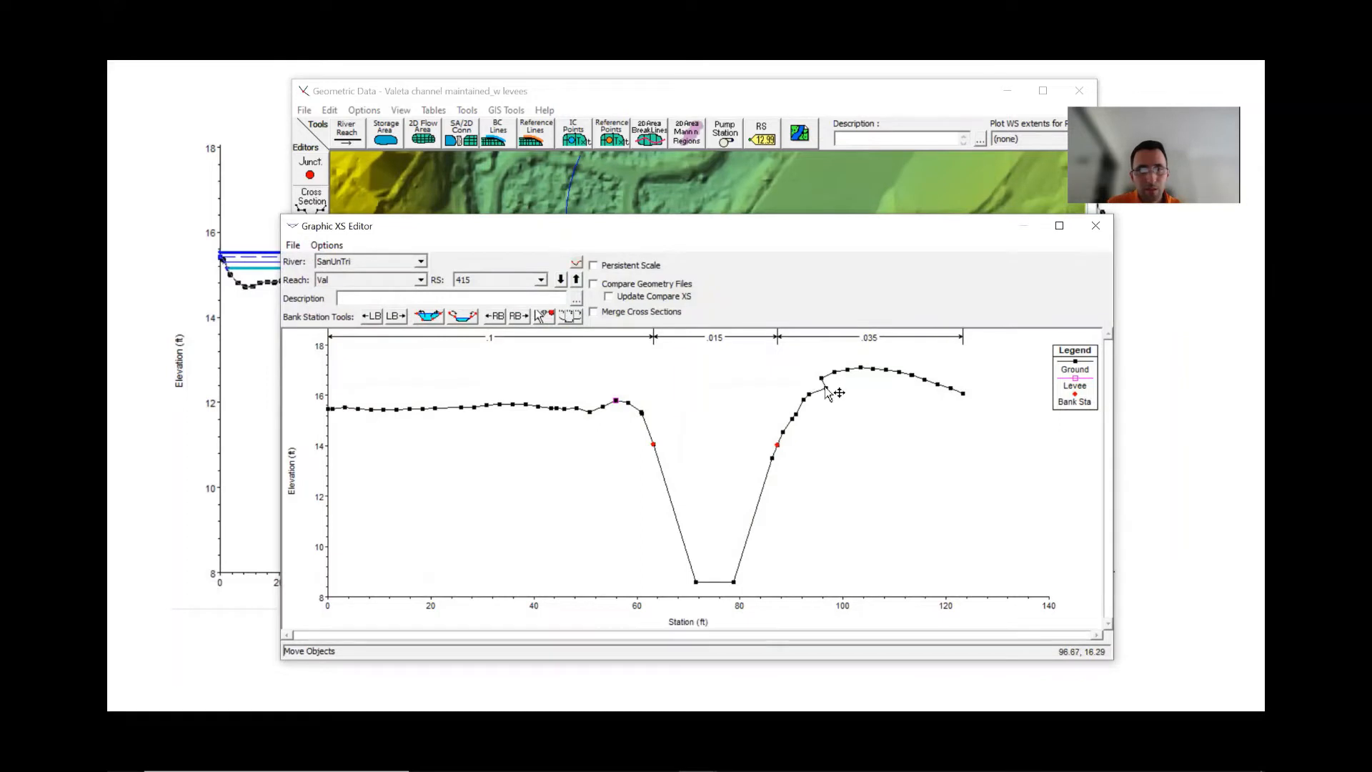
- Delete the ground point near station 98 on the right overbank of cross section 415
drag(825, 387, 837, 383)
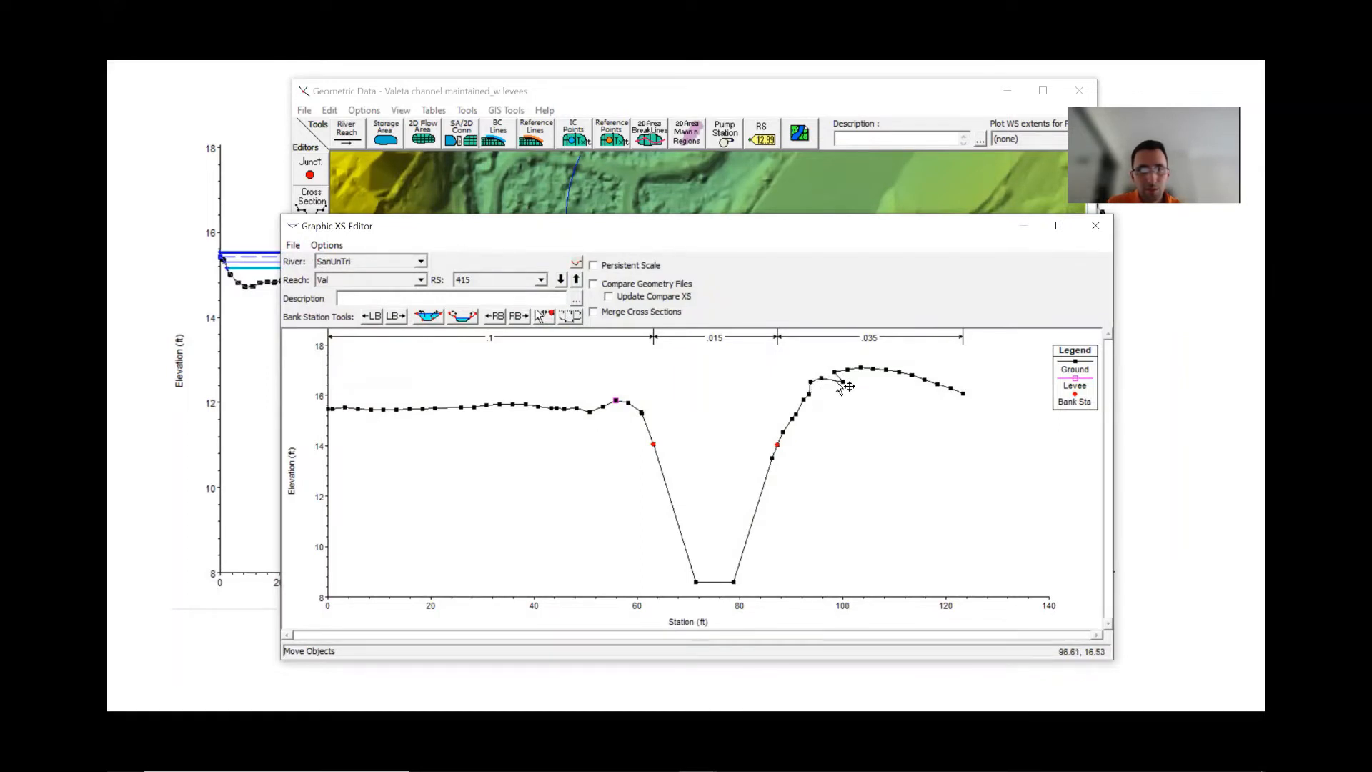
right_click(850, 387)
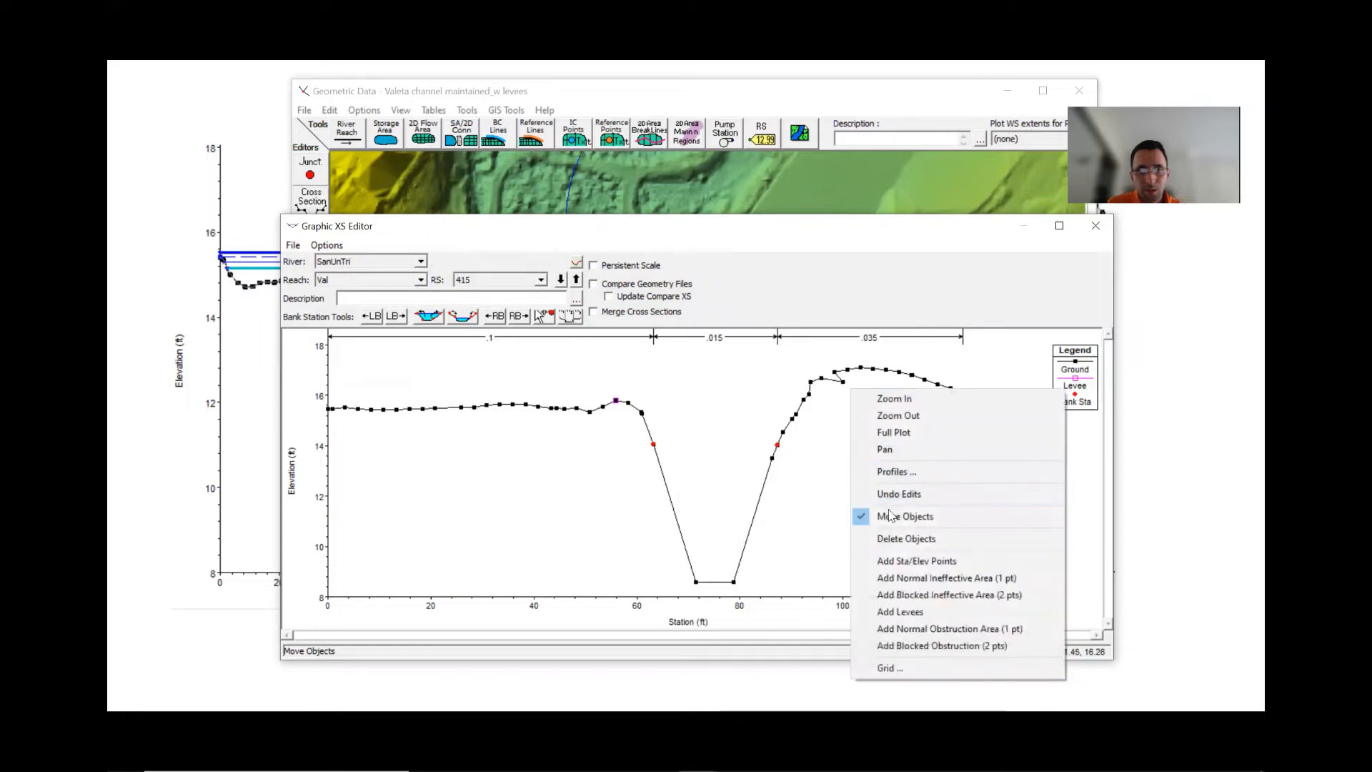
click(901, 538)
click(843, 383)
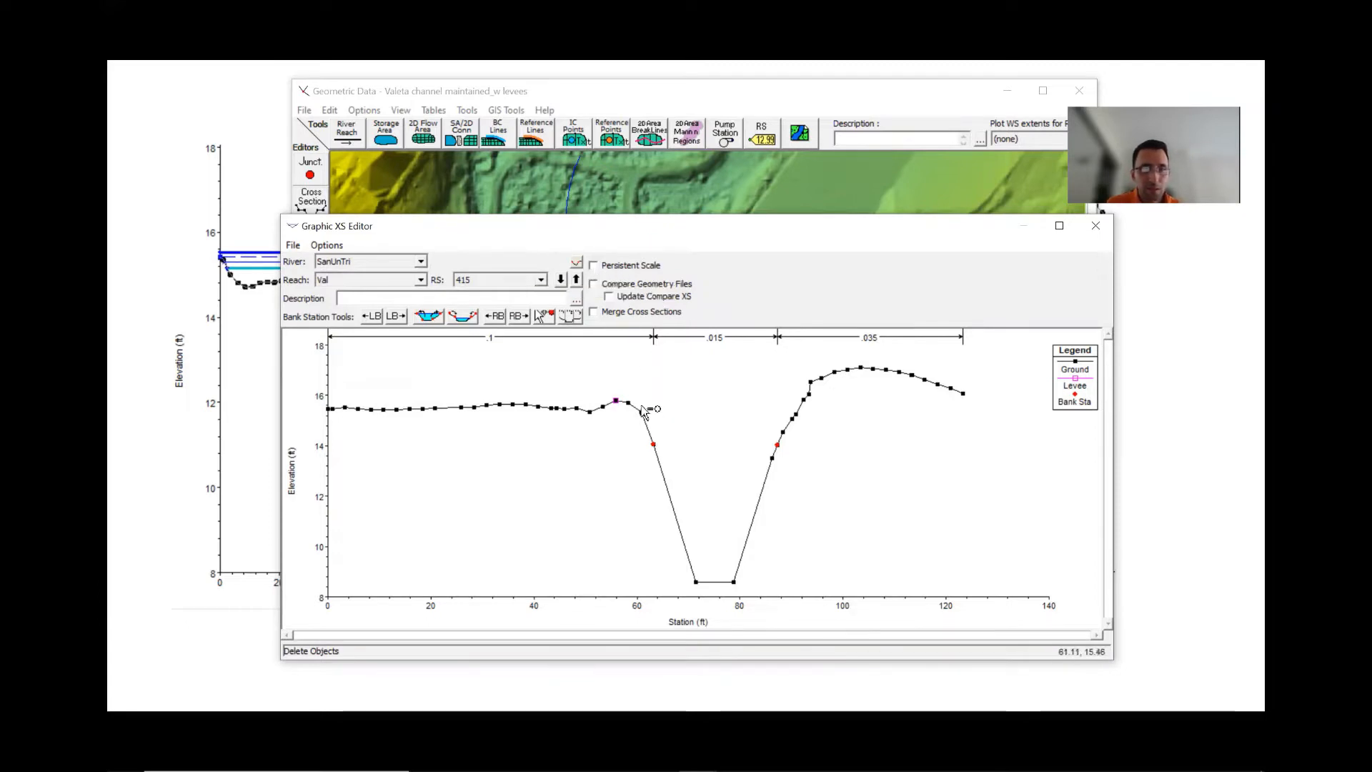
- Nudge the right bank station point near station 87 slightly upward and accept the graphical cross-section edits
right_click(922, 456)
click(961, 582)
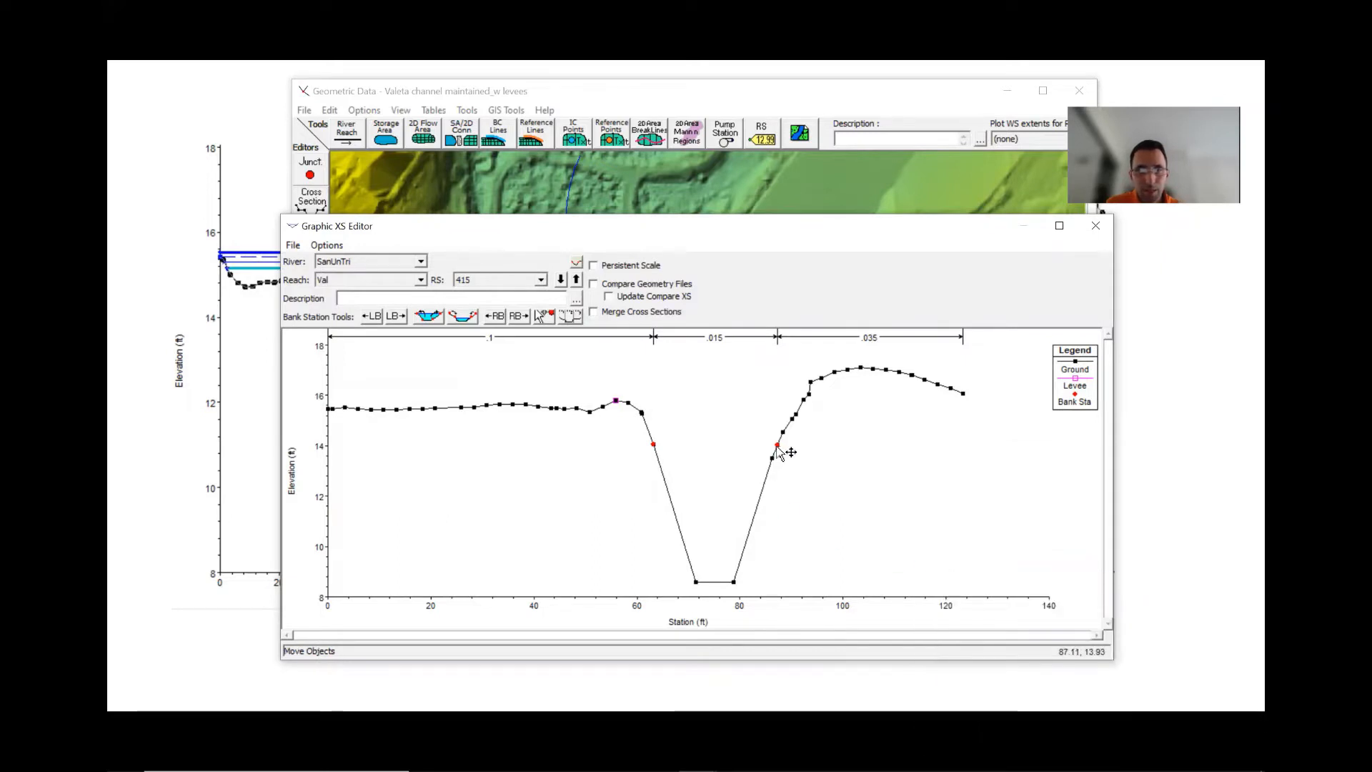
mouse_move(776, 448)
mouse_down()
mouse_move(786, 432)
mouse_move(778, 443)
mouse_up()
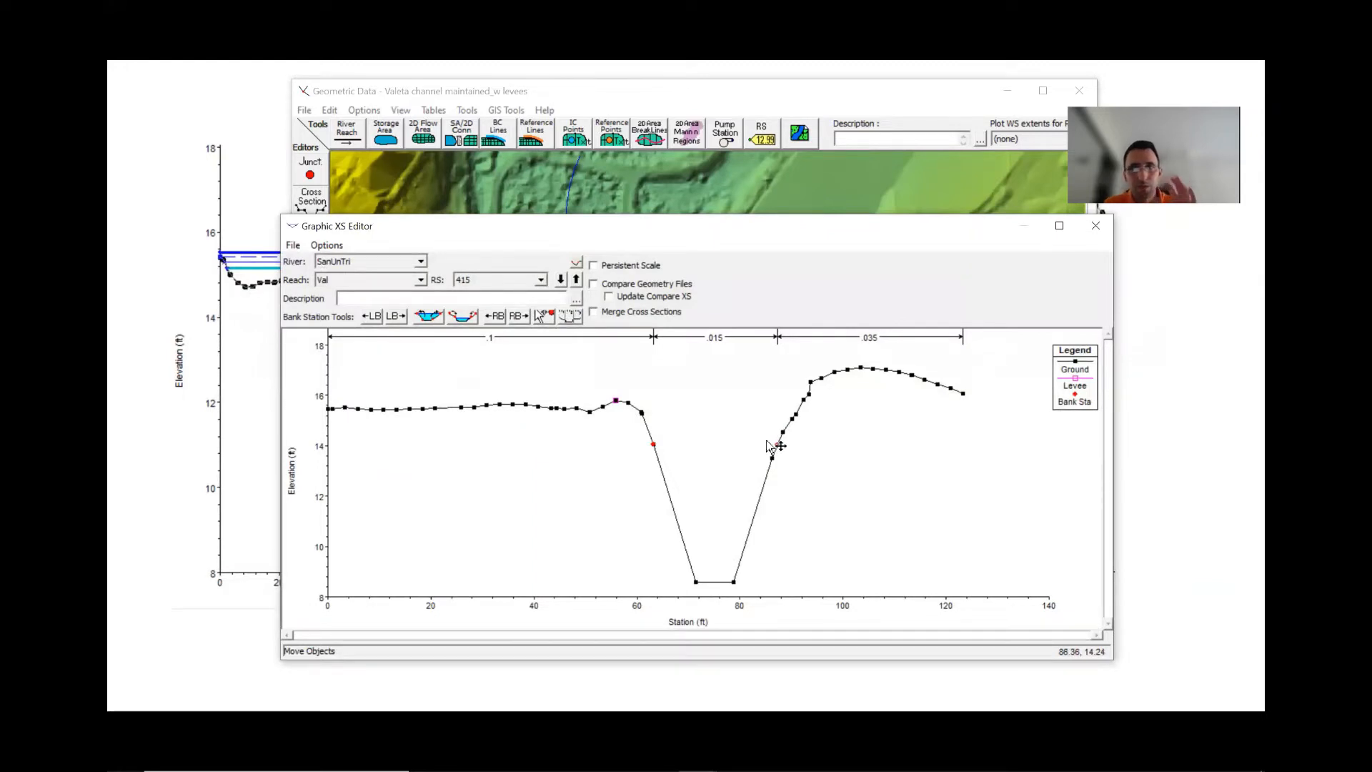
click(576, 260)
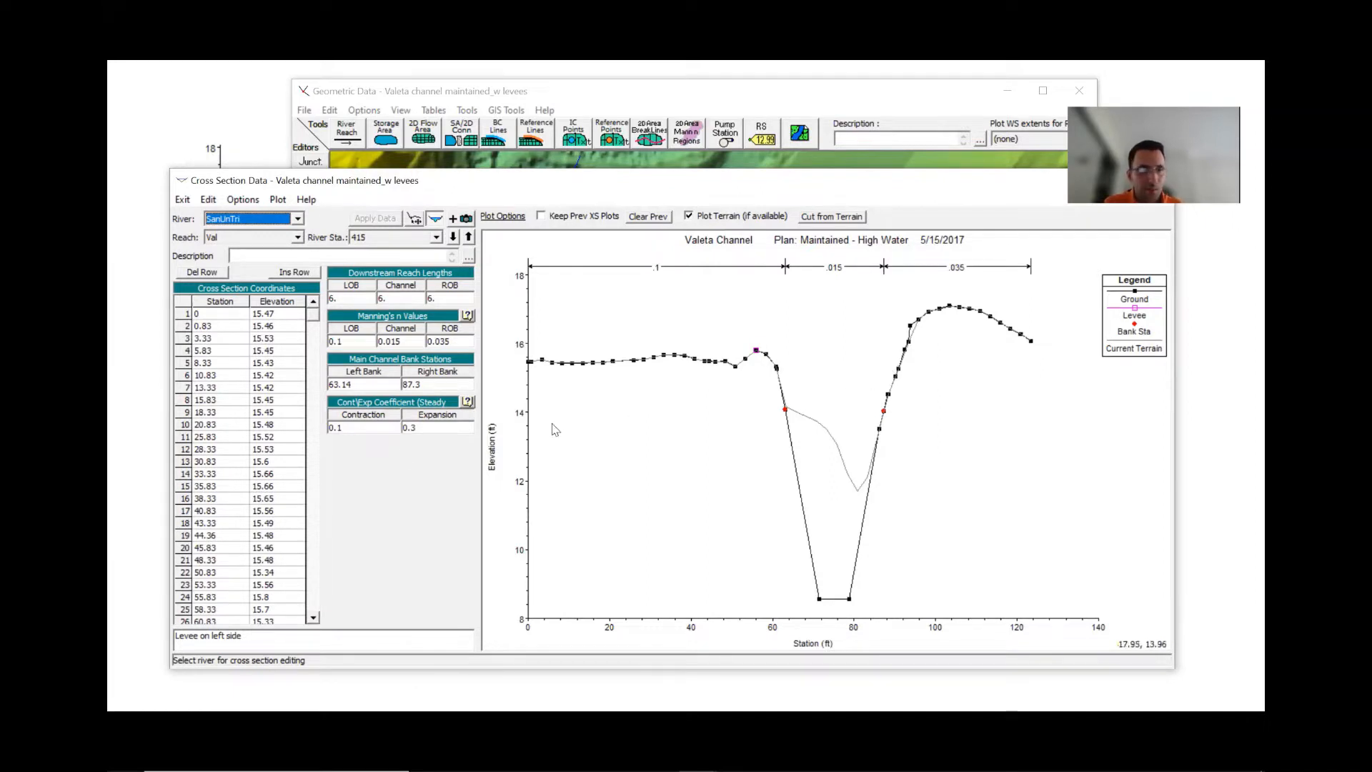
- Locate the channel invert point in the coordinate table and highlight rows 28 to 31 around the channel bottom
click(819, 603)
click(820, 603)
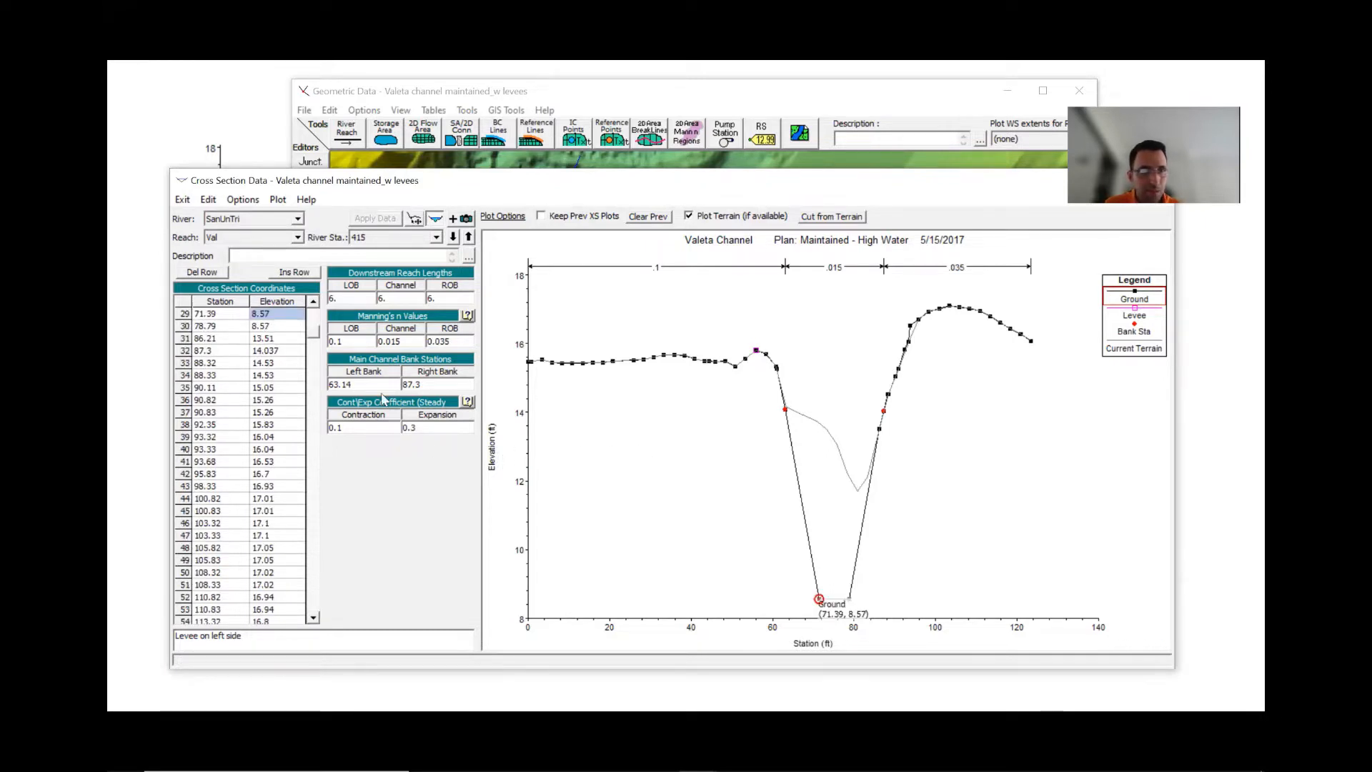
click(313, 302)
click(313, 302)
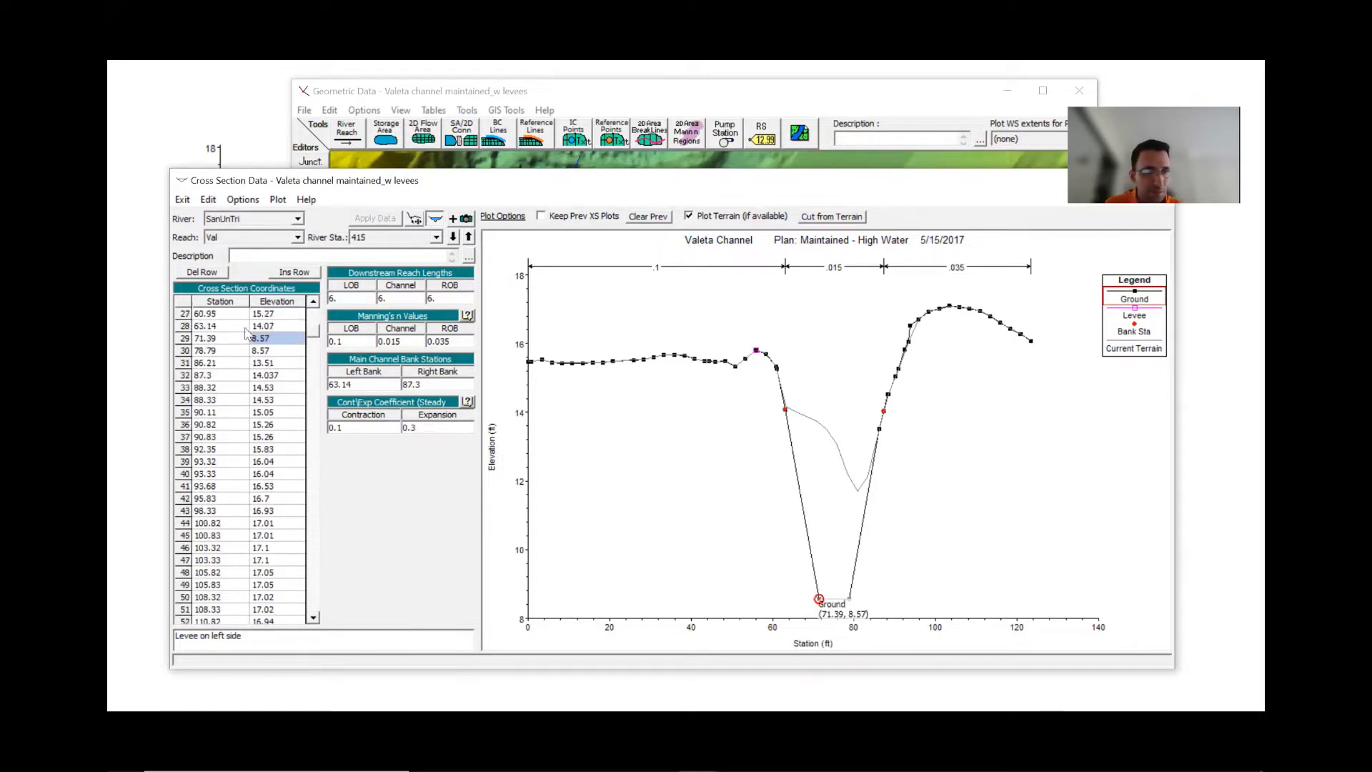
drag(185, 327, 182, 364)
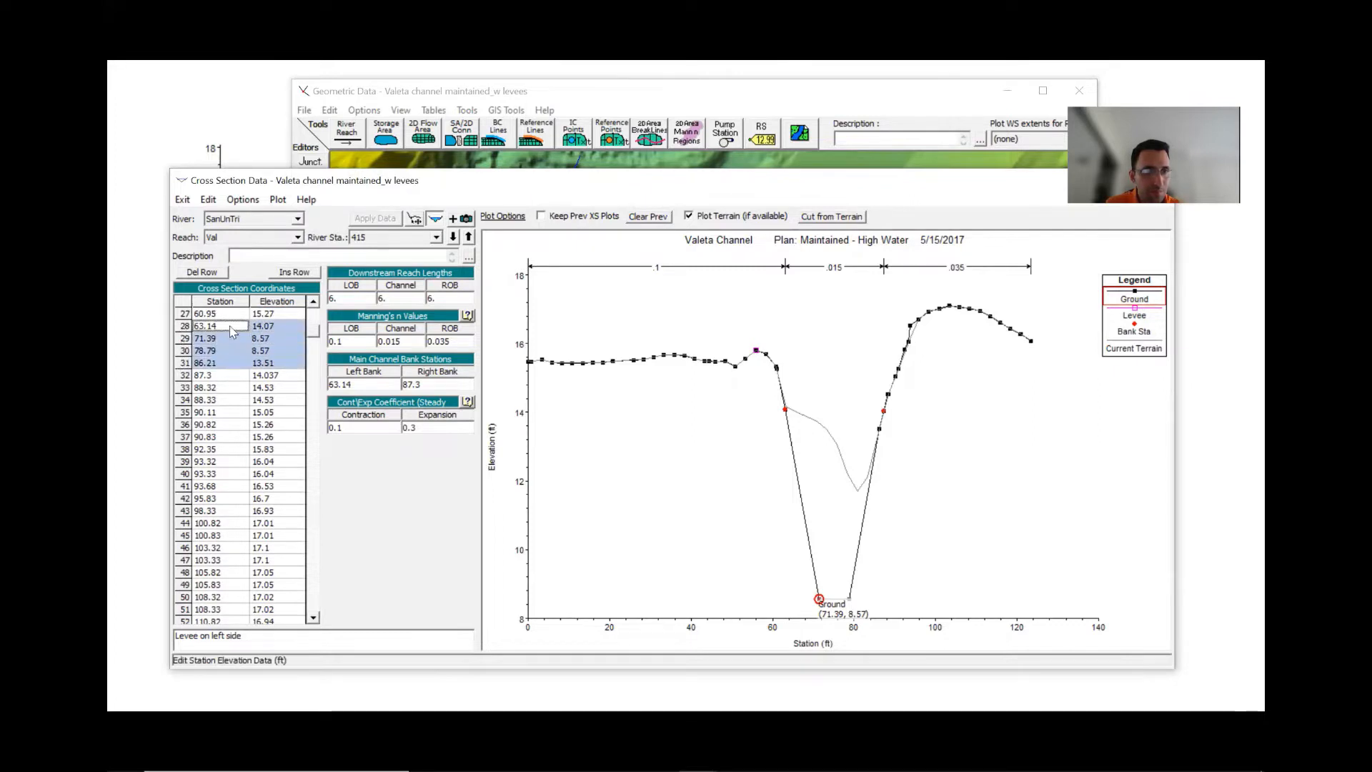
- Step through the upstream and downstream river stations to review the other cross sections
click(468, 239)
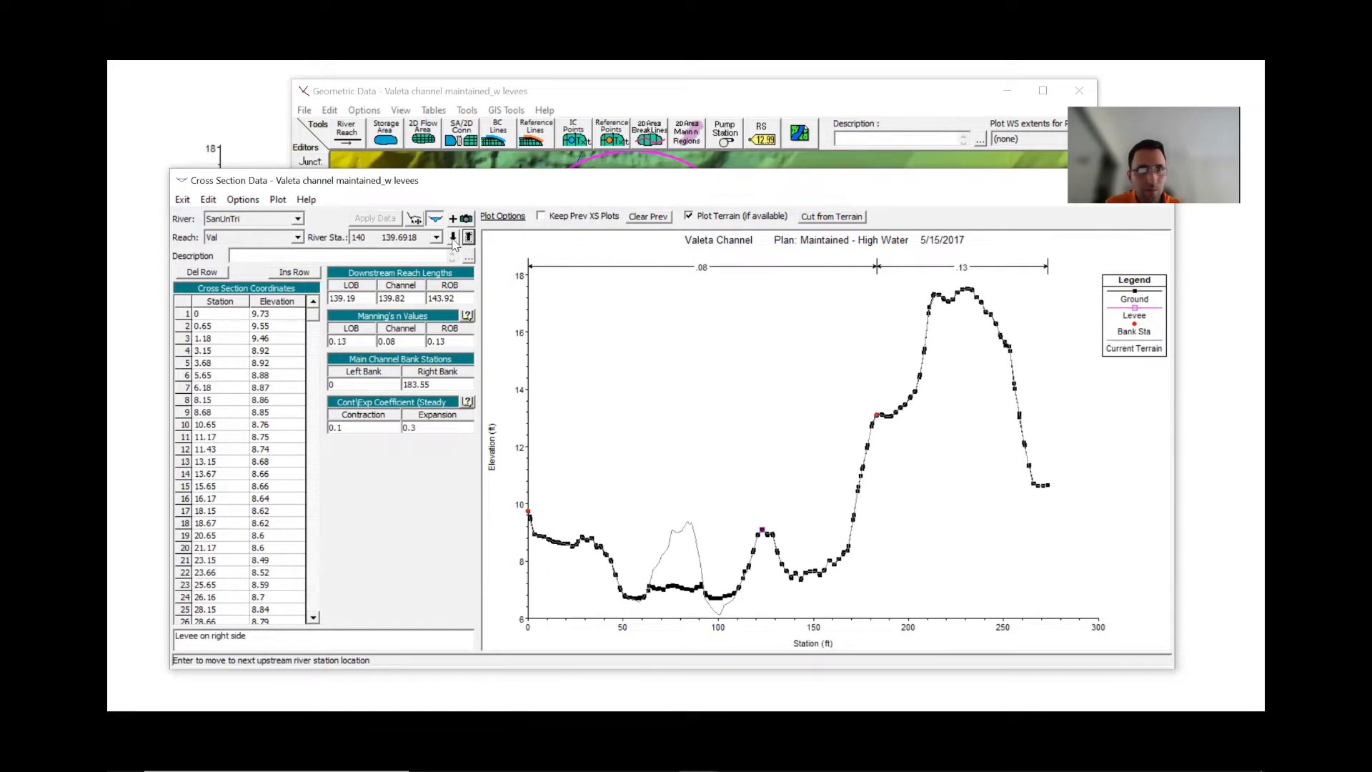
click(452, 240)
click(452, 240)
click(453, 240)
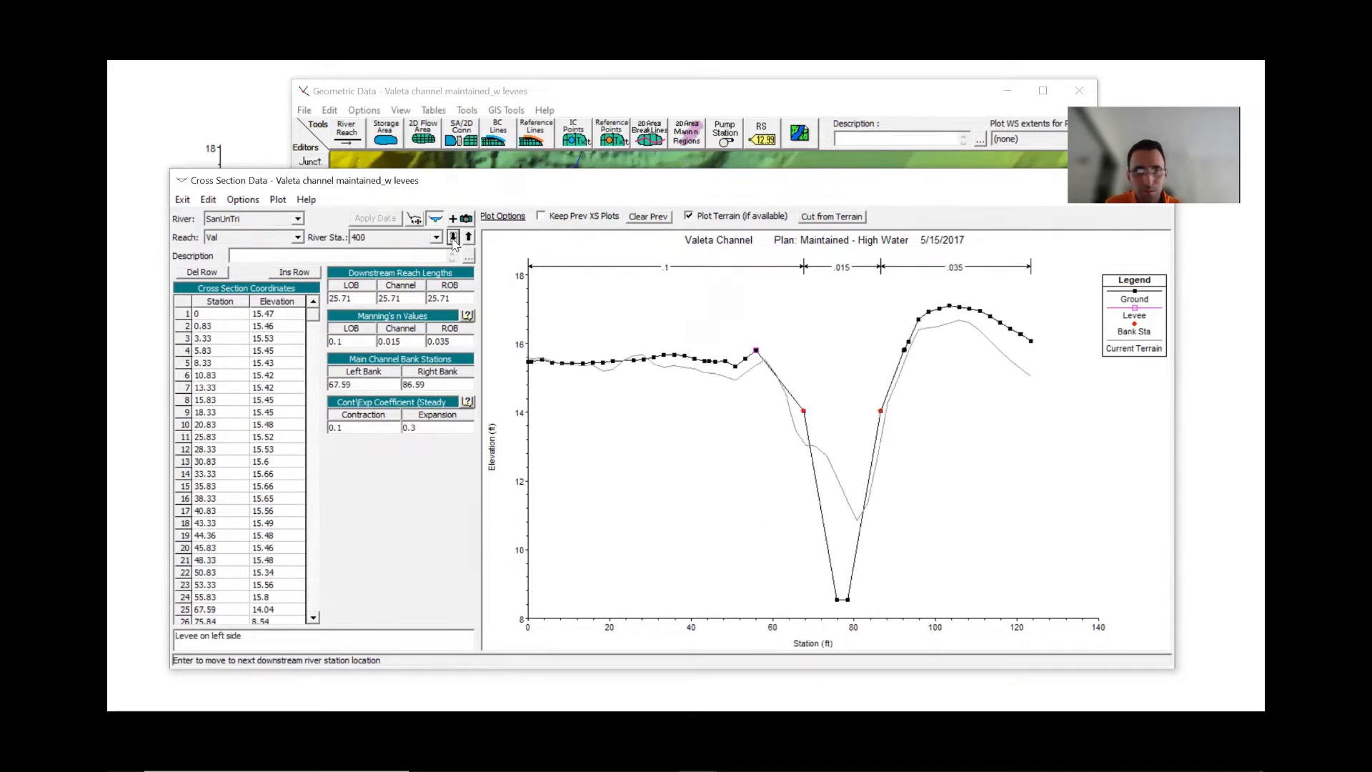
click(453, 239)
click(453, 239)
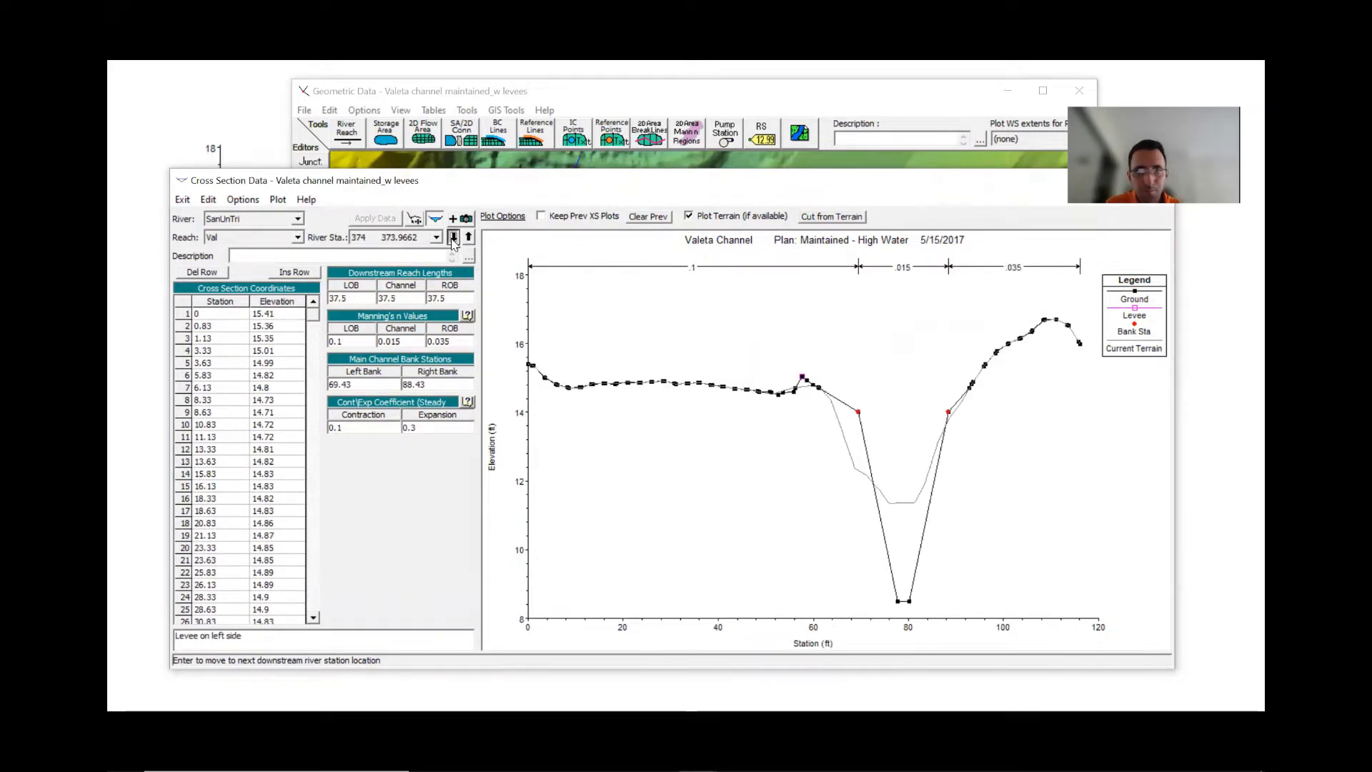
click(453, 238)
click(453, 239)
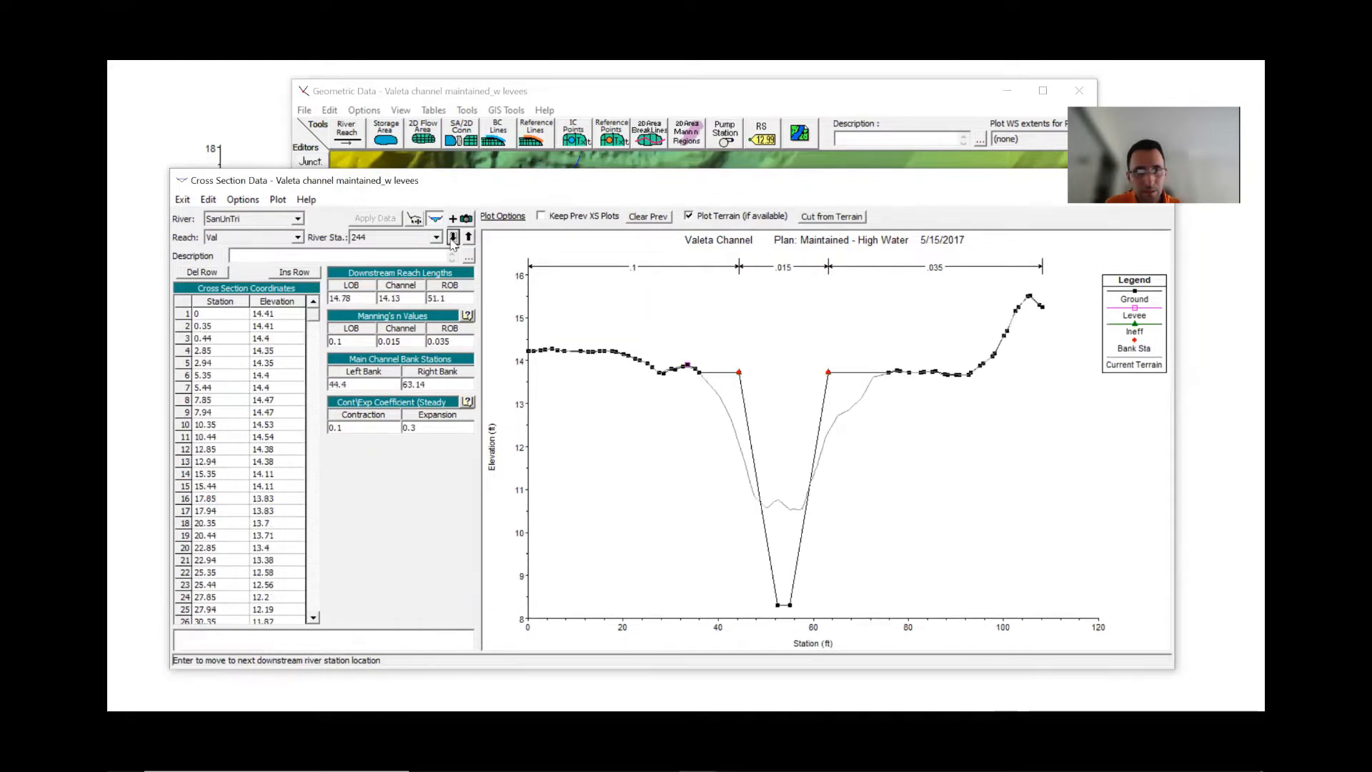
click(453, 238)
click(453, 239)
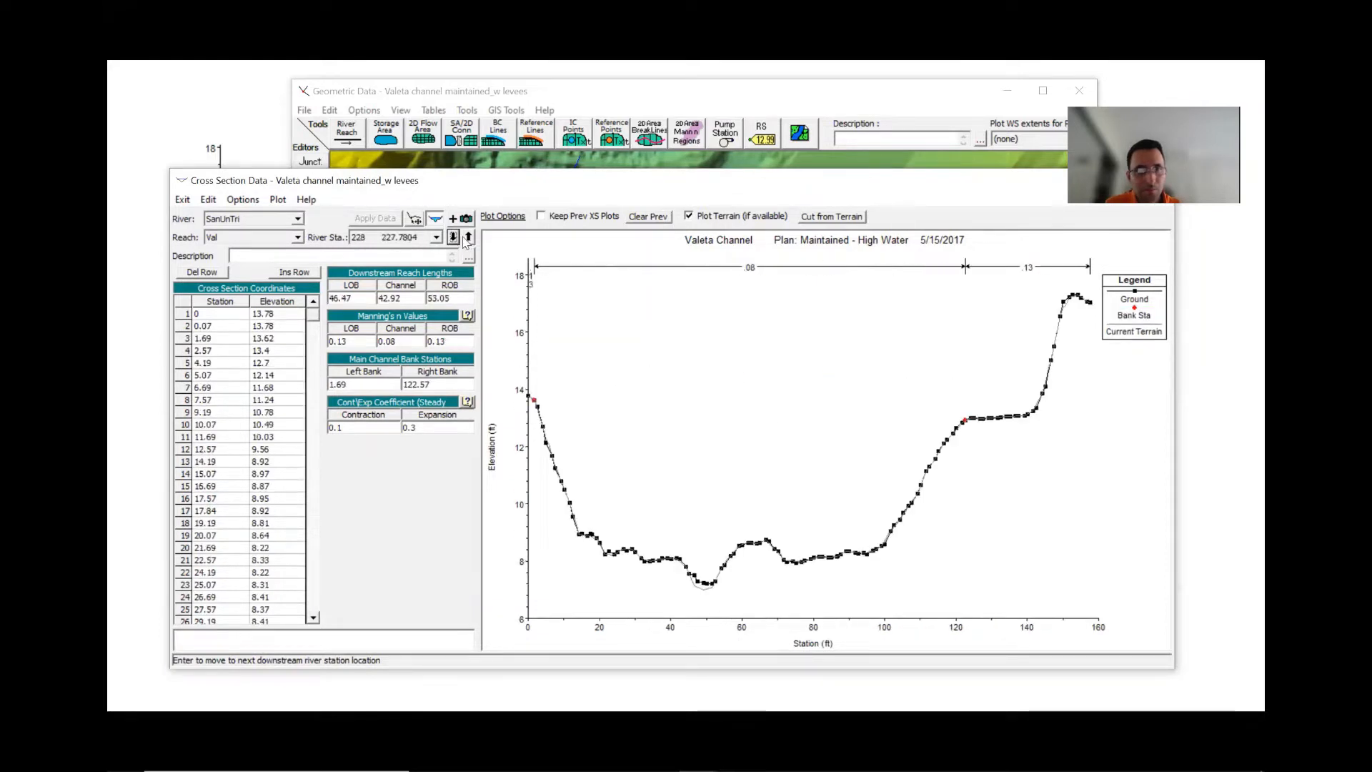
click(469, 236)
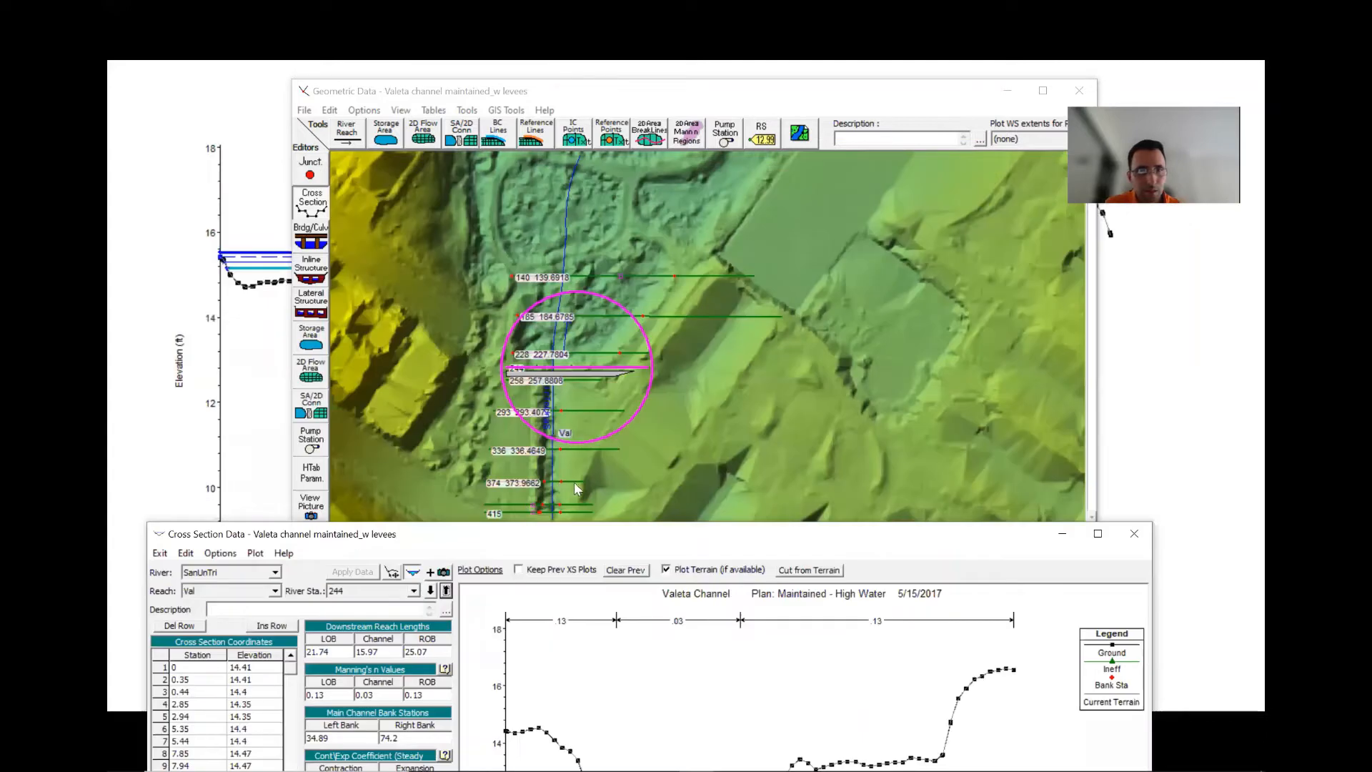
- Open cross section 374 for editing from the geometry map
right_click(575, 482)
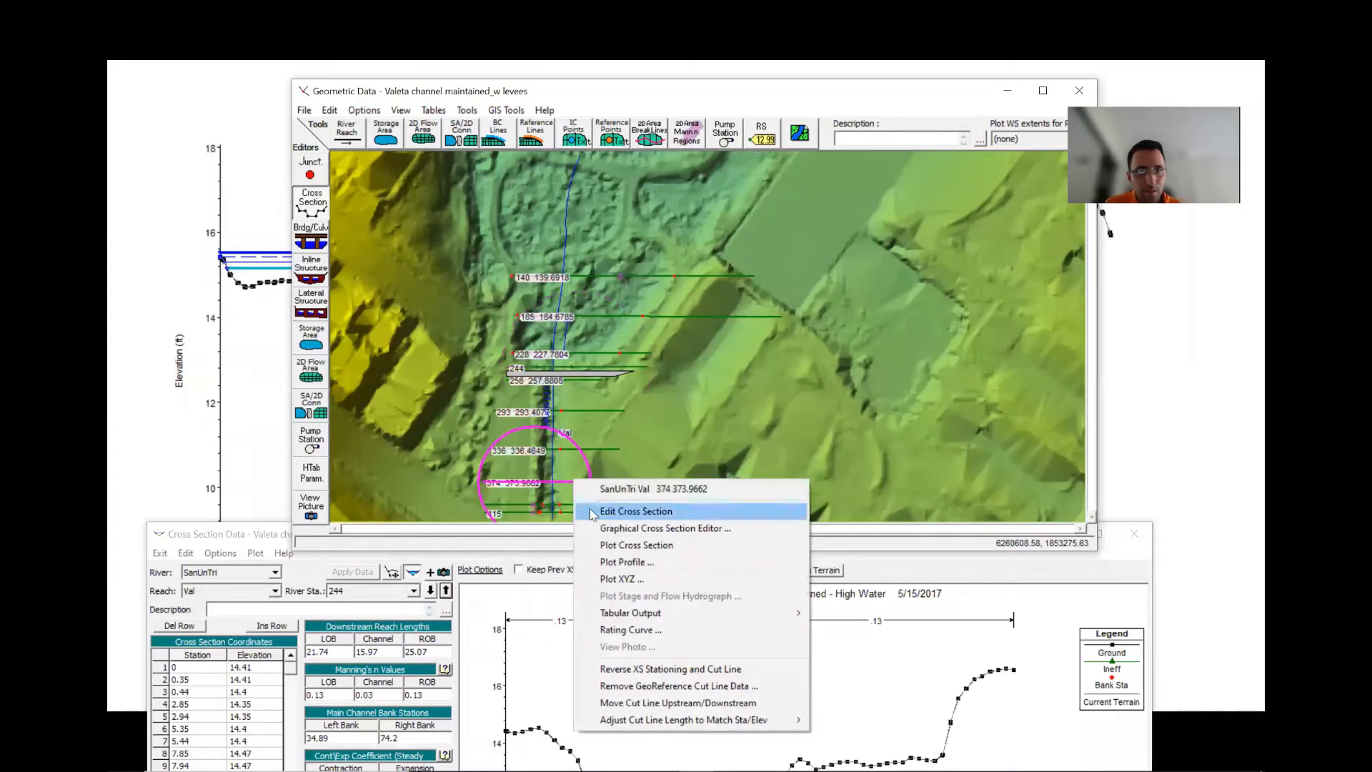
click(592, 511)
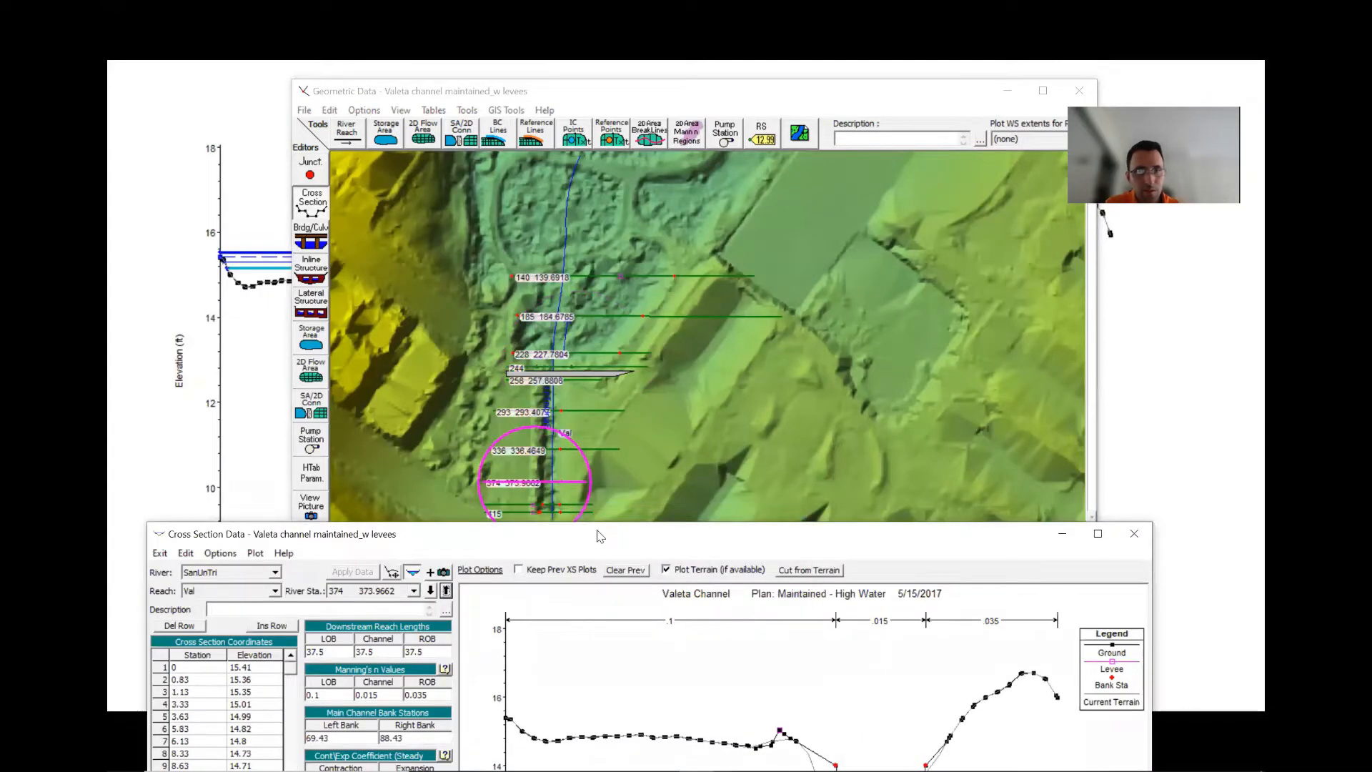
drag(599, 536, 628, 206)
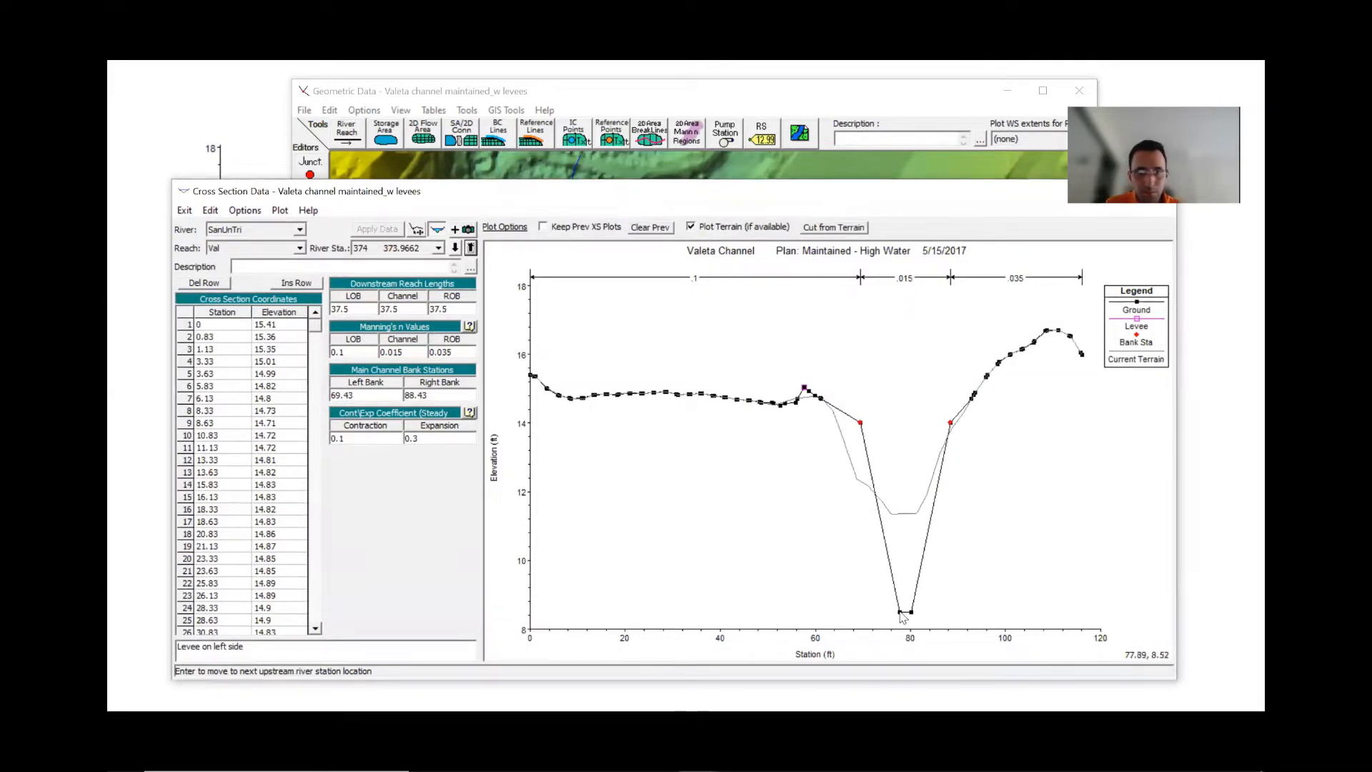
- Highlight coordinate table rows 53 to 56 covering the bank stations and channel bottom of section 374
click(903, 618)
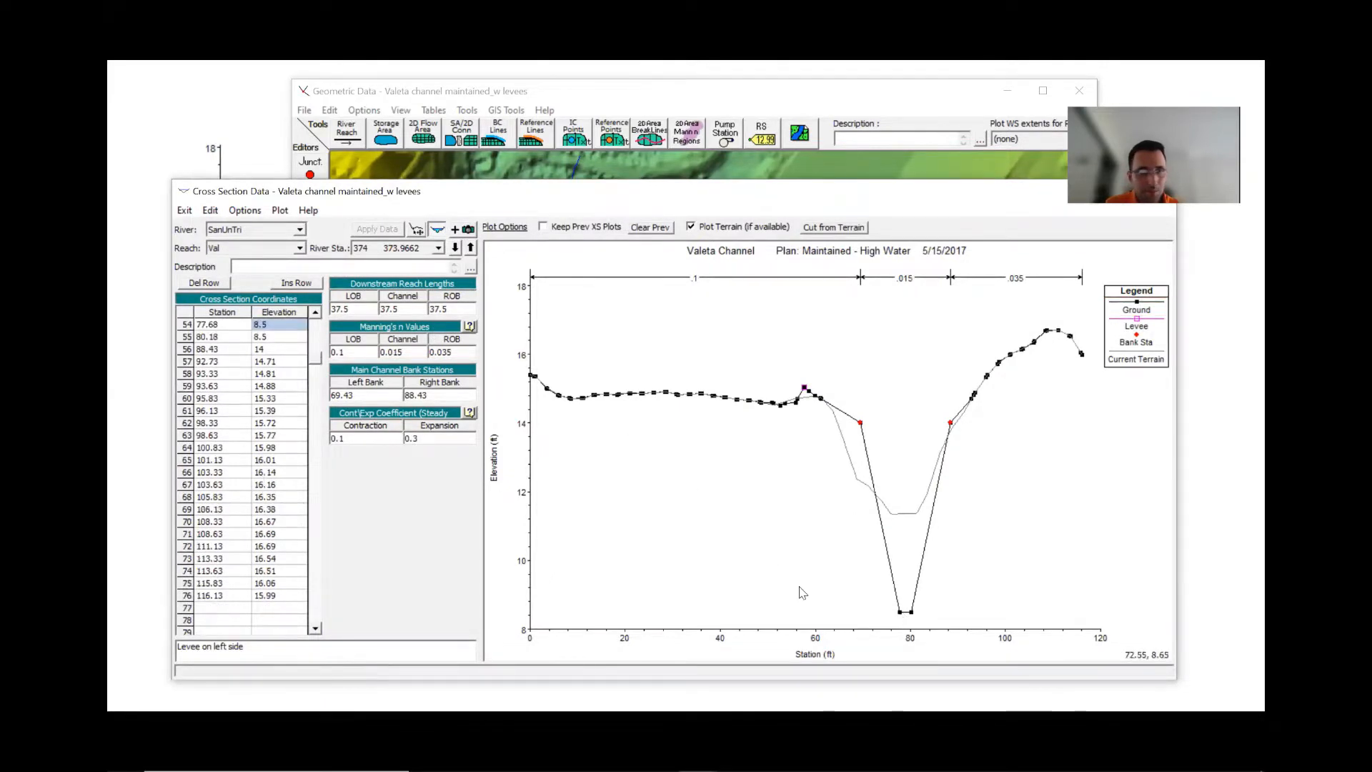
click(315, 314)
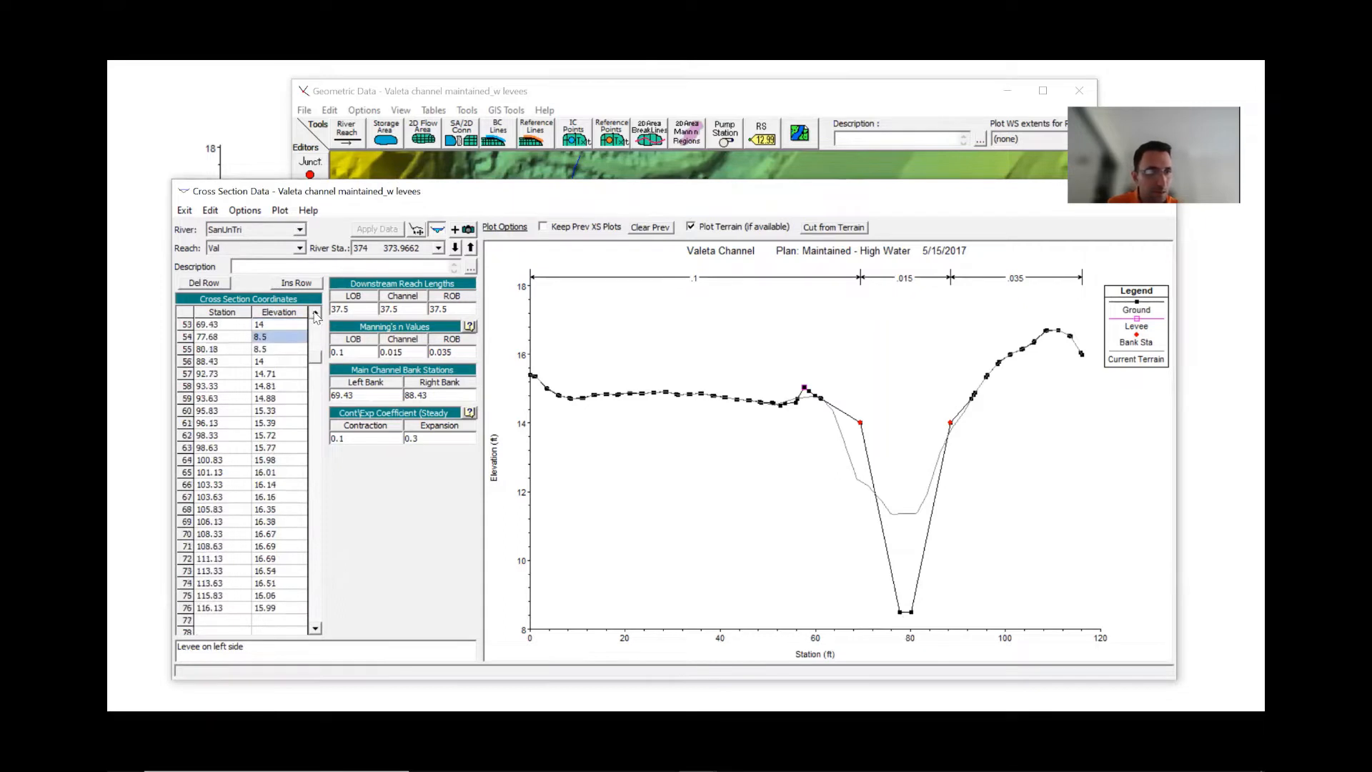
click(316, 314)
drag(196, 344, 272, 383)
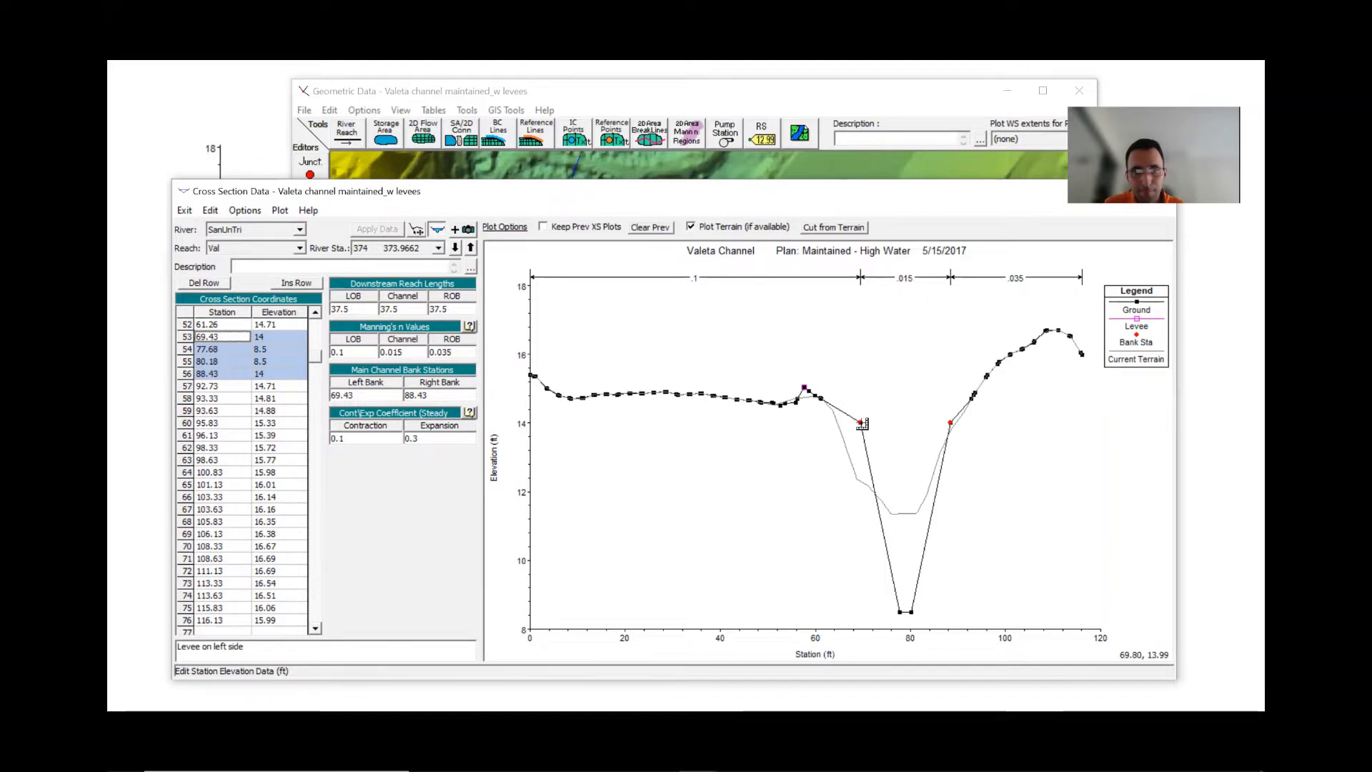
- Measure the left channel side slope from the left bank station down to the channel invert
drag(862, 424, 899, 612)
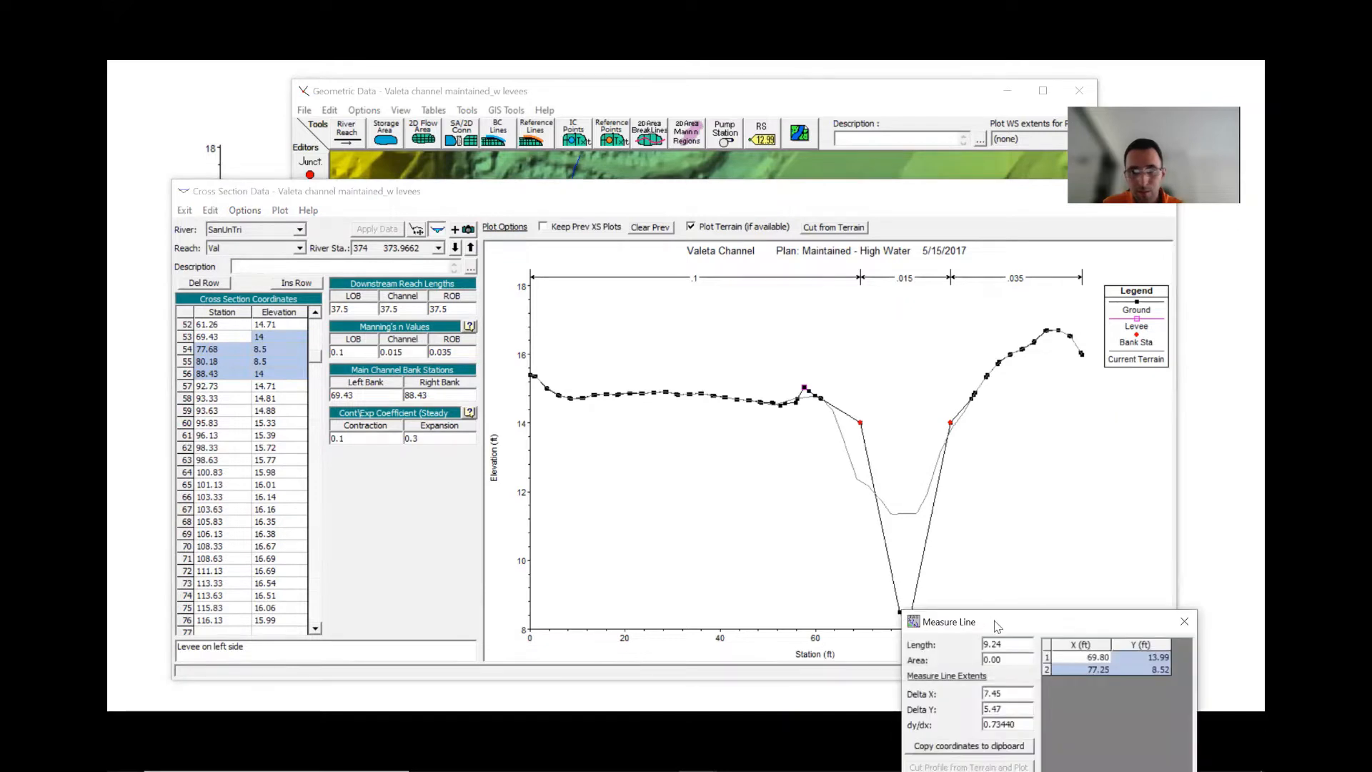
drag(998, 624, 629, 499)
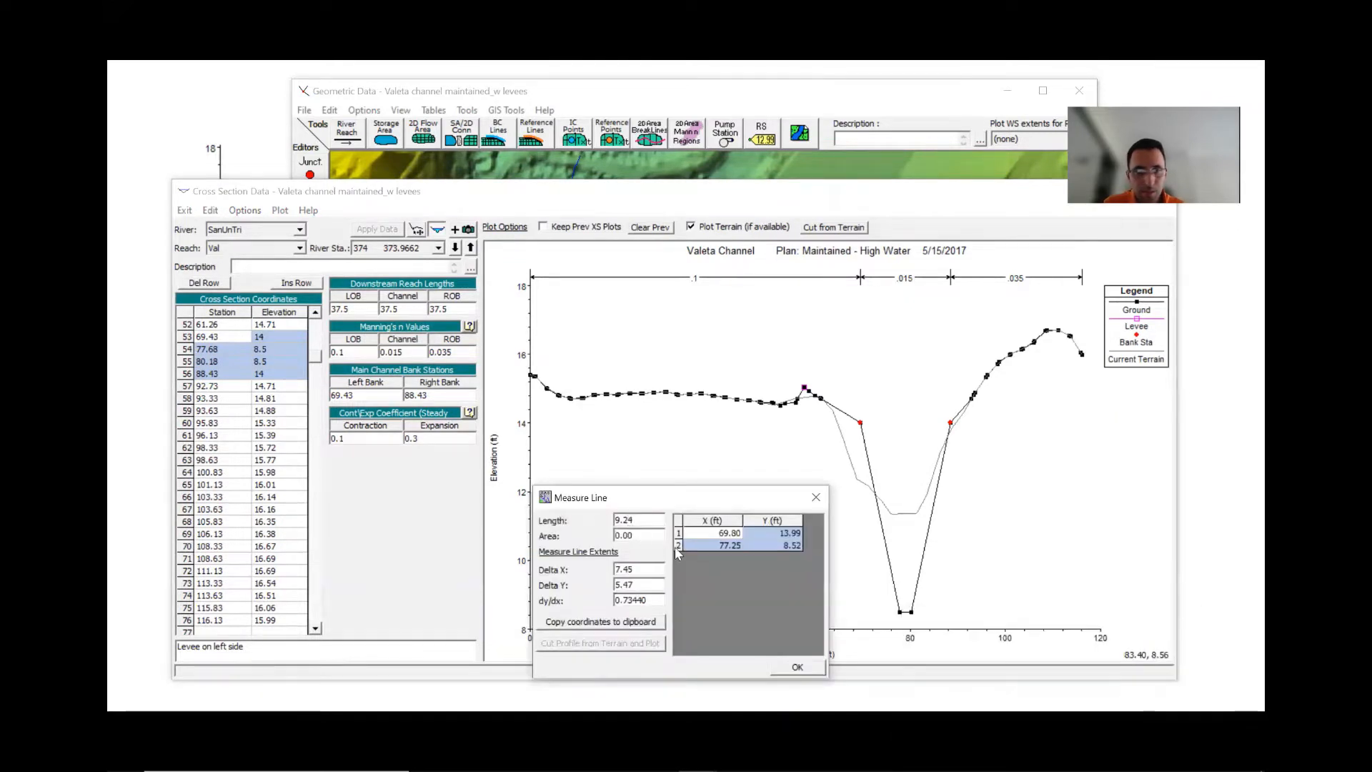
click(796, 667)
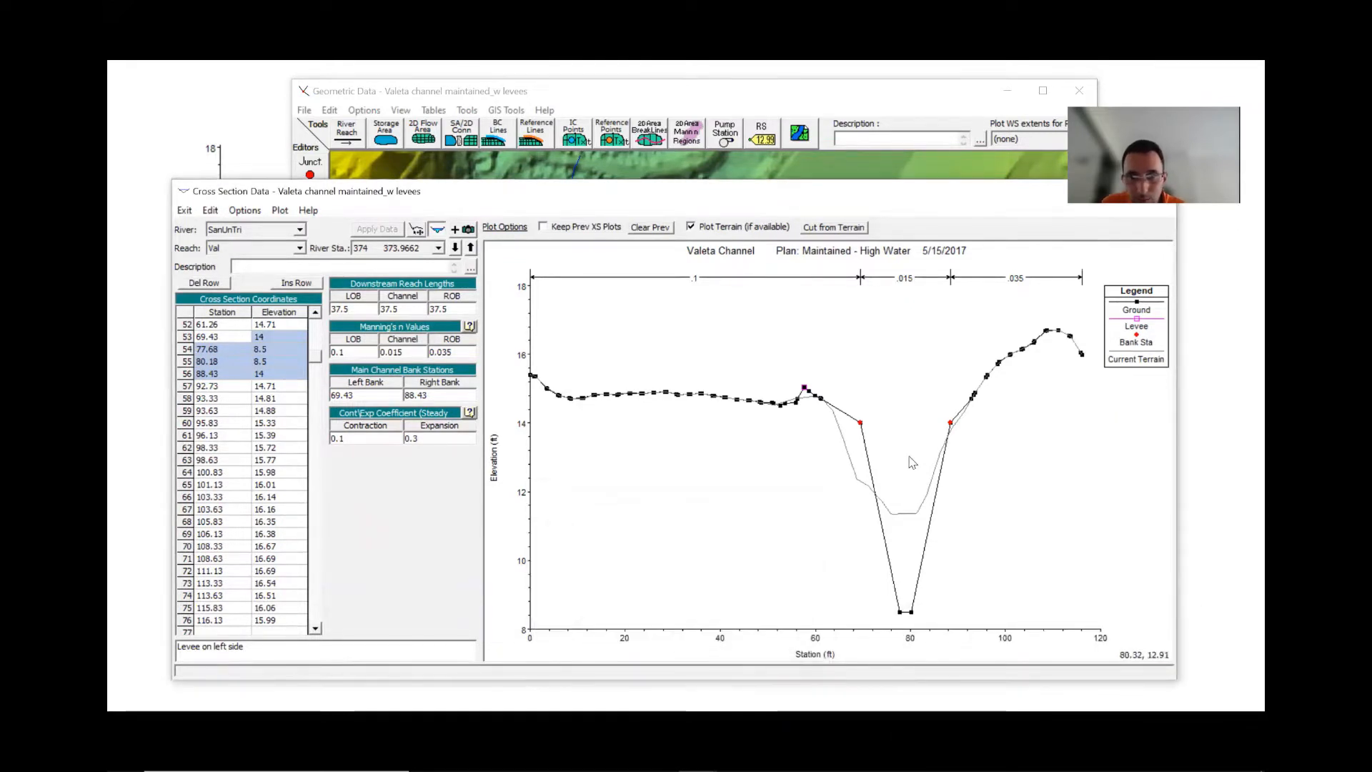
click(861, 423)
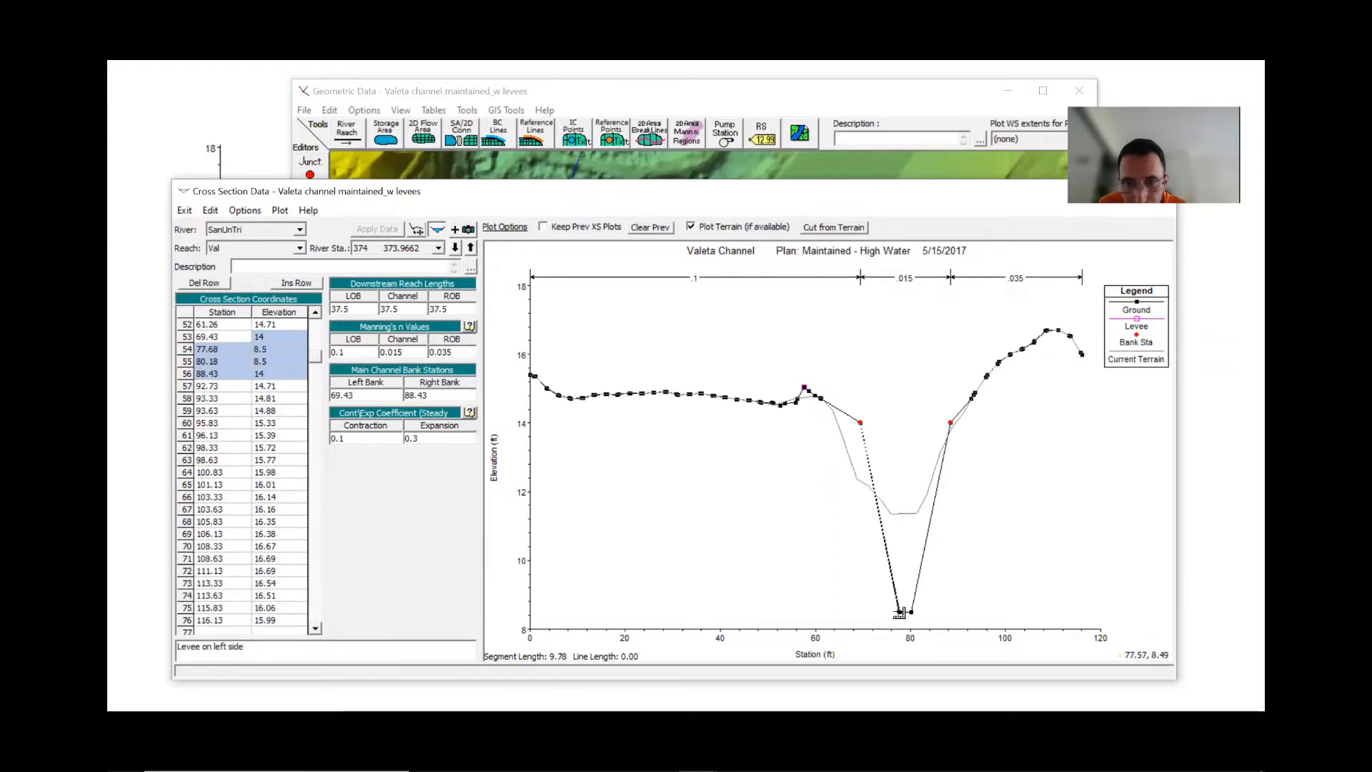
double_click(899, 612)
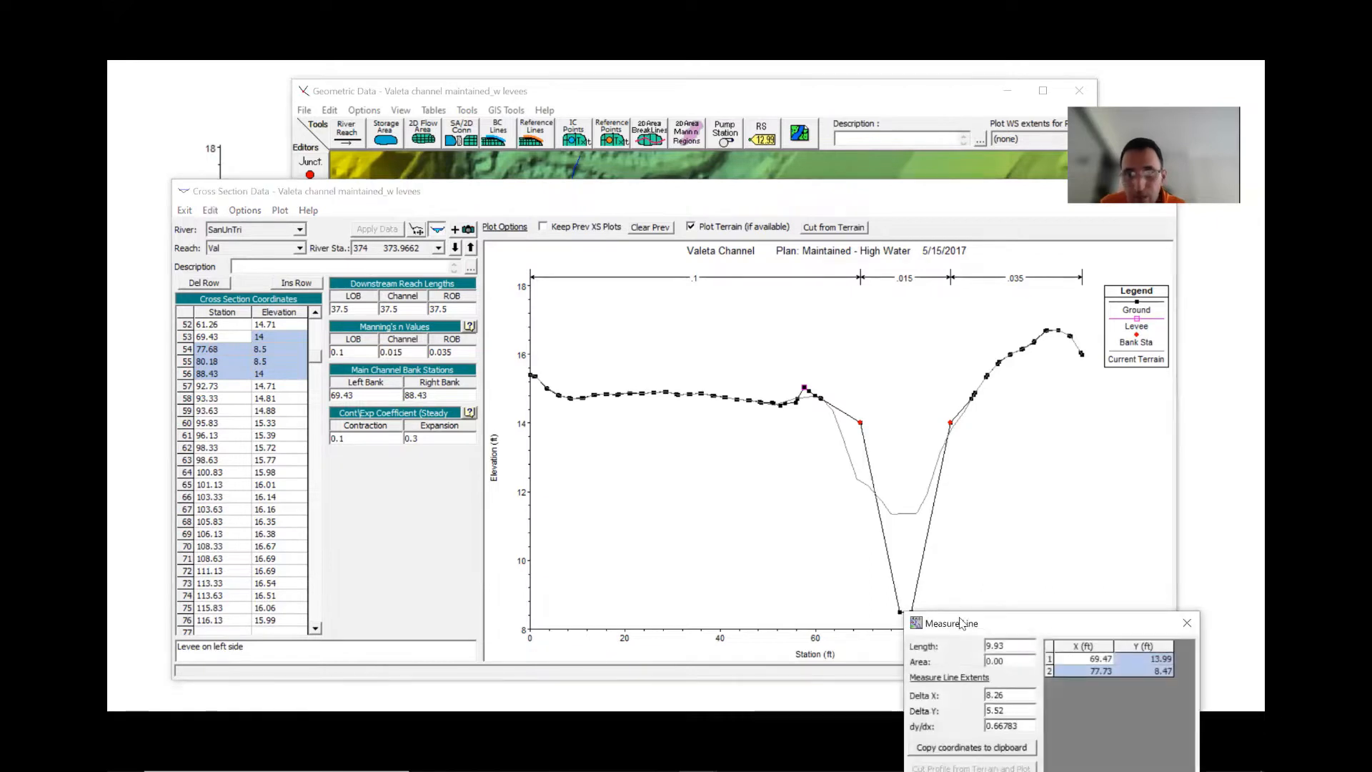
drag(973, 626, 642, 511)
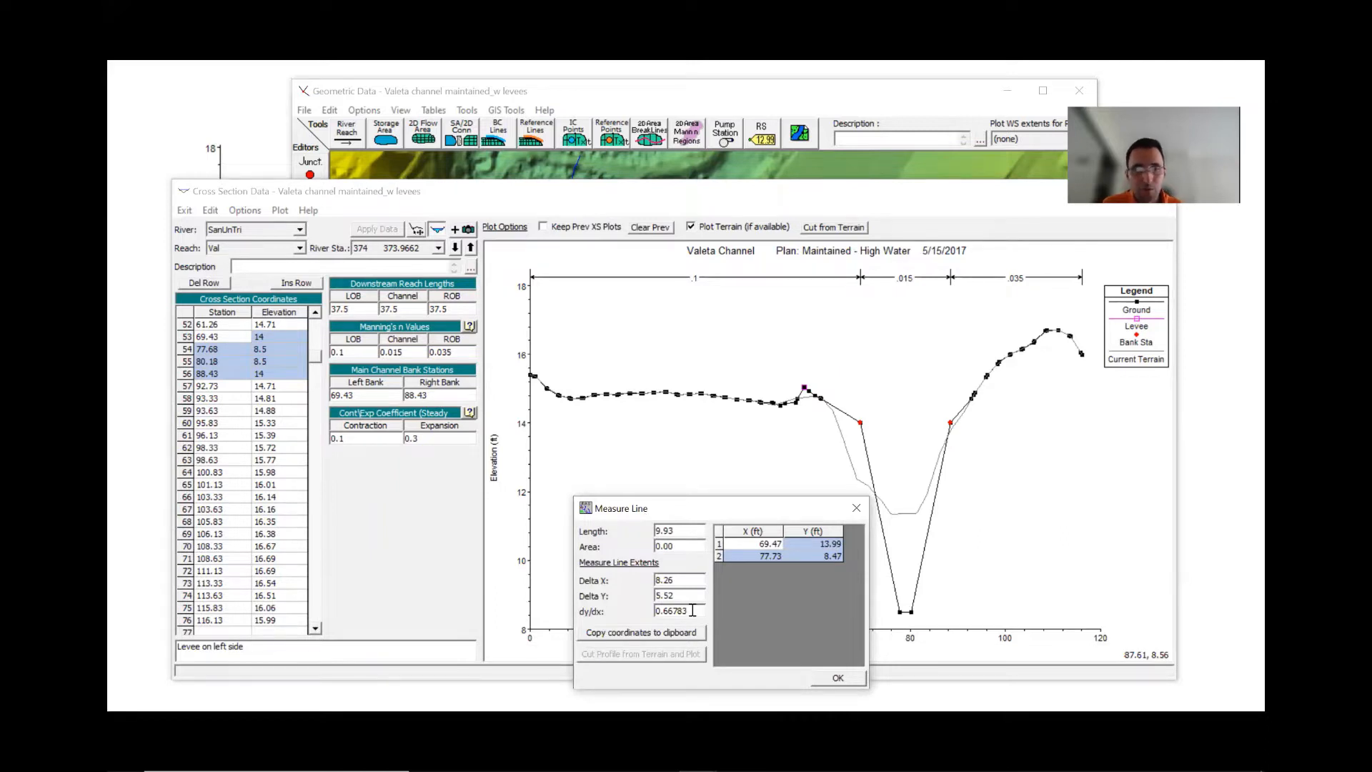
drag(692, 608, 622, 609)
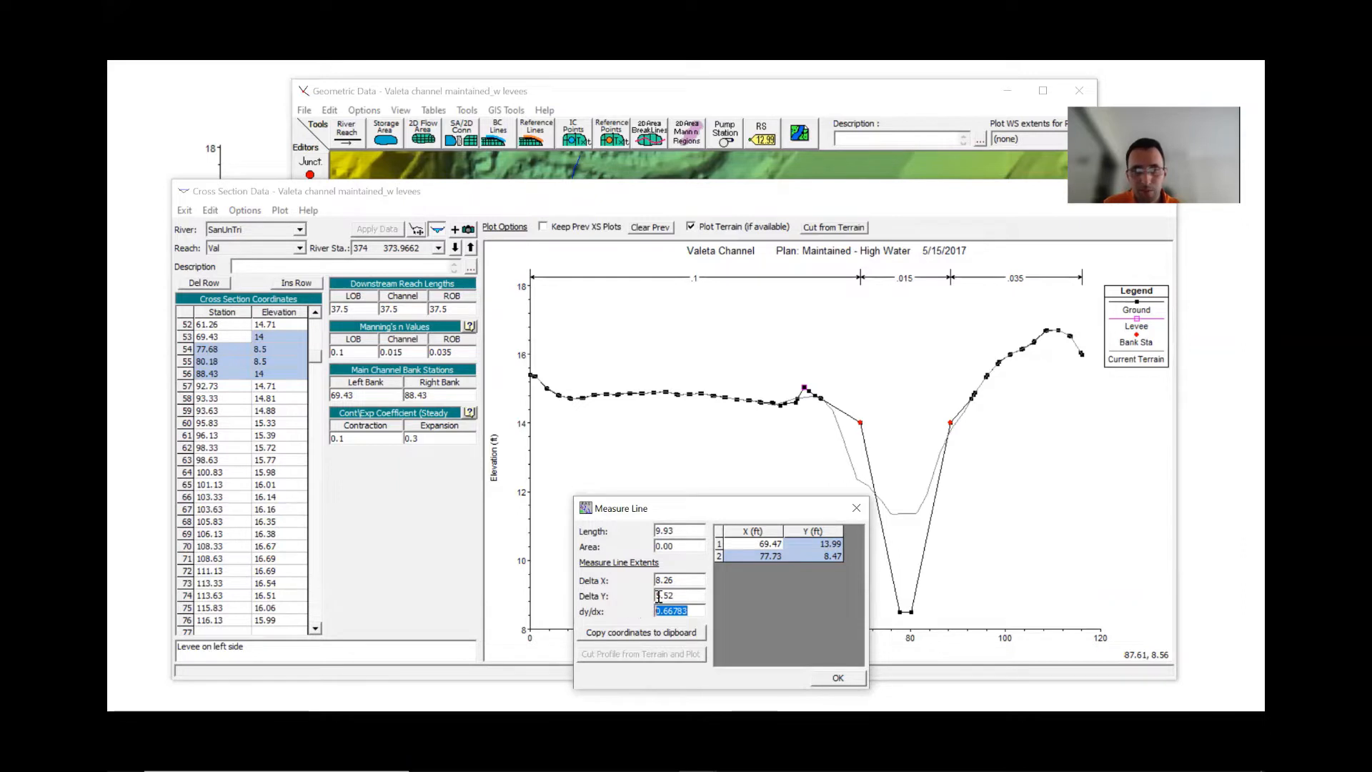
click(839, 679)
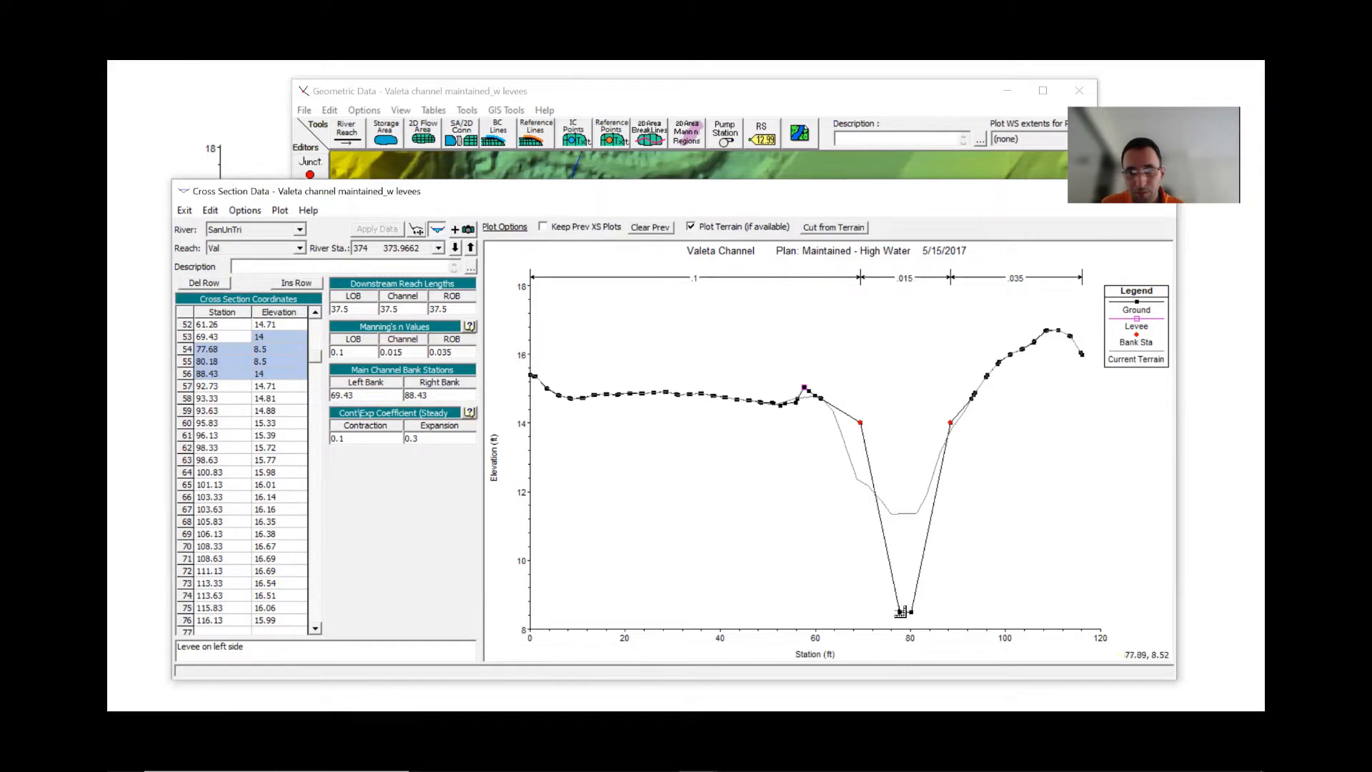
- Measure the channel bottom width between the two invert points
click(900, 612)
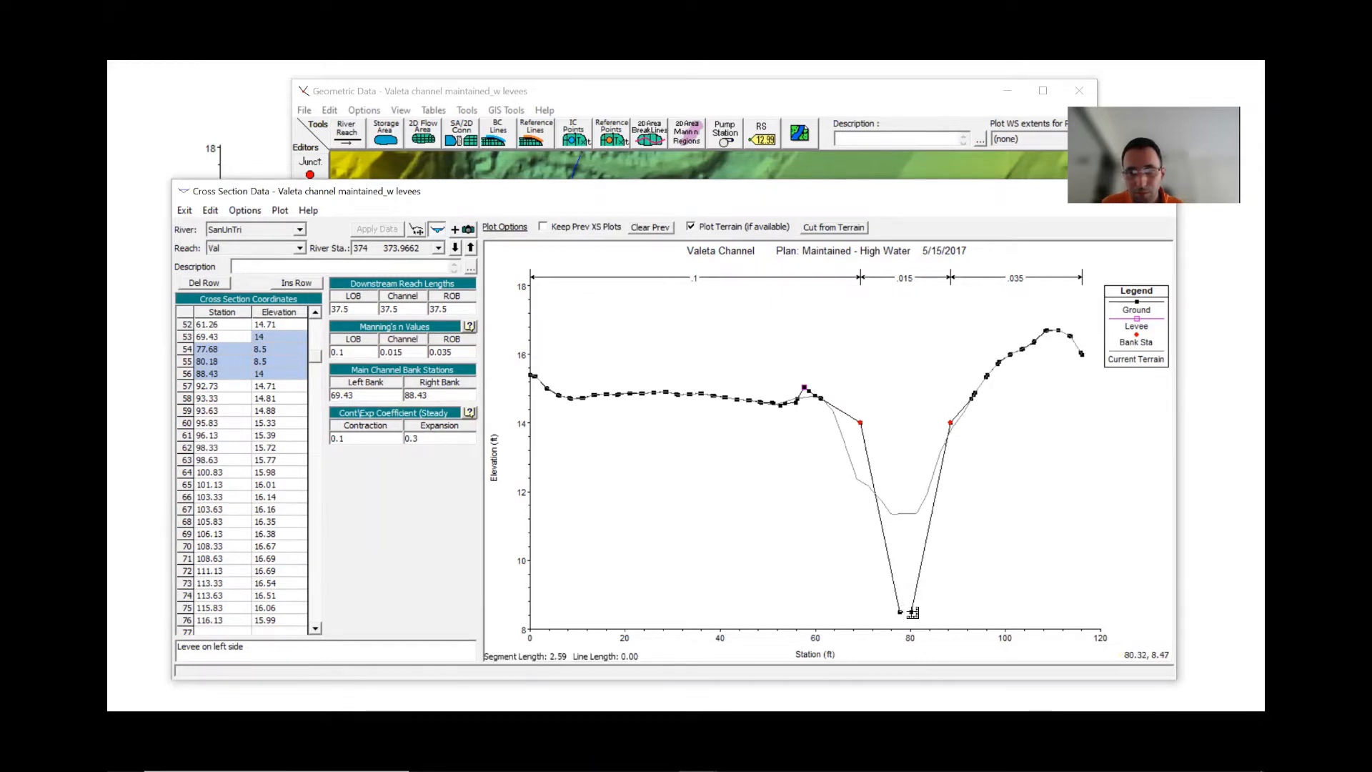
double_click(911, 611)
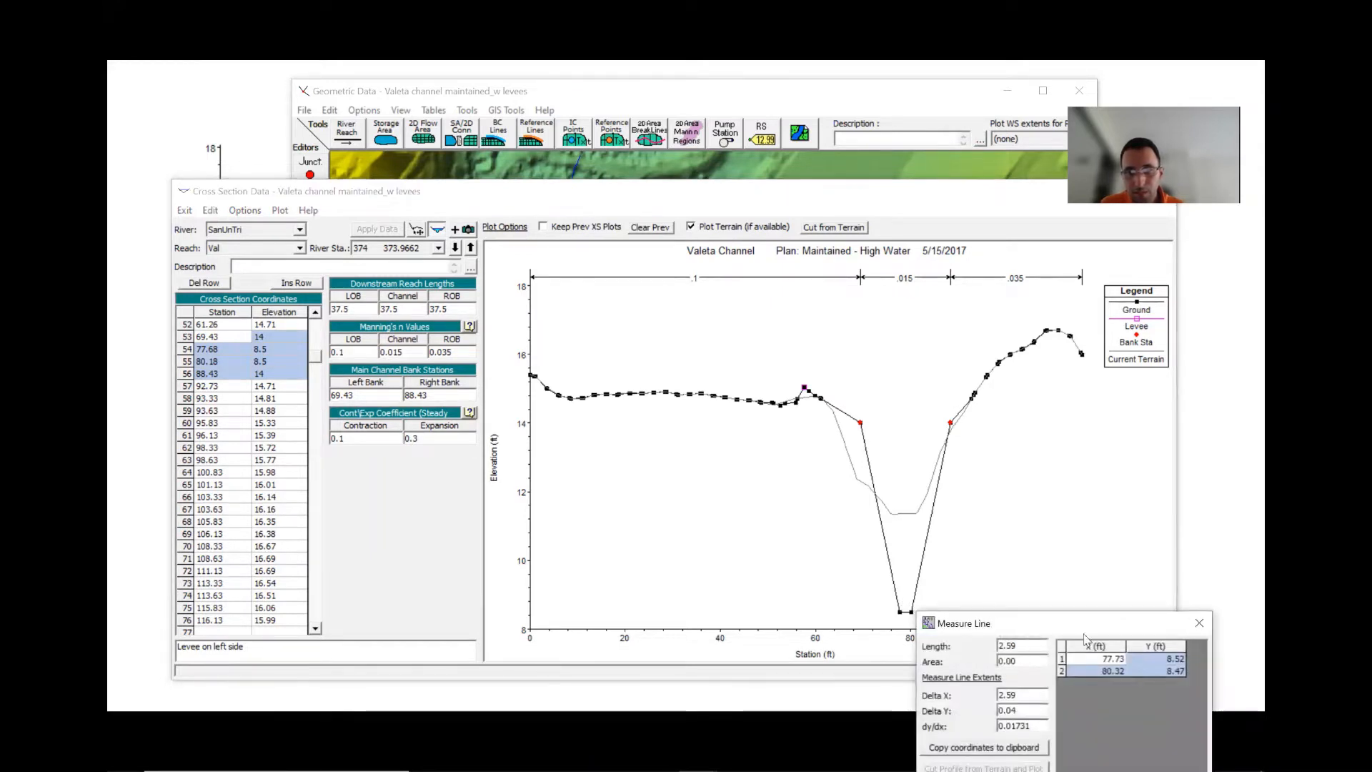
click(1198, 623)
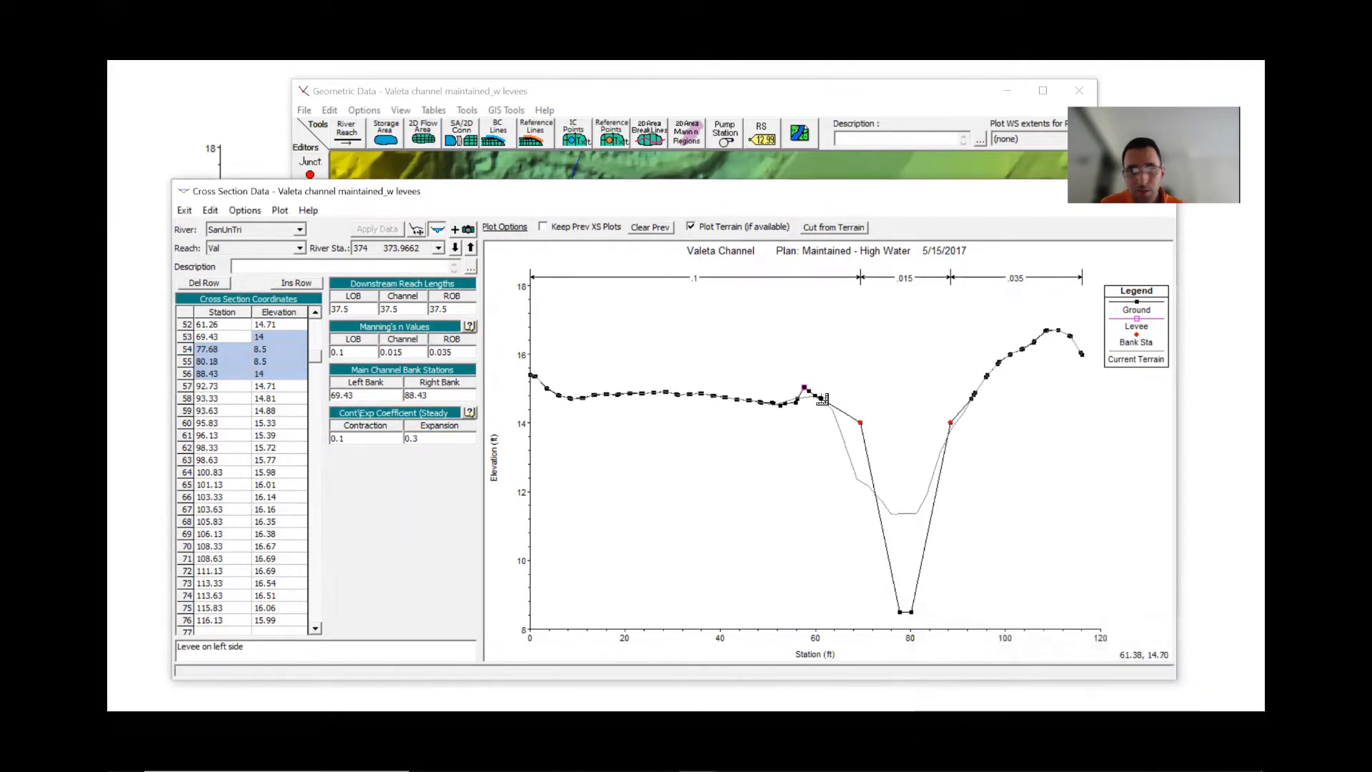
- Measure the channel top width between the two bank stations and switch to the comparison slides
click(861, 424)
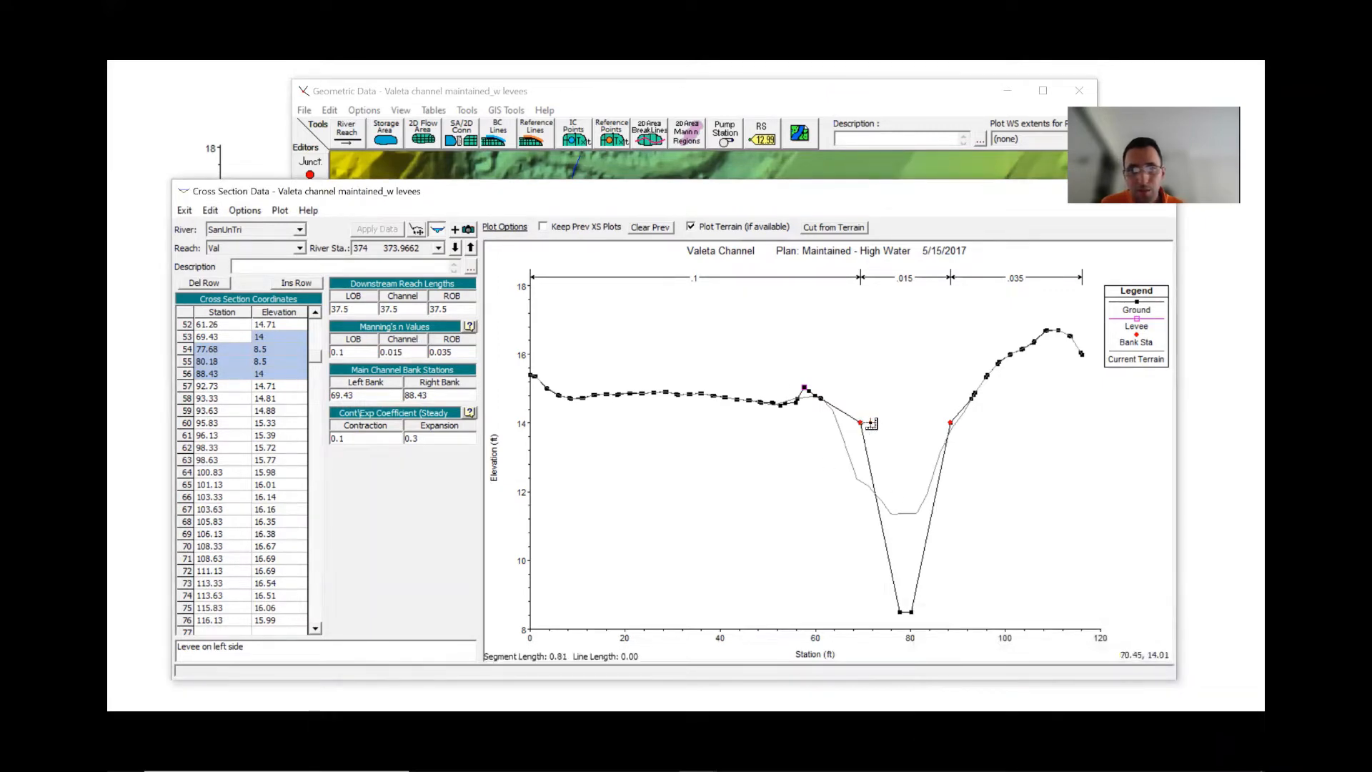
double_click(951, 425)
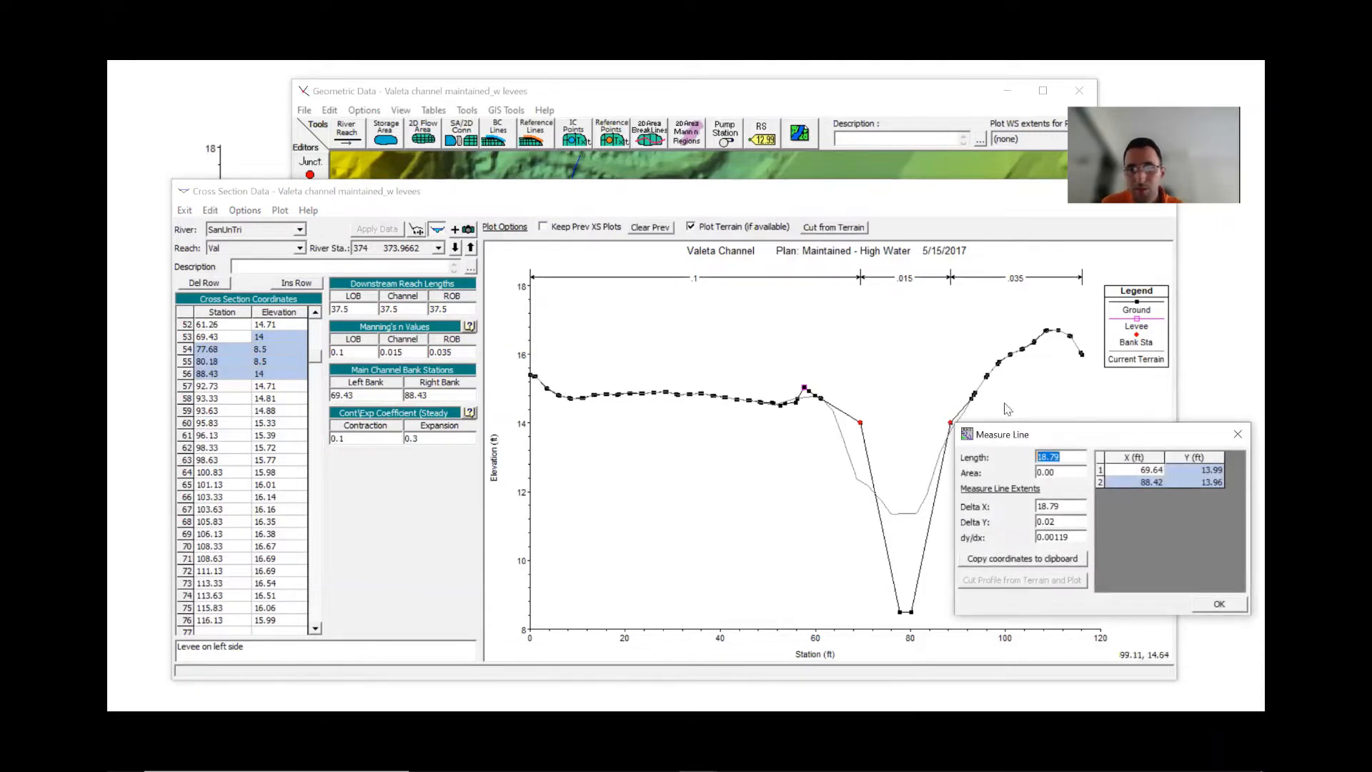
key(alt+Tab)
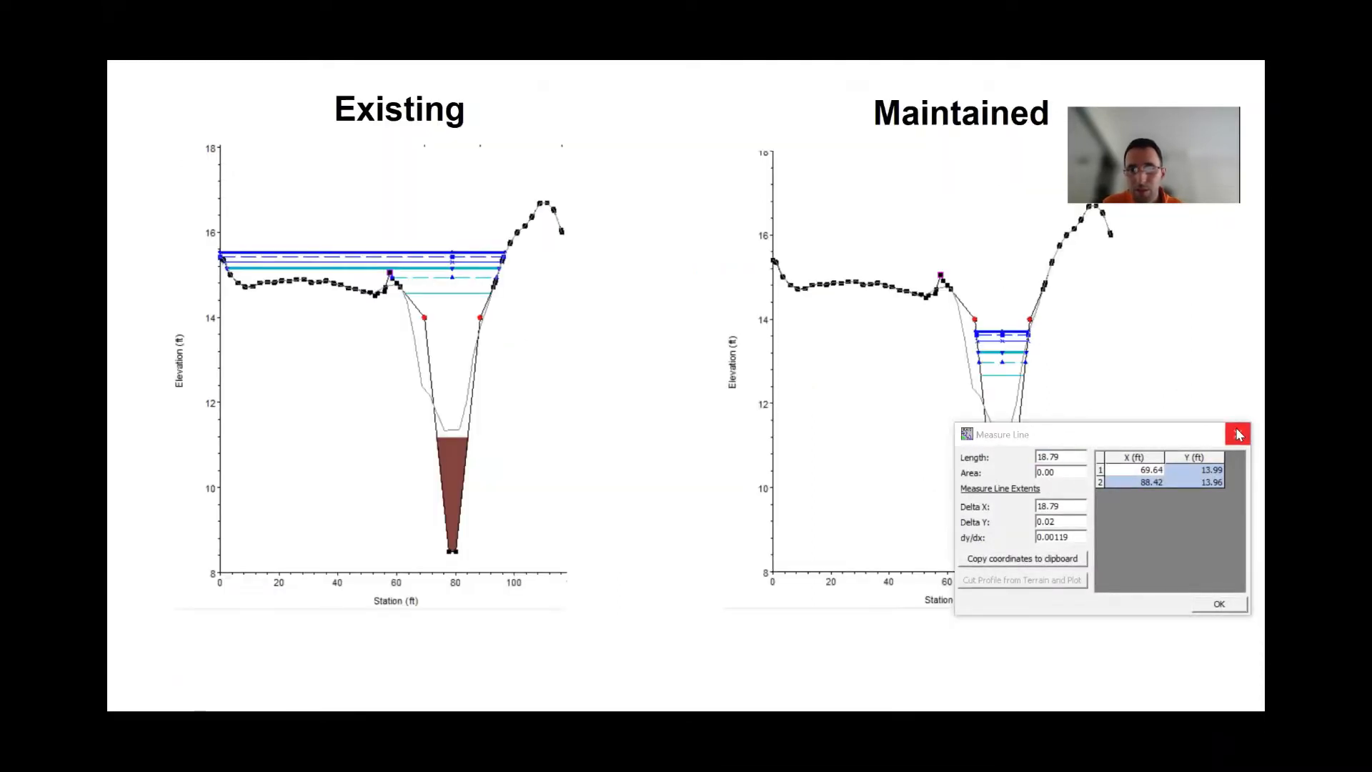
- Return to the cross section editor and measure the channel depth at section 374 from bank elevation down to the invert
key(alt+Tab)
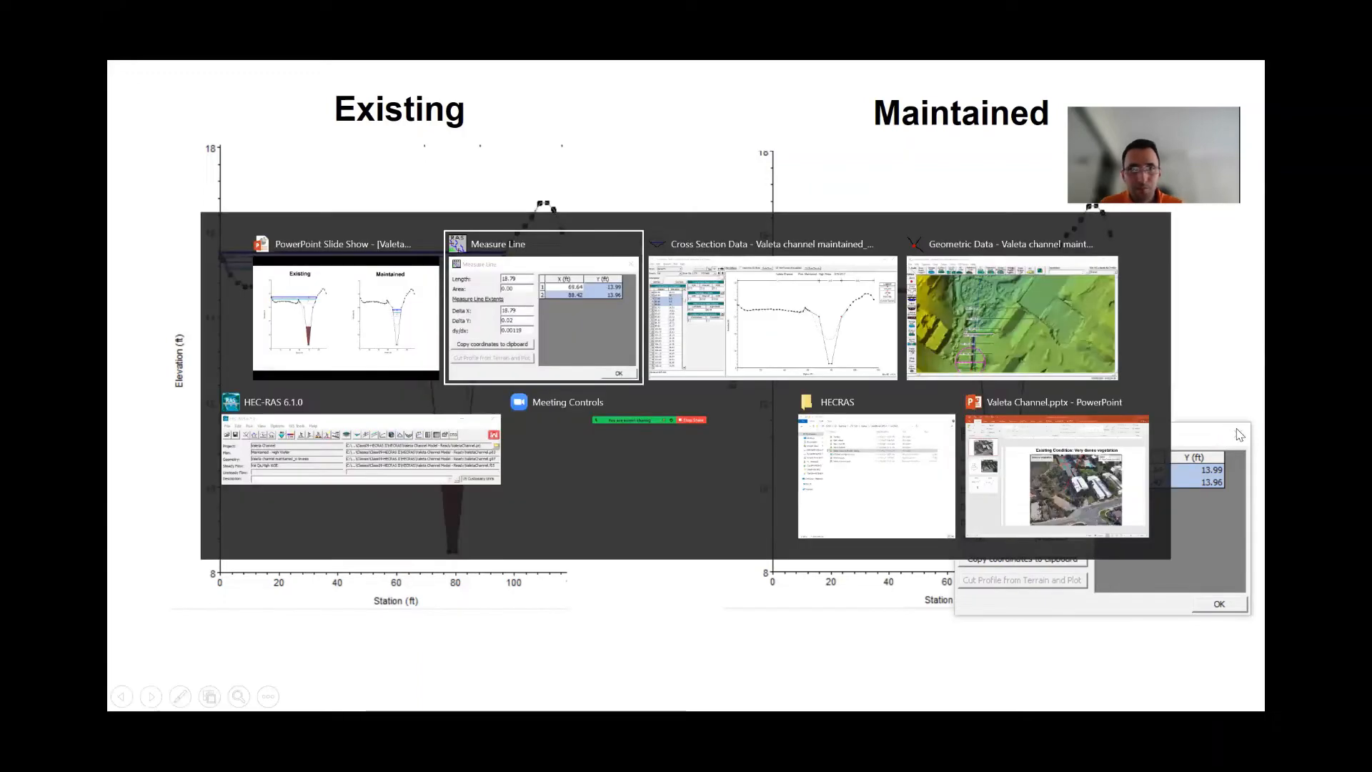
key(alt+Tab)
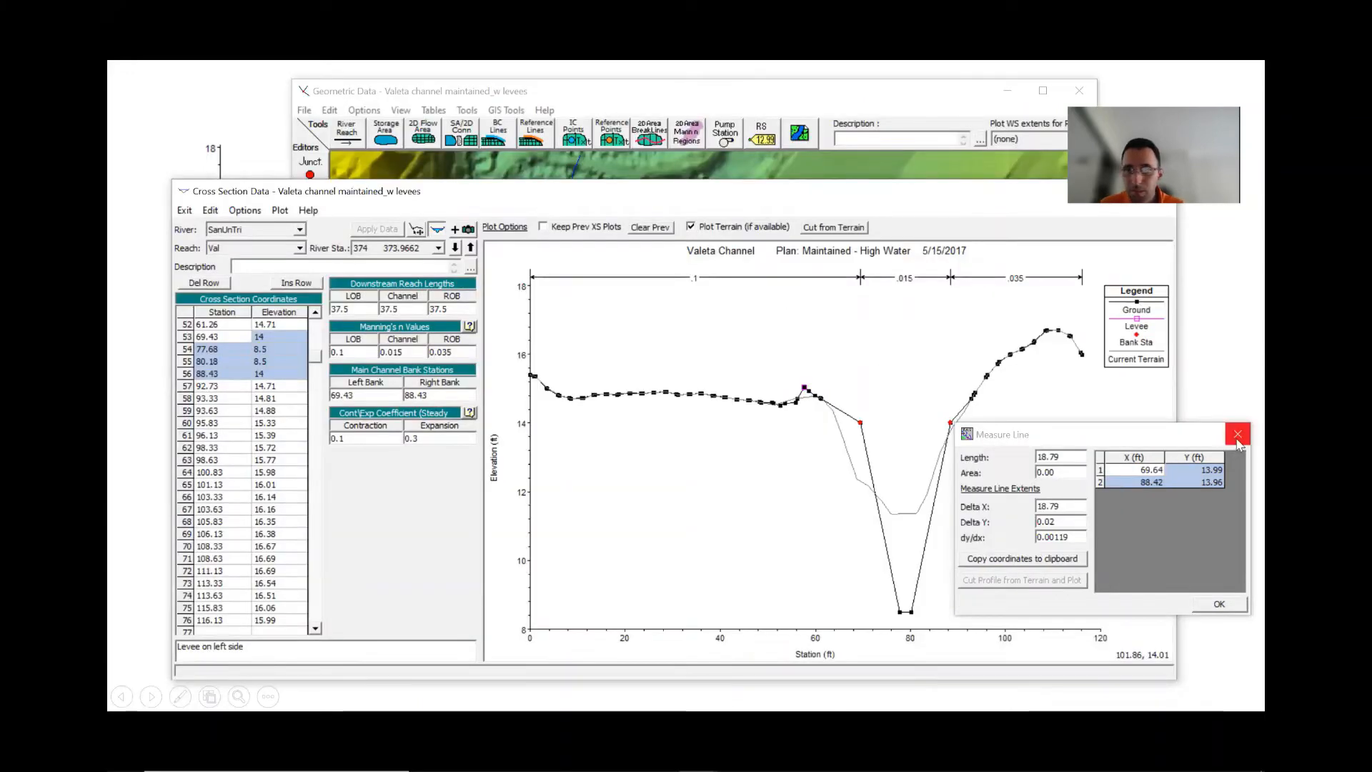
click(903, 424)
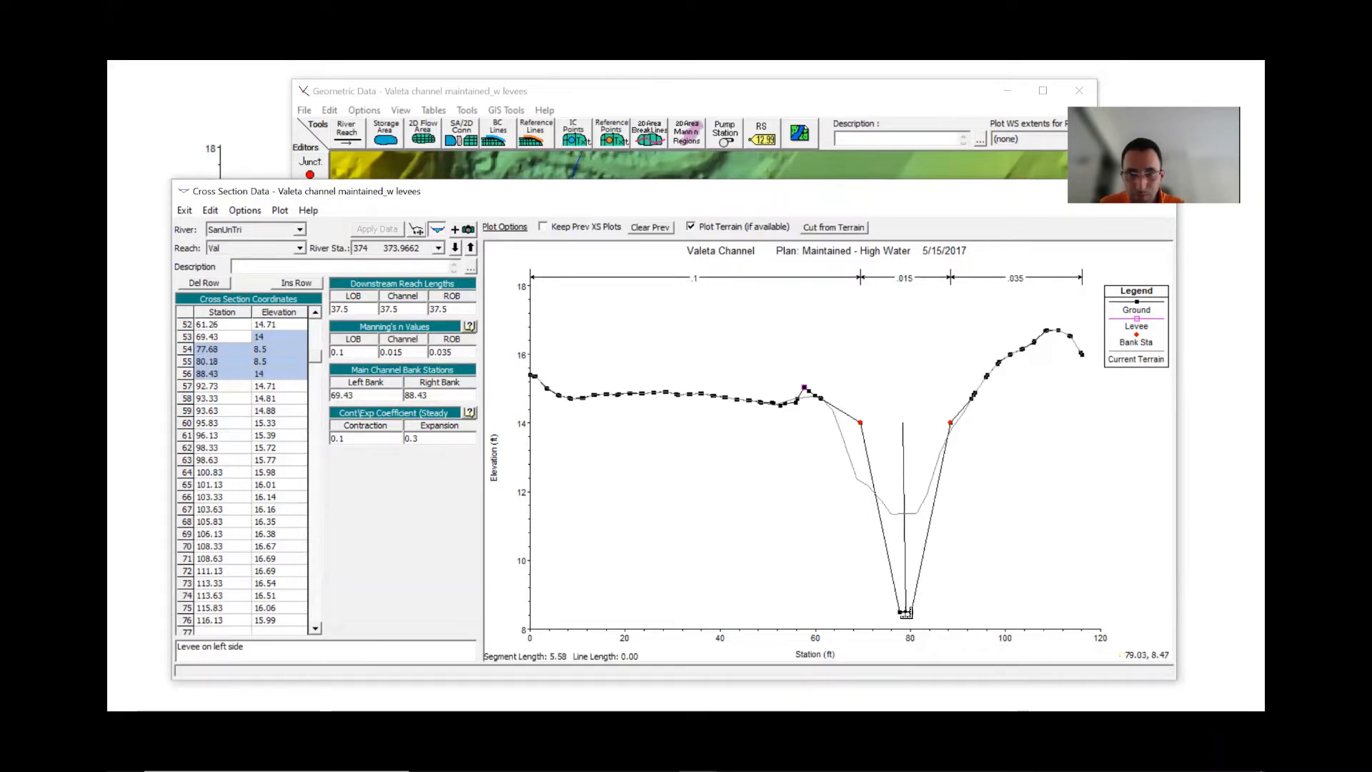
double_click(903, 613)
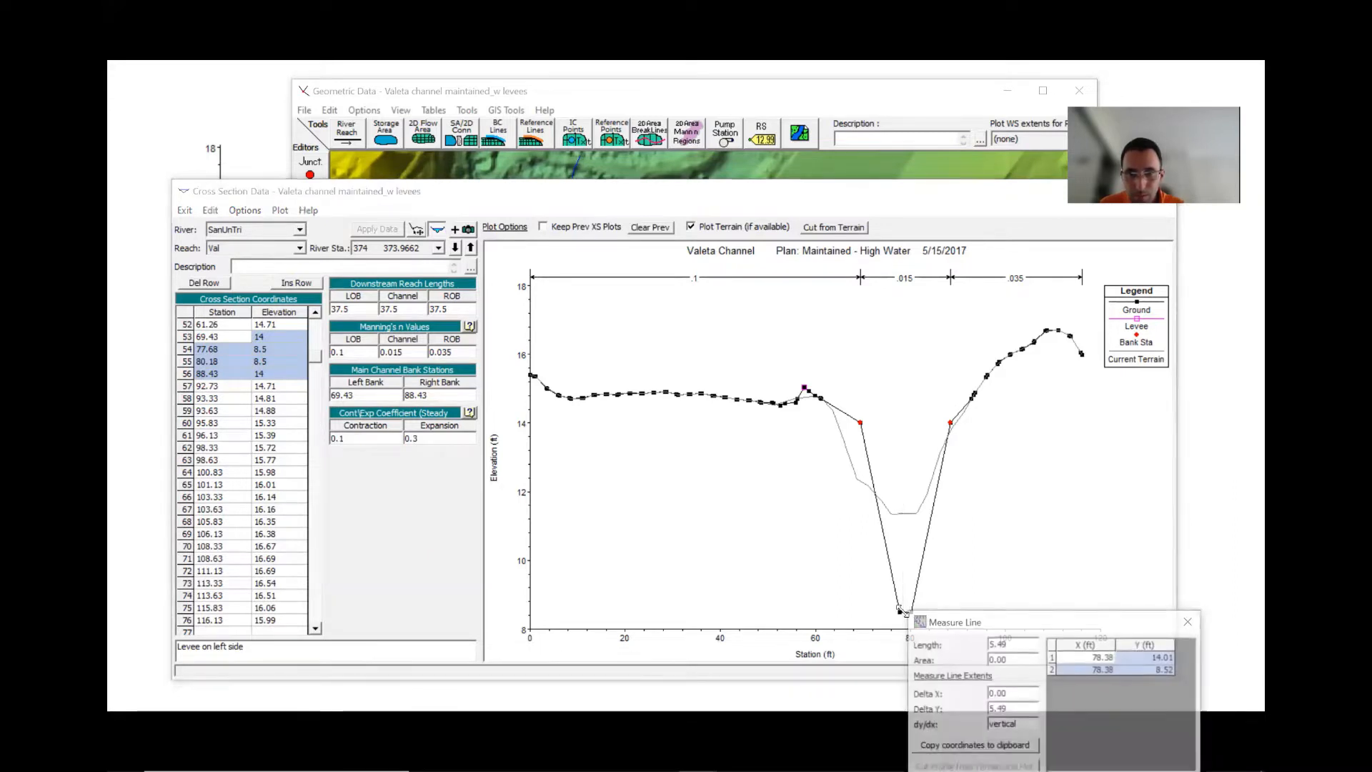
click(1190, 621)
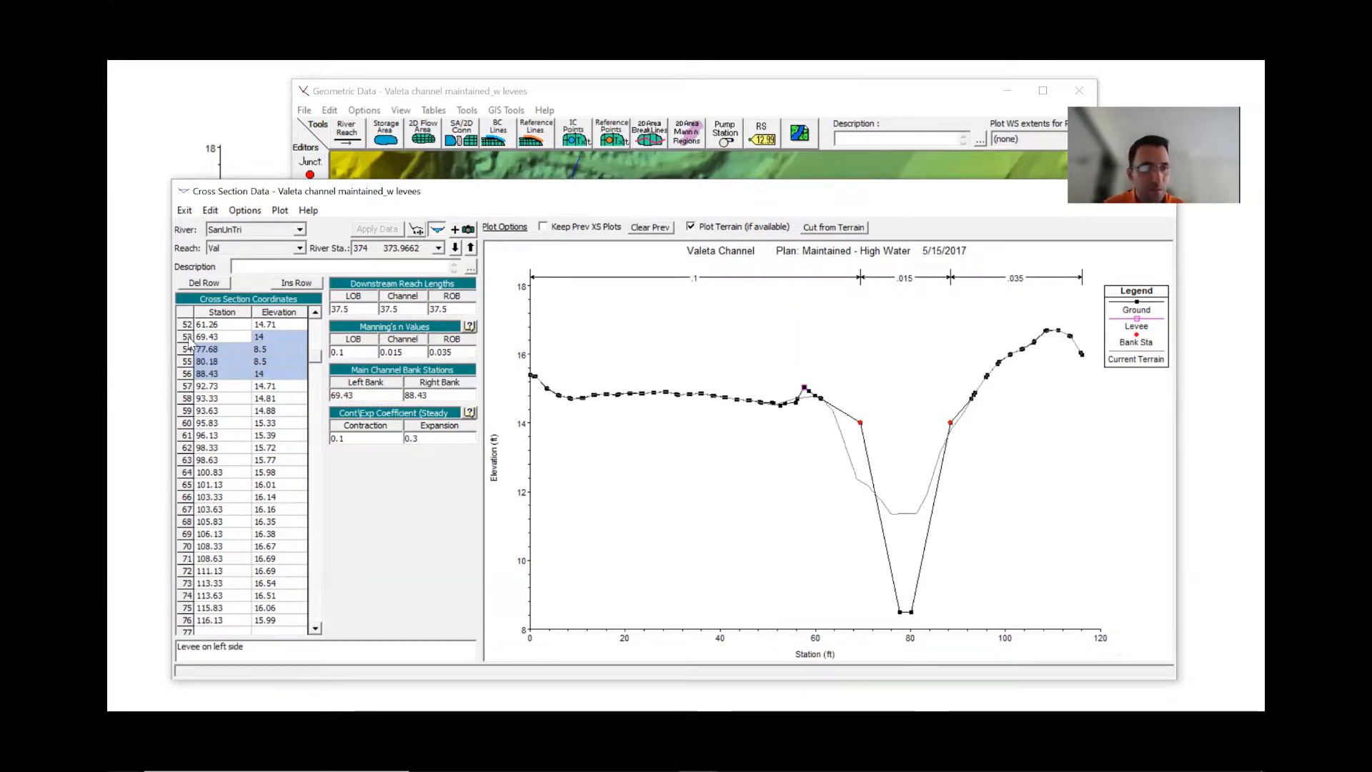
drag(188, 336, 181, 380)
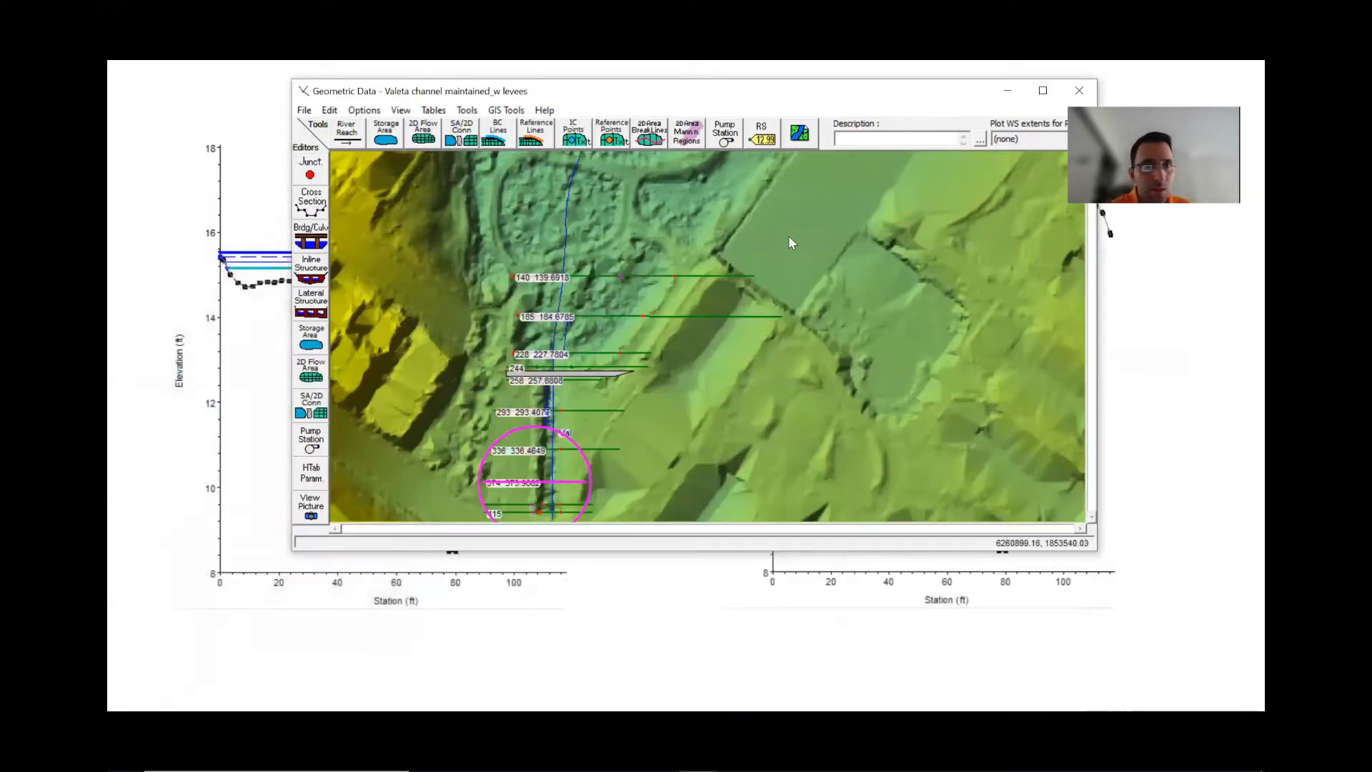
click(468, 110)
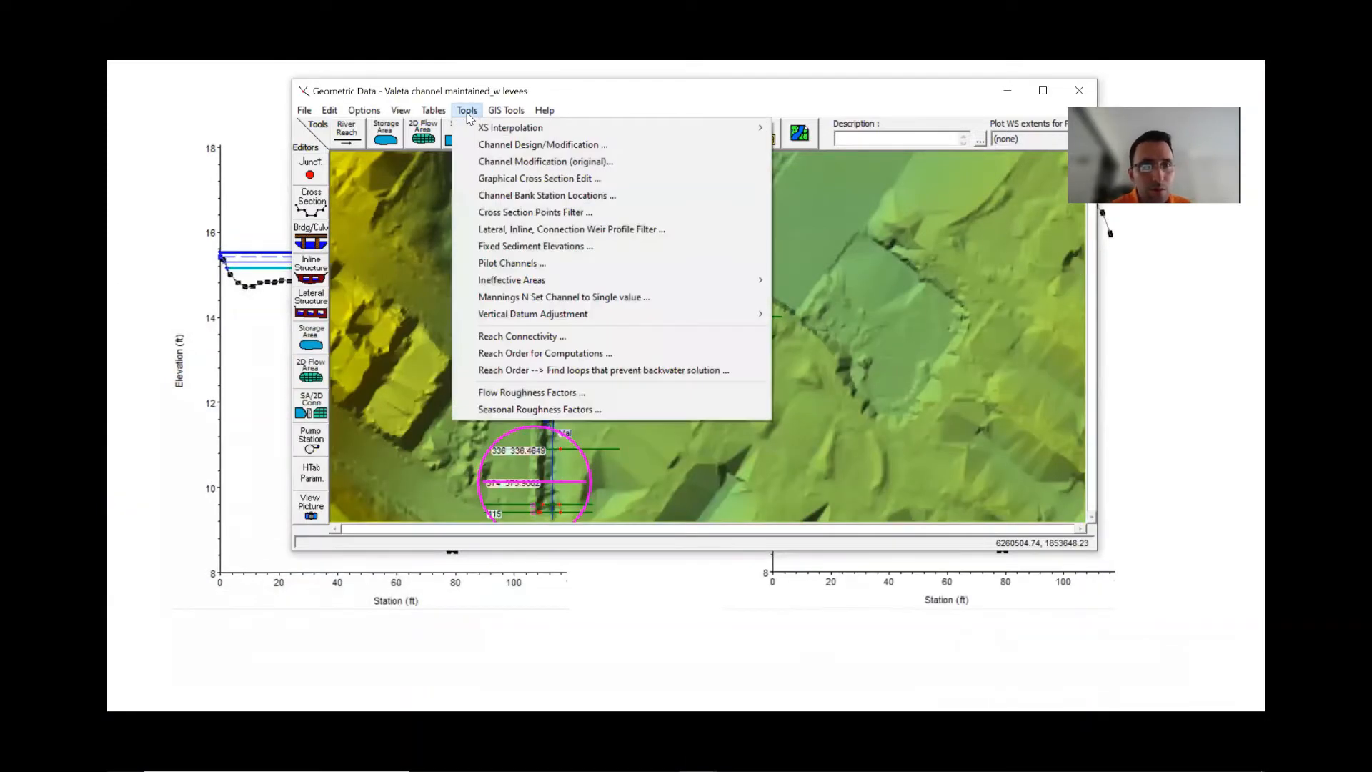
click(505, 247)
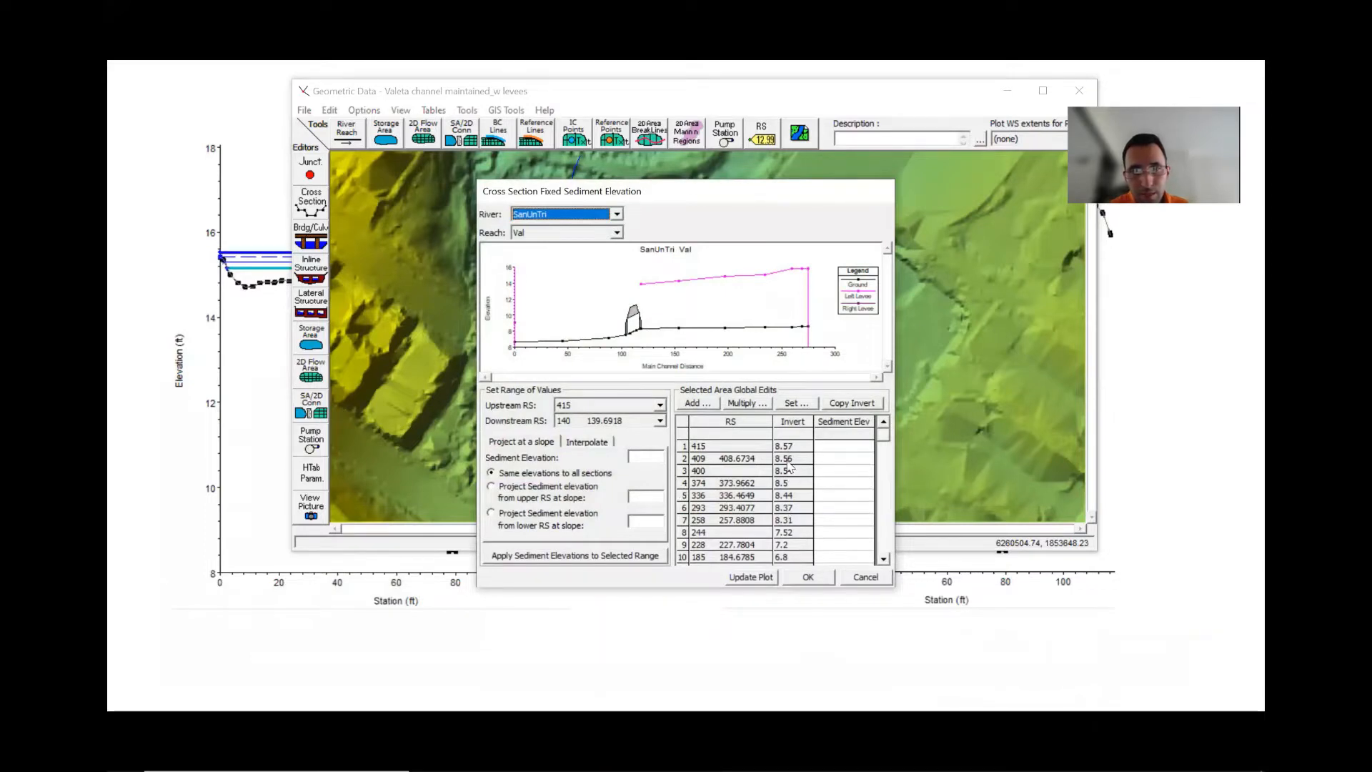
click(858, 580)
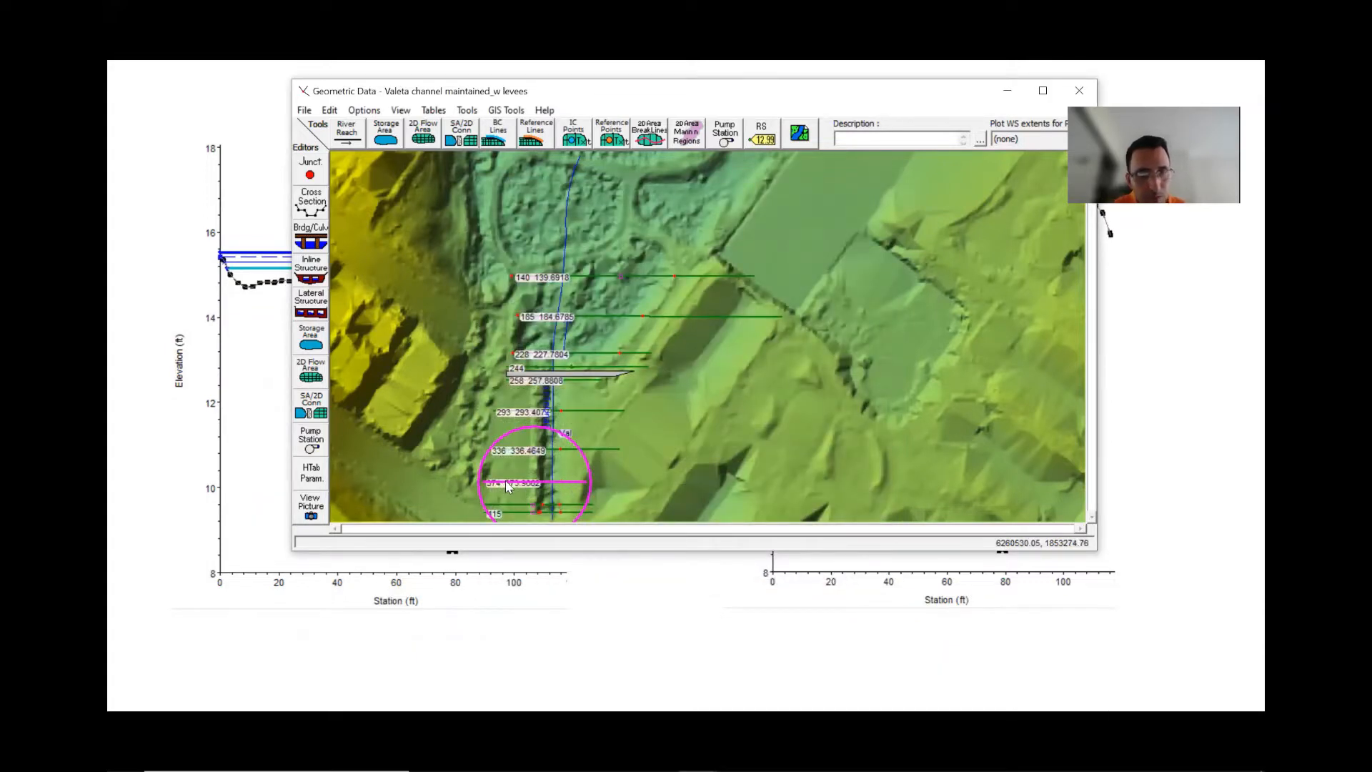
- Open the cross section editor at section 415 and measure a horizontal line across at the existing channel bottom elevation
click(321, 208)
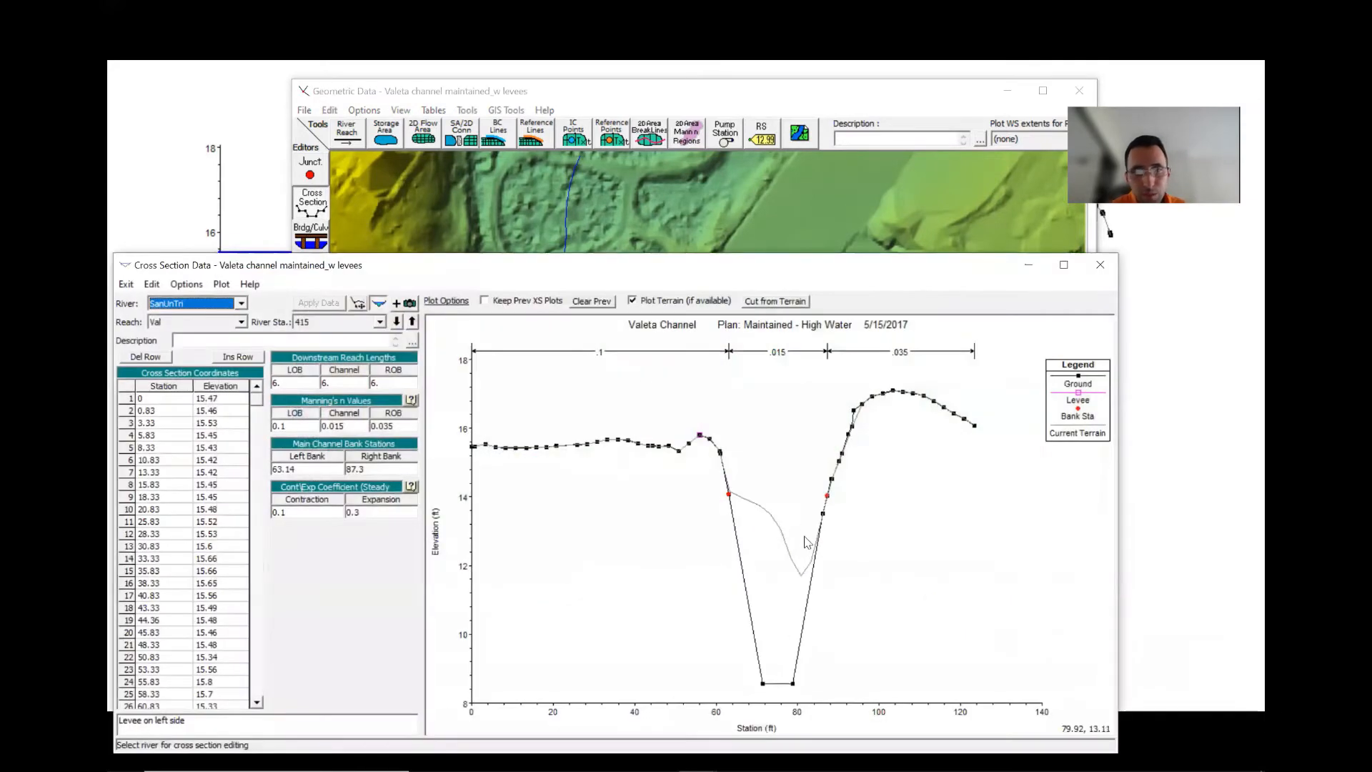
click(800, 574)
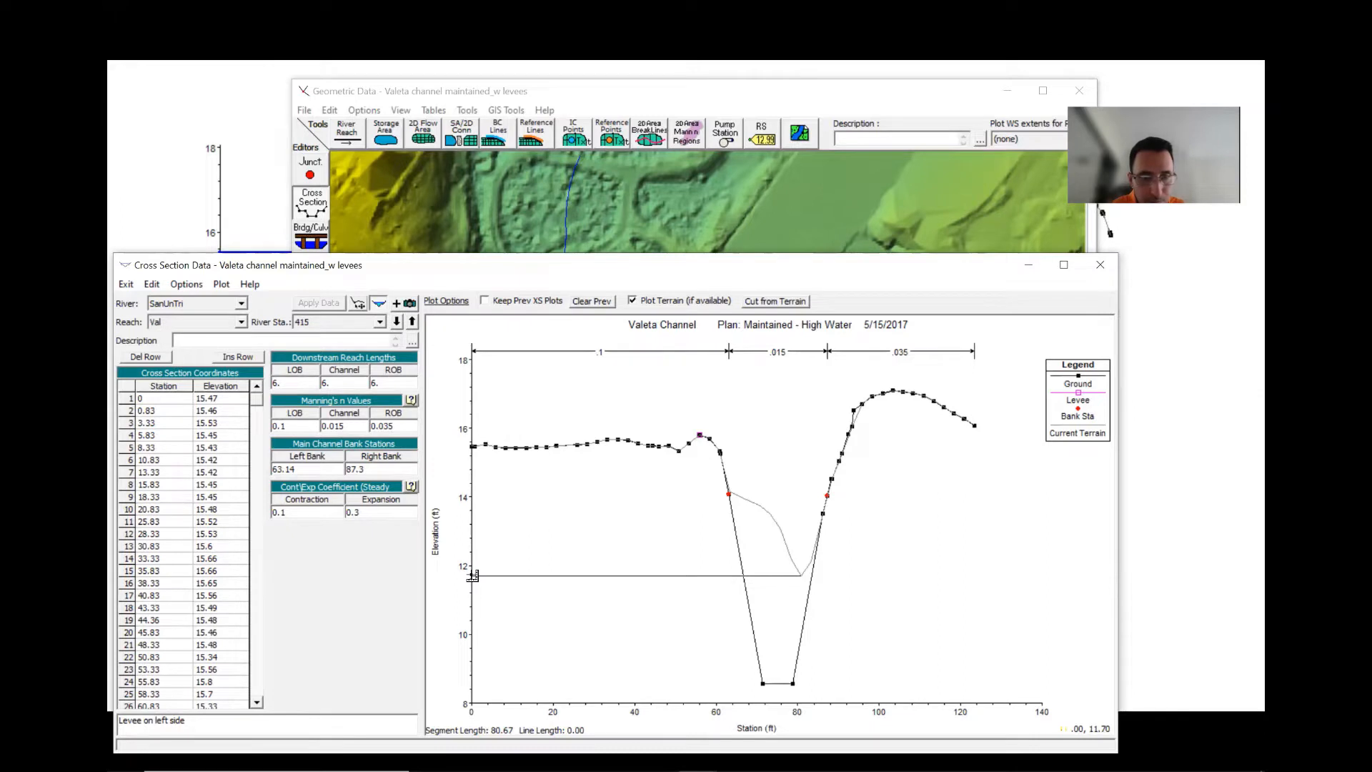
double_click(472, 576)
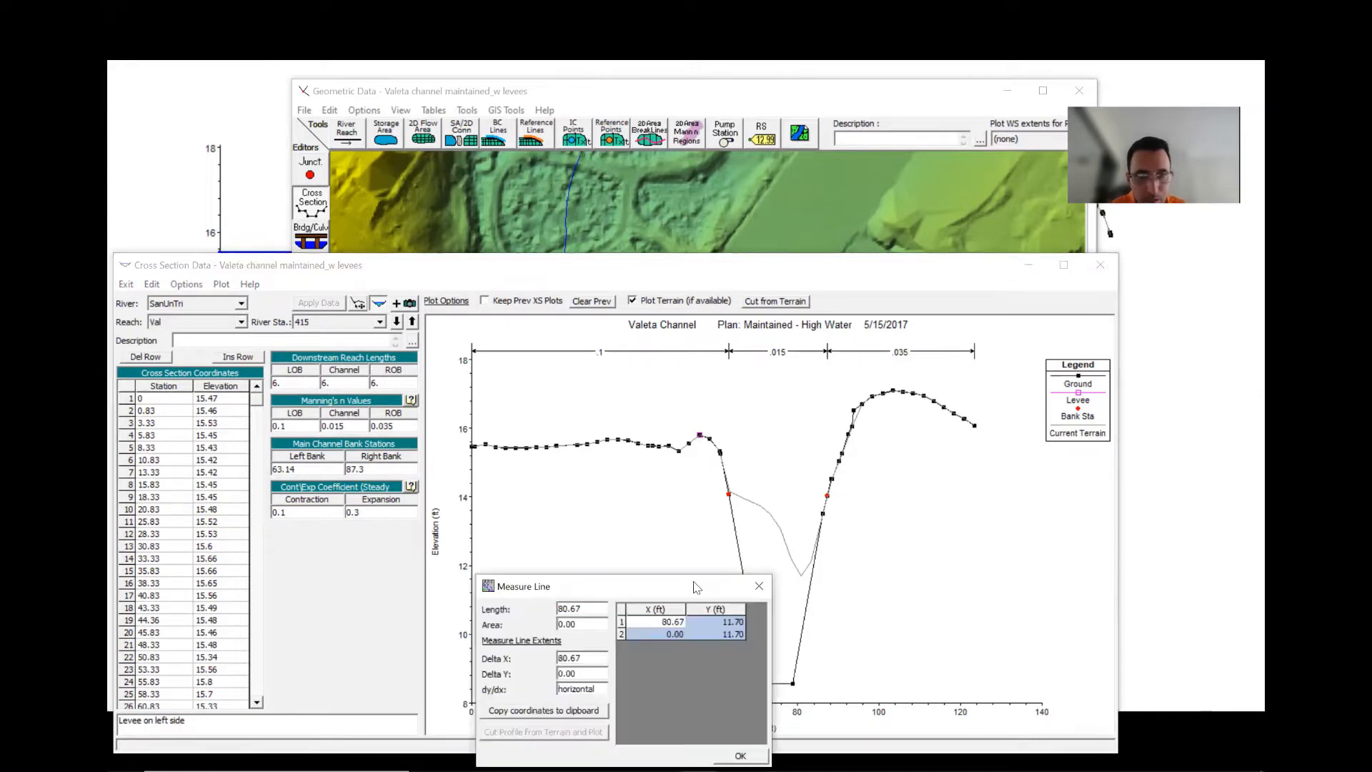
click(759, 587)
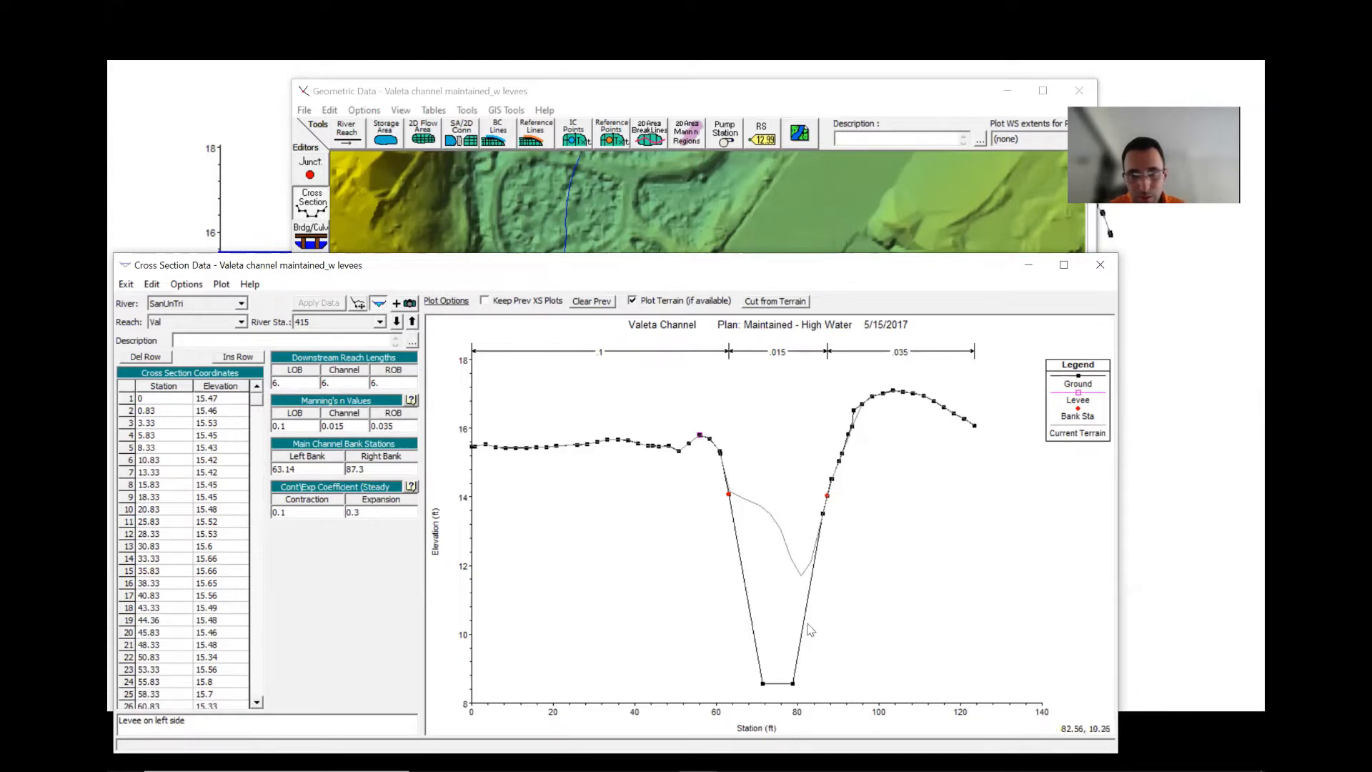
- Measure the vertical distance from section 415's channel invert up to the existing channel bottom
click(792, 683)
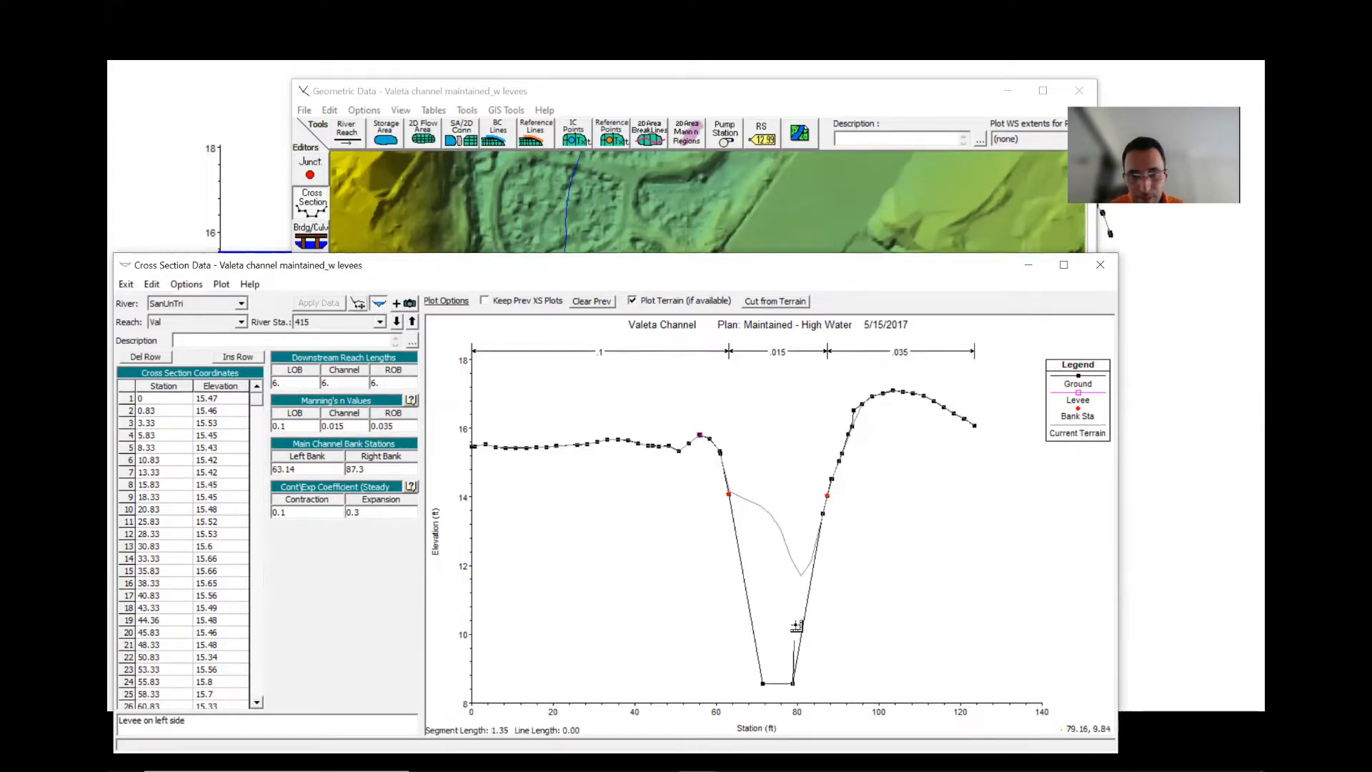
double_click(793, 577)
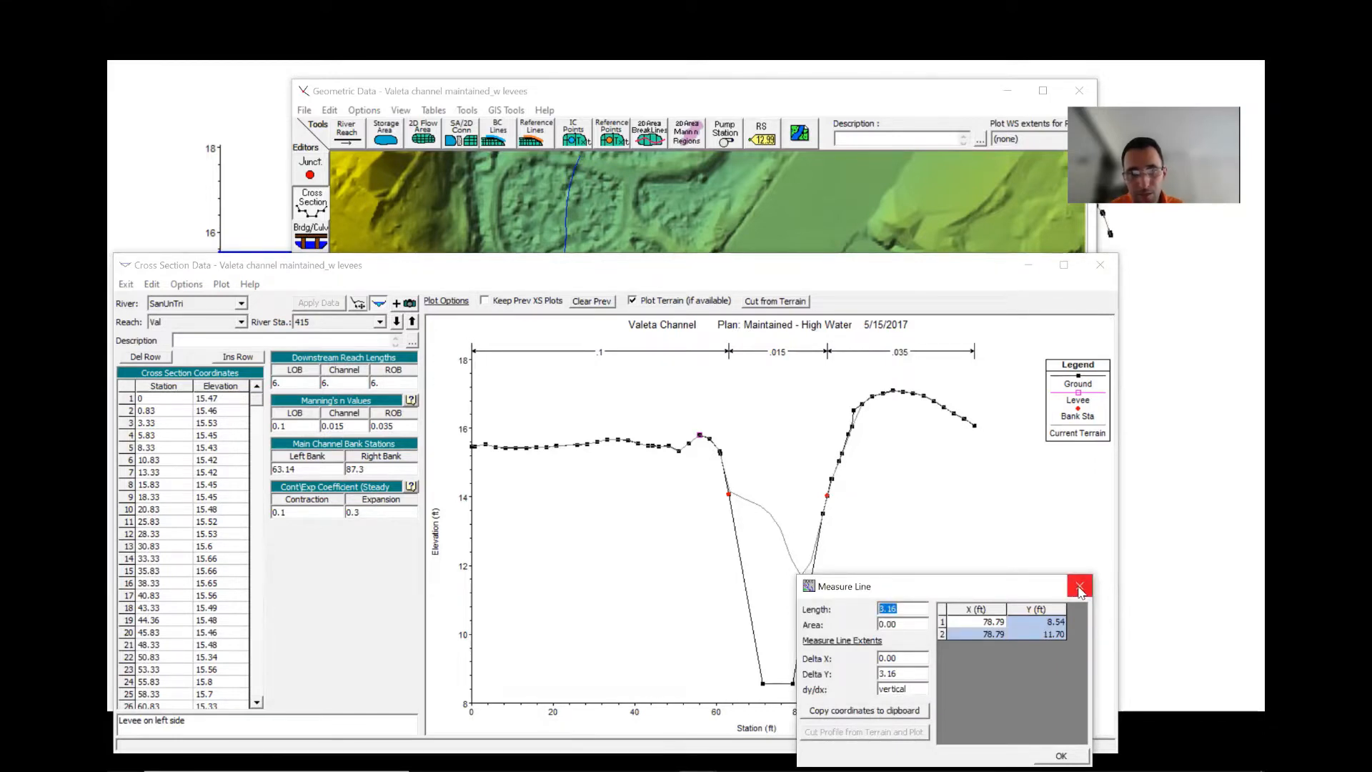
click(1079, 587)
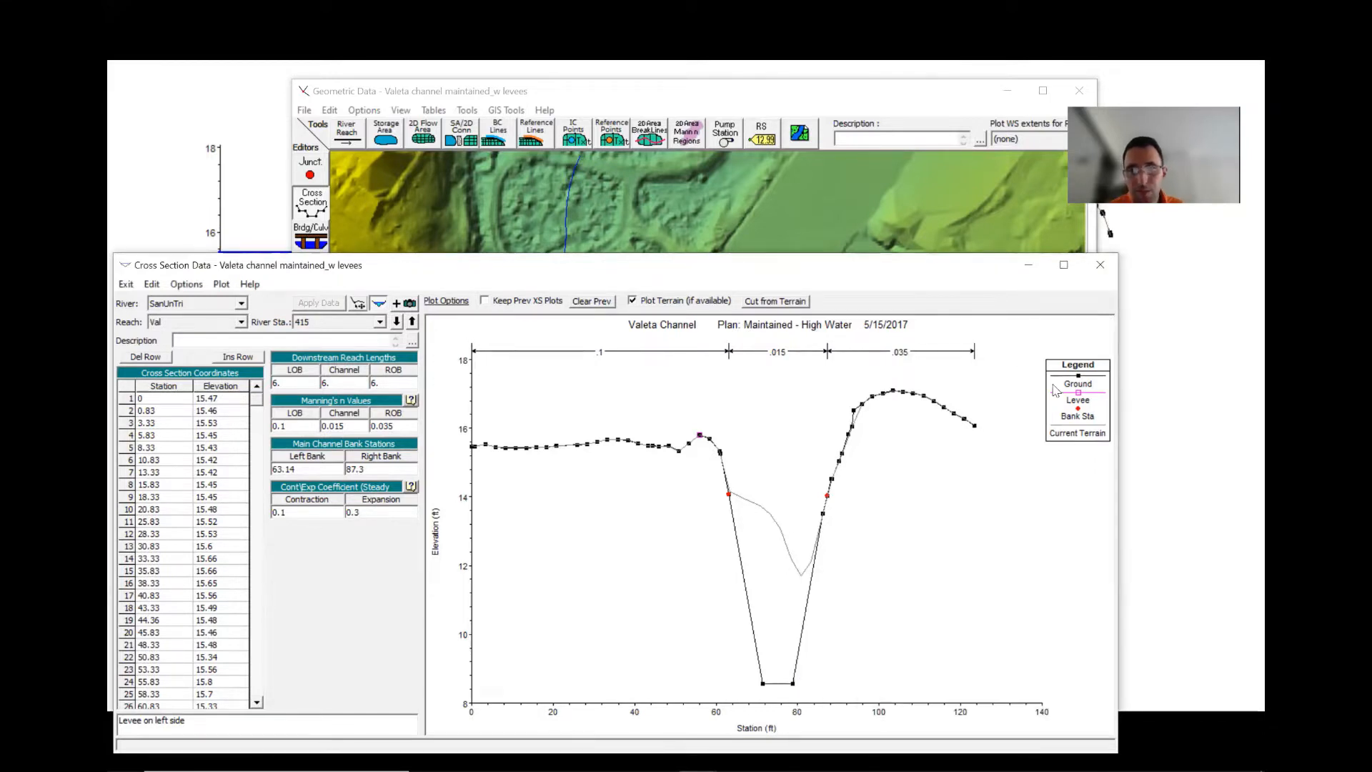
- Open Fixed Sediment Elevations and set the sediment elevation of section 374 to 11.5
click(770, 105)
click(467, 110)
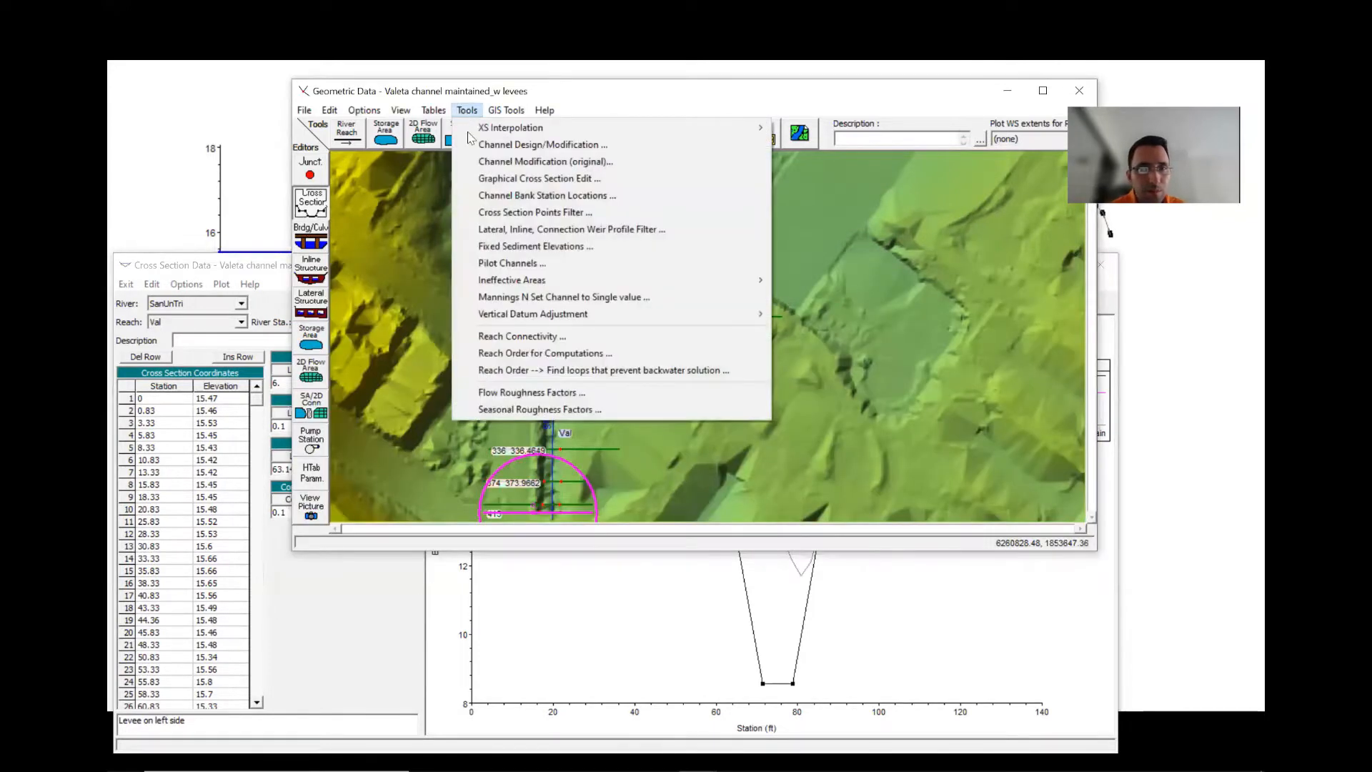
click(511, 245)
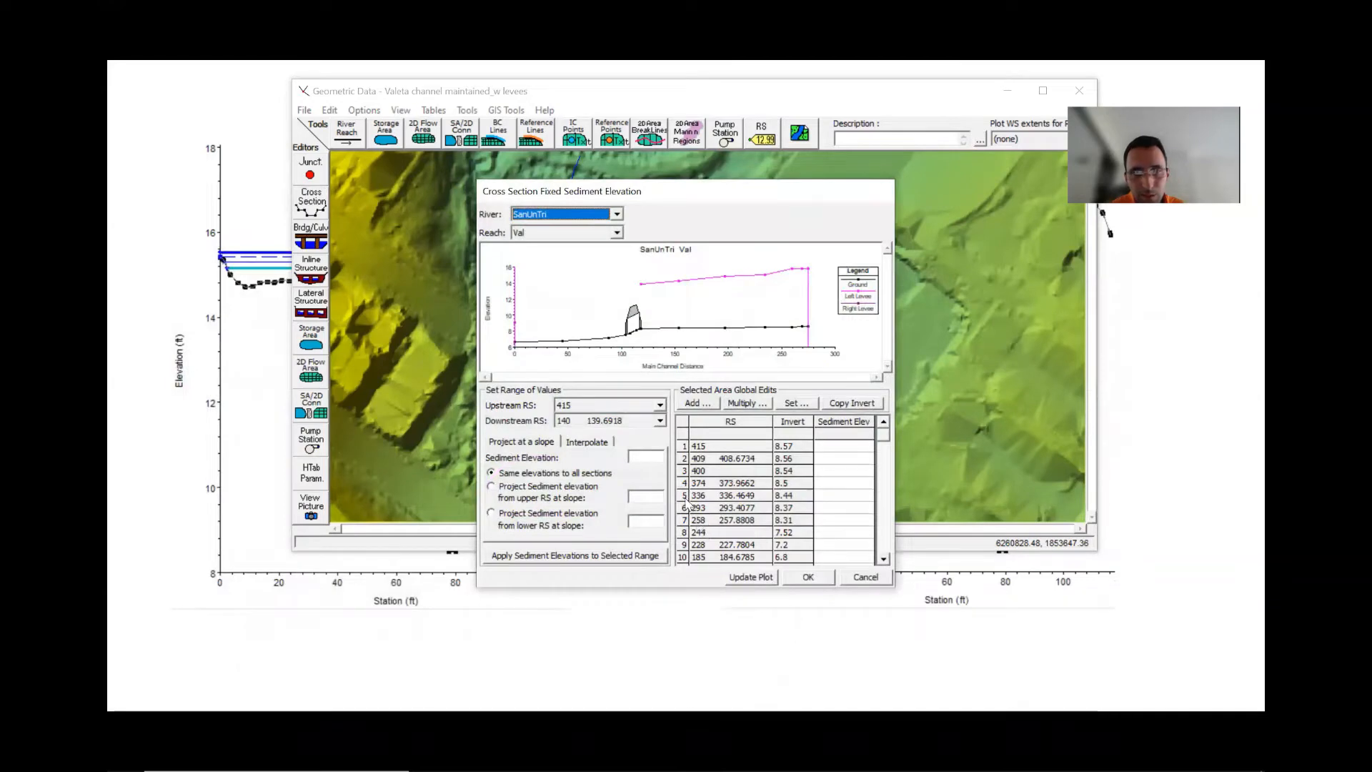
click(714, 485)
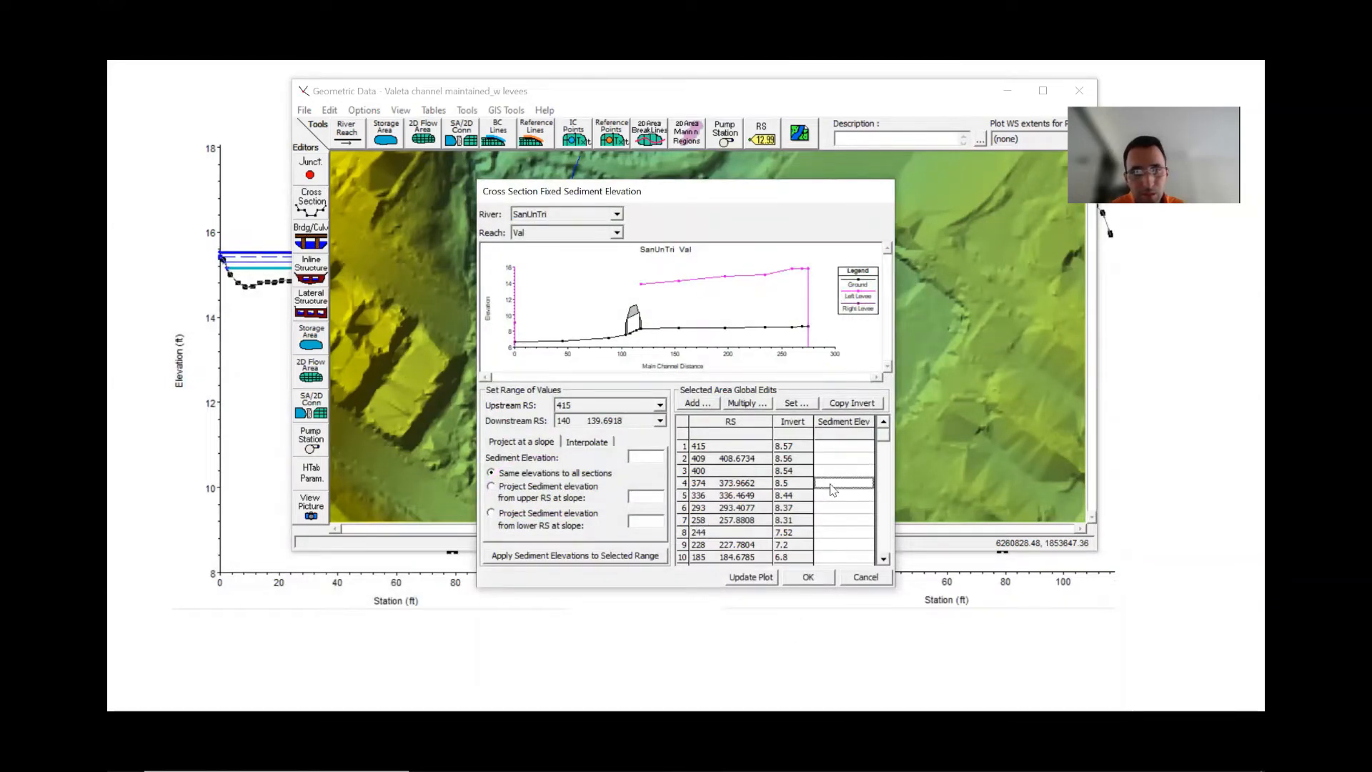
click(832, 485)
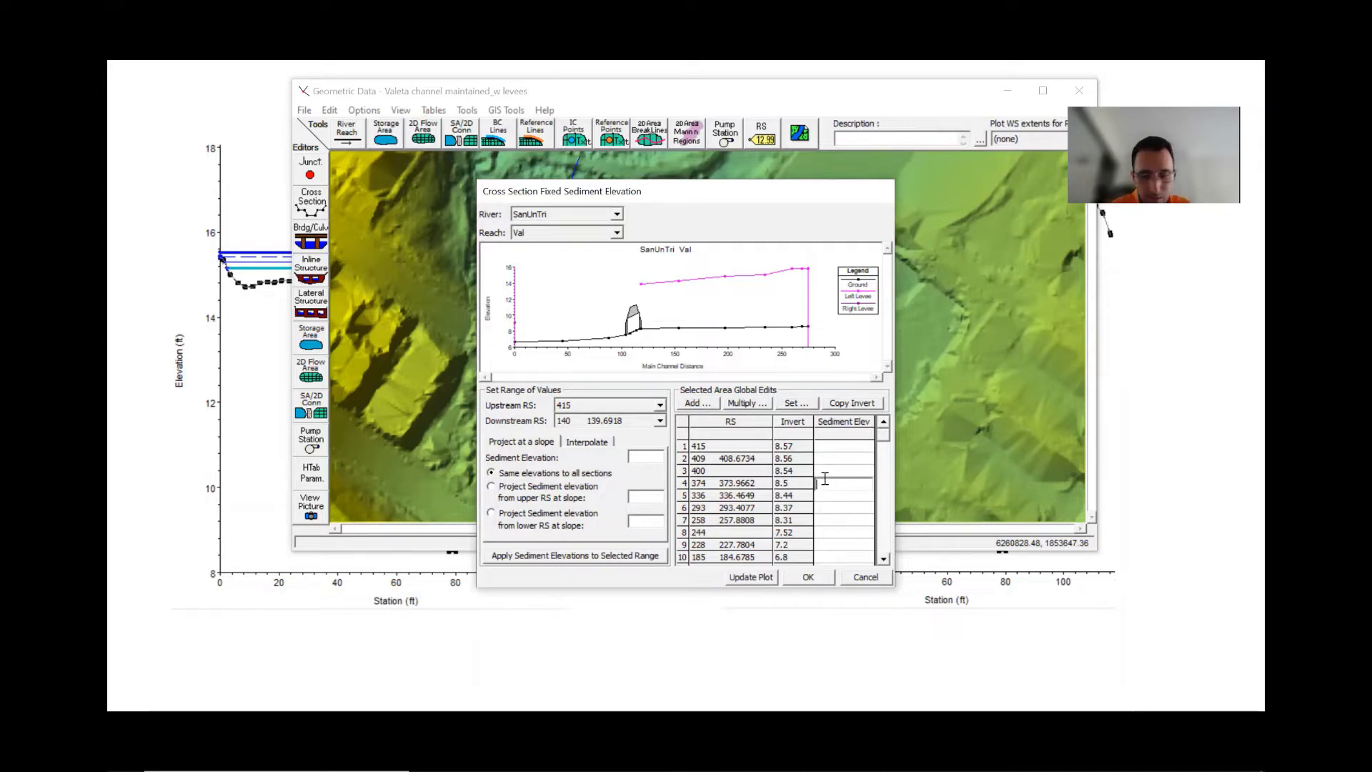
text(11.5)
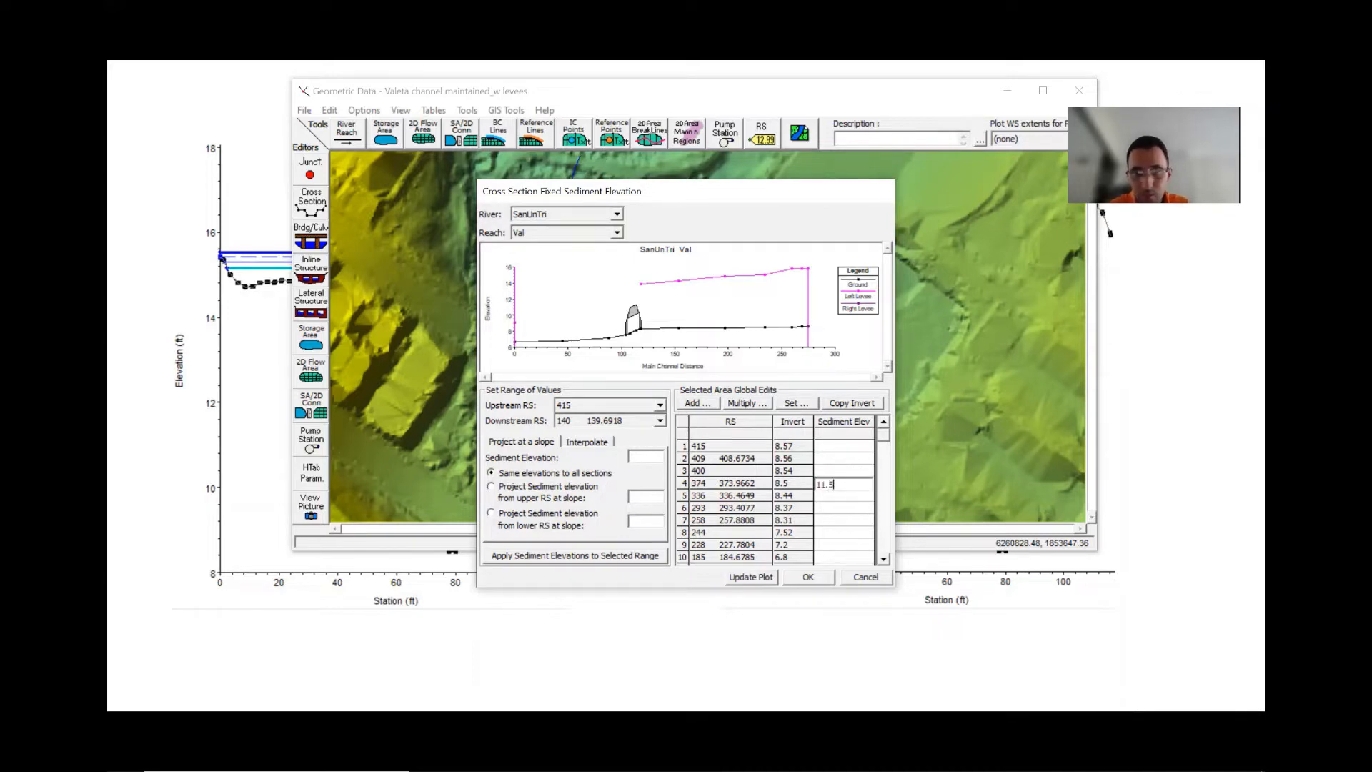
click(825, 486)
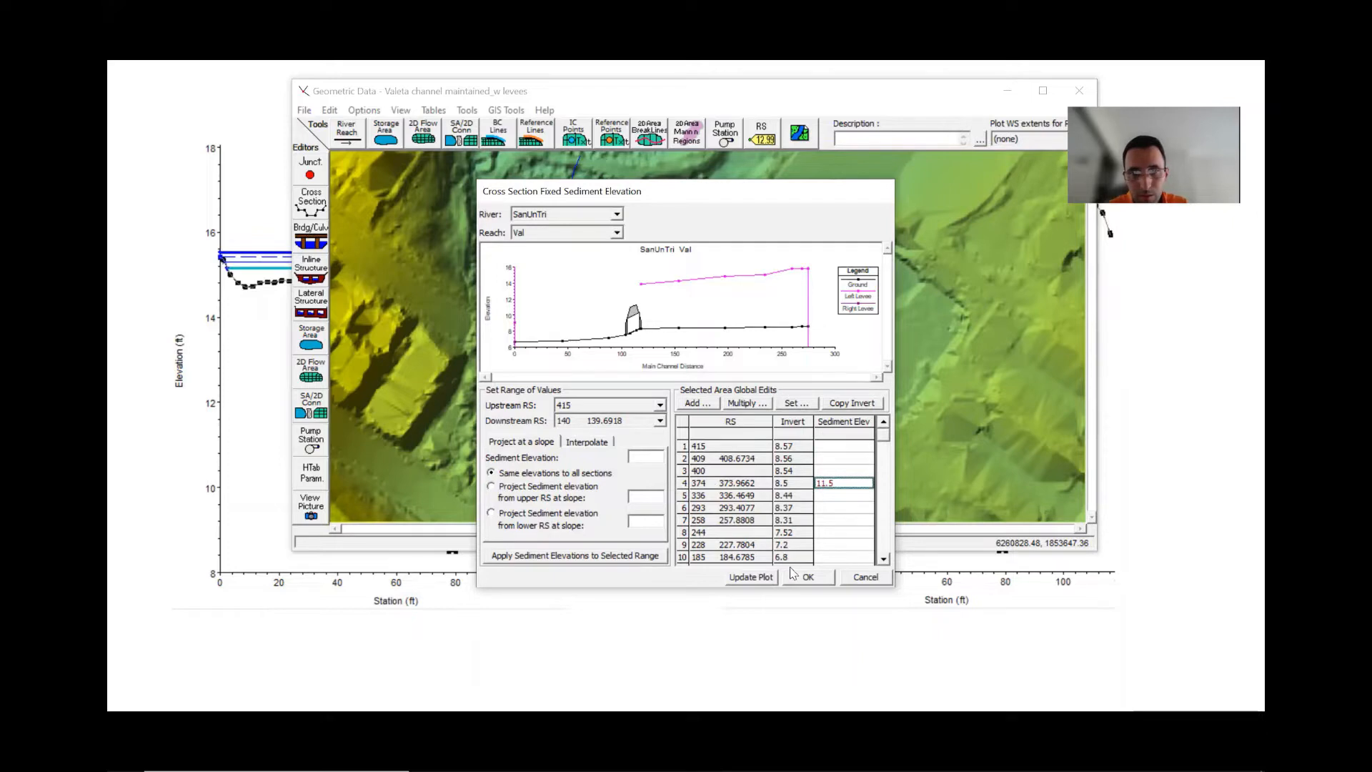
- Set sediment elevations of 11.75 at section 409 and 11.7 at section 400, update the plot, and cancel the dialog
click(833, 459)
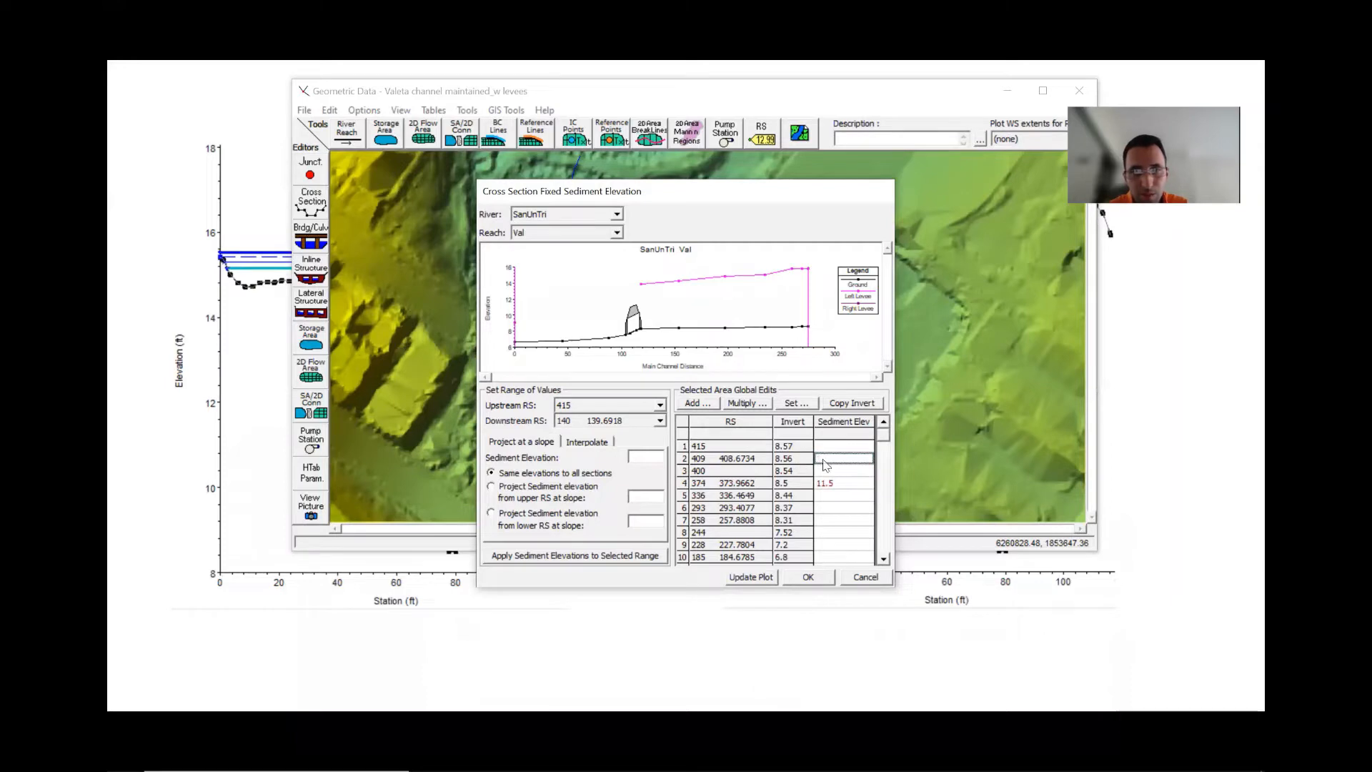
click(833, 456)
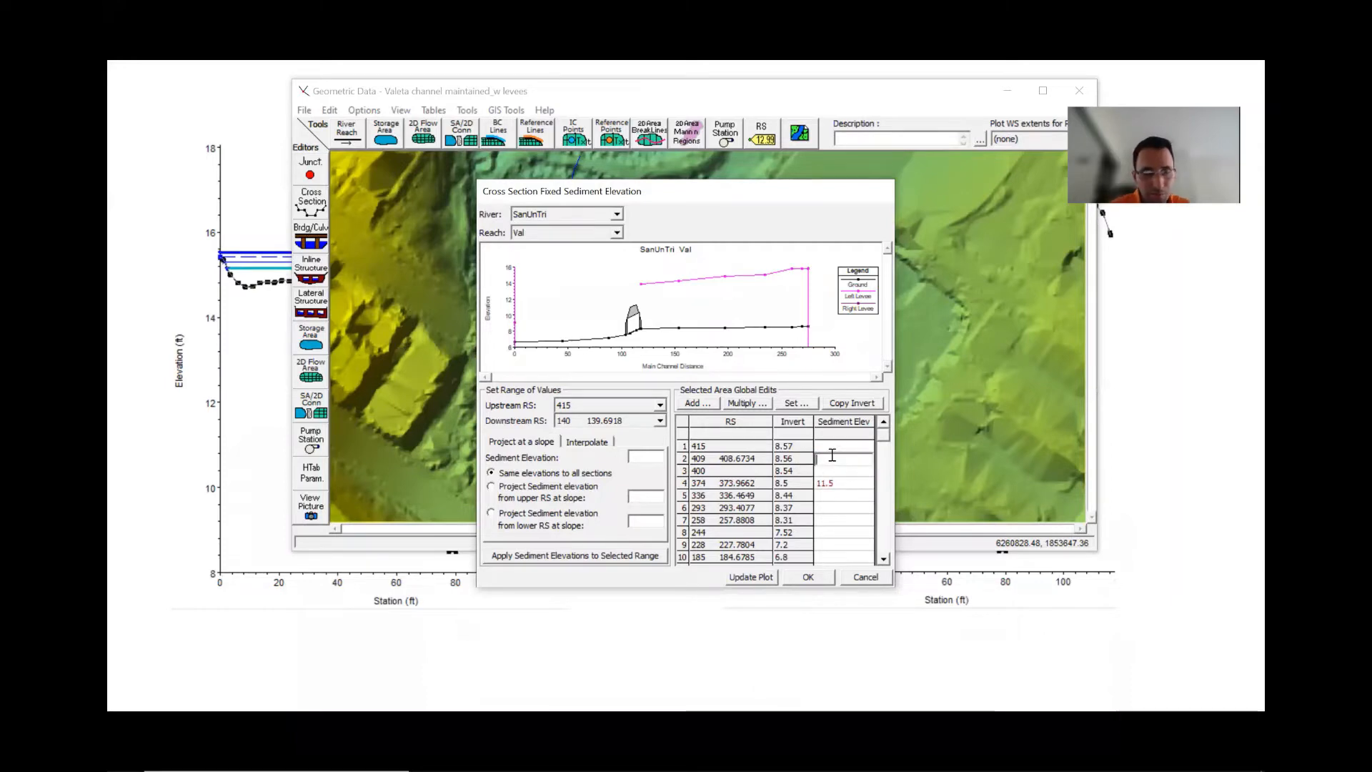
text(12)
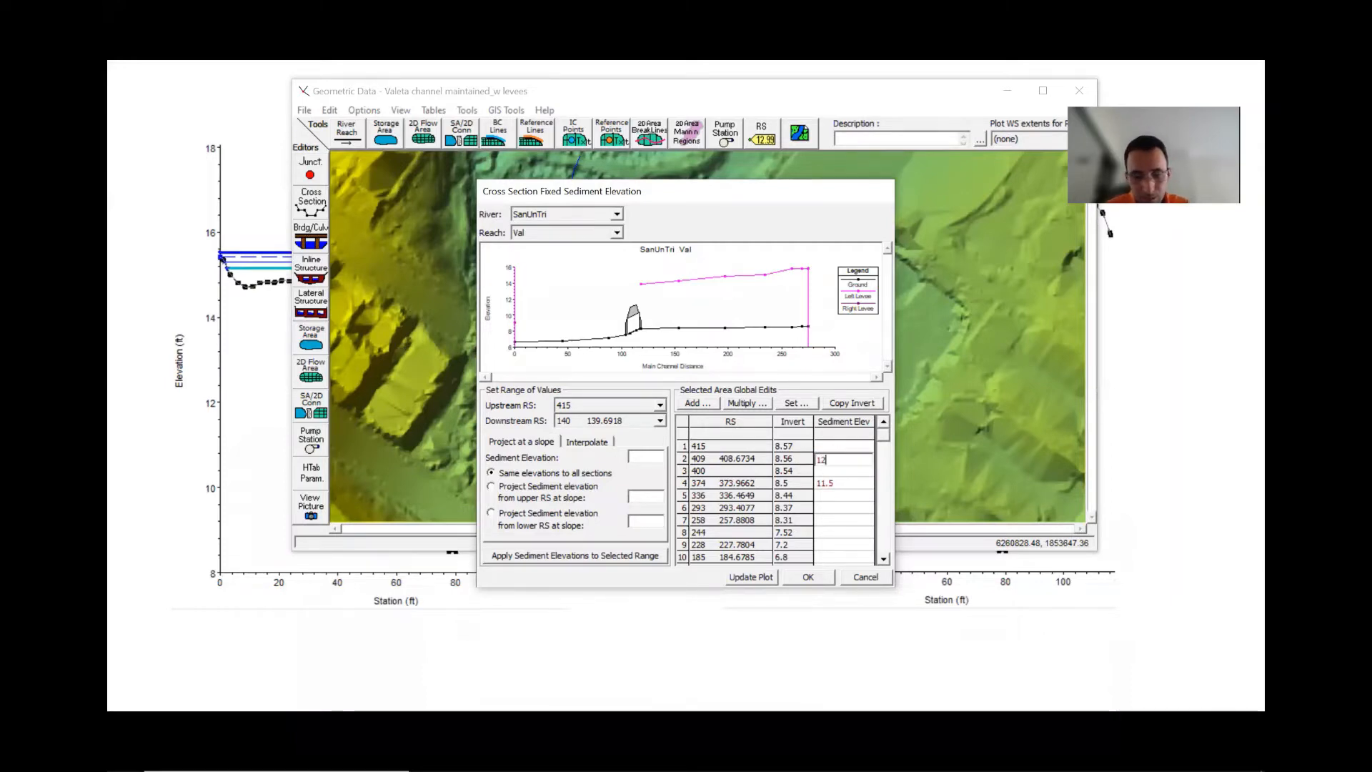
text(.75)
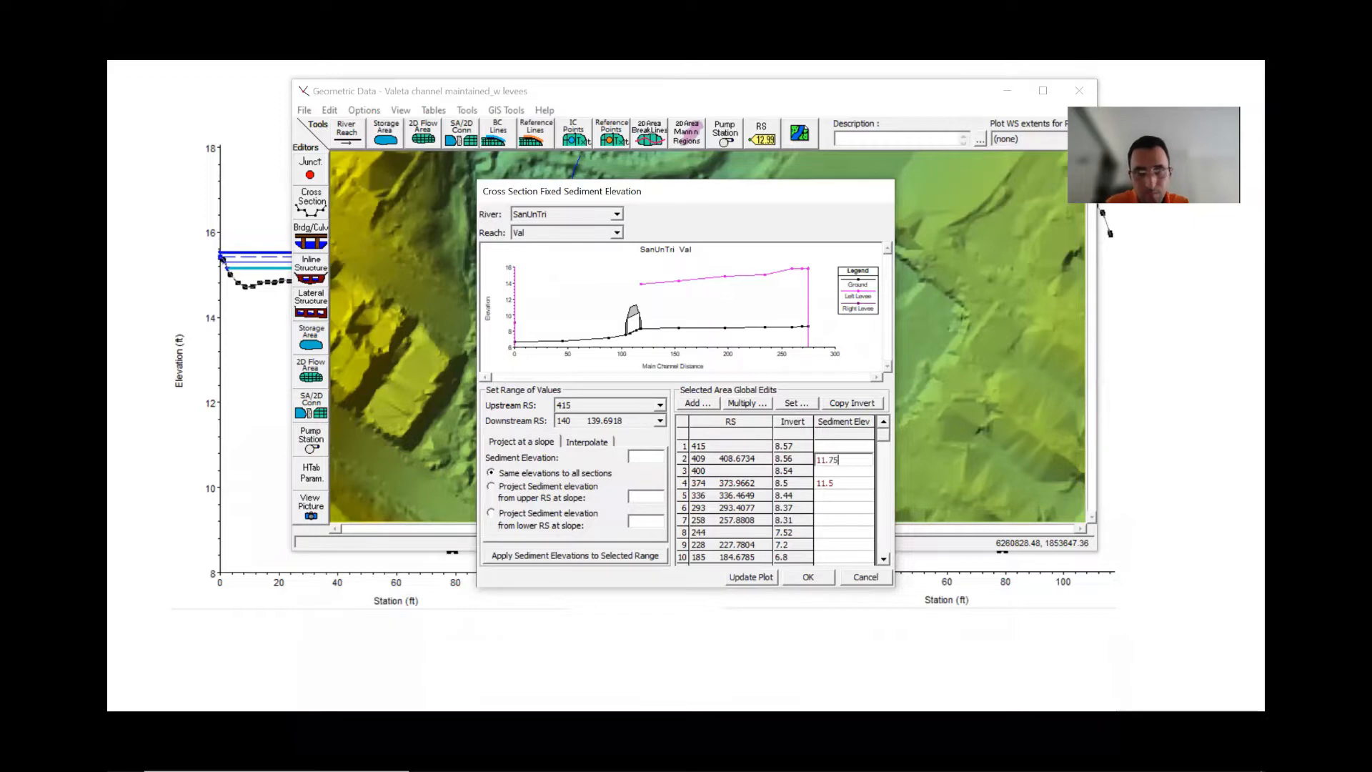
key(Return)
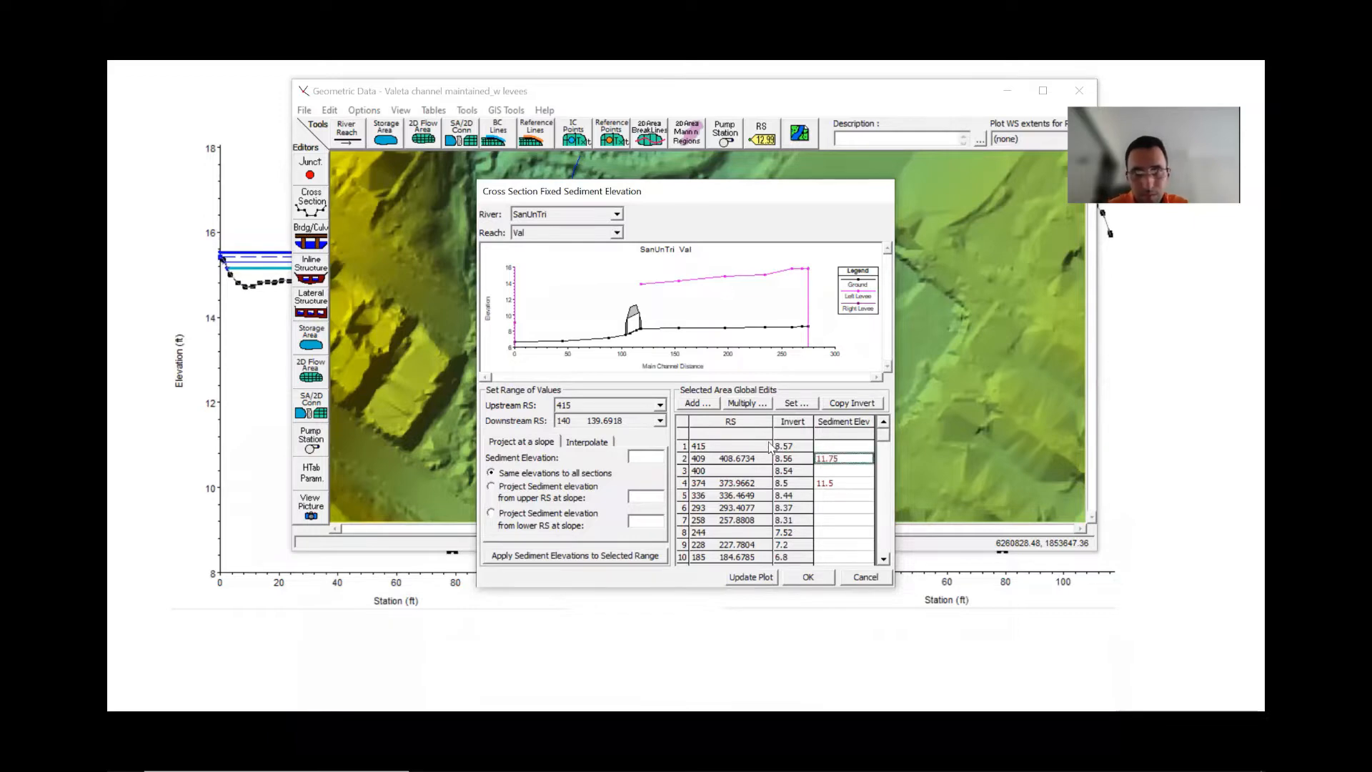
click(829, 472)
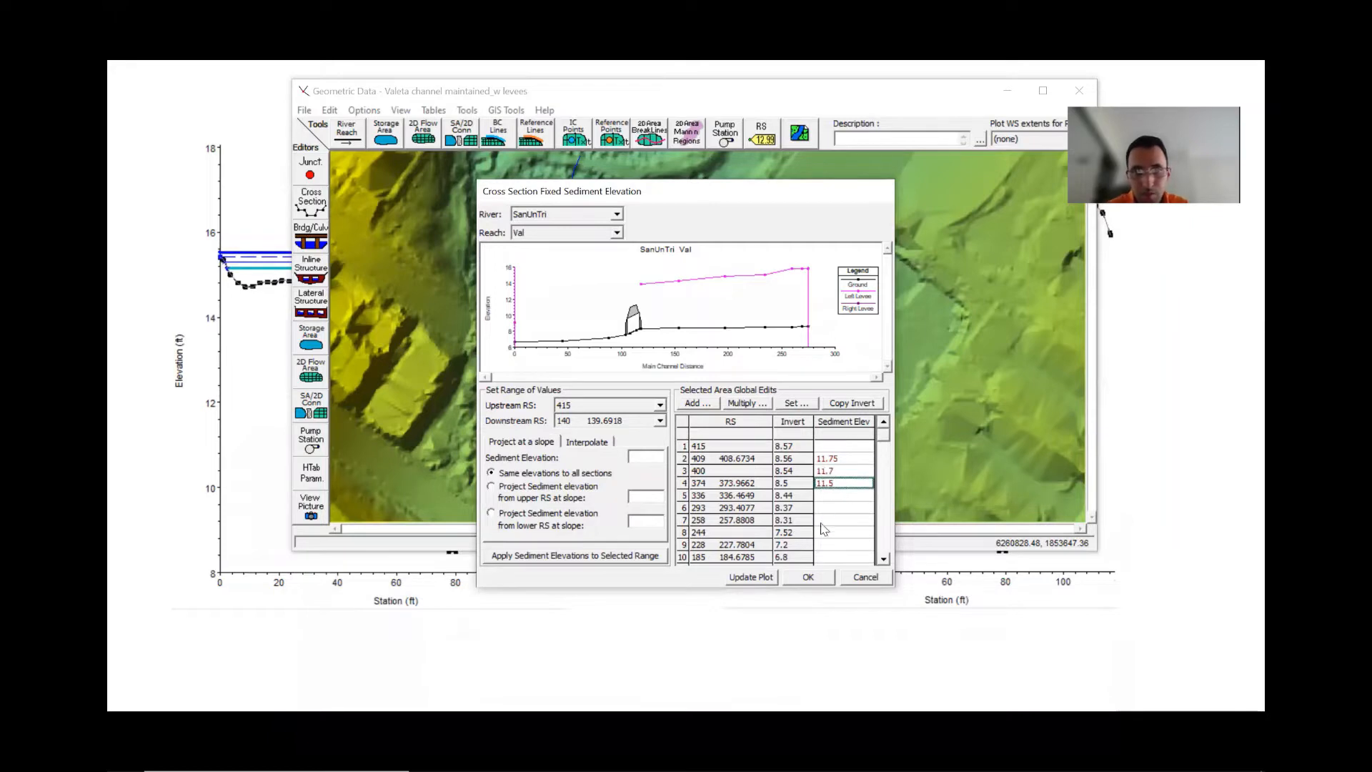
click(741, 580)
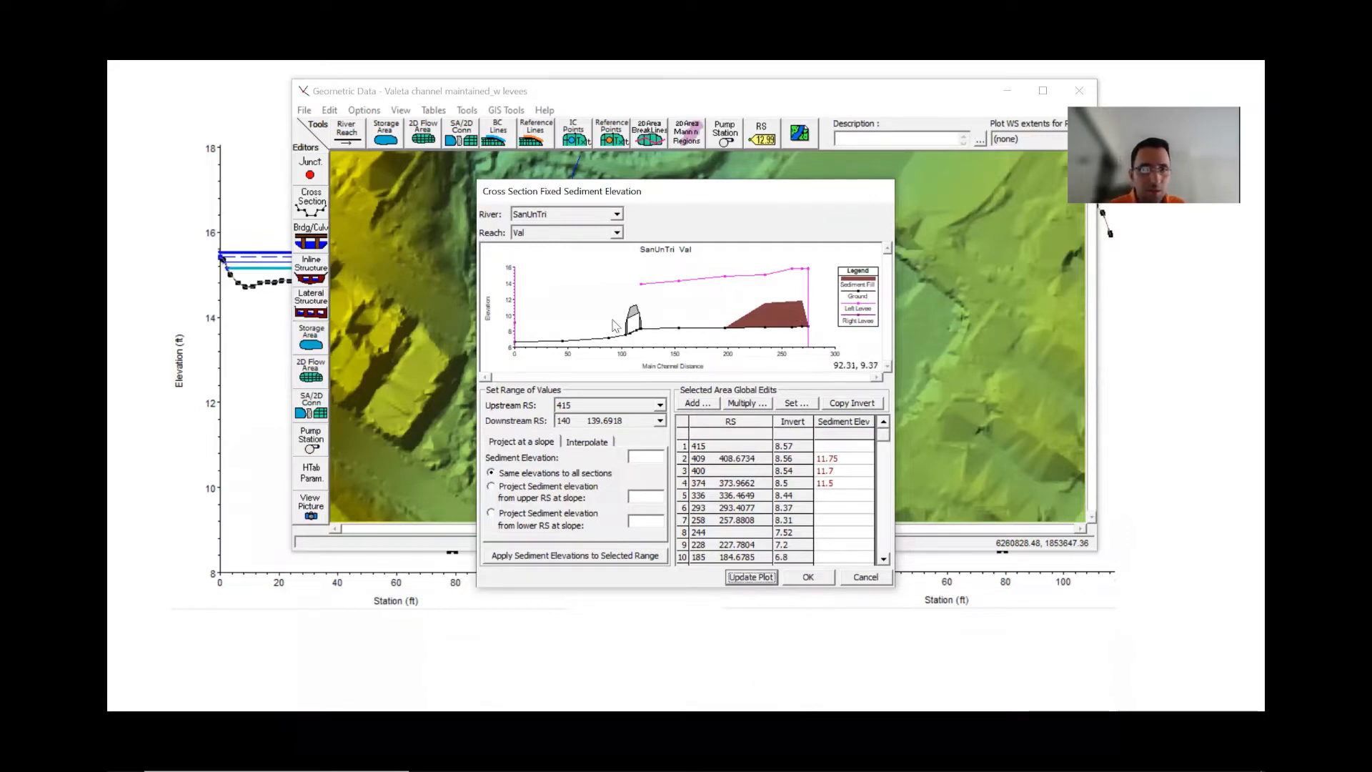
click(865, 578)
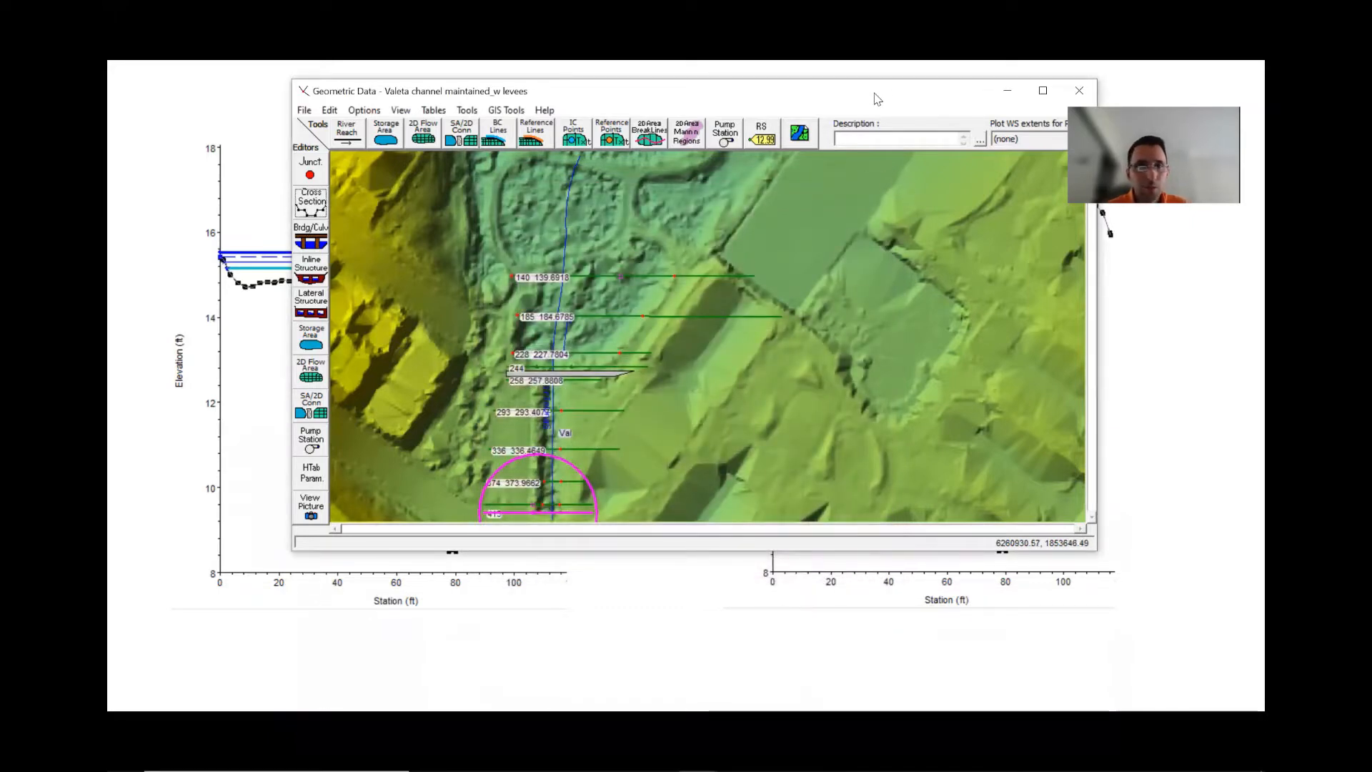
- Save the geometry data and close the Geometric Data editor
drag(877, 98, 844, 120)
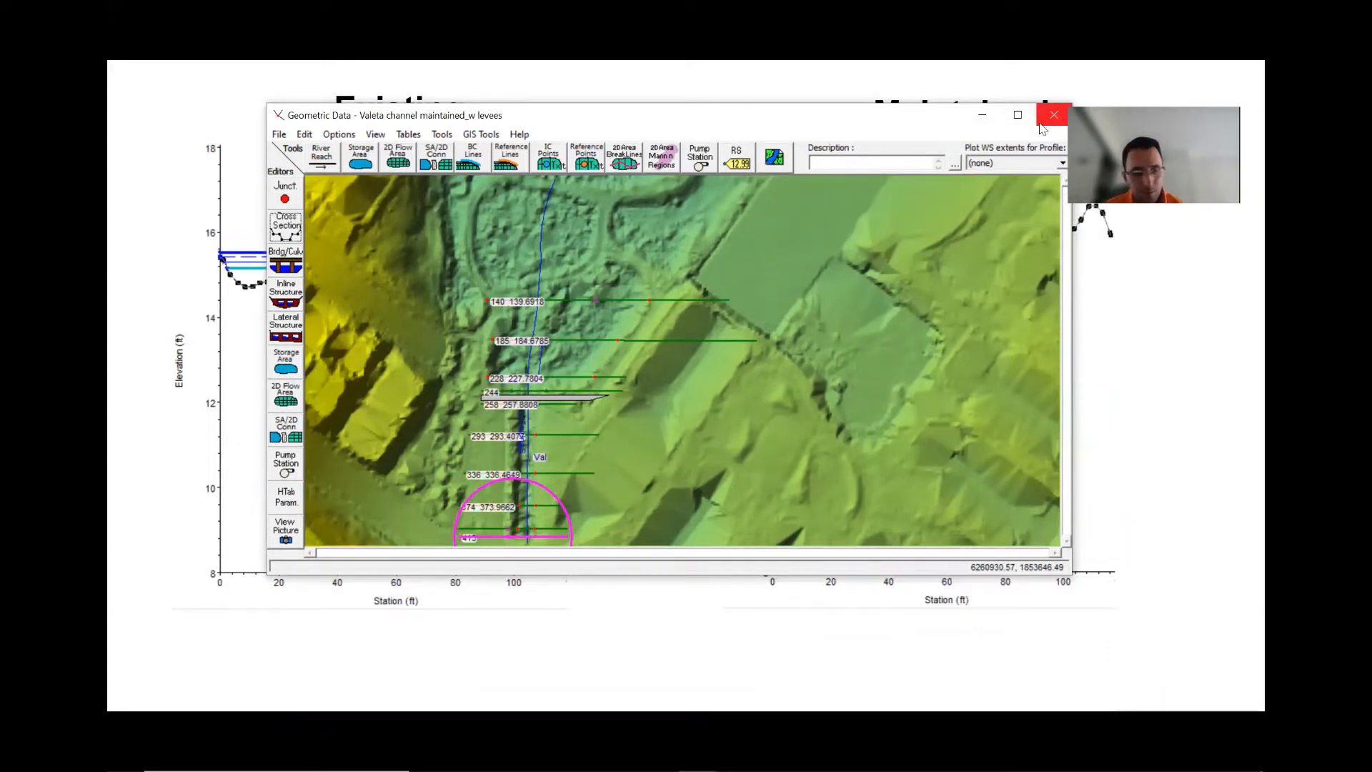
key(alt+Tab)
key(alt+Tab)
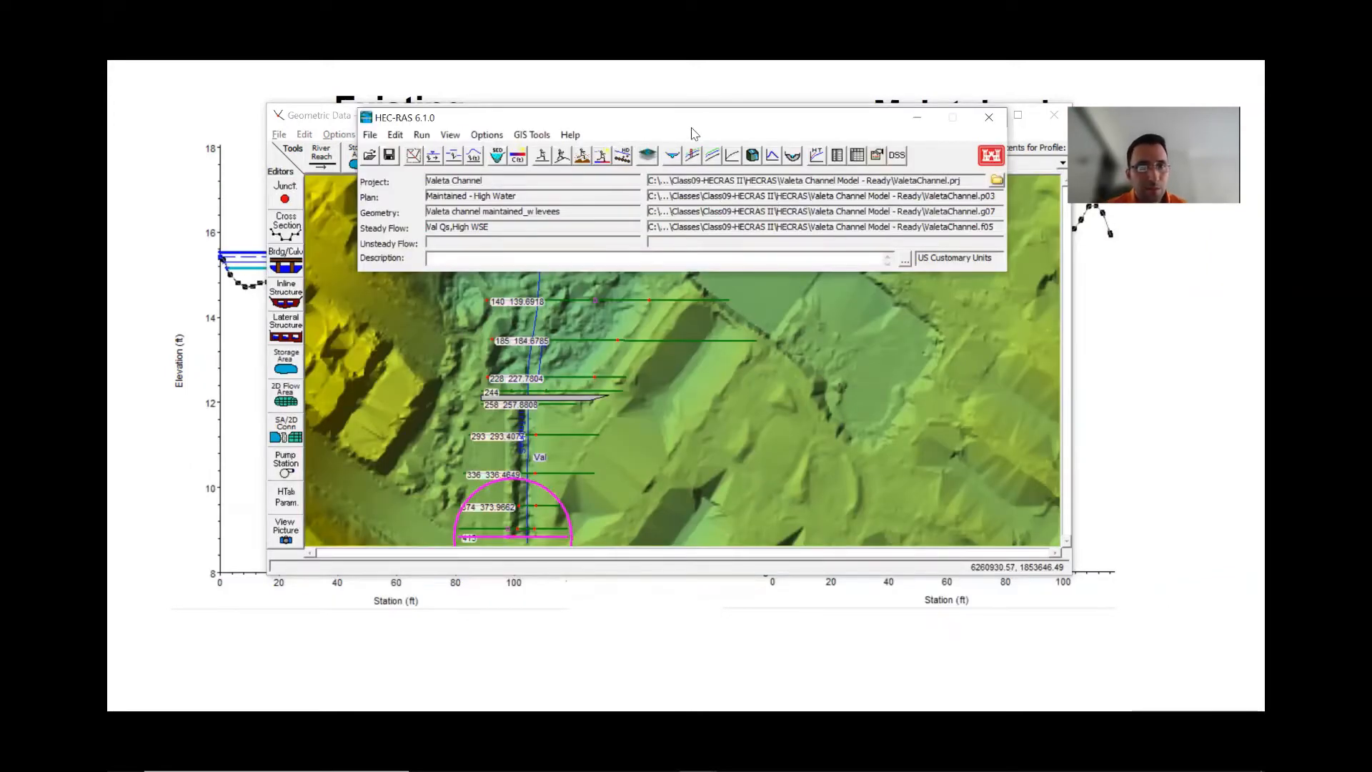
drag(691, 128, 737, 299)
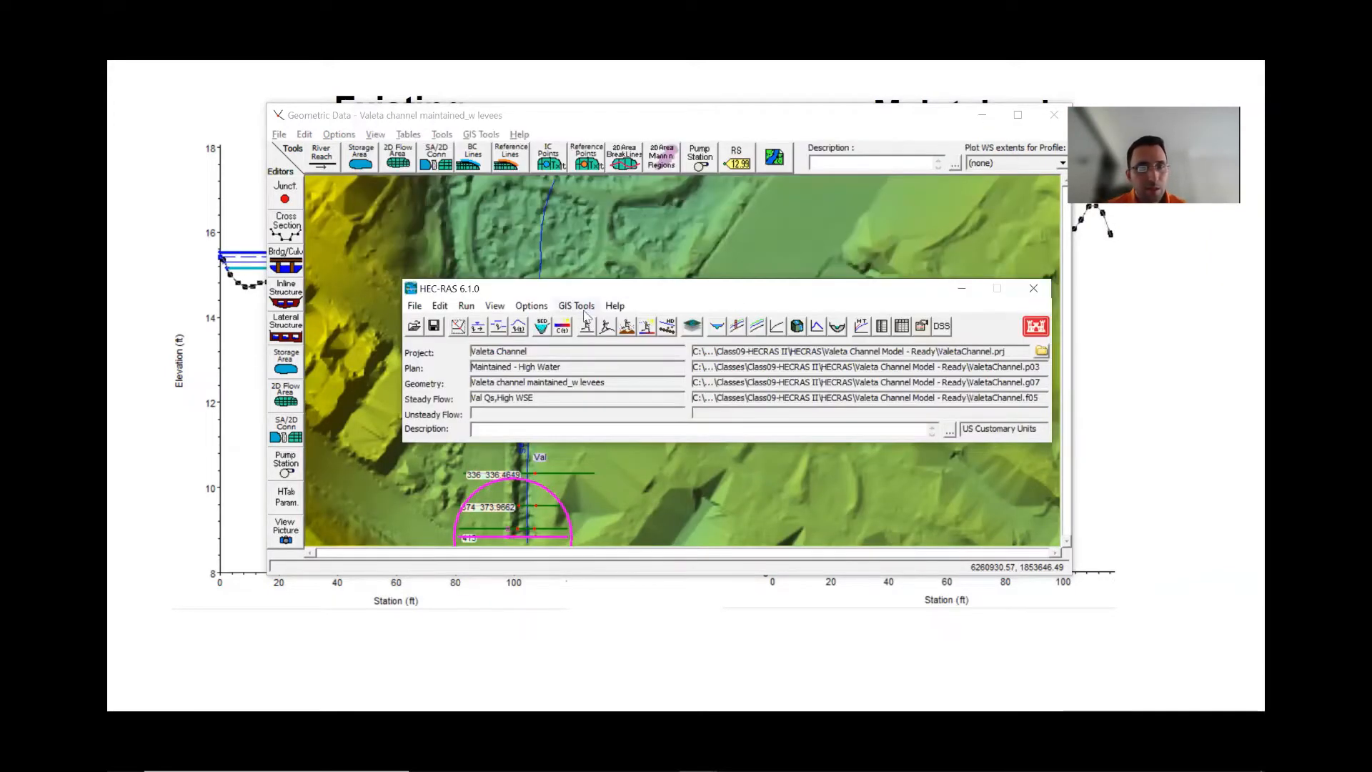
click(458, 327)
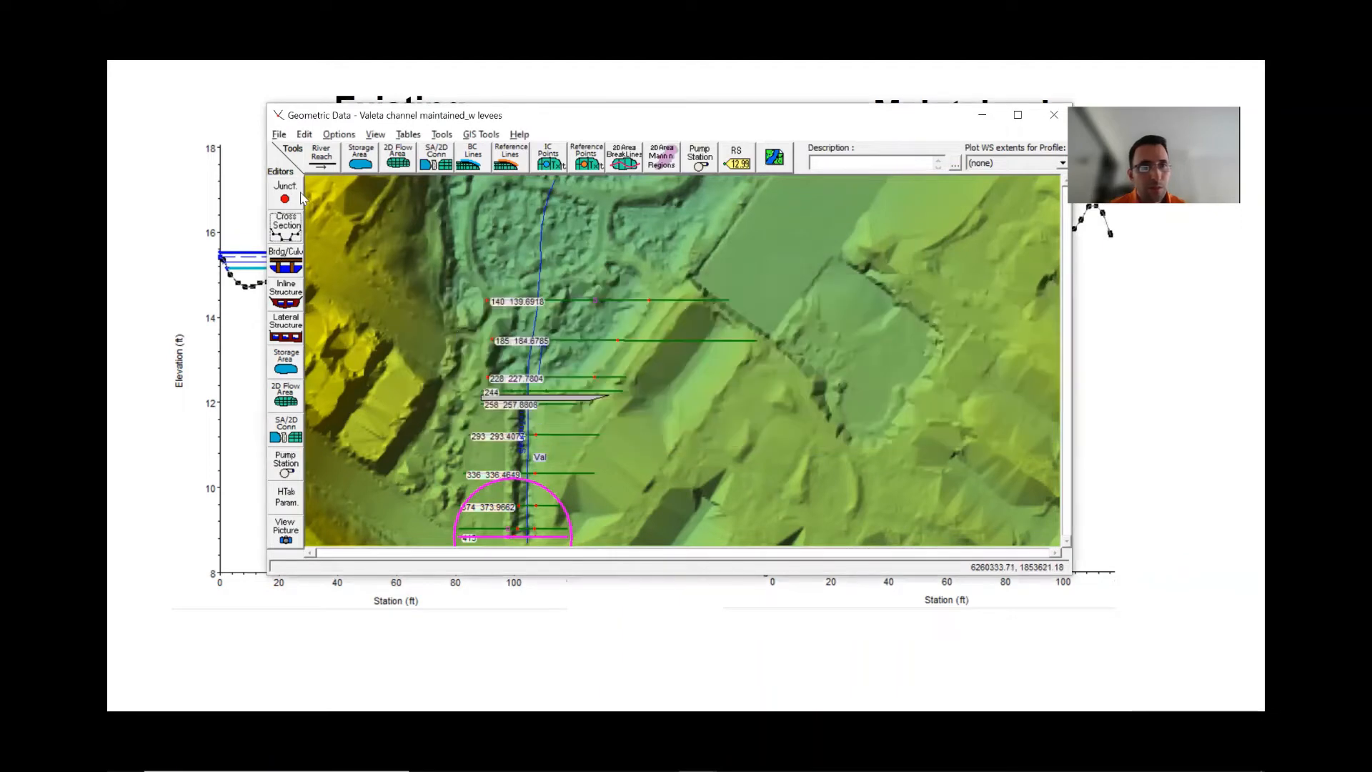
click(278, 134)
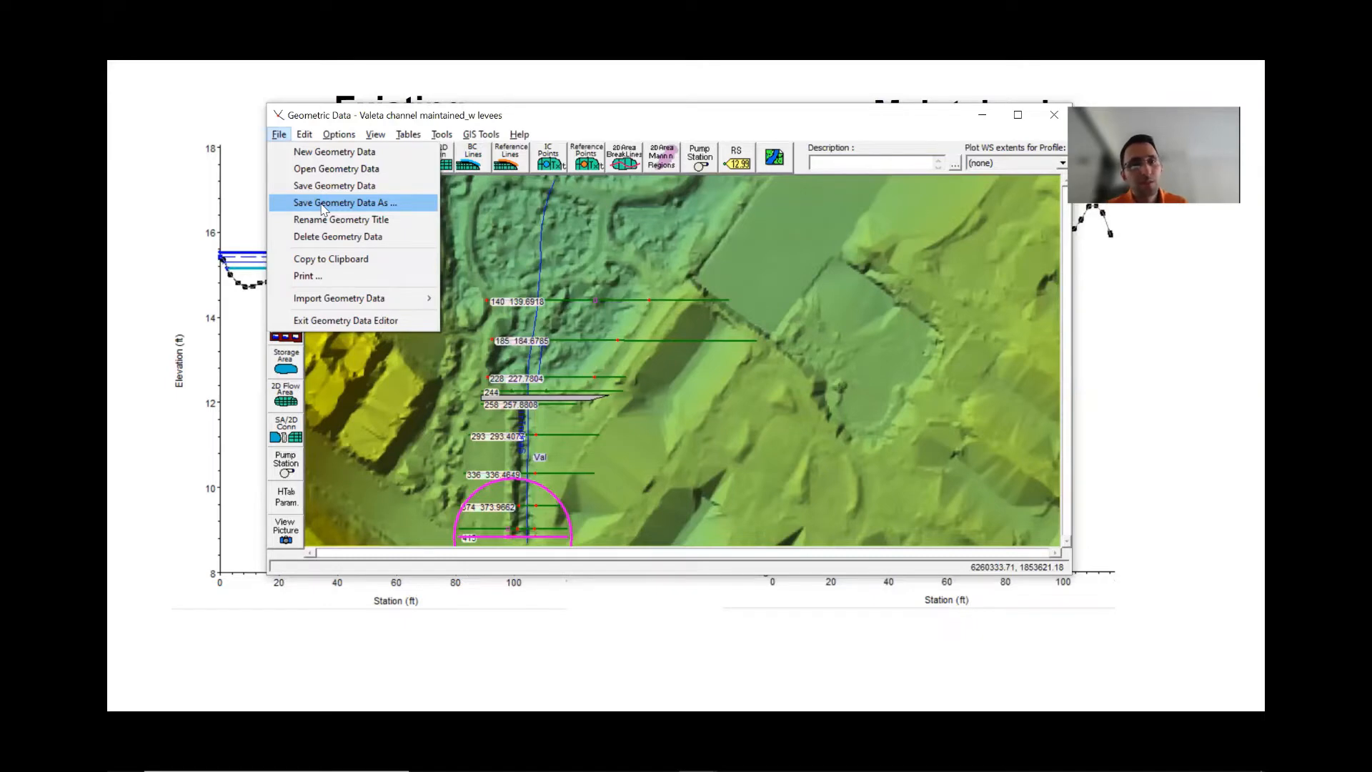
click(330, 185)
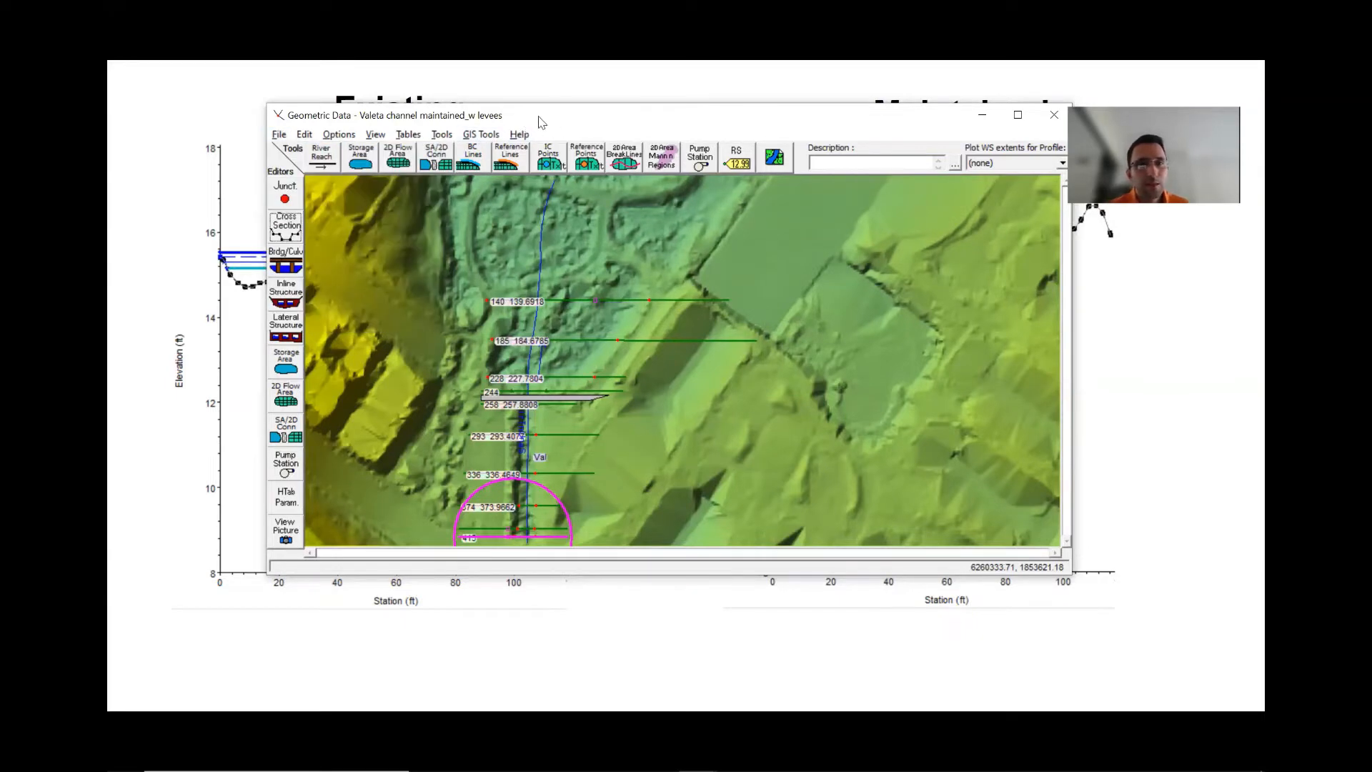
click(1053, 116)
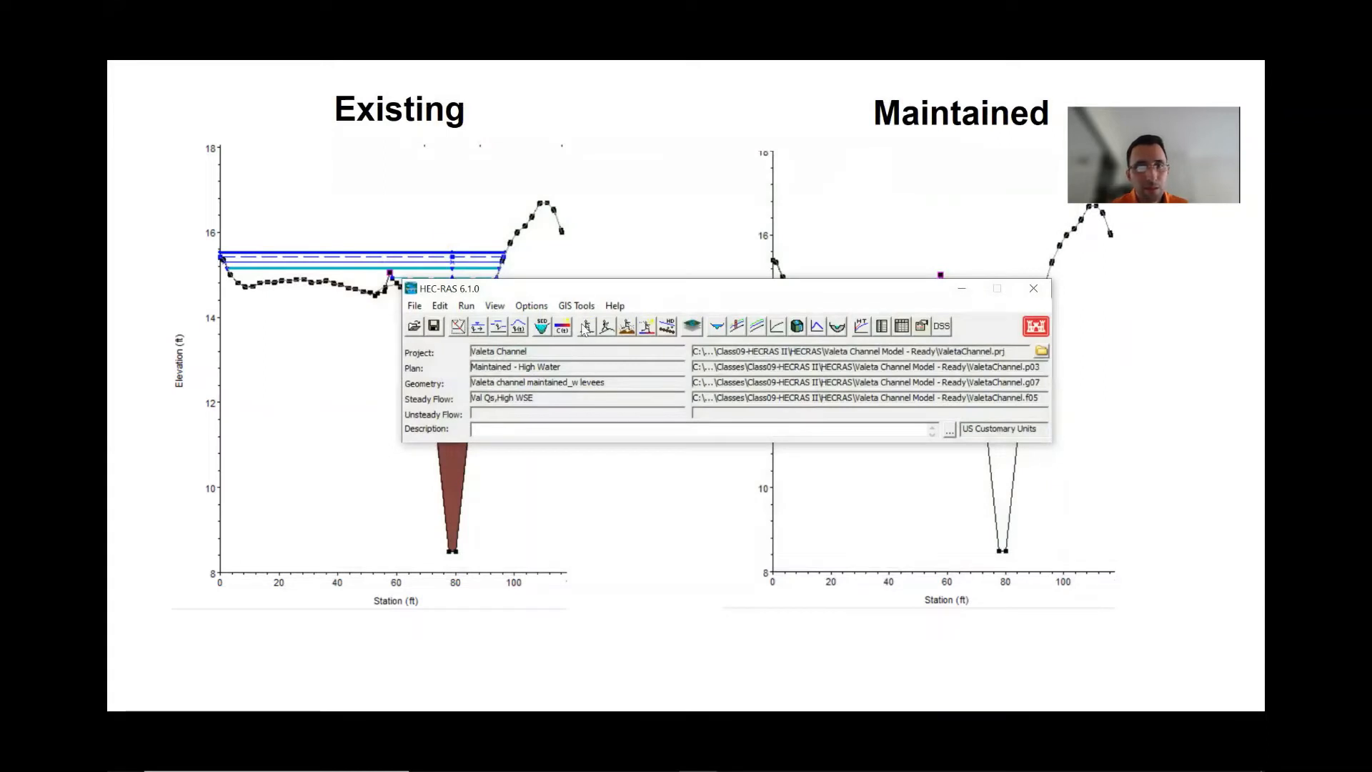
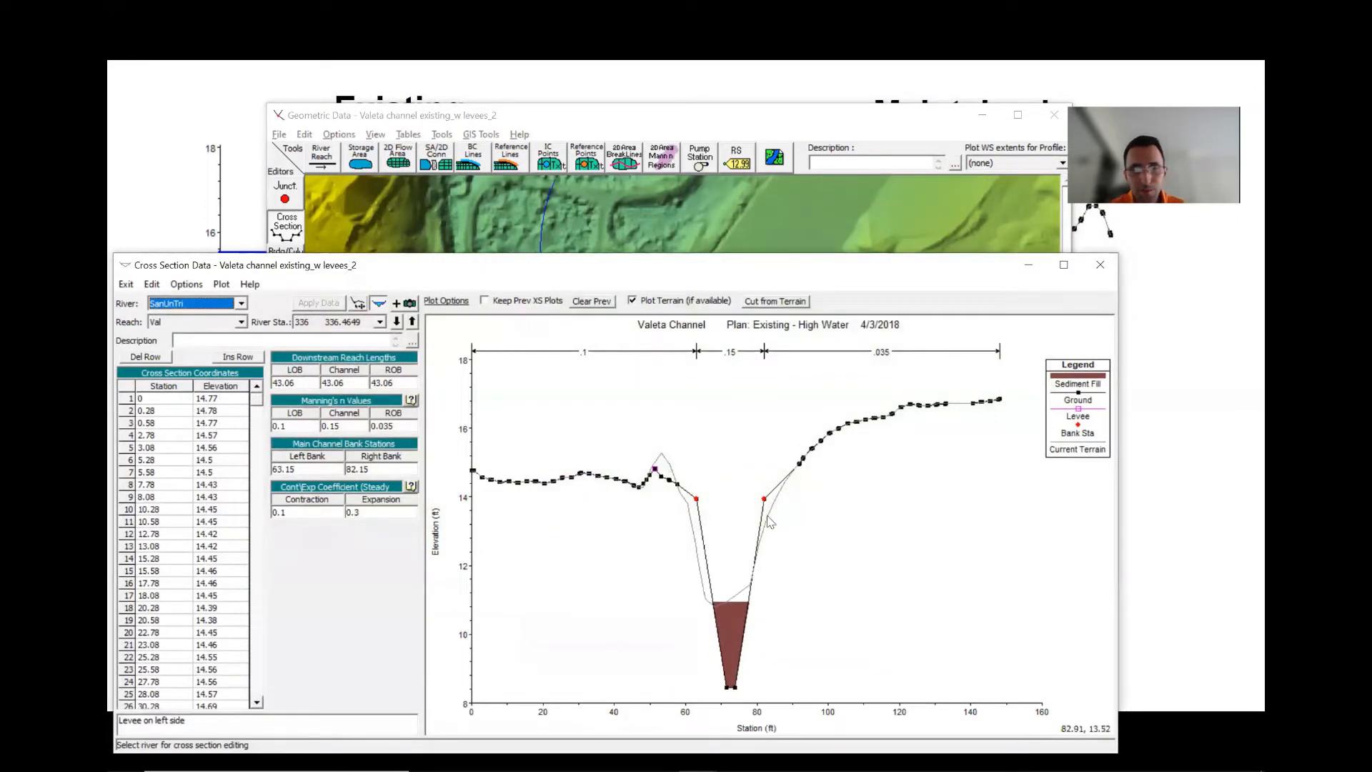
- Step through the existing-geometry cross sections upstream and downstream, then close the Cross Section Data editor
click(412, 322)
click(412, 322)
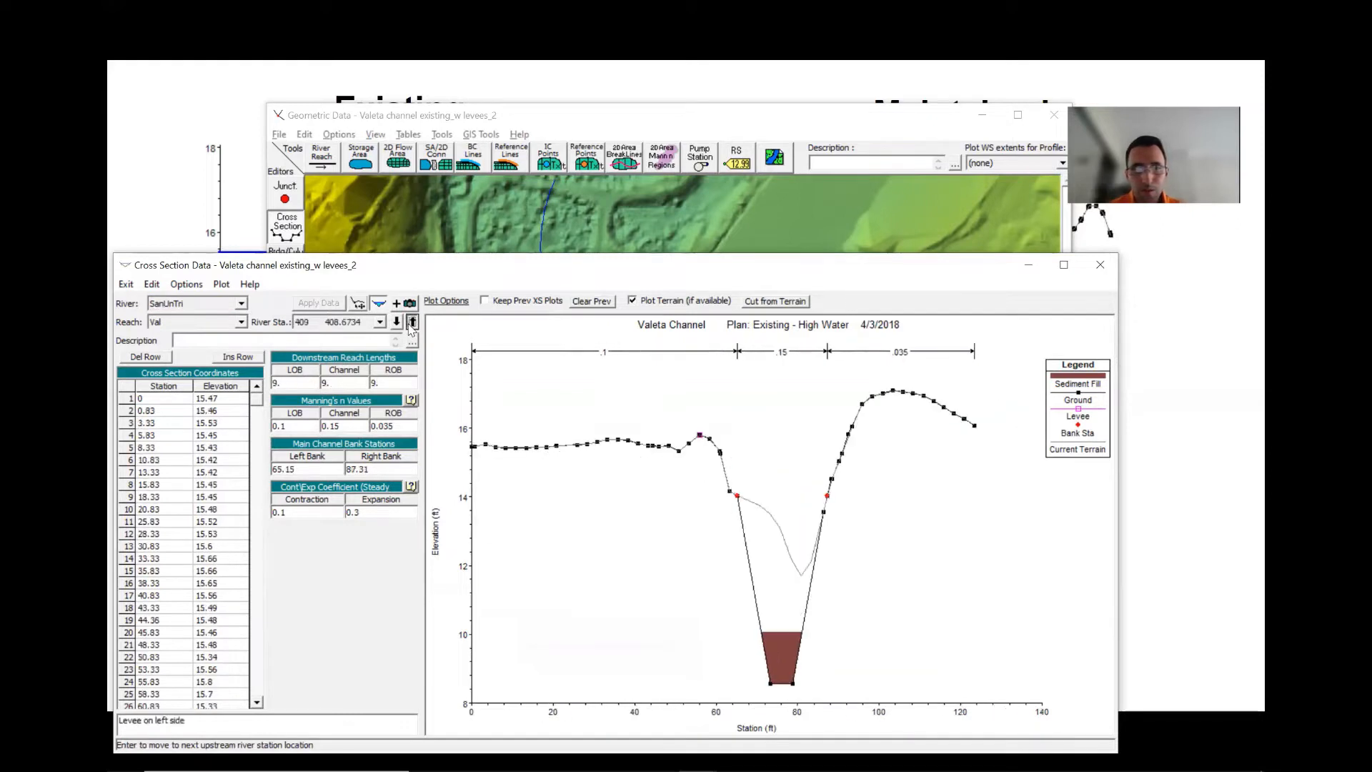
click(412, 323)
click(398, 324)
click(397, 324)
click(397, 323)
click(397, 323)
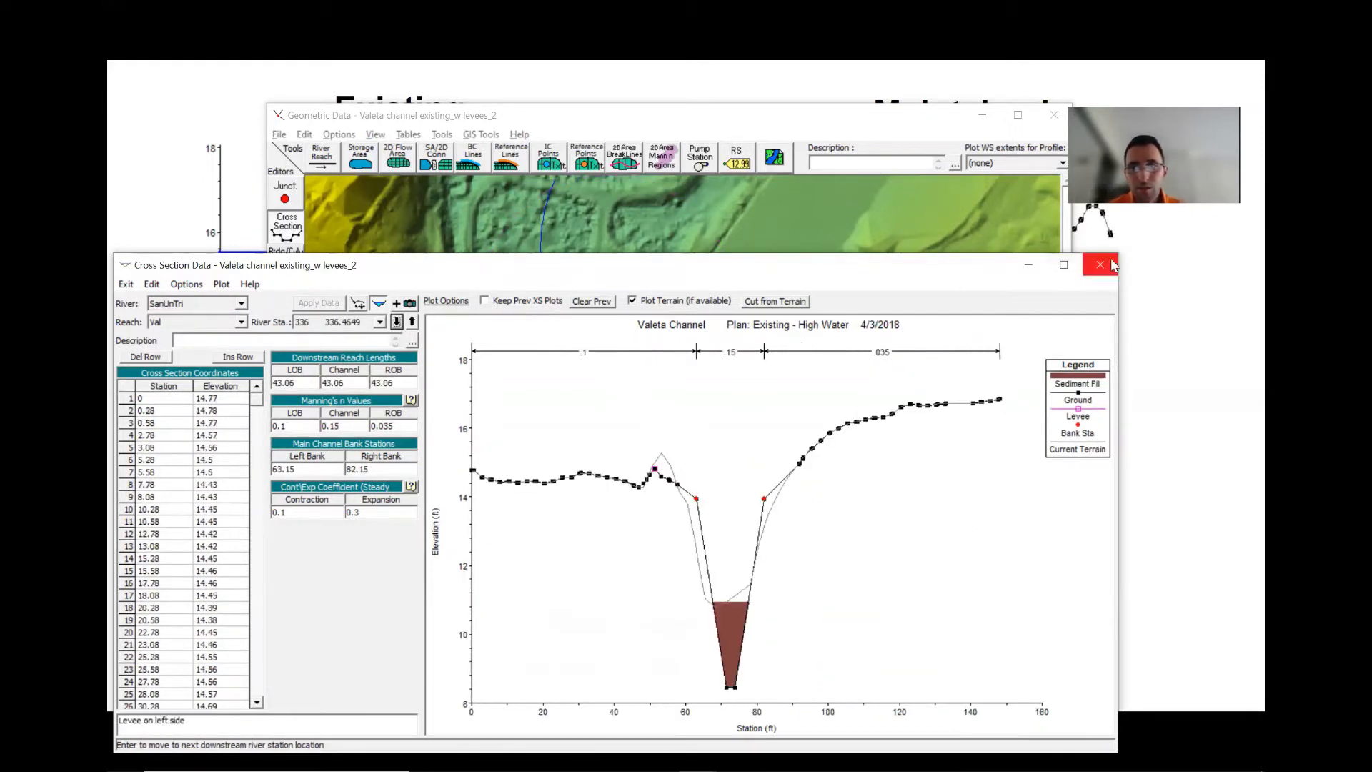
click(1100, 265)
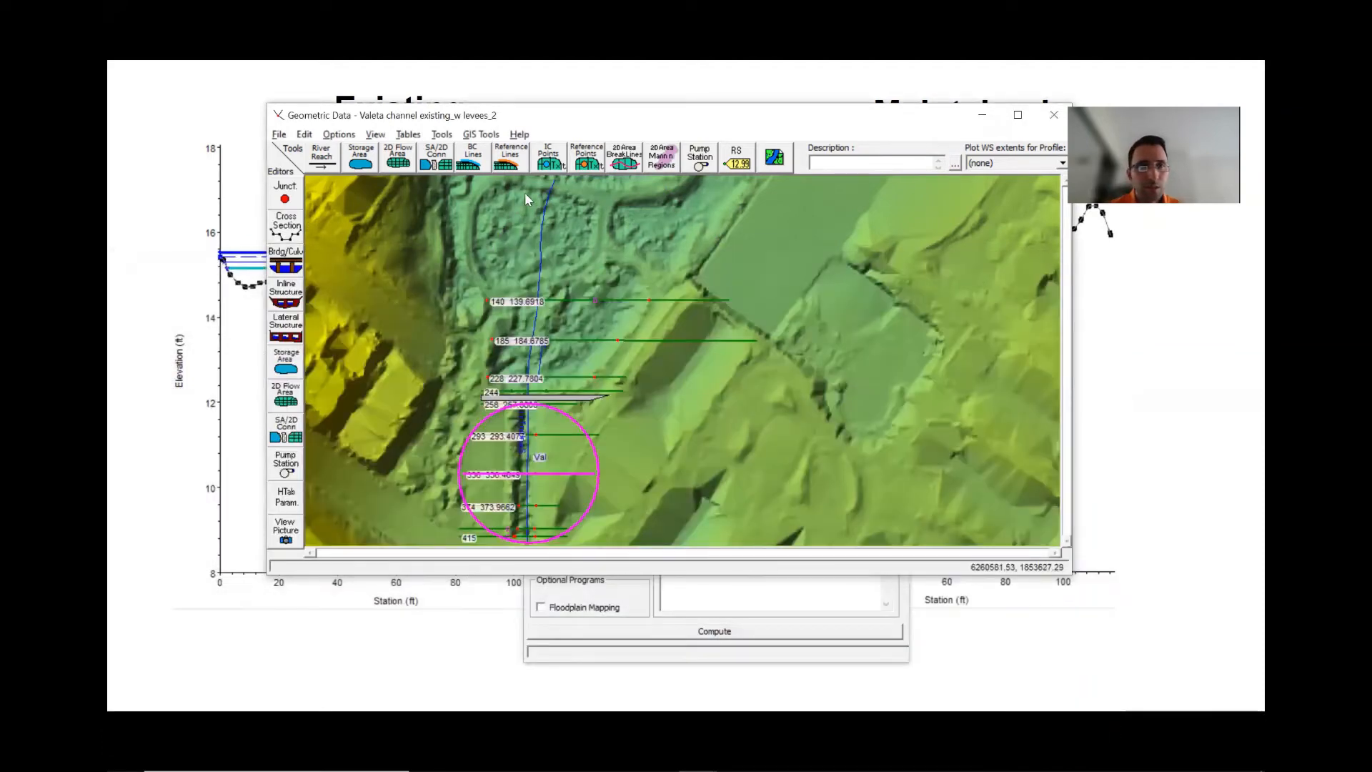
- Open the Fixed Sediment Elevations dialog to review the section values, then cancel it
click(442, 134)
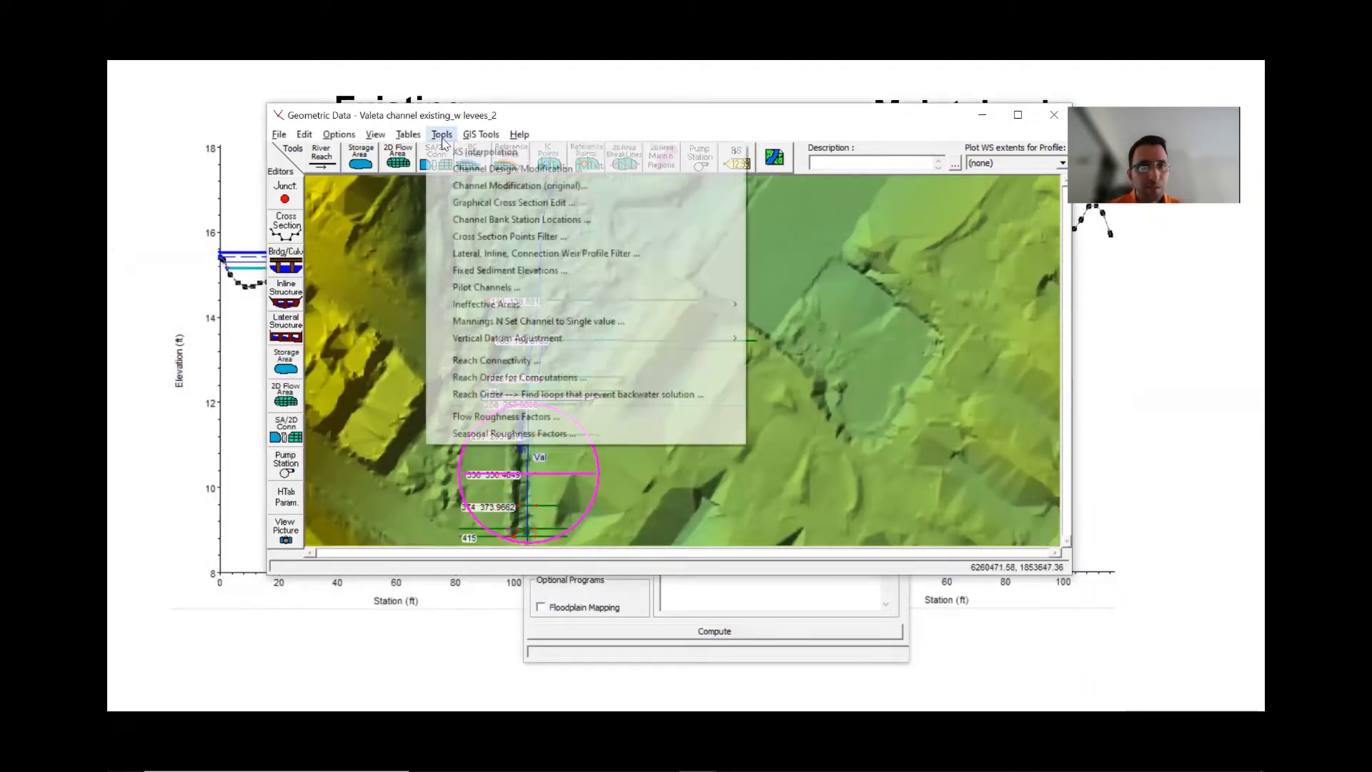
click(509, 270)
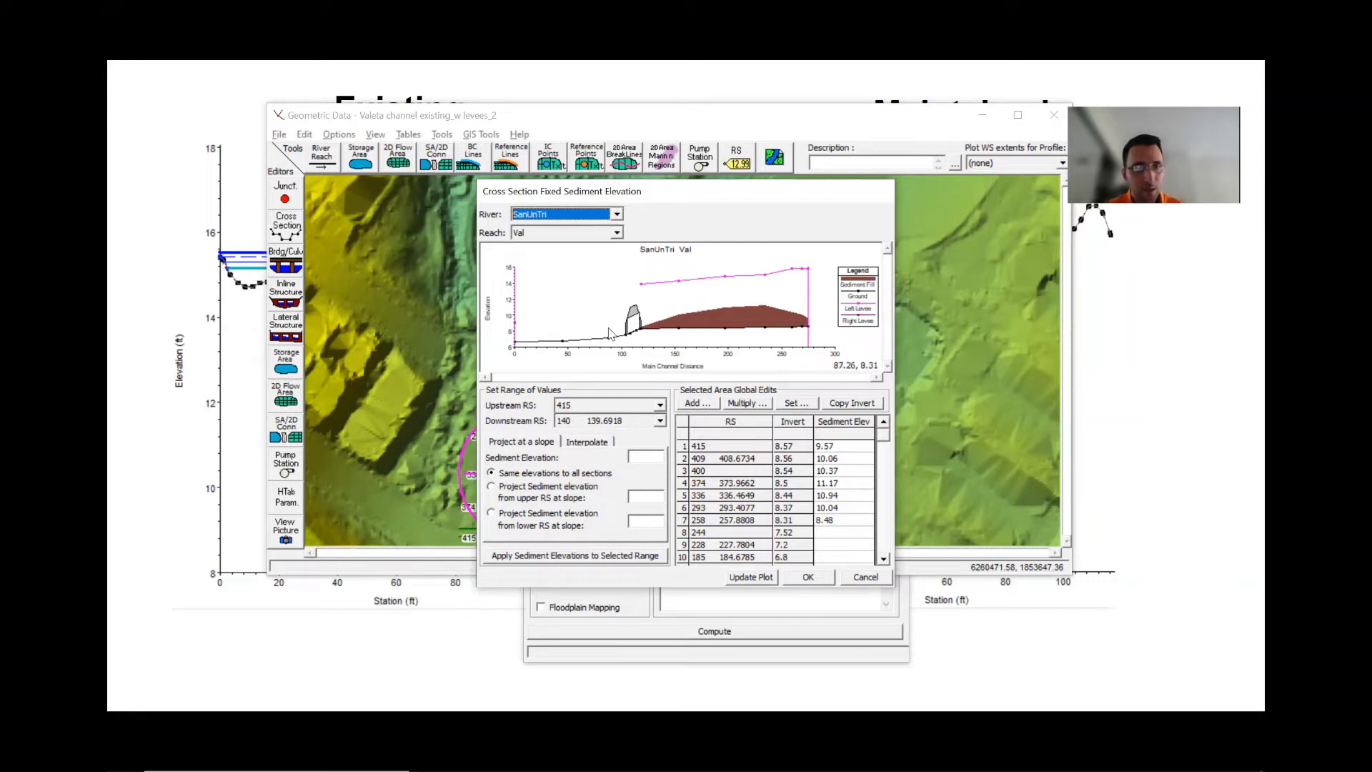
click(864, 578)
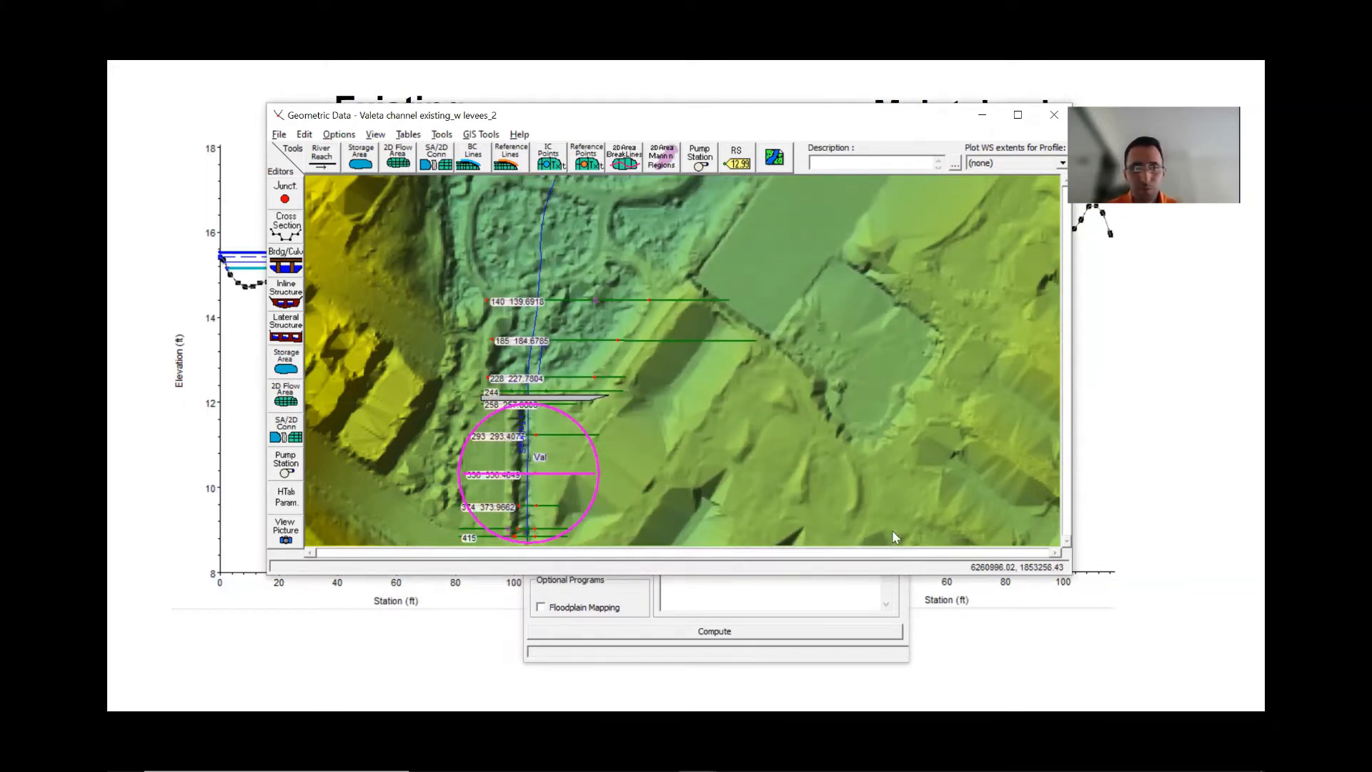
- Open the Maintained - High Water plan in the Steady Flow Analysis window
click(852, 655)
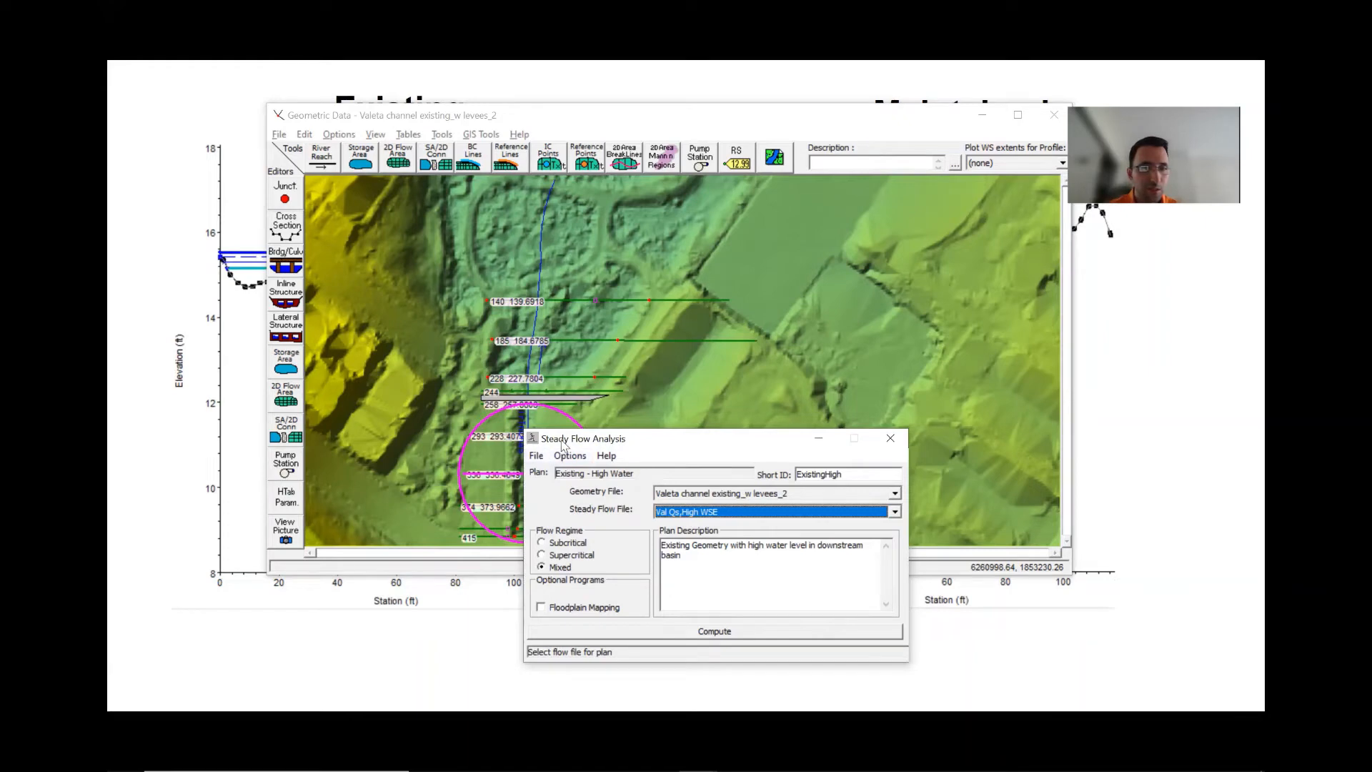
drag(564, 439, 563, 327)
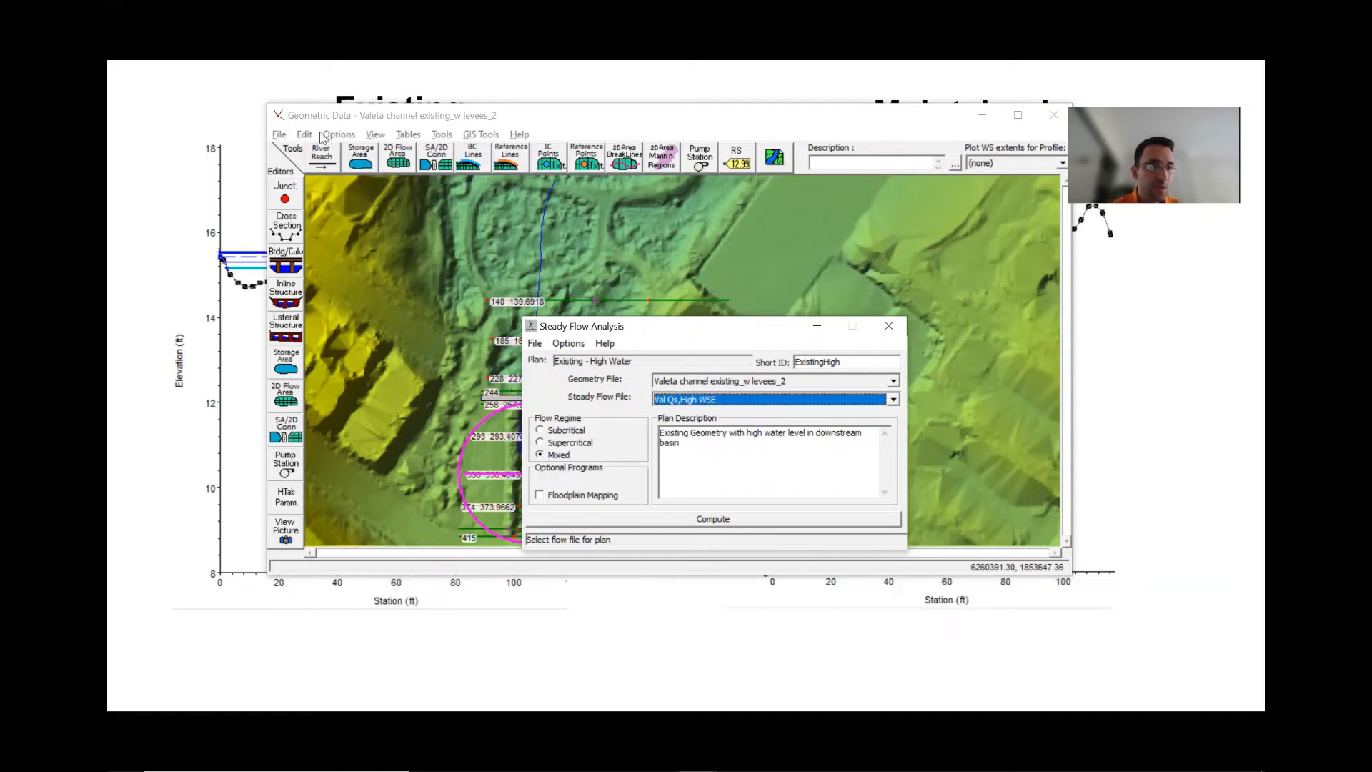
click(534, 344)
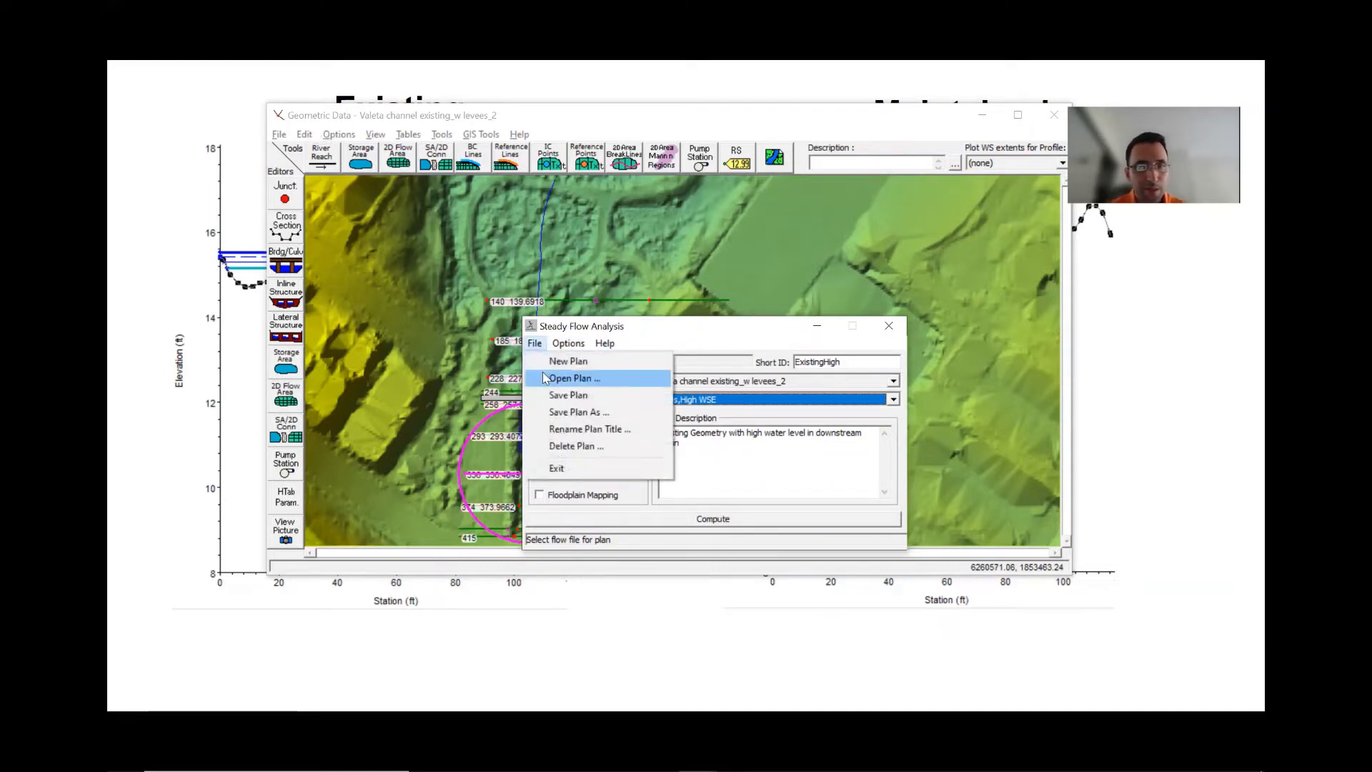
click(545, 377)
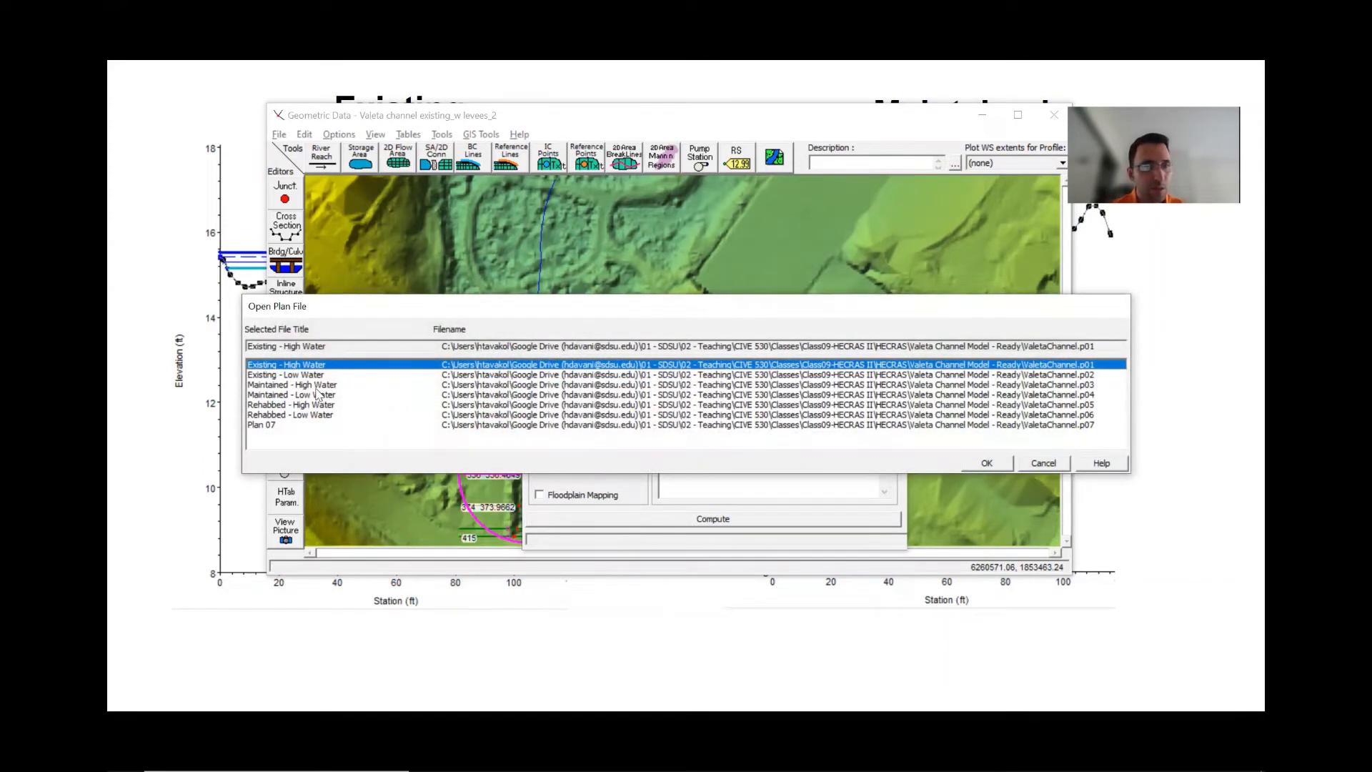
double_click(315, 385)
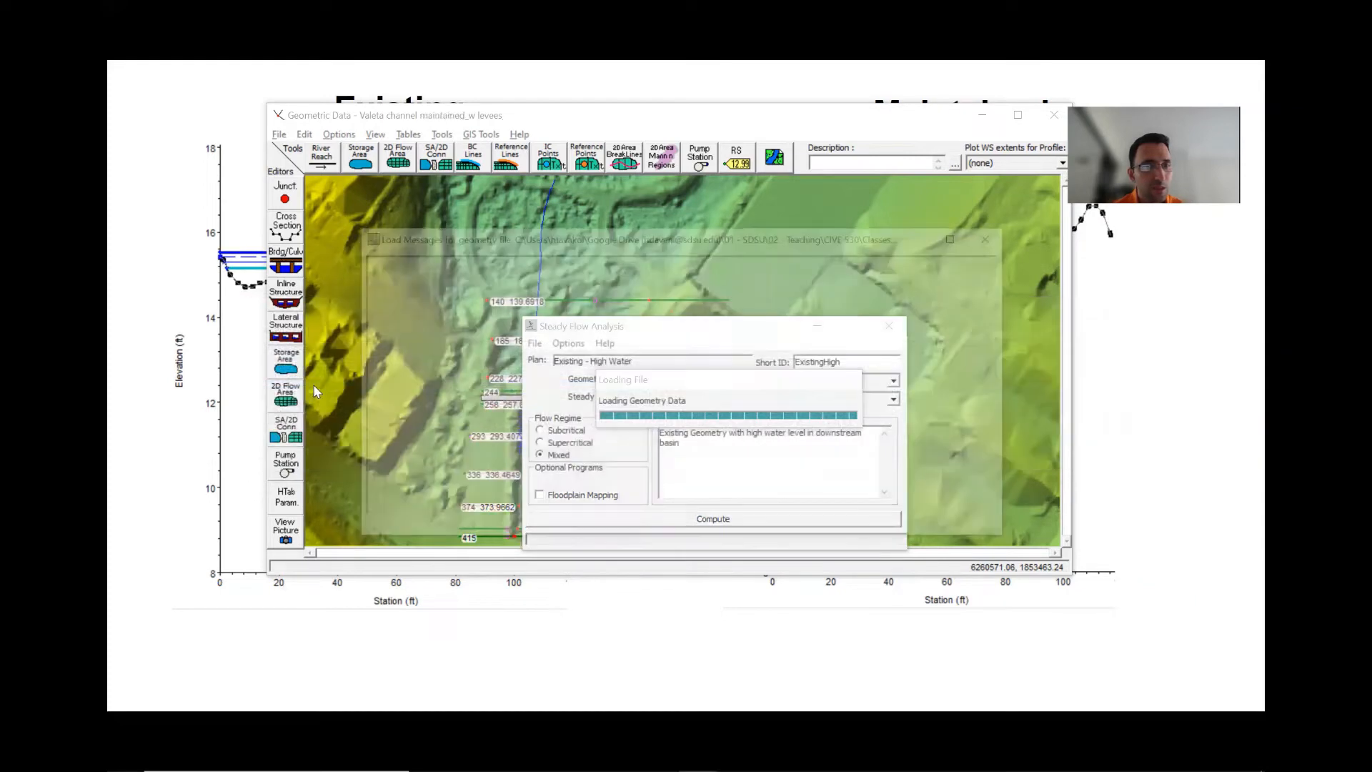
click(704, 530)
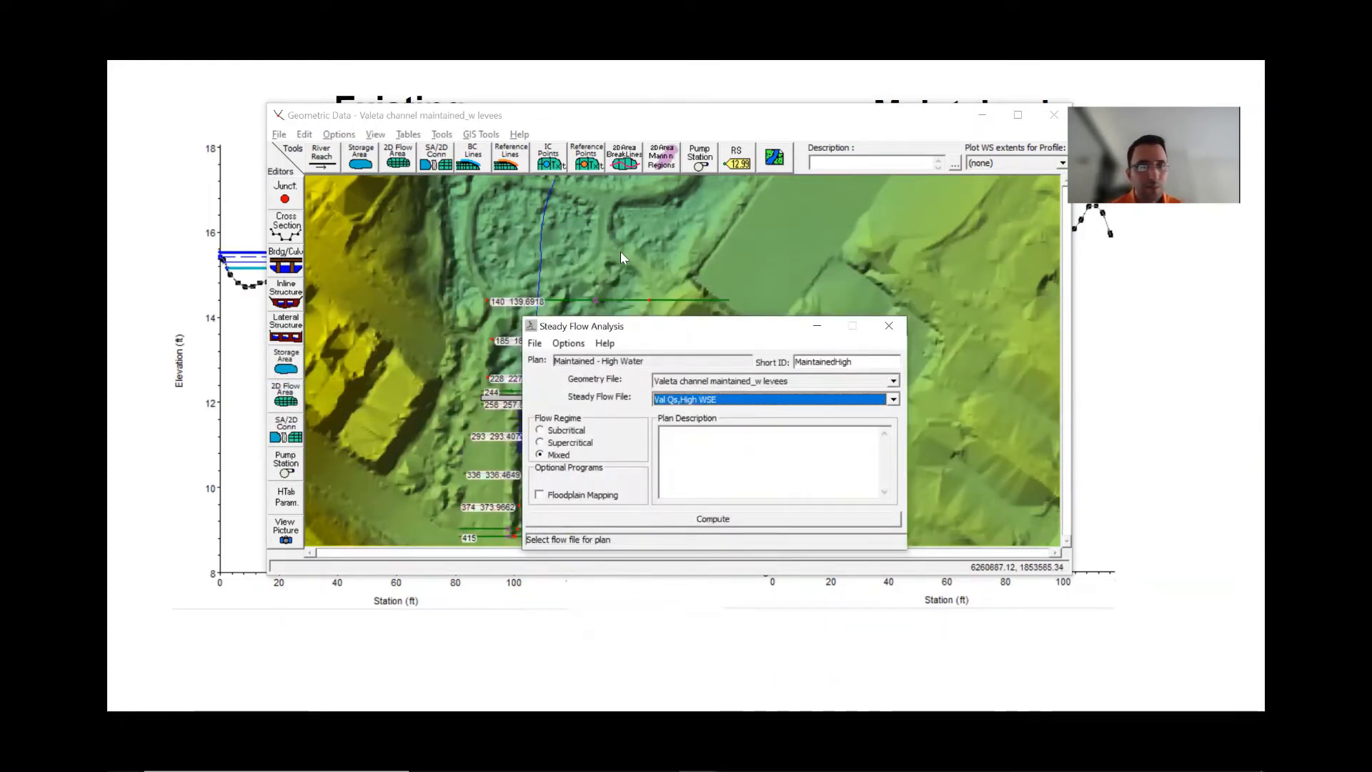
- Step through the maintained-geometry cross sections to compare them with existing terrain, then close the editor
click(293, 227)
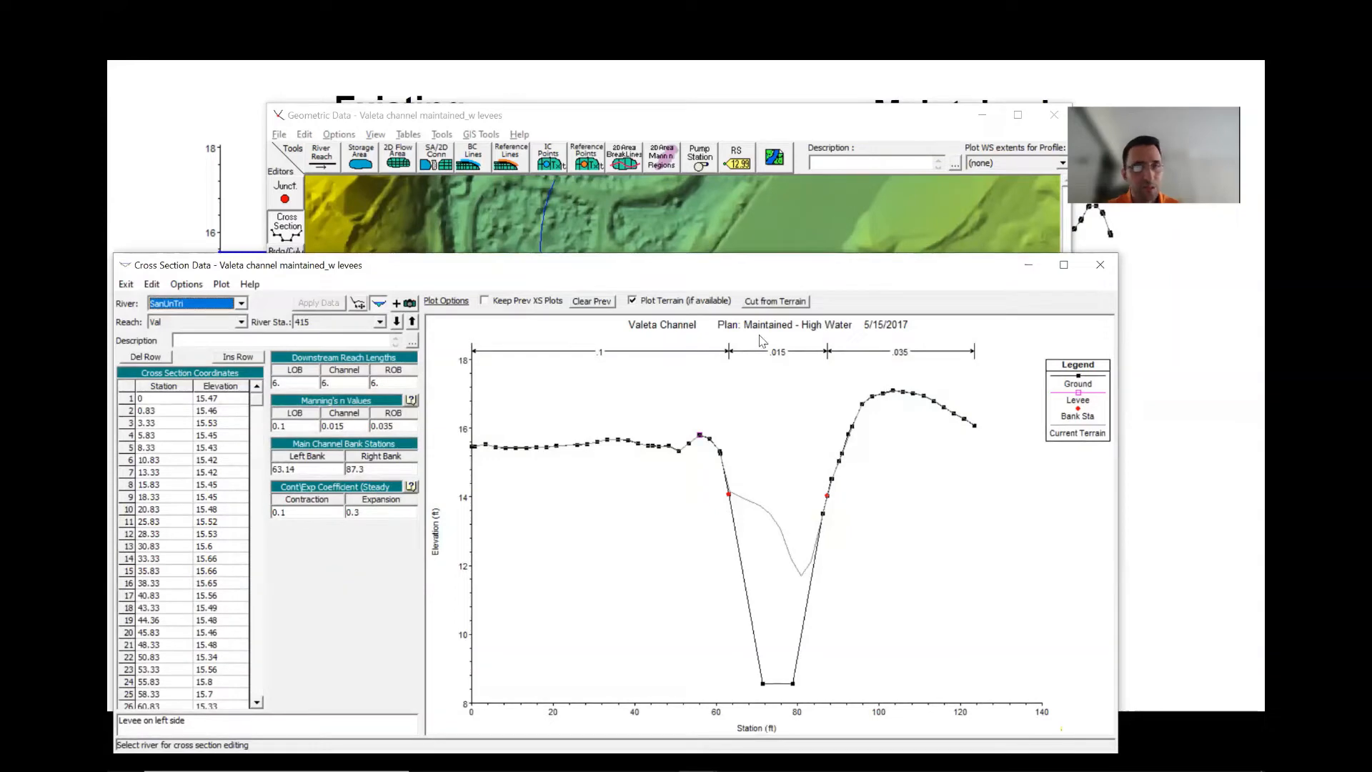
click(398, 322)
click(398, 322)
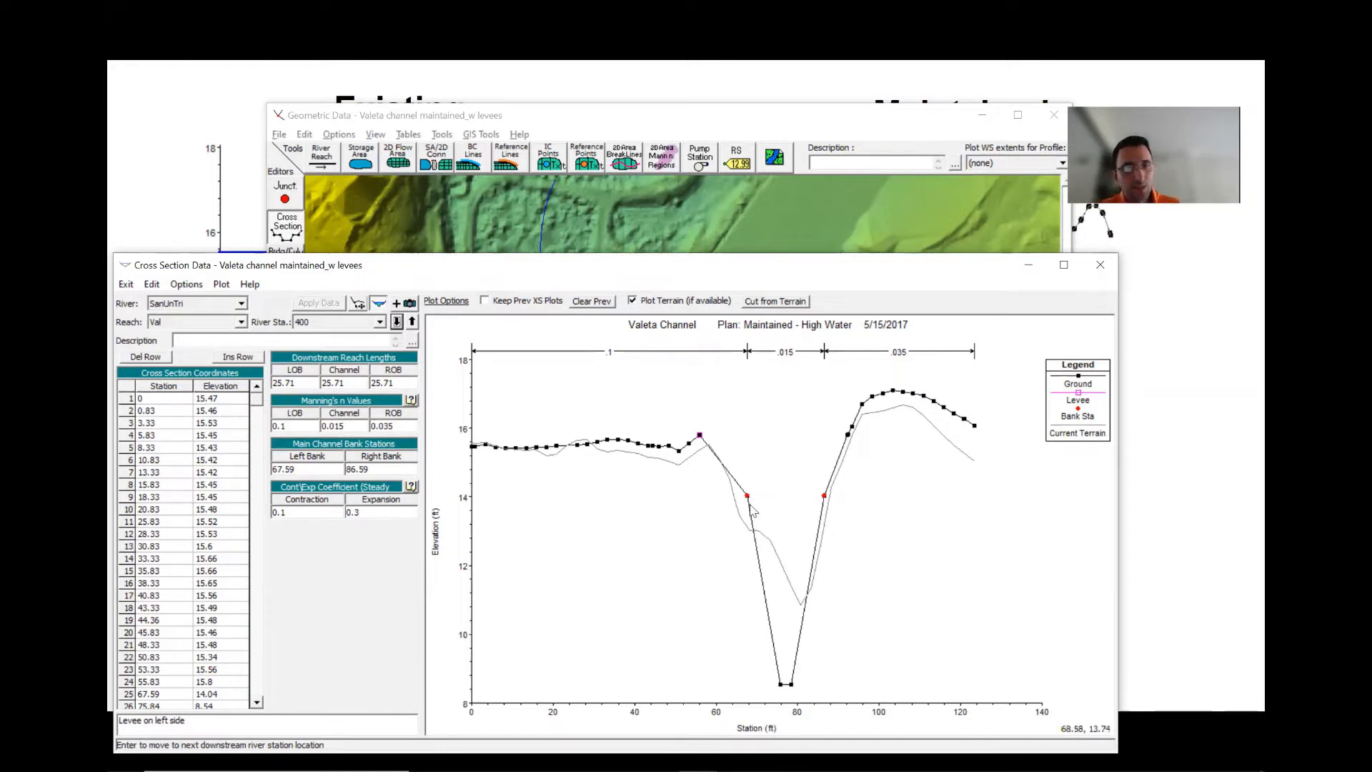
click(1099, 265)
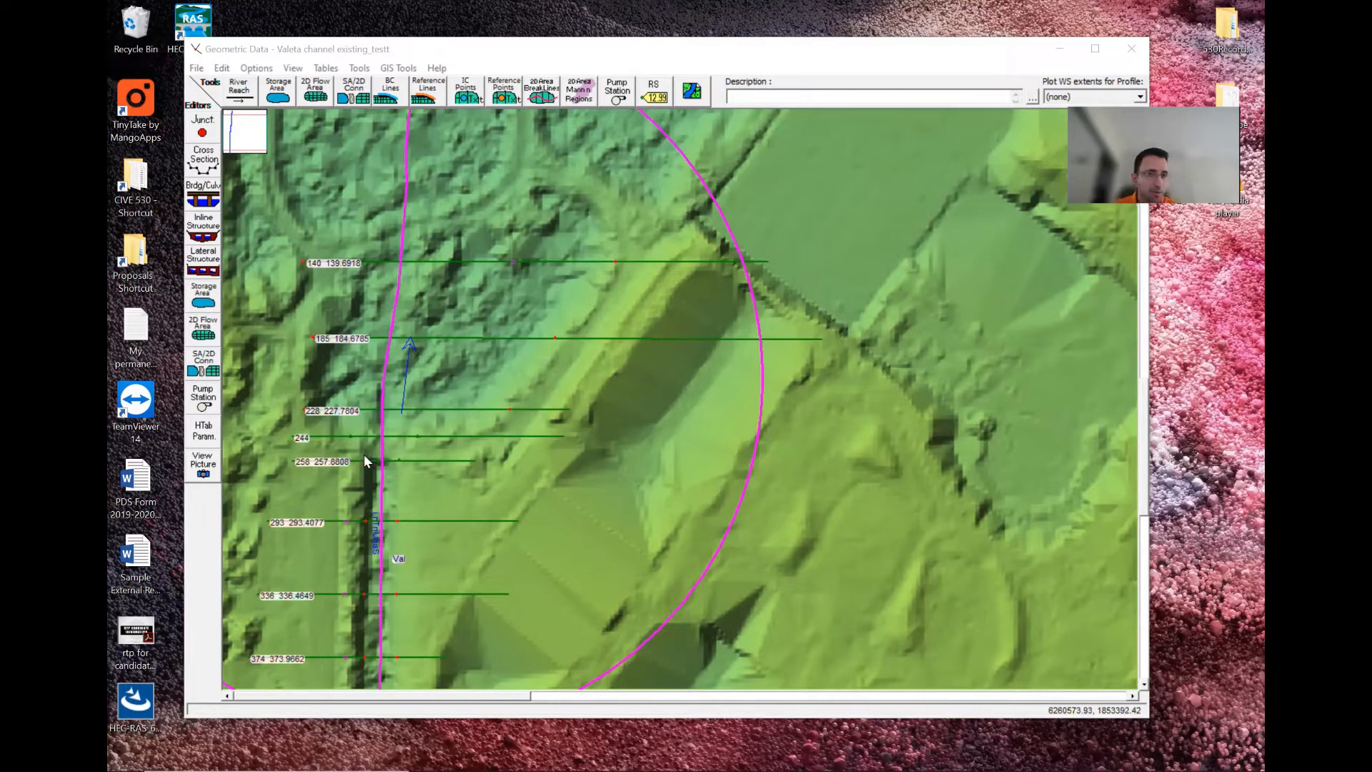
- Open the Bridge/Culvert editor and add a new bridge at river station 250 in reach Val
click(211, 197)
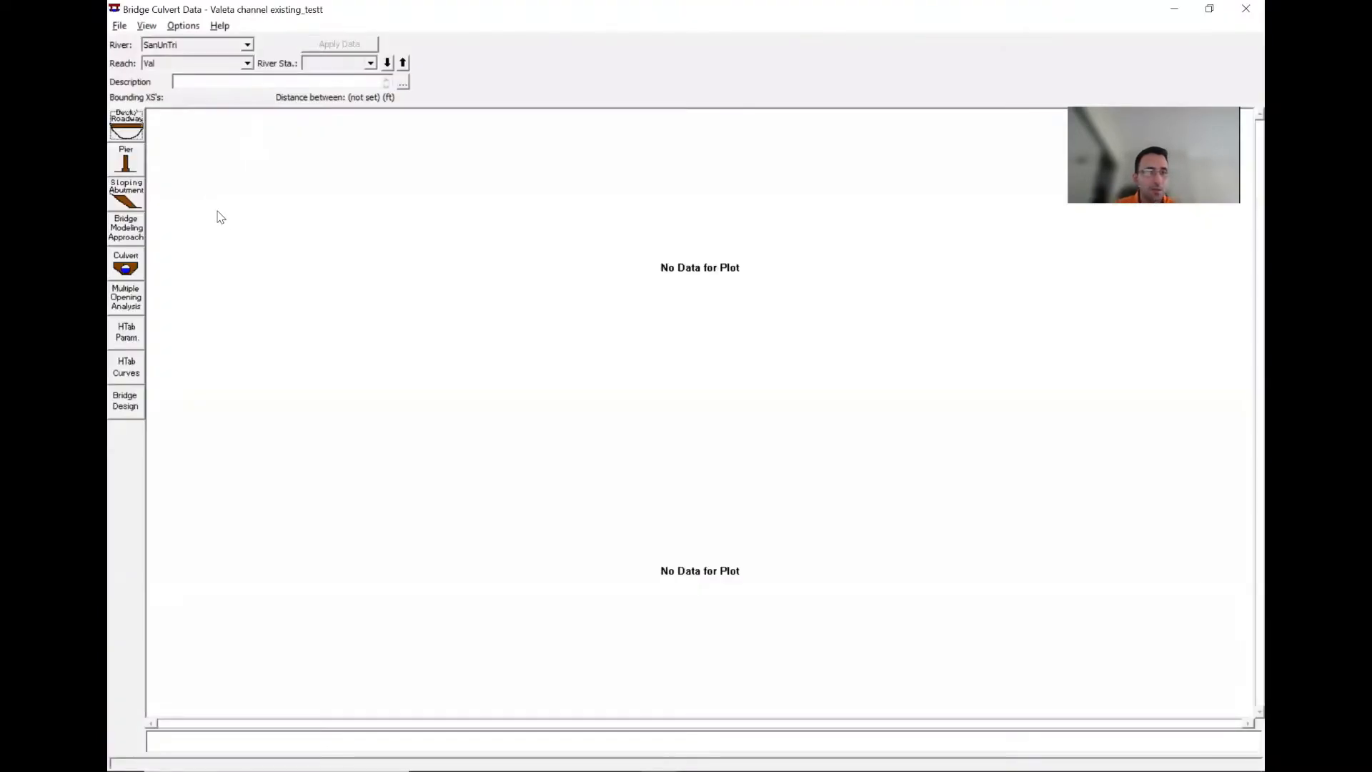
click(181, 25)
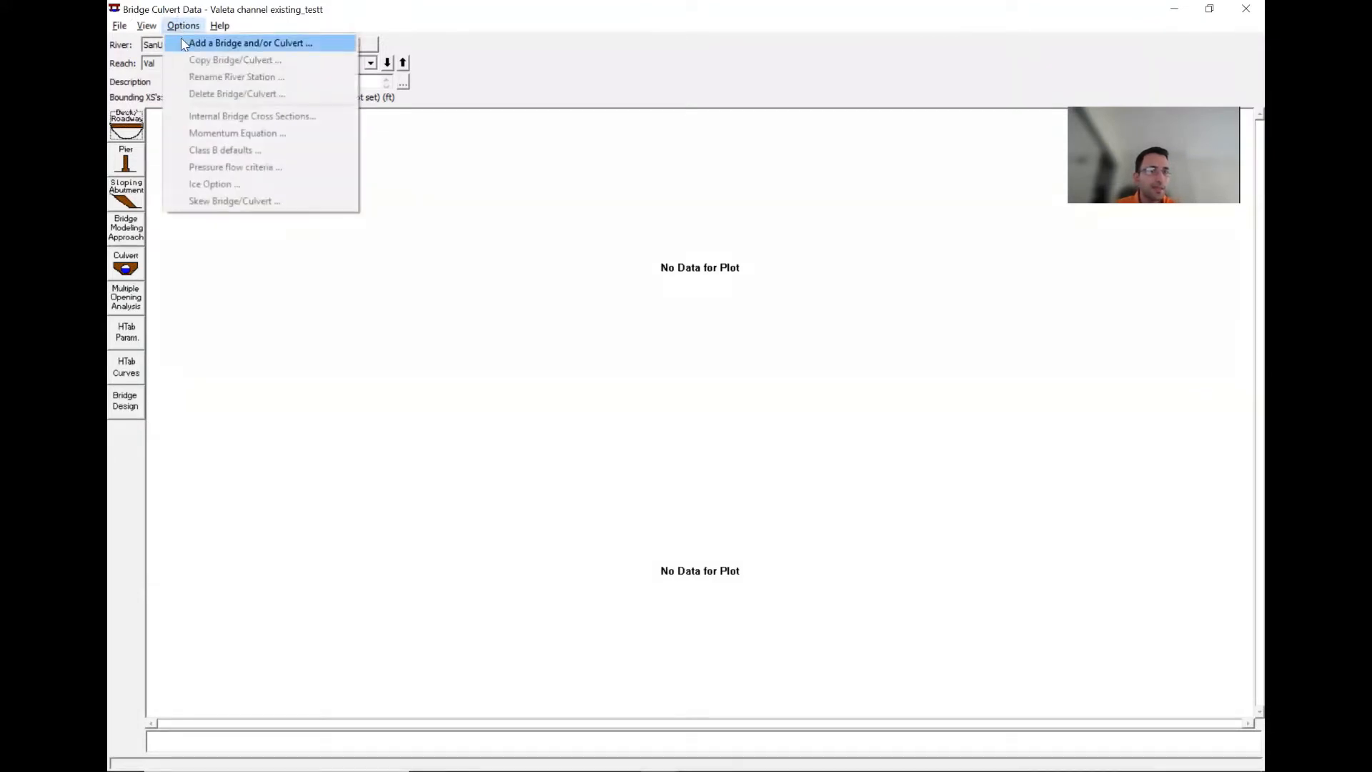
click(259, 18)
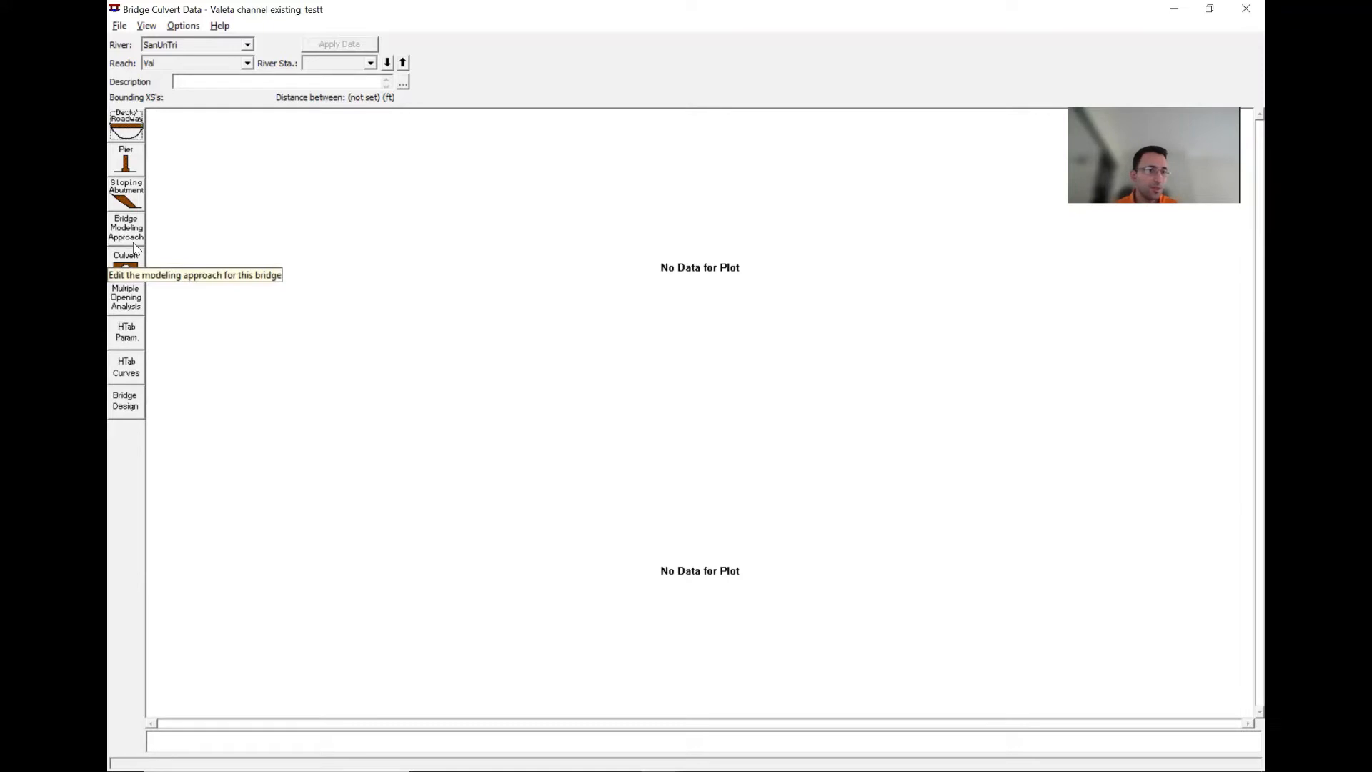
click(183, 26)
click(214, 44)
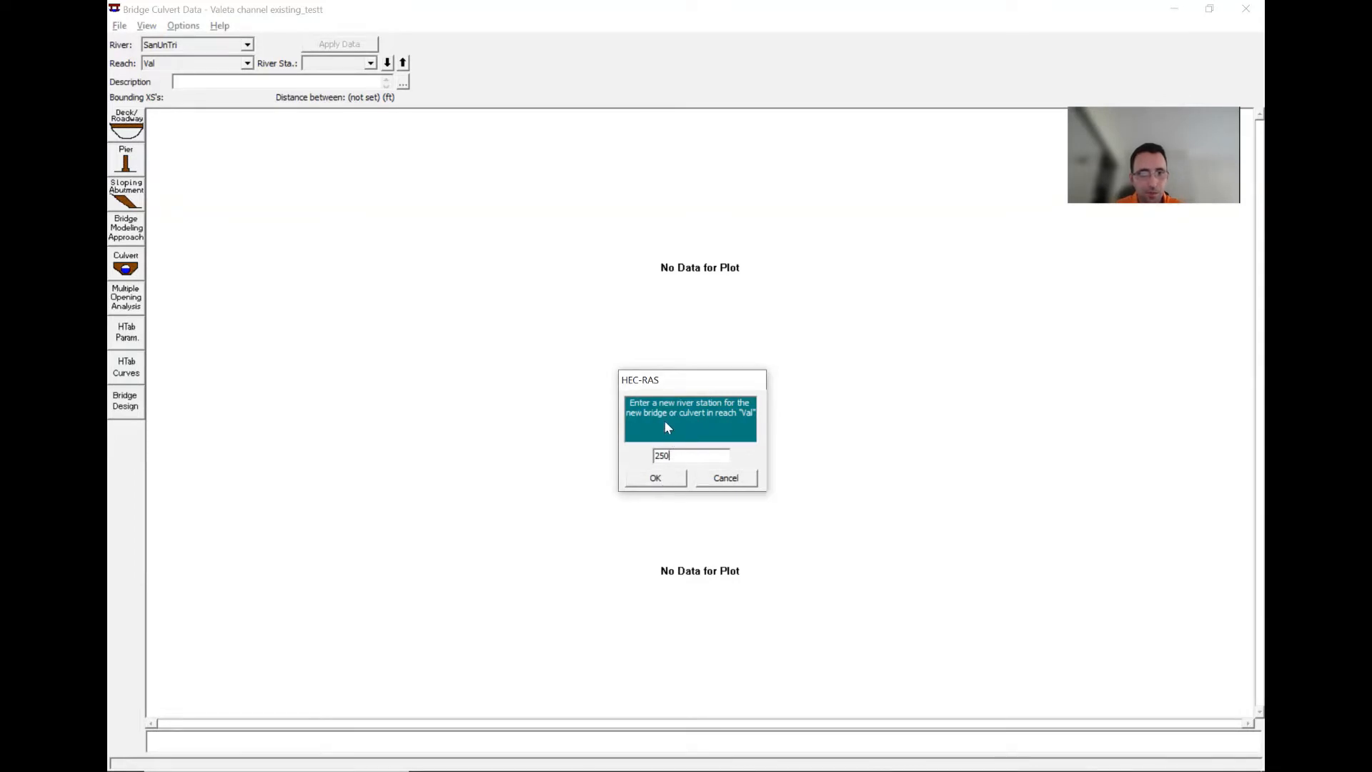
click(667, 478)
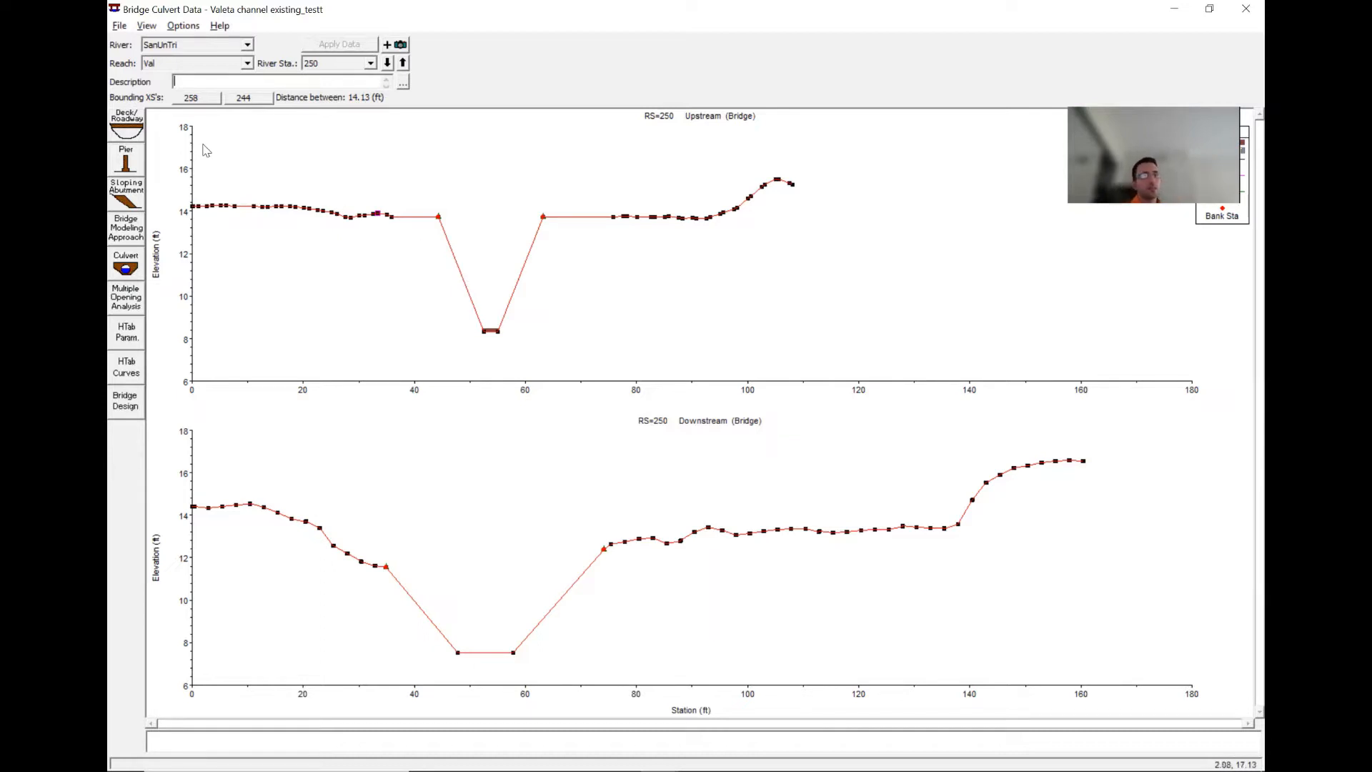
- Open the Deck/Roadway editor and set the deck width to 6
click(131, 130)
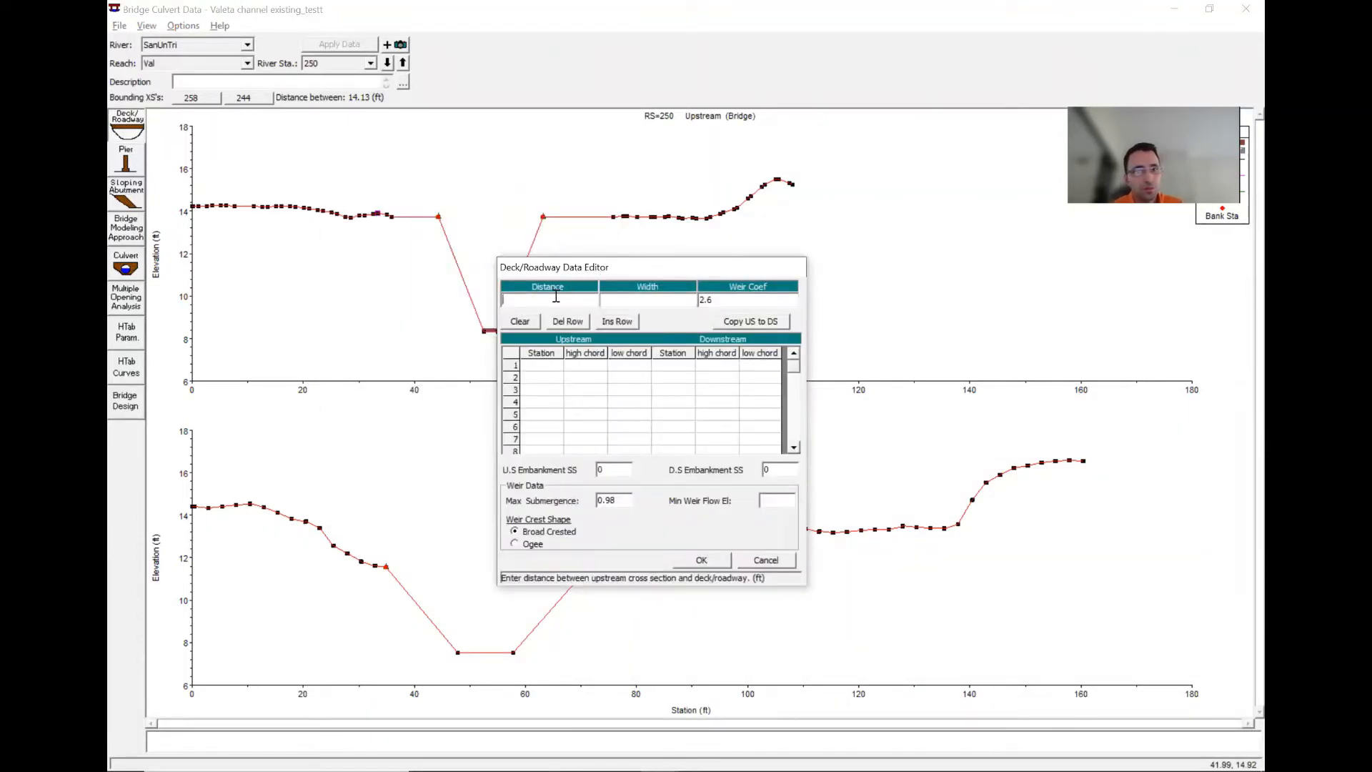
click(623, 301)
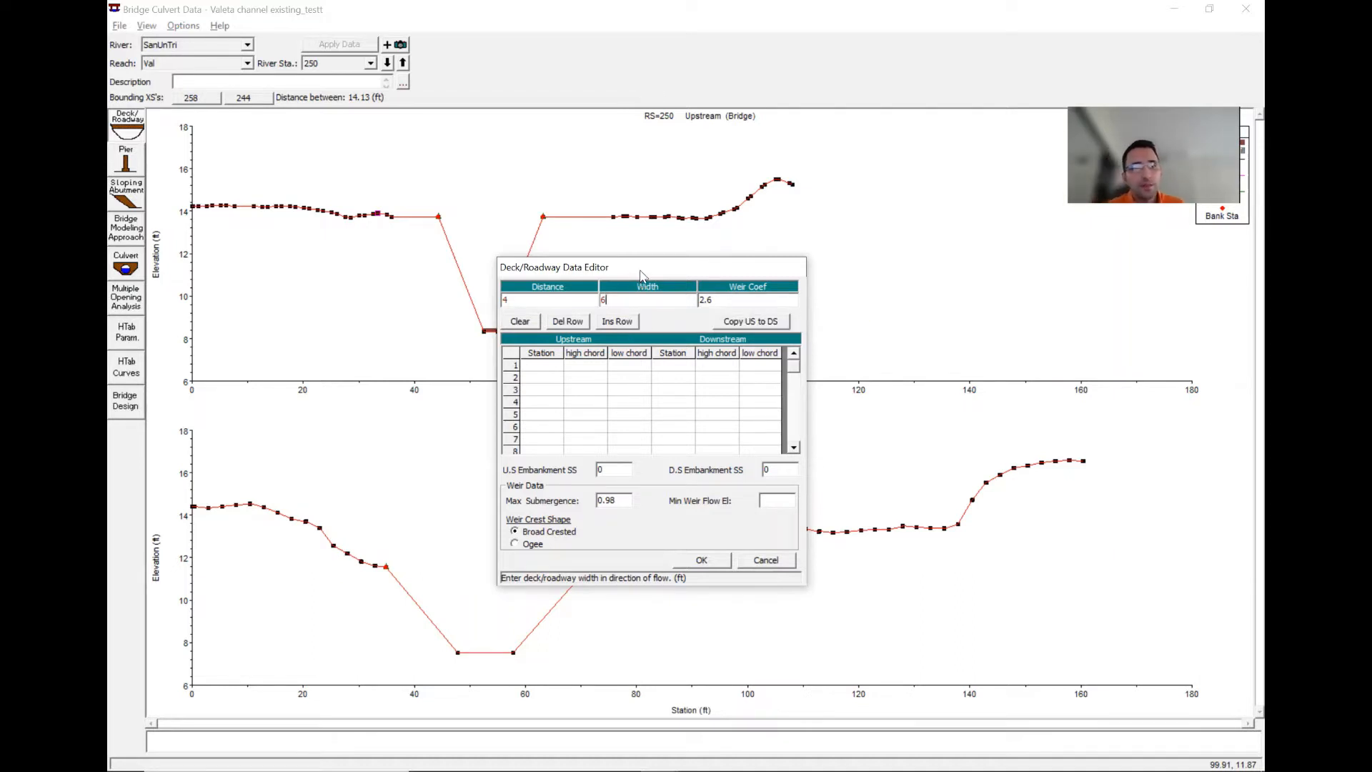
drag(641, 273, 804, 225)
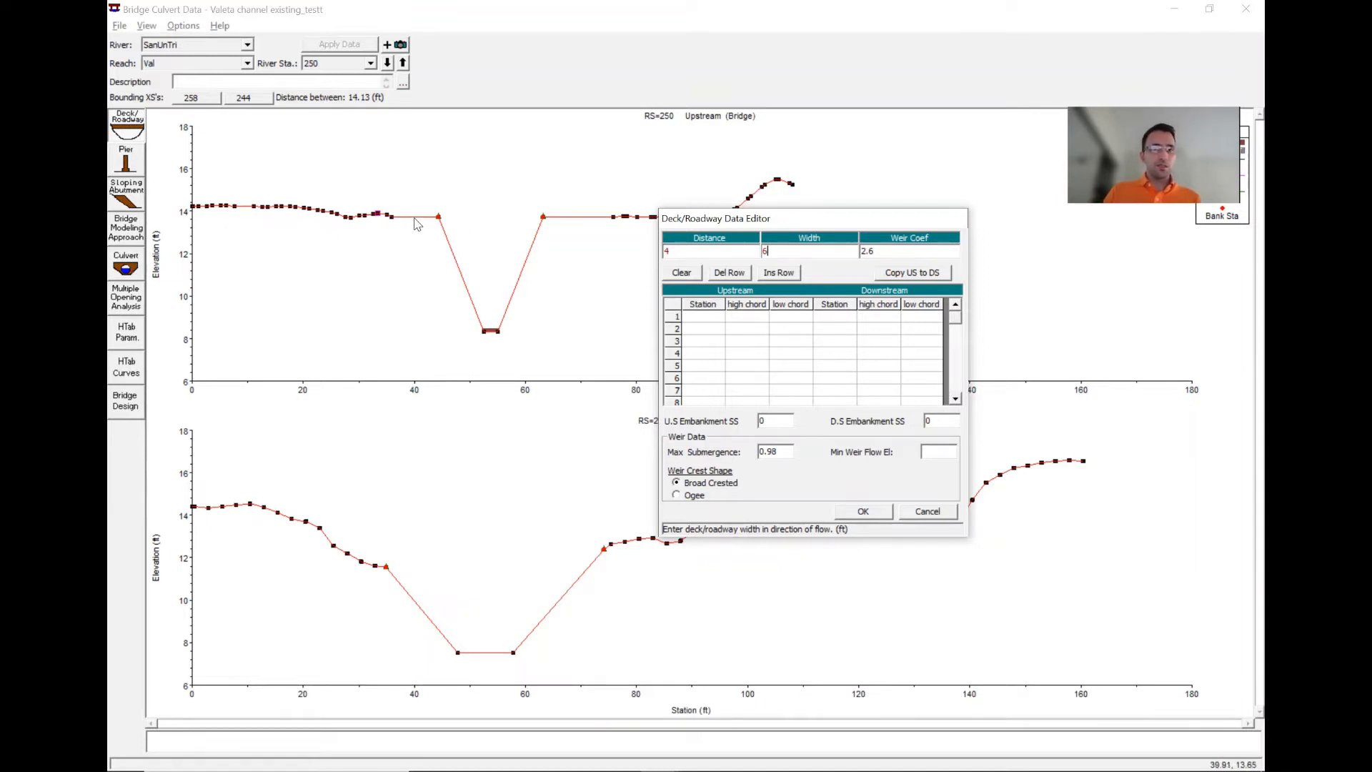
- Enter upstream deck stations 0, 46, 67 and 100 with high chords 14, 11, 11 and 14, and accept
click(715, 320)
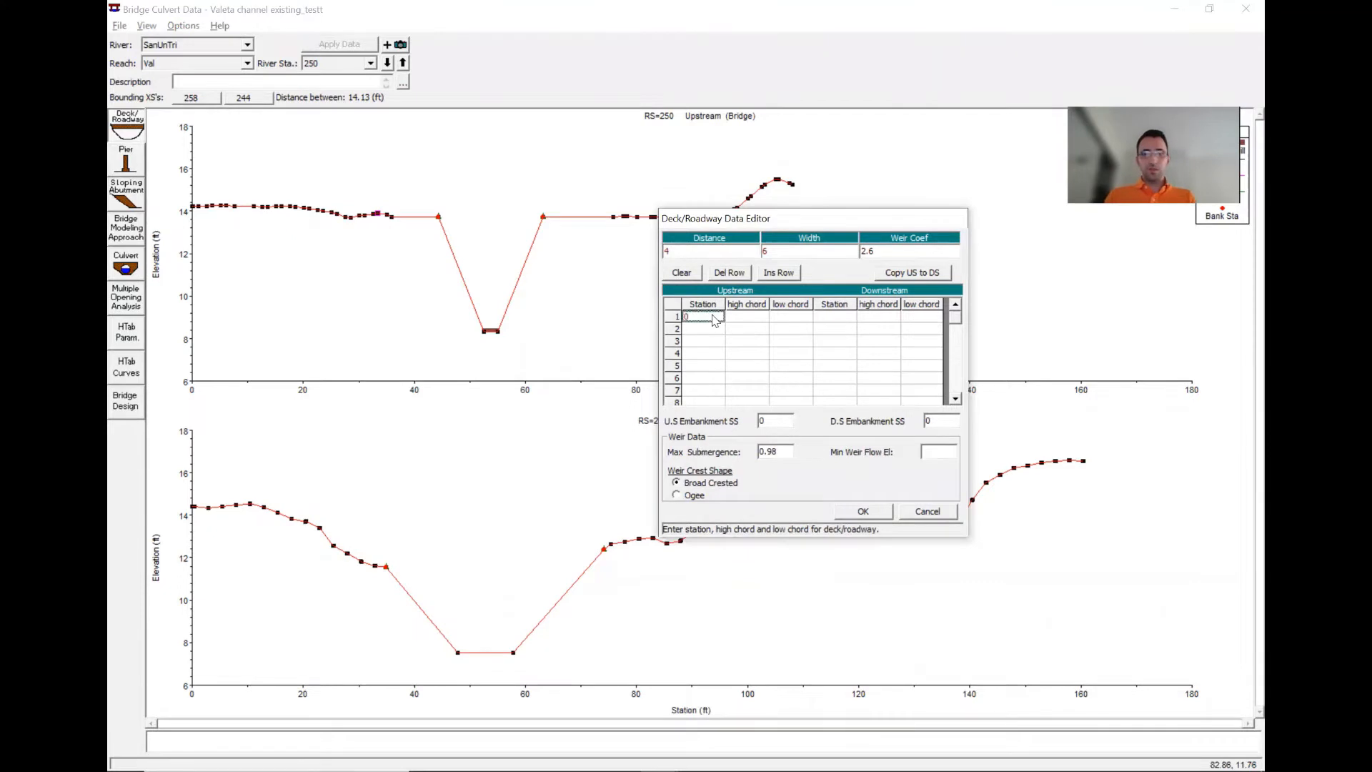
key(Tab)
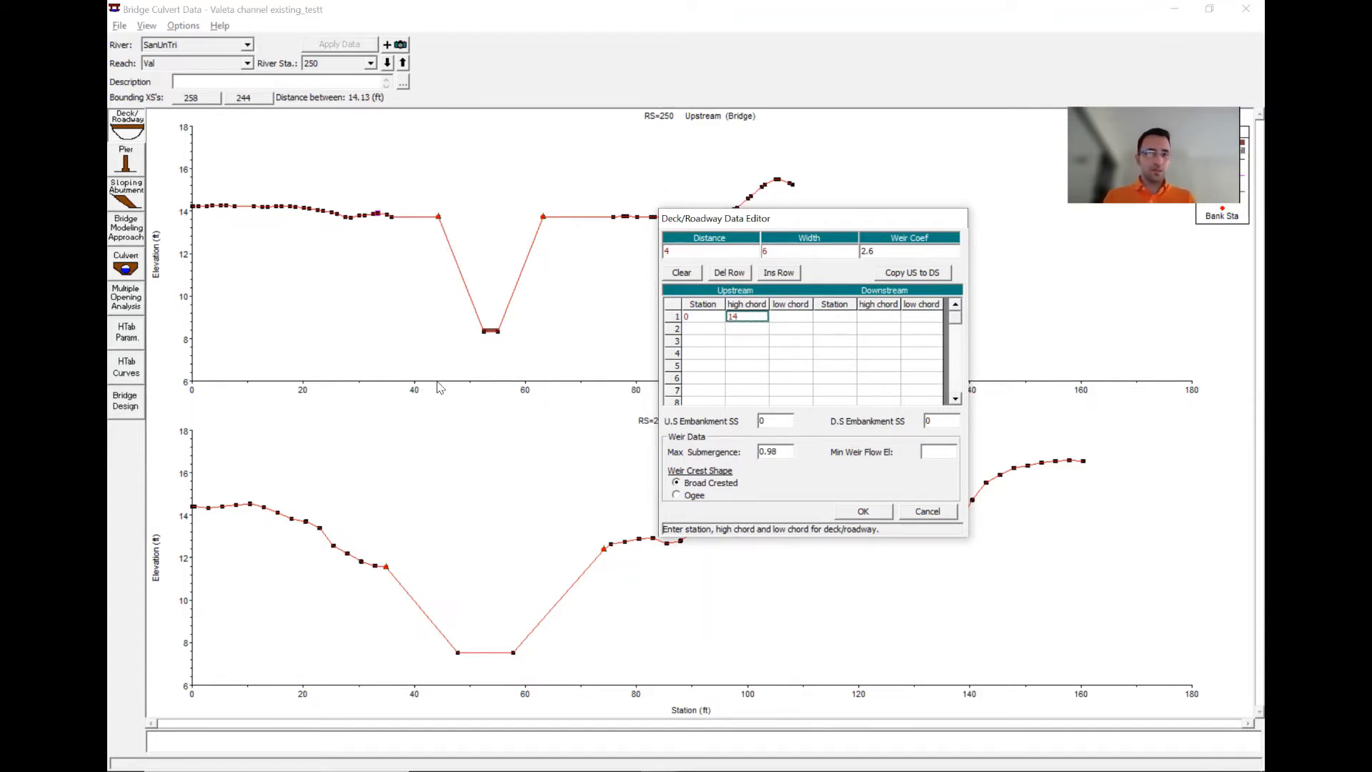
click(712, 331)
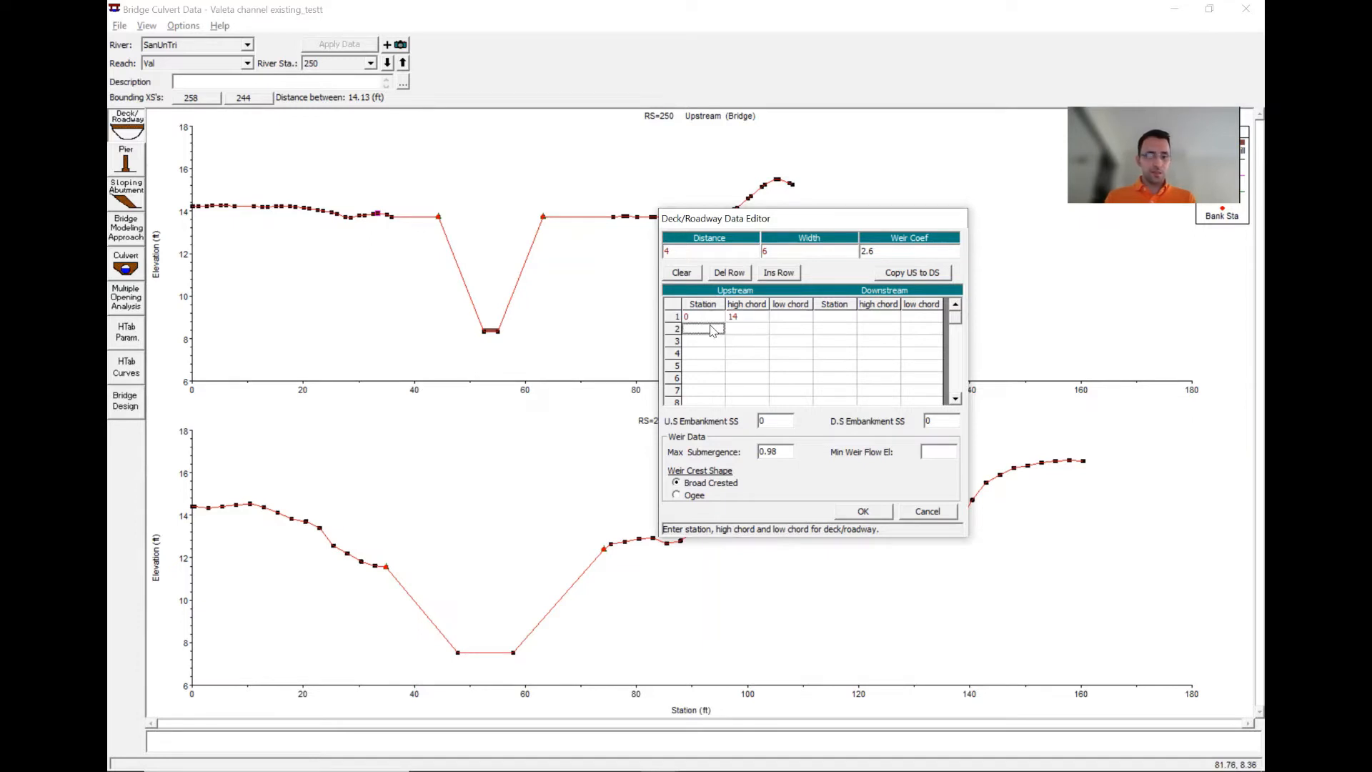
key(Tab)
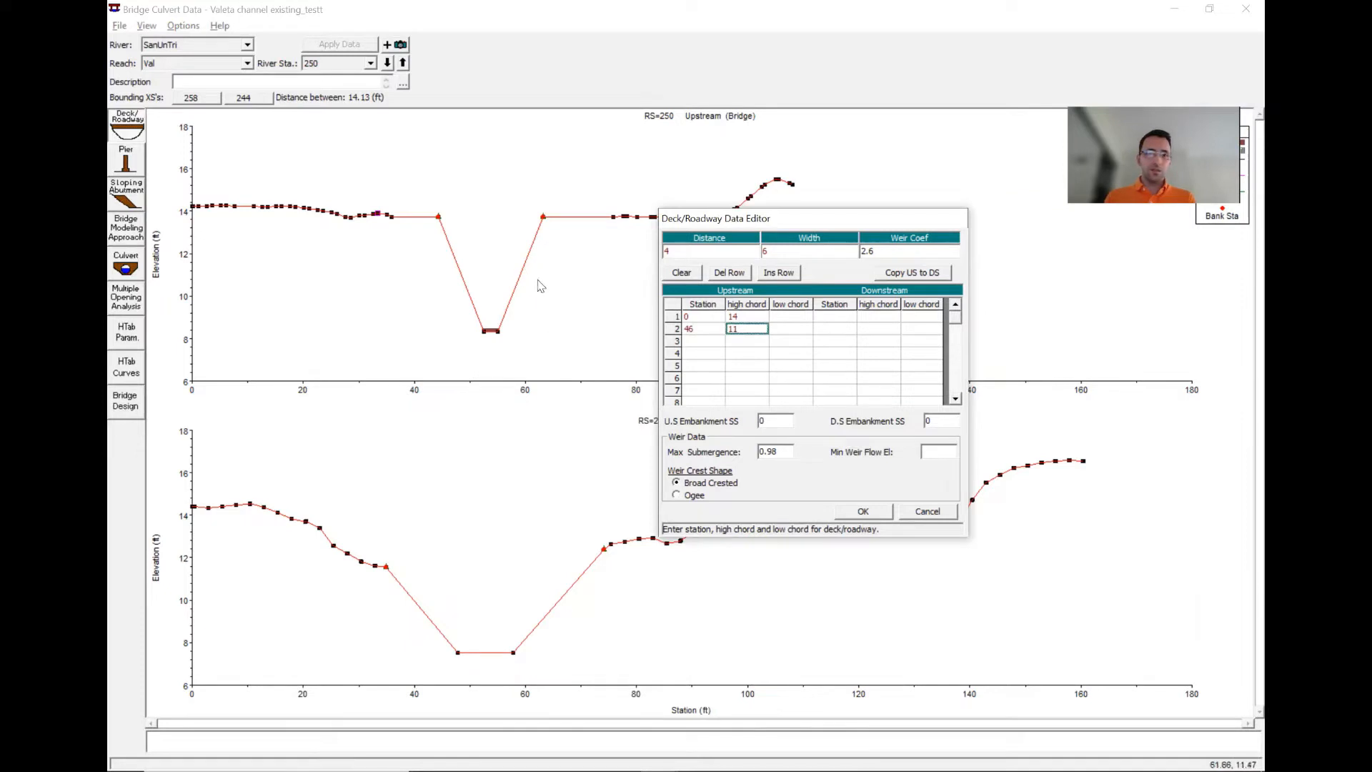
click(700, 341)
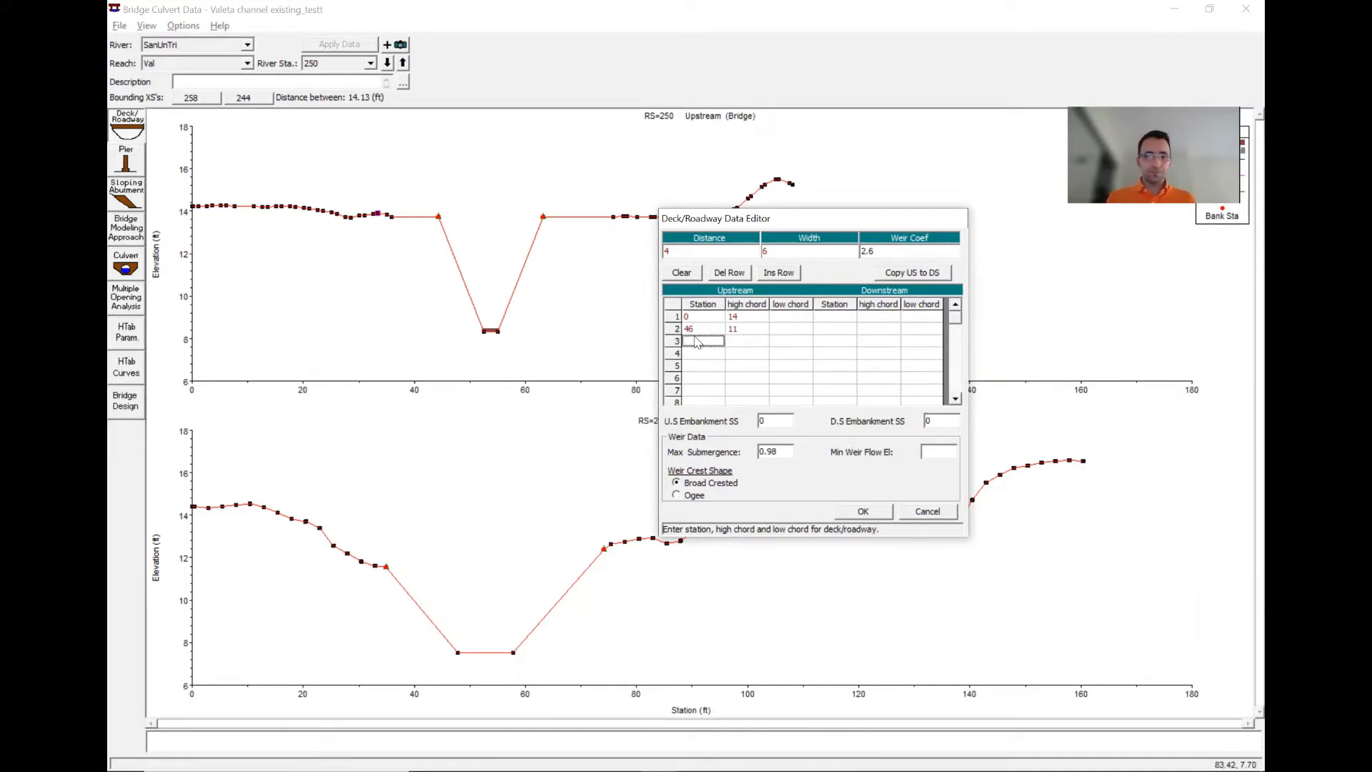
key(Tab)
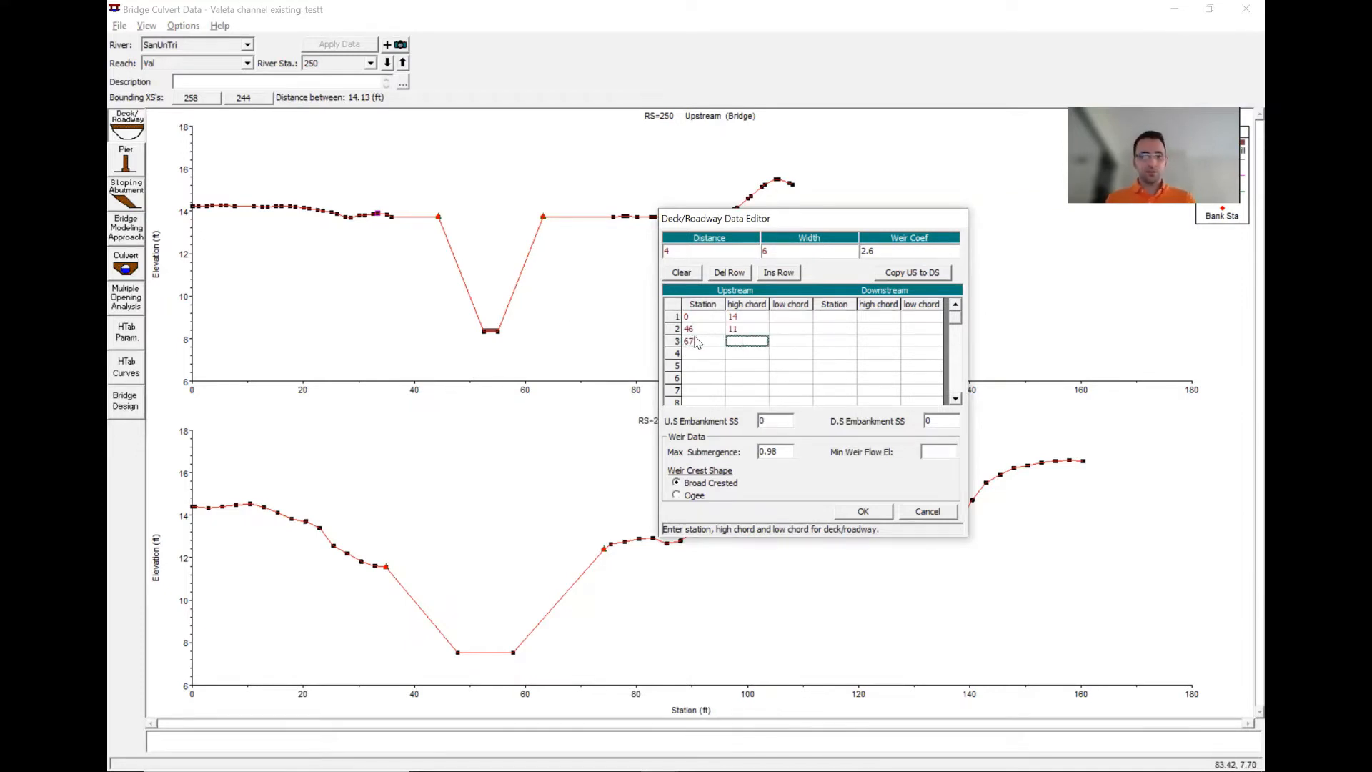
key(Return)
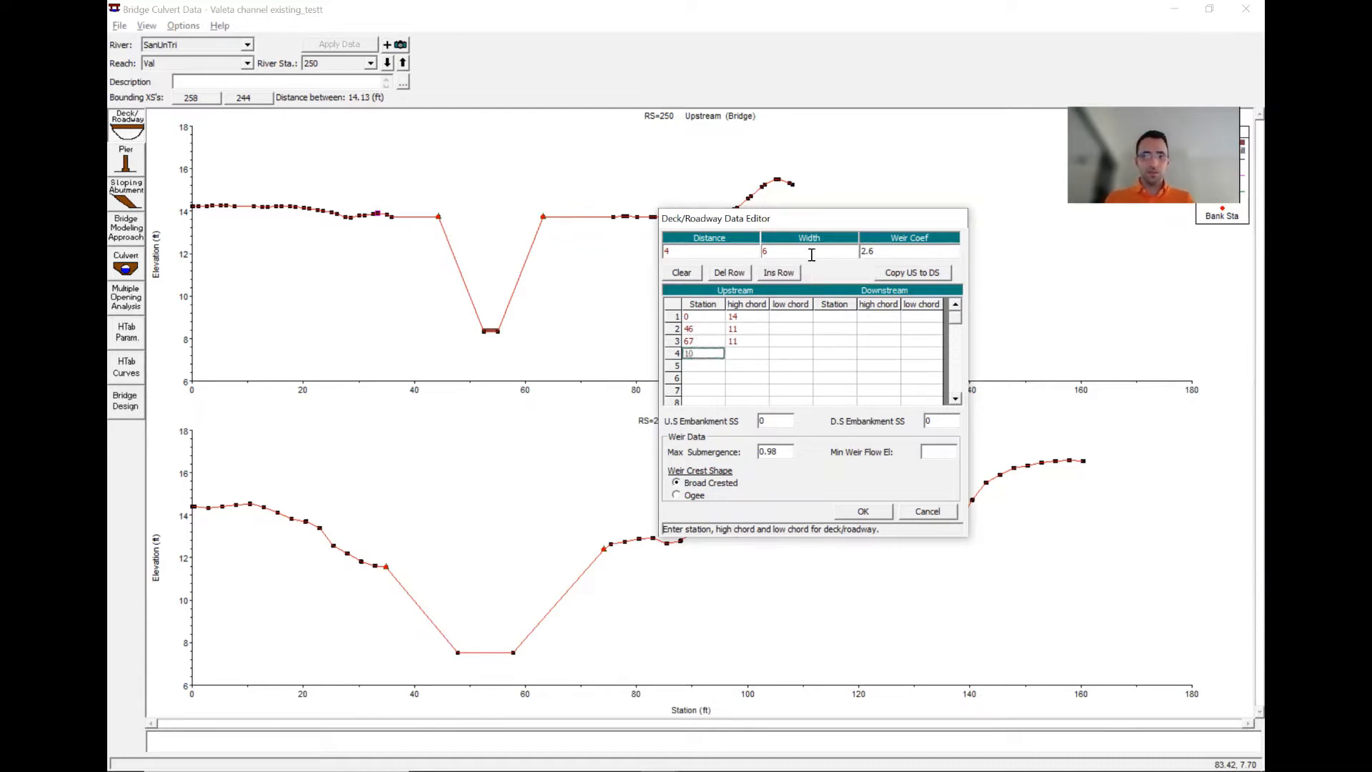
text(100)
key(Return)
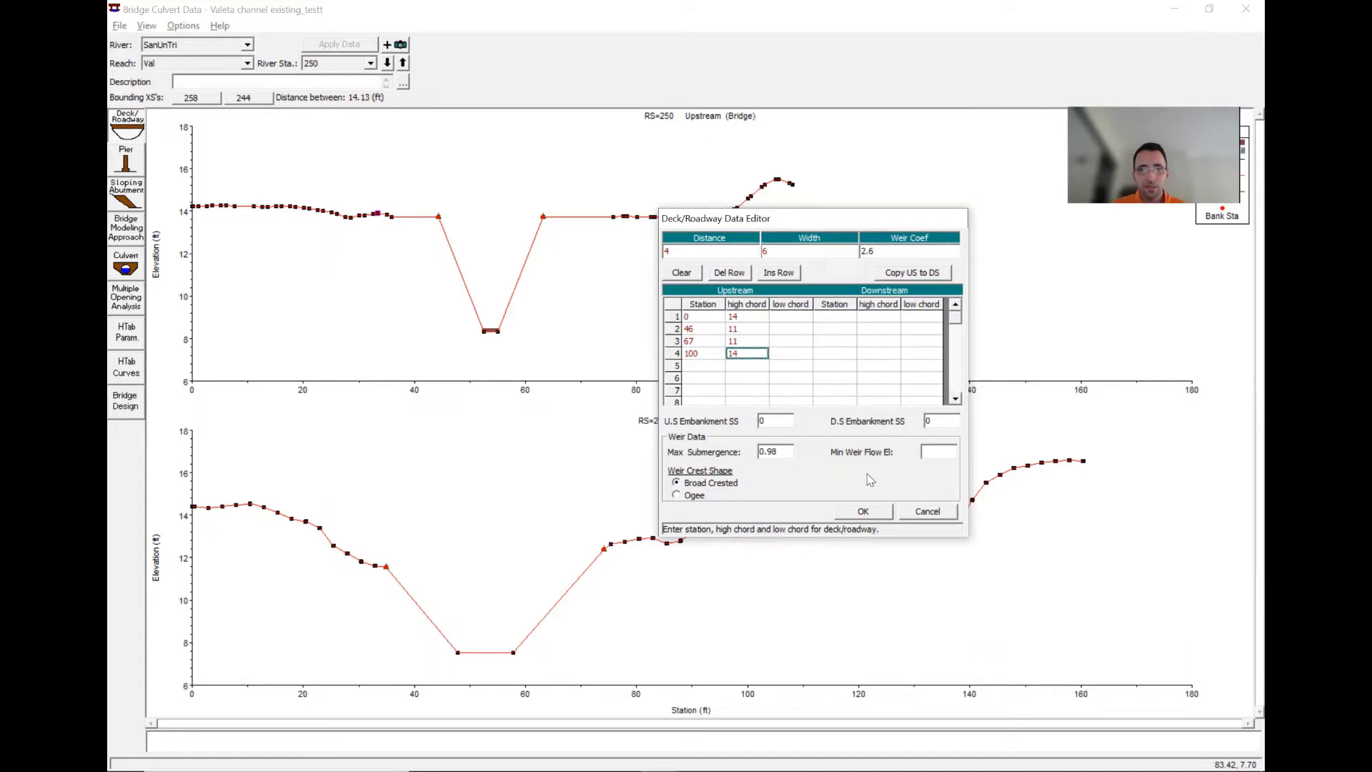
click(863, 511)
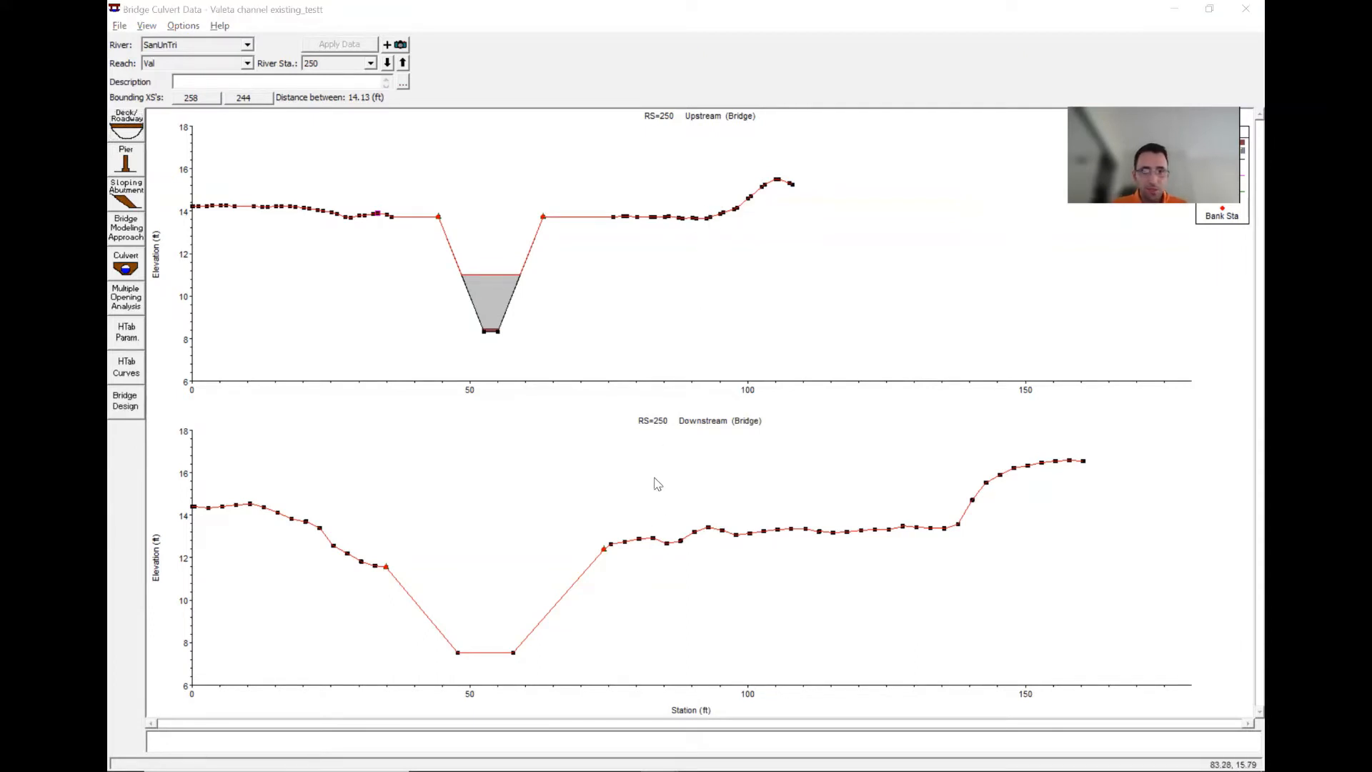
- Return to the Geometric Data window, maximize it, and inspect the new bridge on the map
key(alt+Tab)
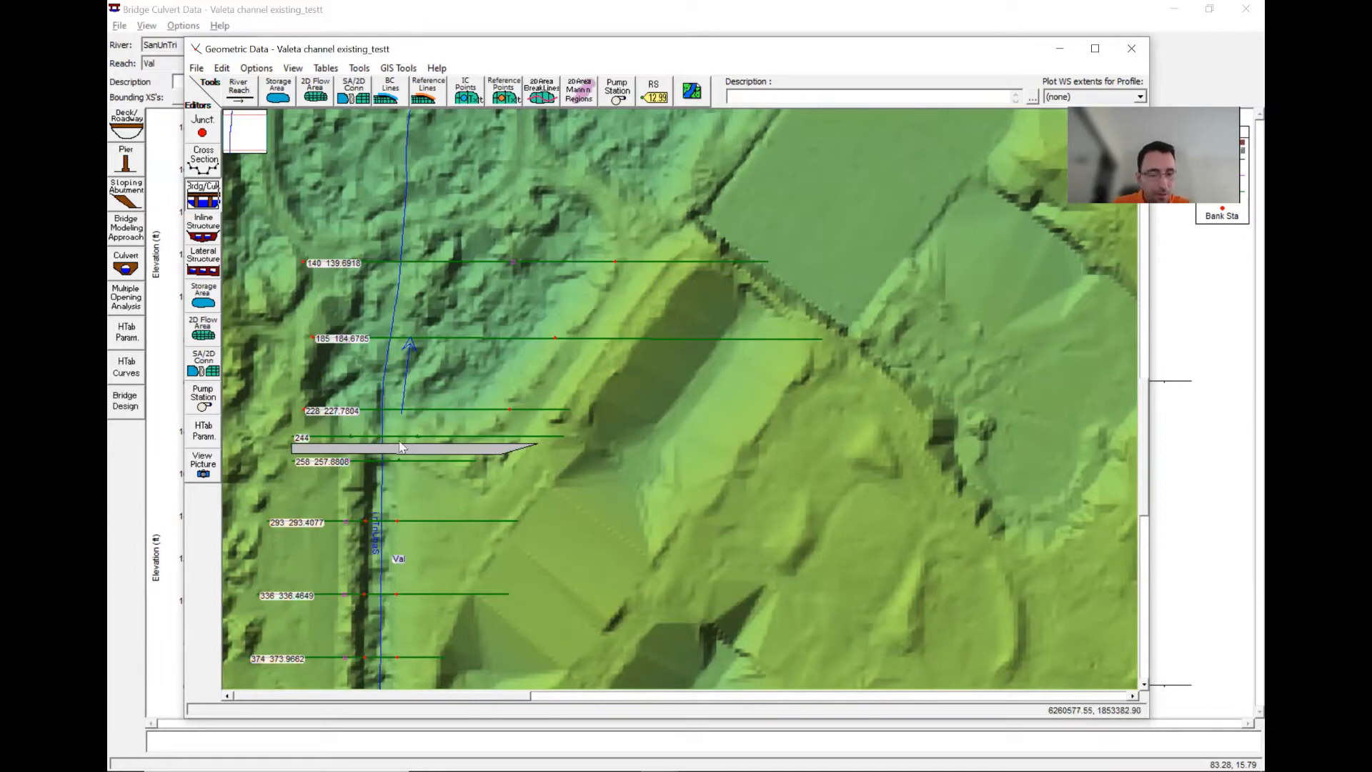
click(1094, 48)
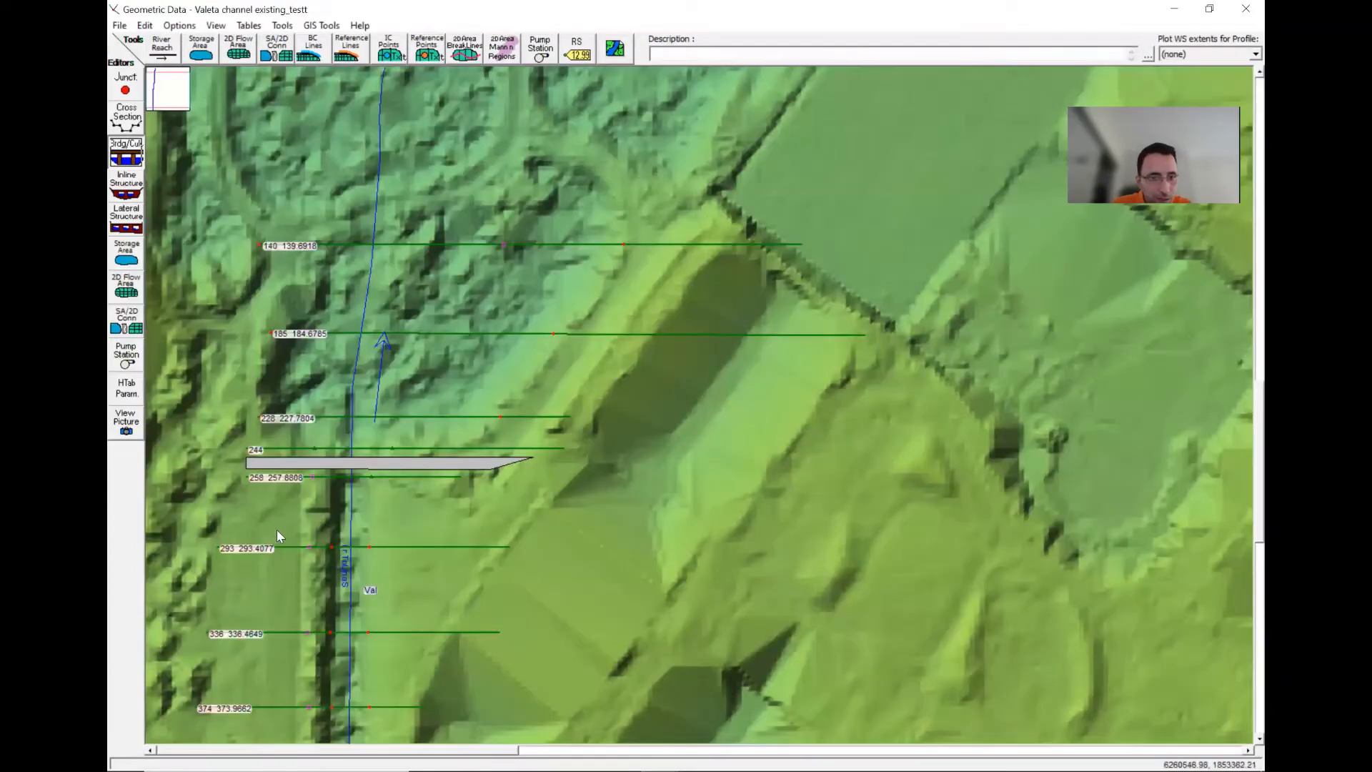
click(353, 468)
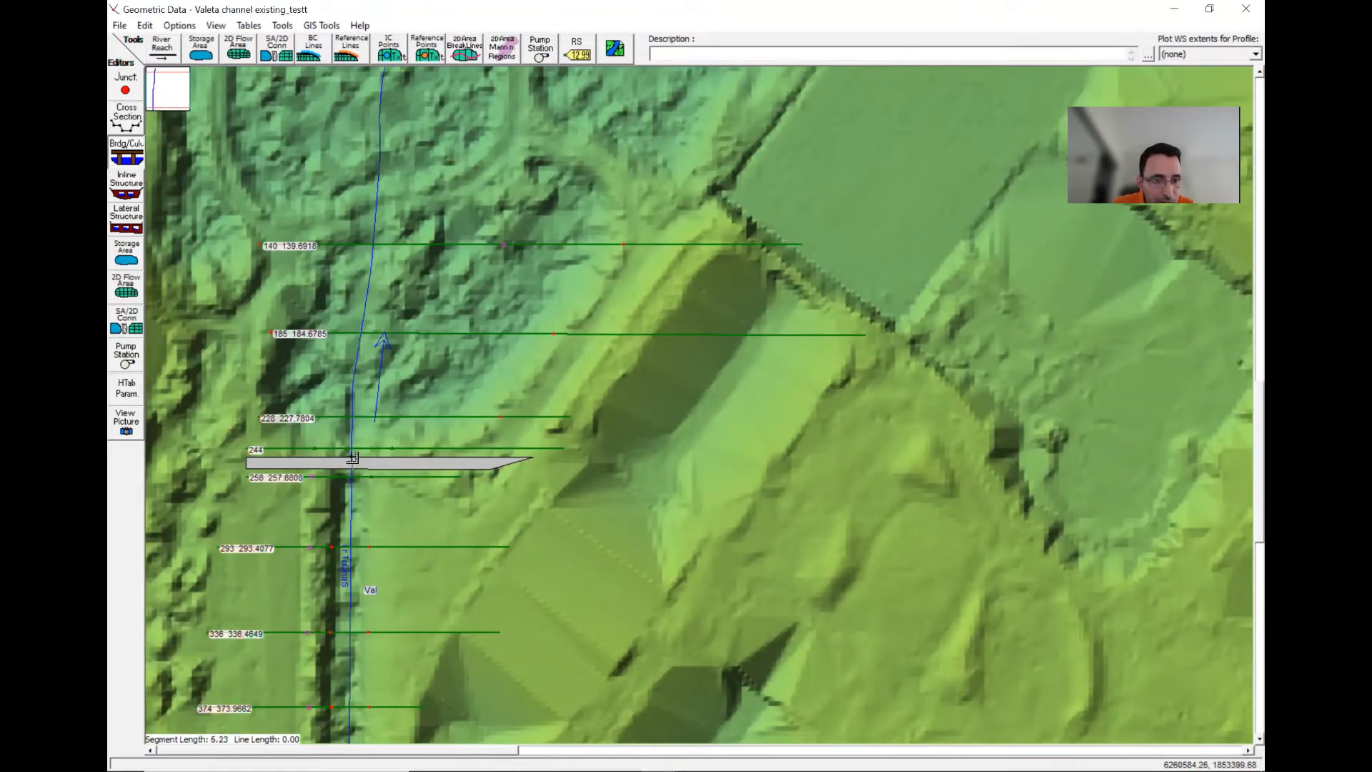
- Measure the channel width across the bridge on the map and plot its terrain profile
double_click(353, 459)
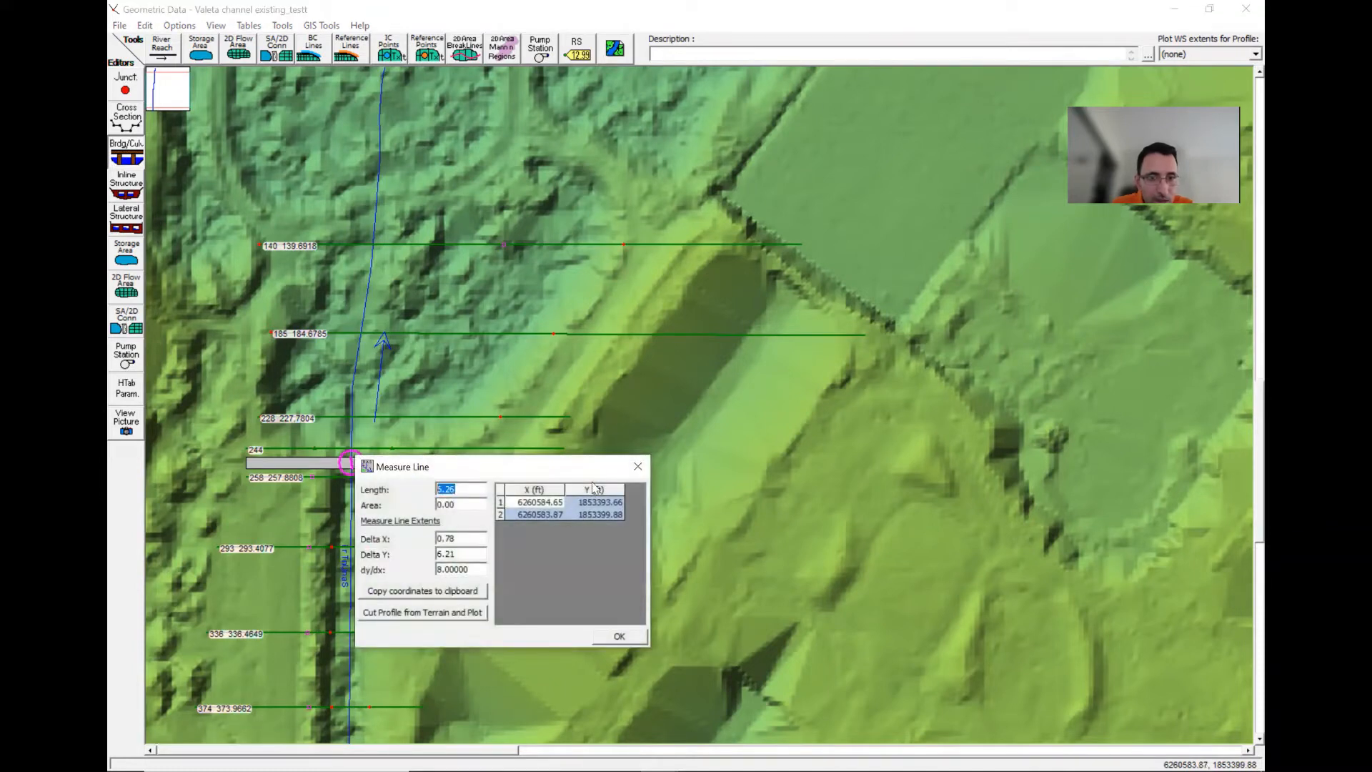
click(638, 466)
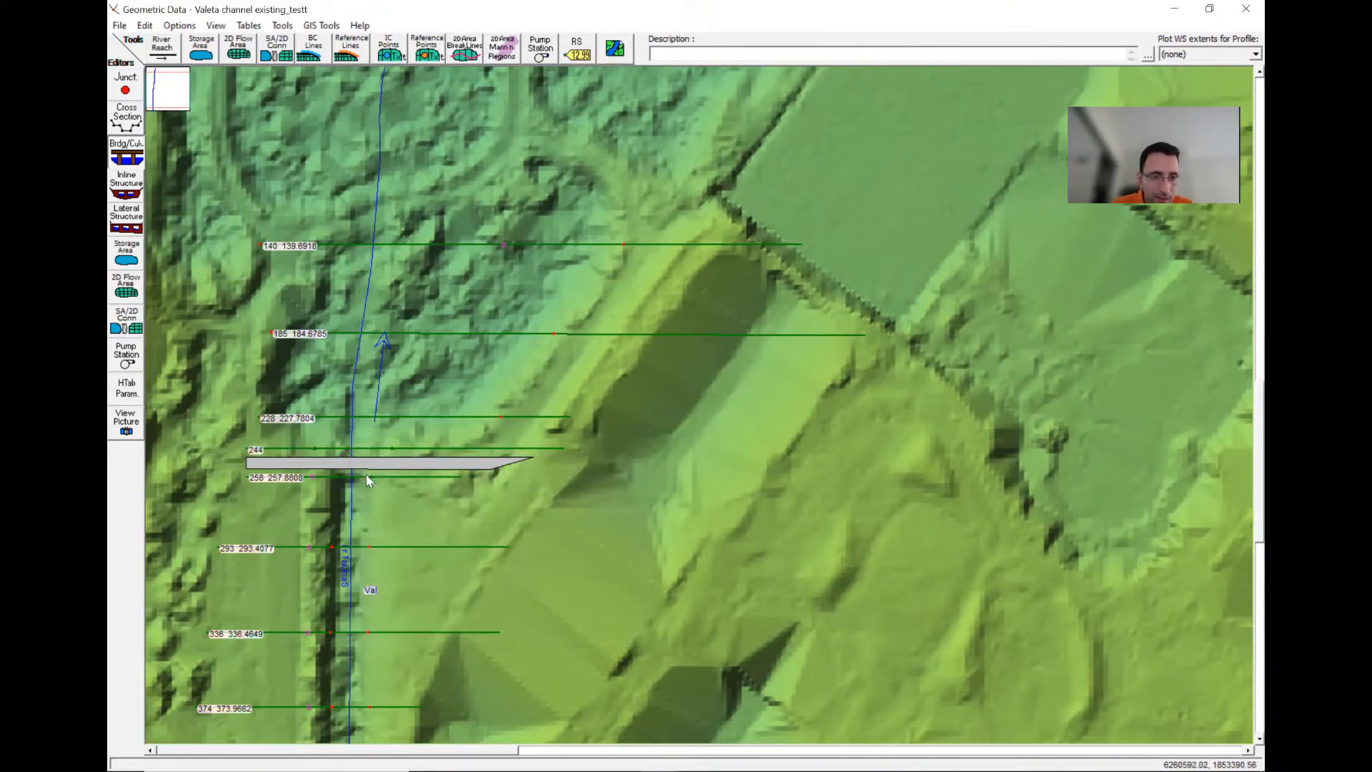
click(303, 463)
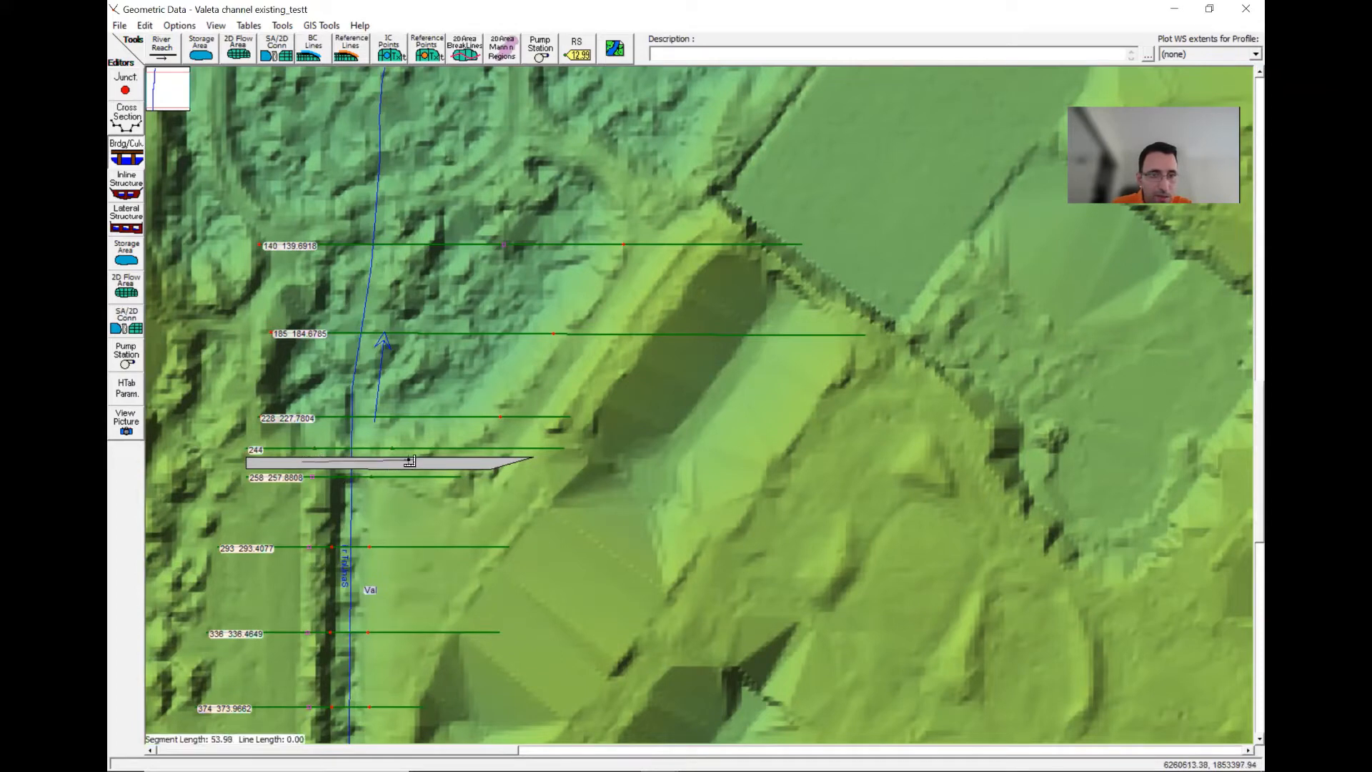
double_click(411, 462)
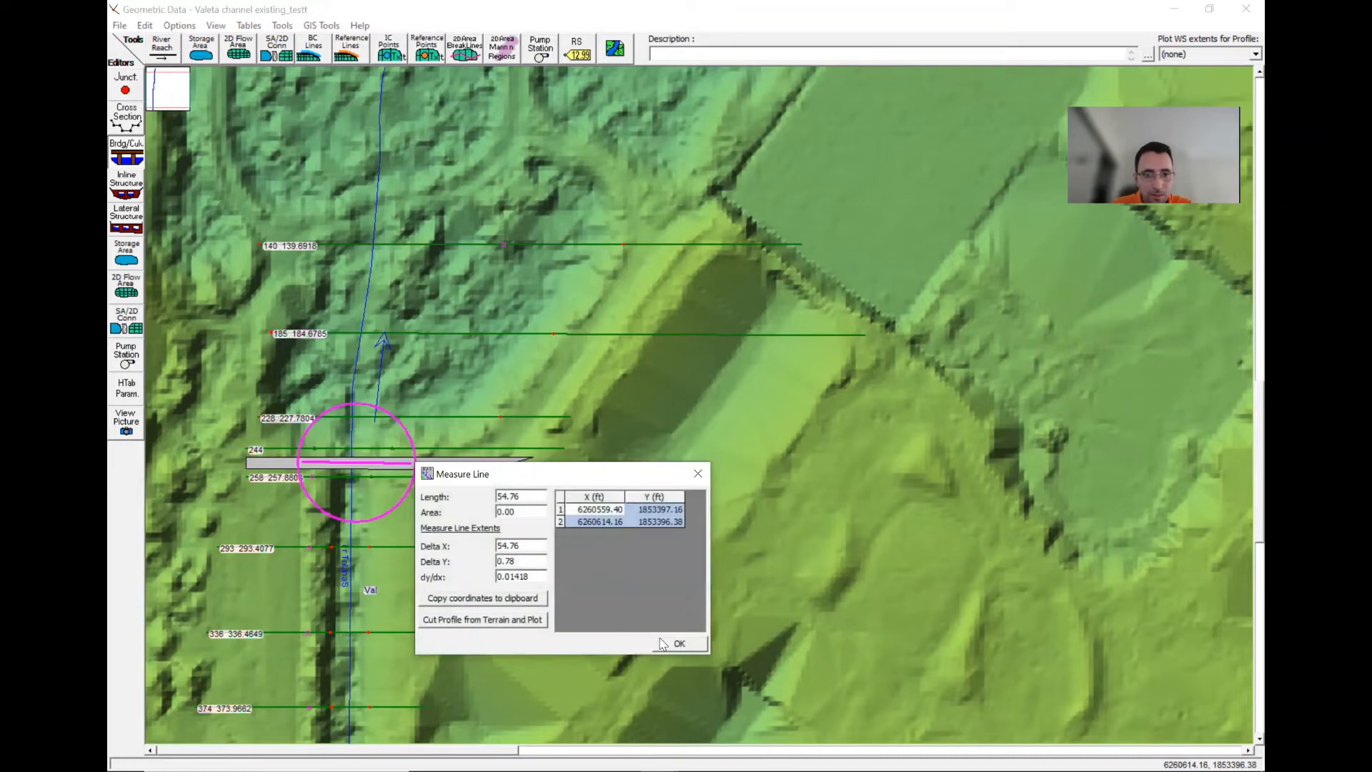
click(525, 620)
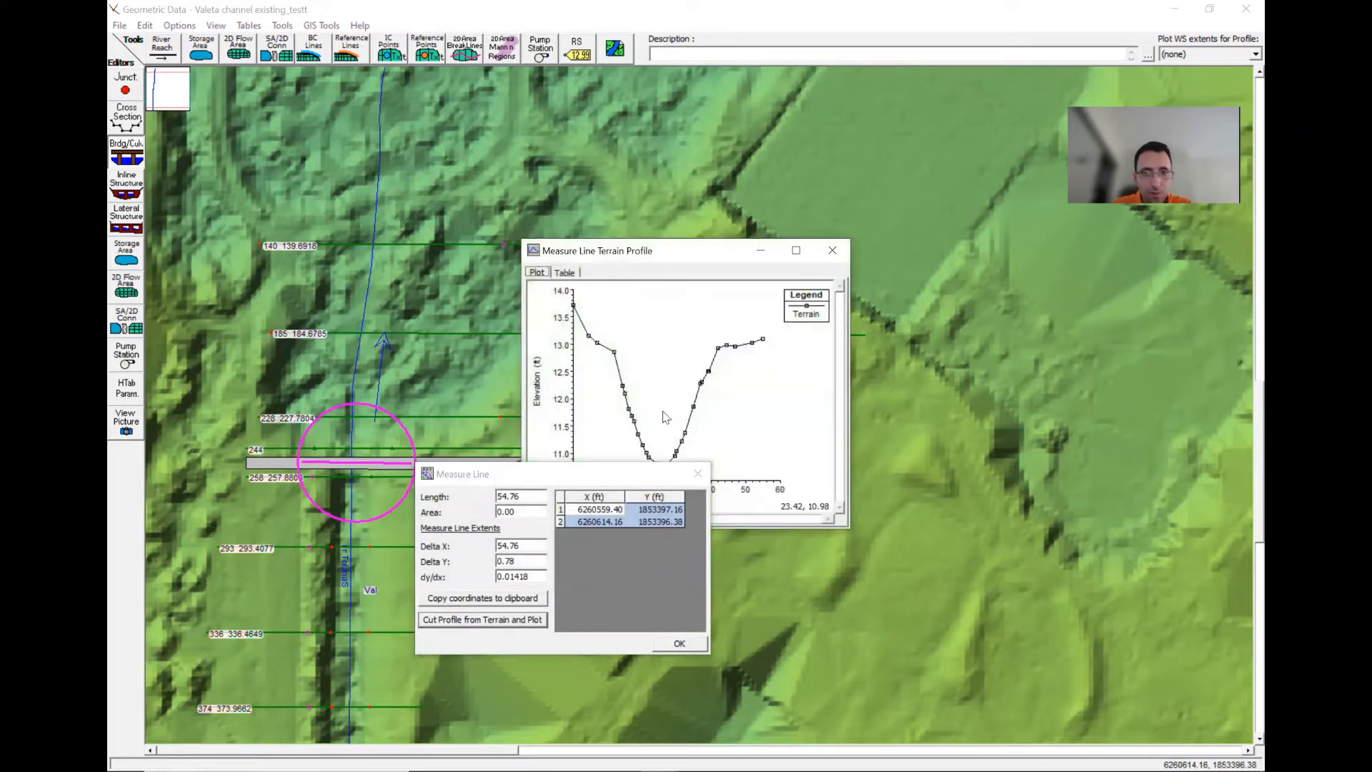
drag(636, 480, 712, 586)
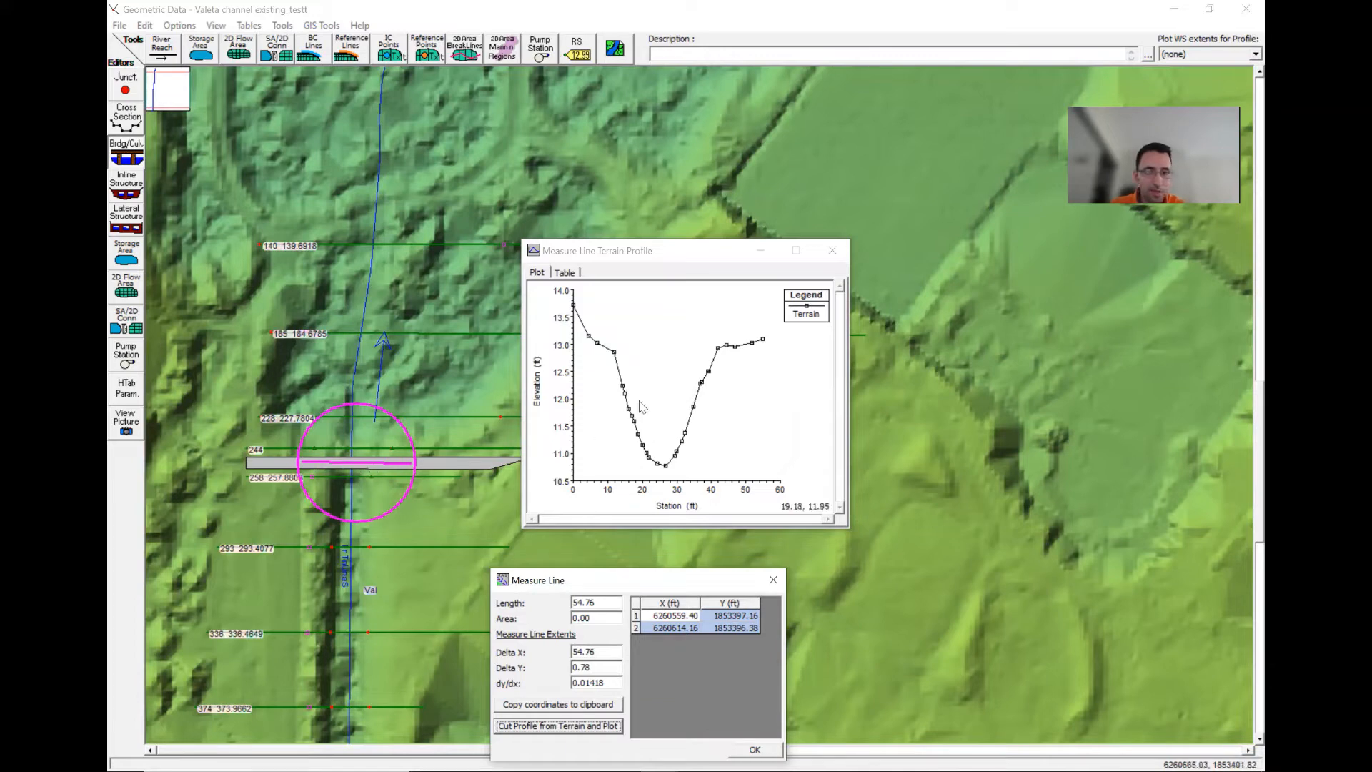
click(832, 250)
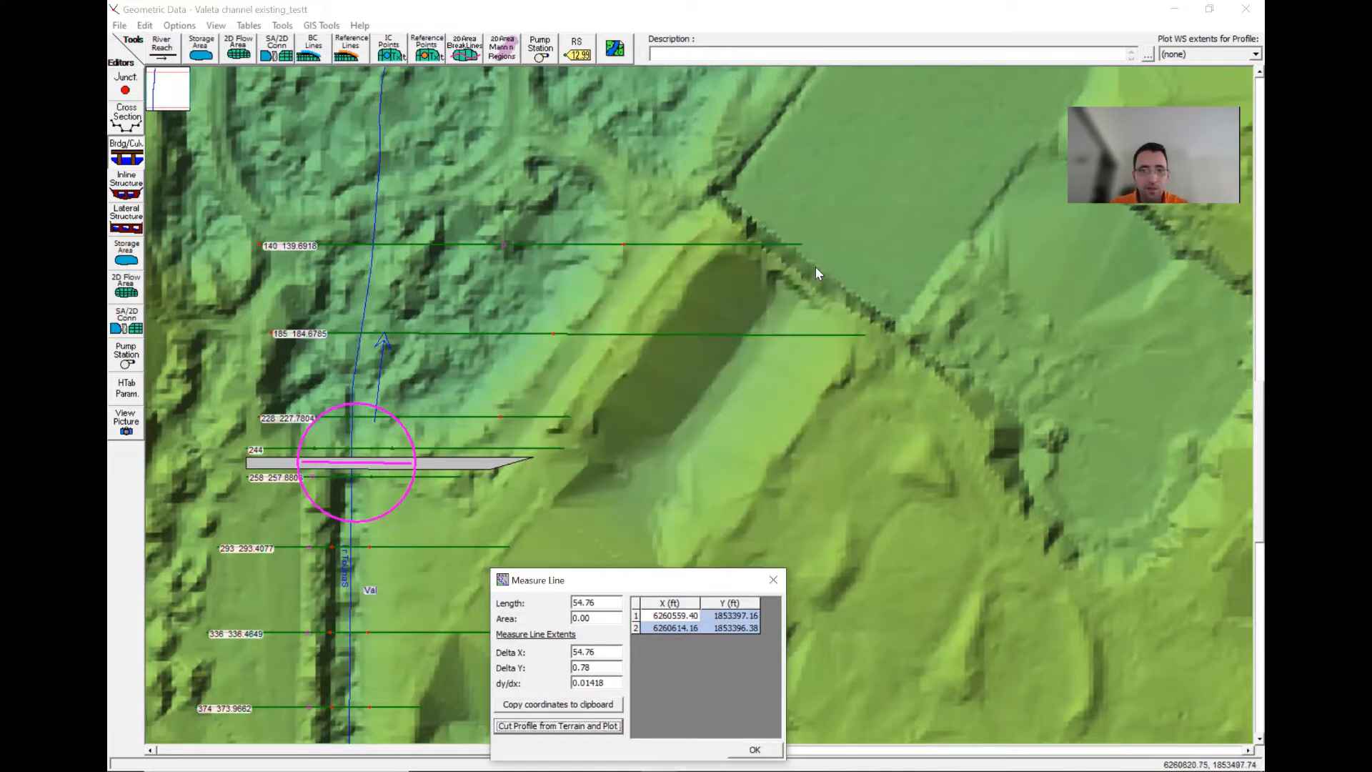
click(775, 579)
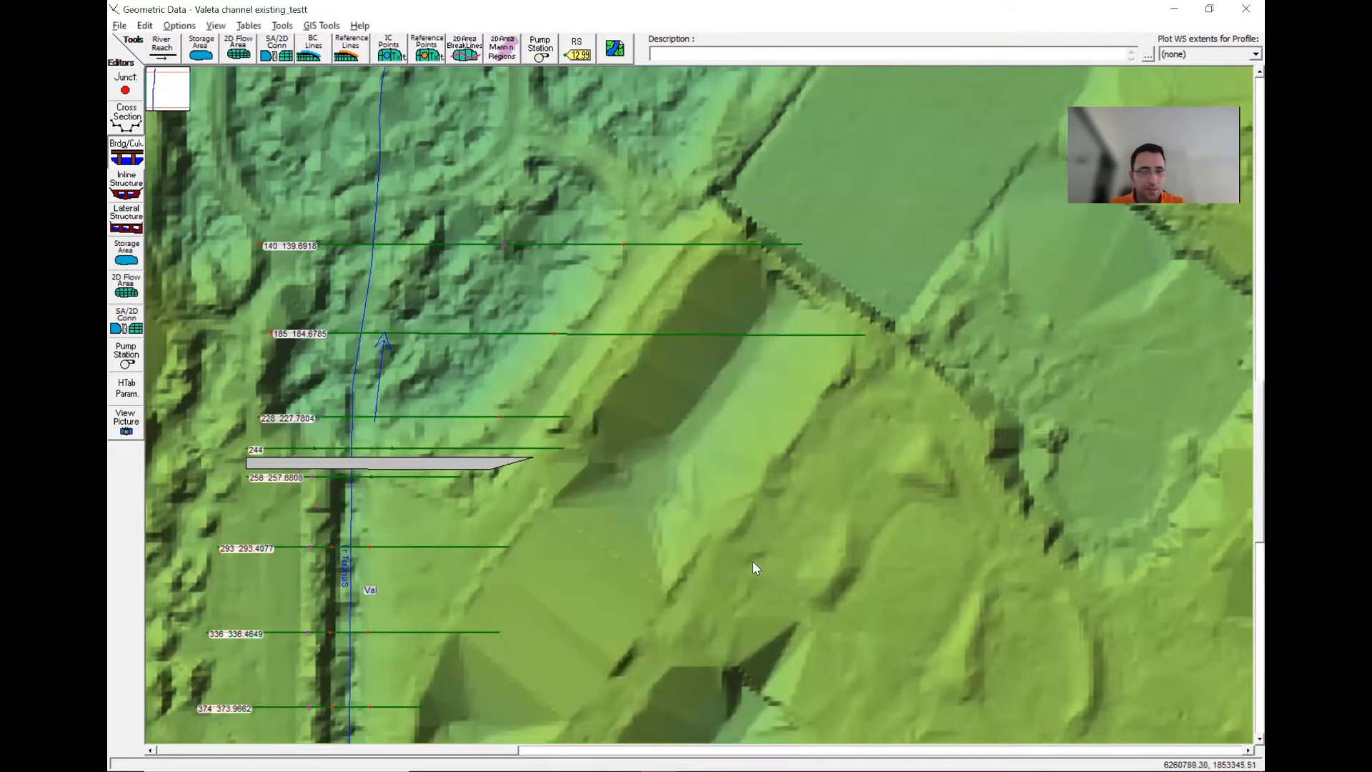
- Switch to the bridge data, reopen the deck editor and set all upstream high chords to 11
key(alt+Tab)
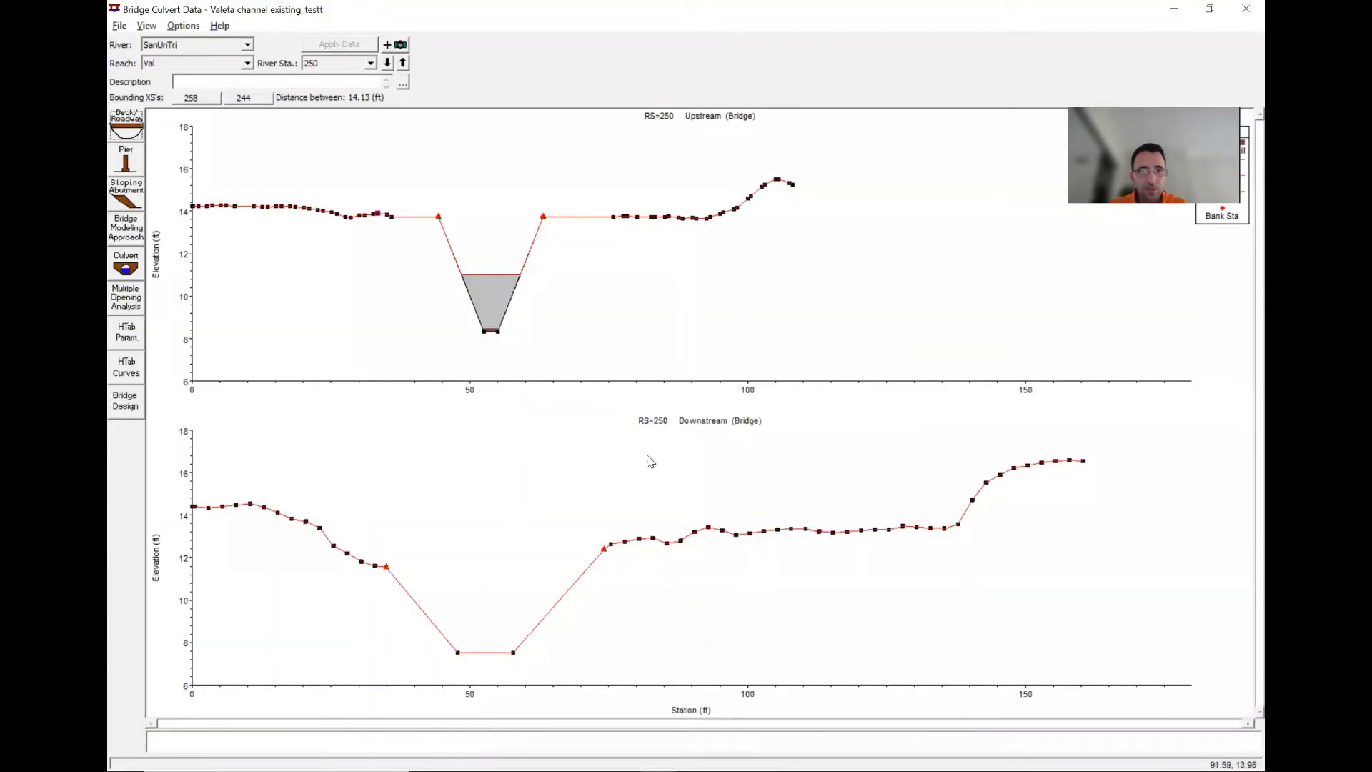
click(126, 127)
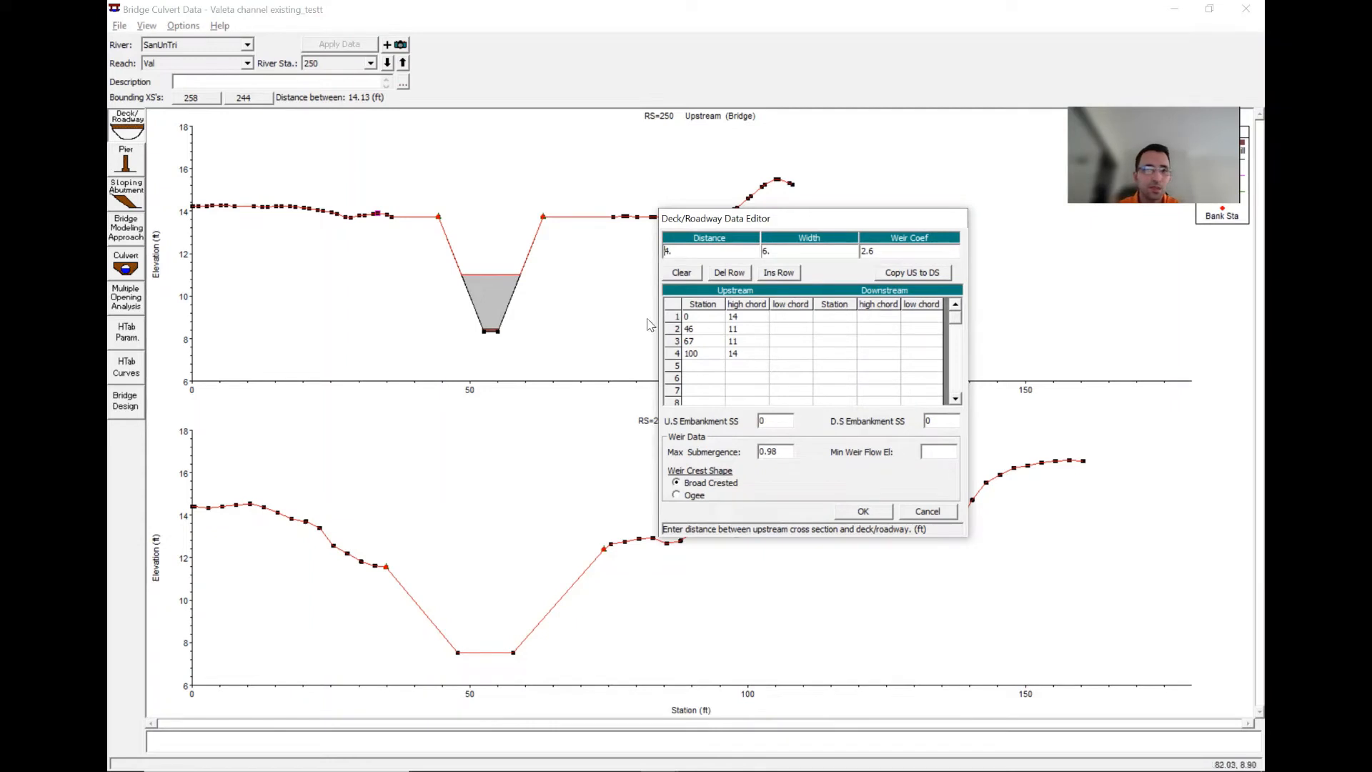
click(751, 319)
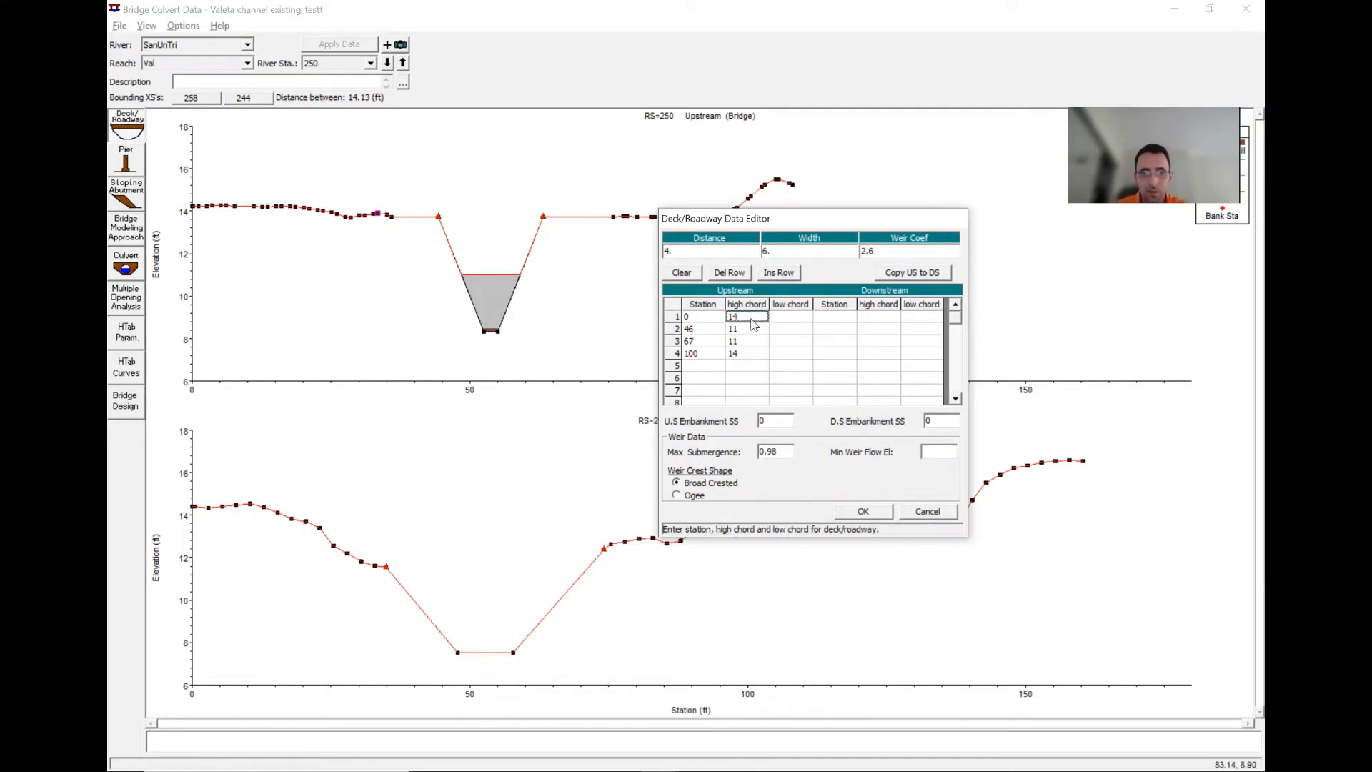
text(11)
key(Right)
key(Down)
key(Down)
key(Down)
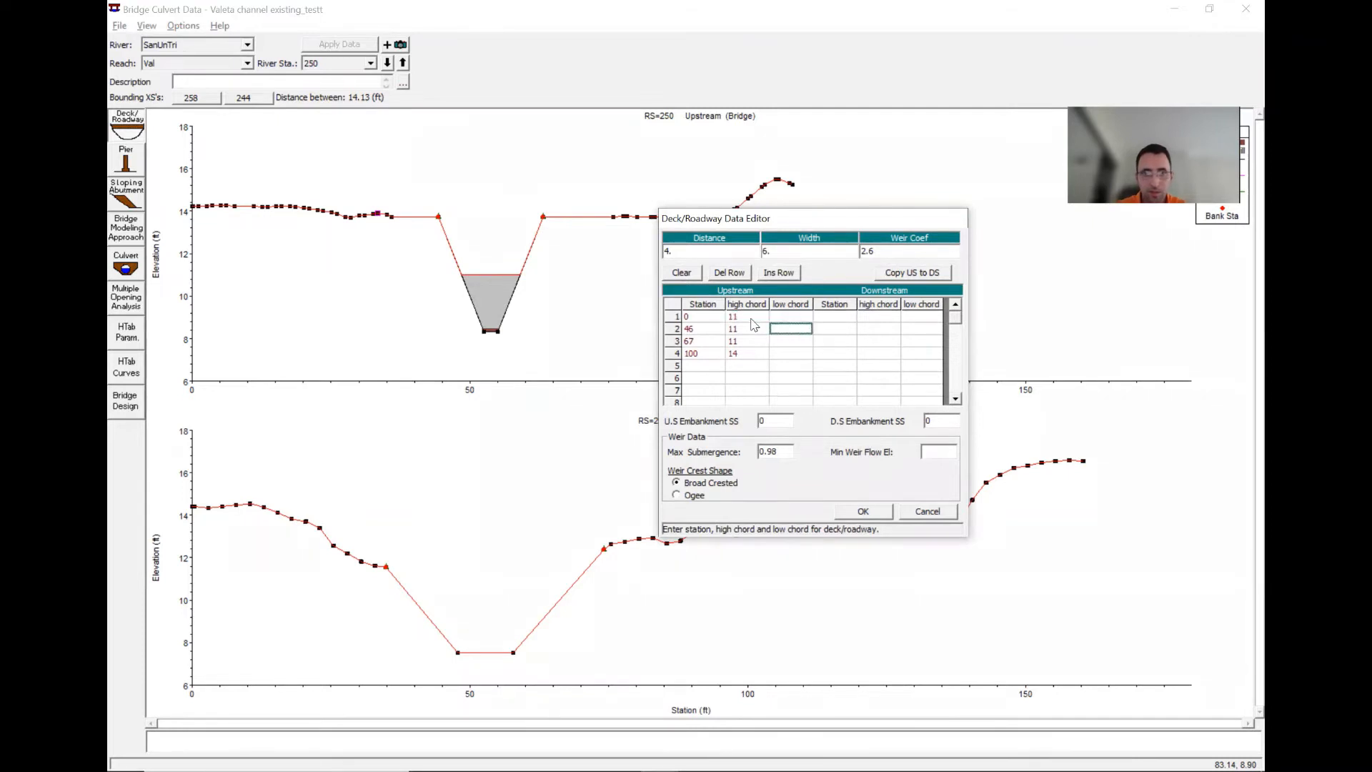
key(Left)
key(Left)
key(Right)
key(Right)
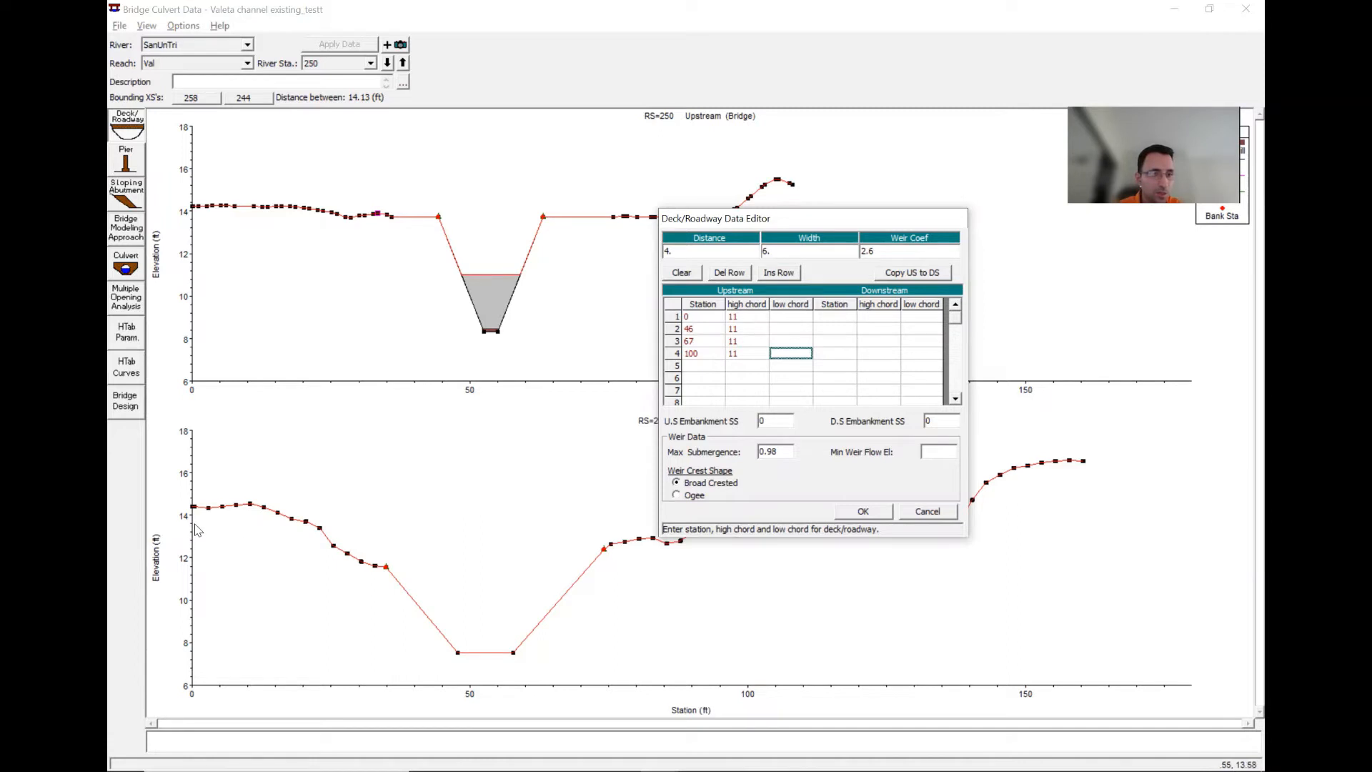
- Enter downstream deck stations 0 and 100 with high chord 11, and accept the deck data
click(850, 317)
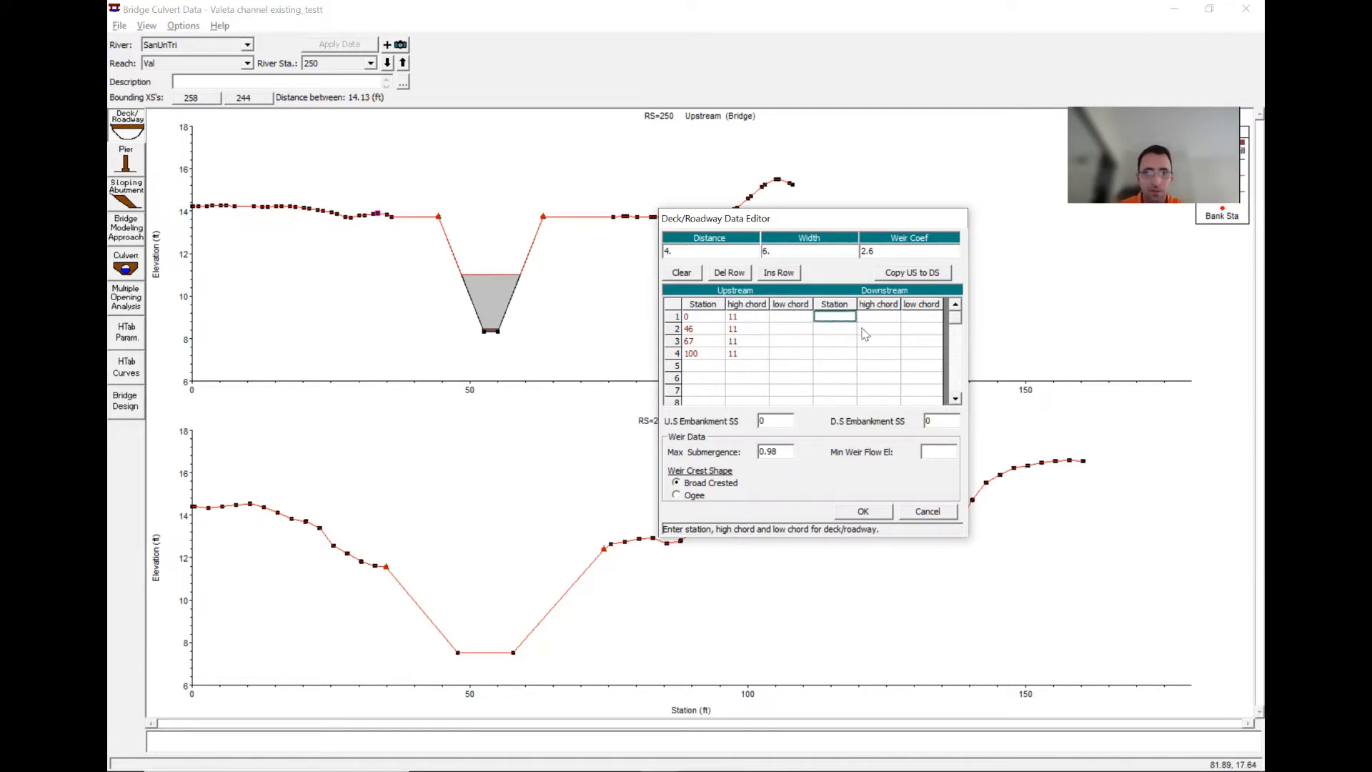
key(Tab)
text(11)
key(Return)
key(Left)
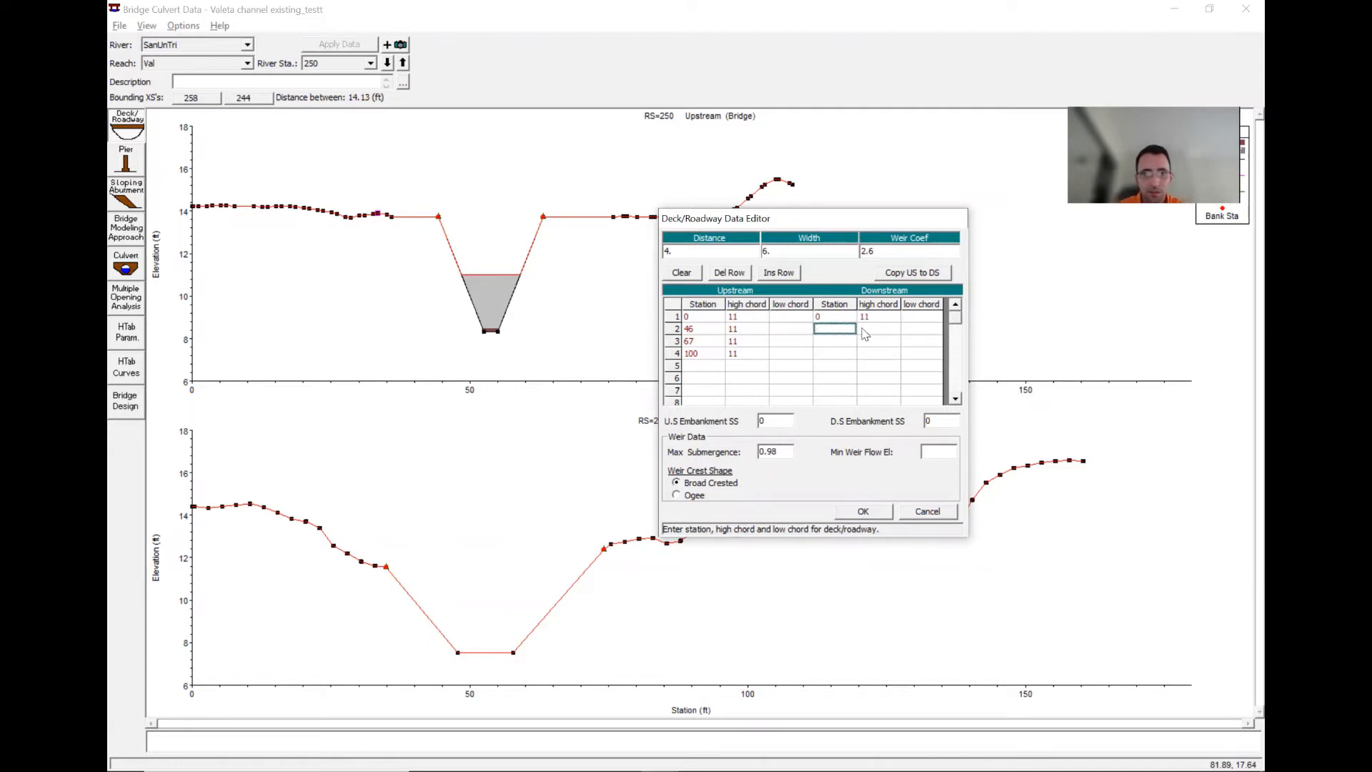
key(Tab)
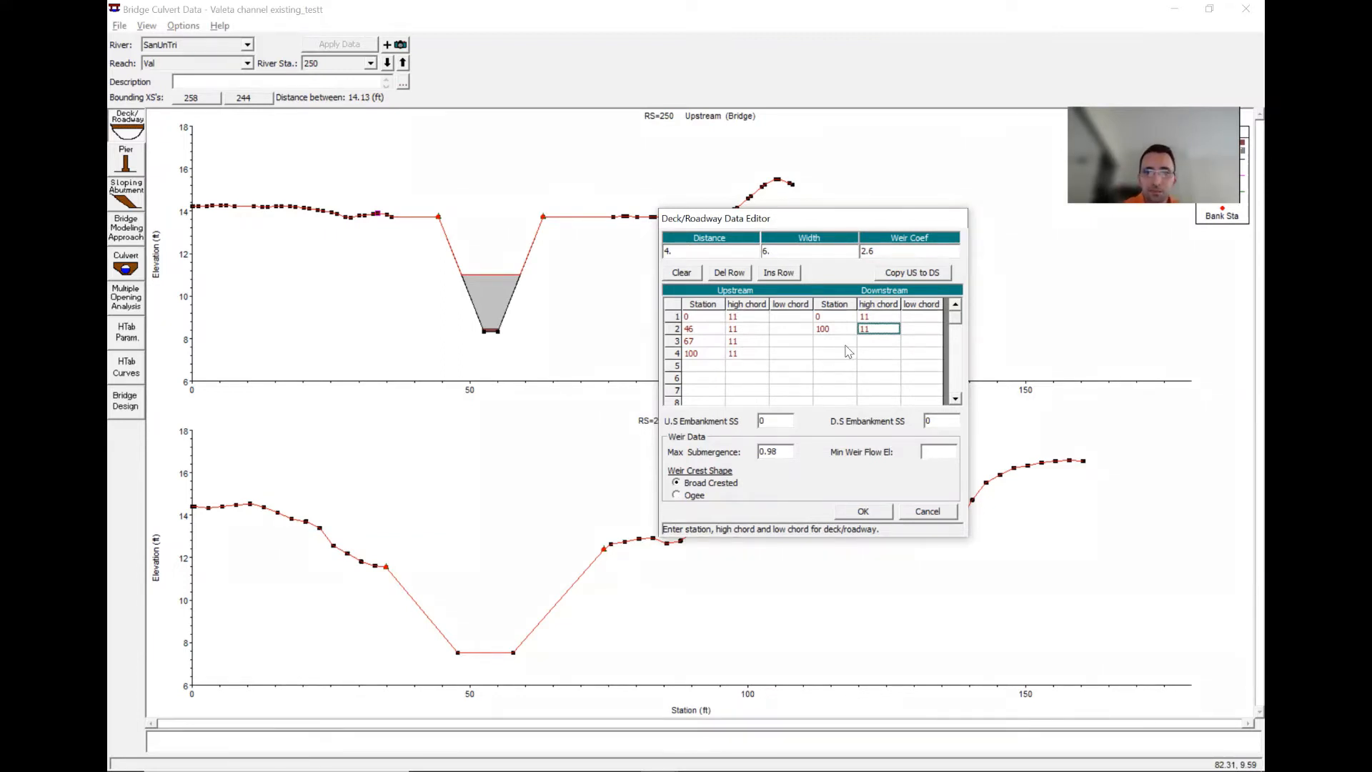
click(863, 512)
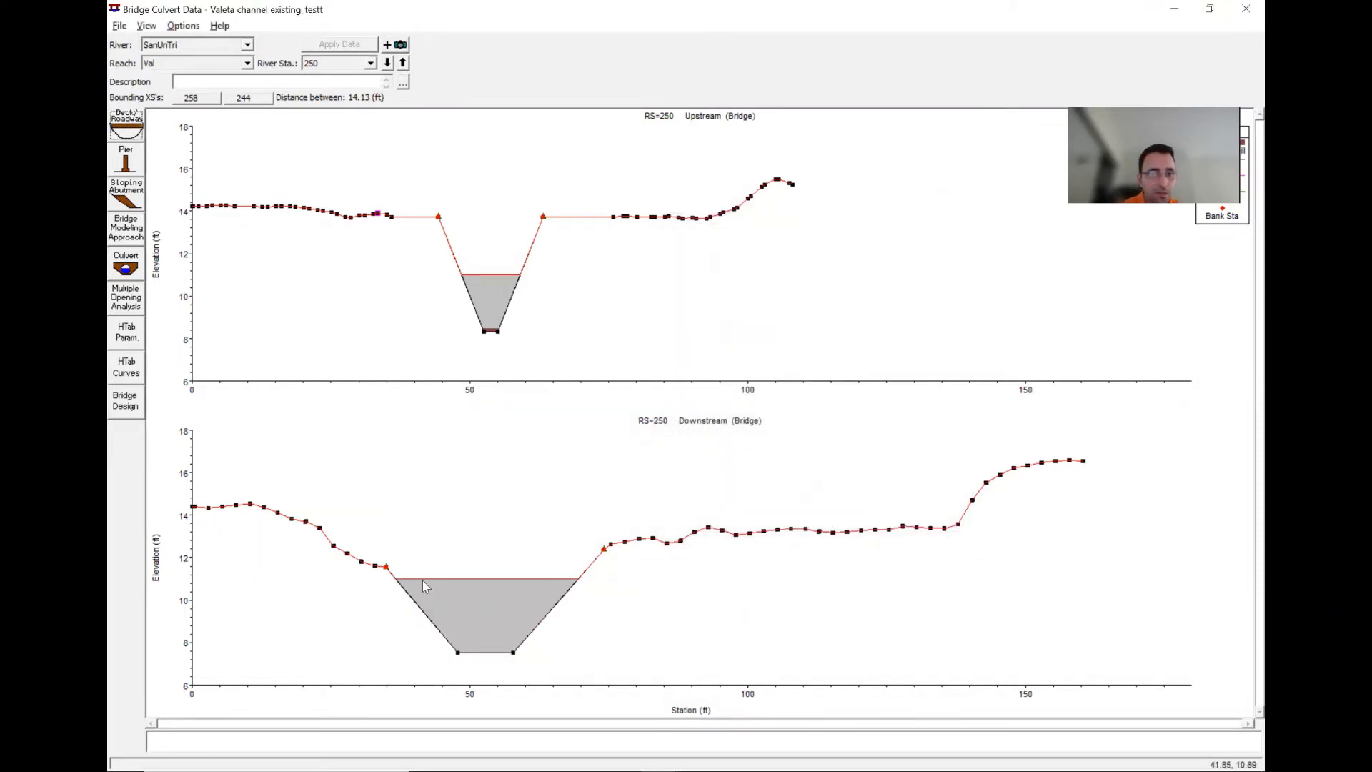
- Reopen the deck editor, set upstream and downstream embankment side slopes to 2, and accept
click(128, 124)
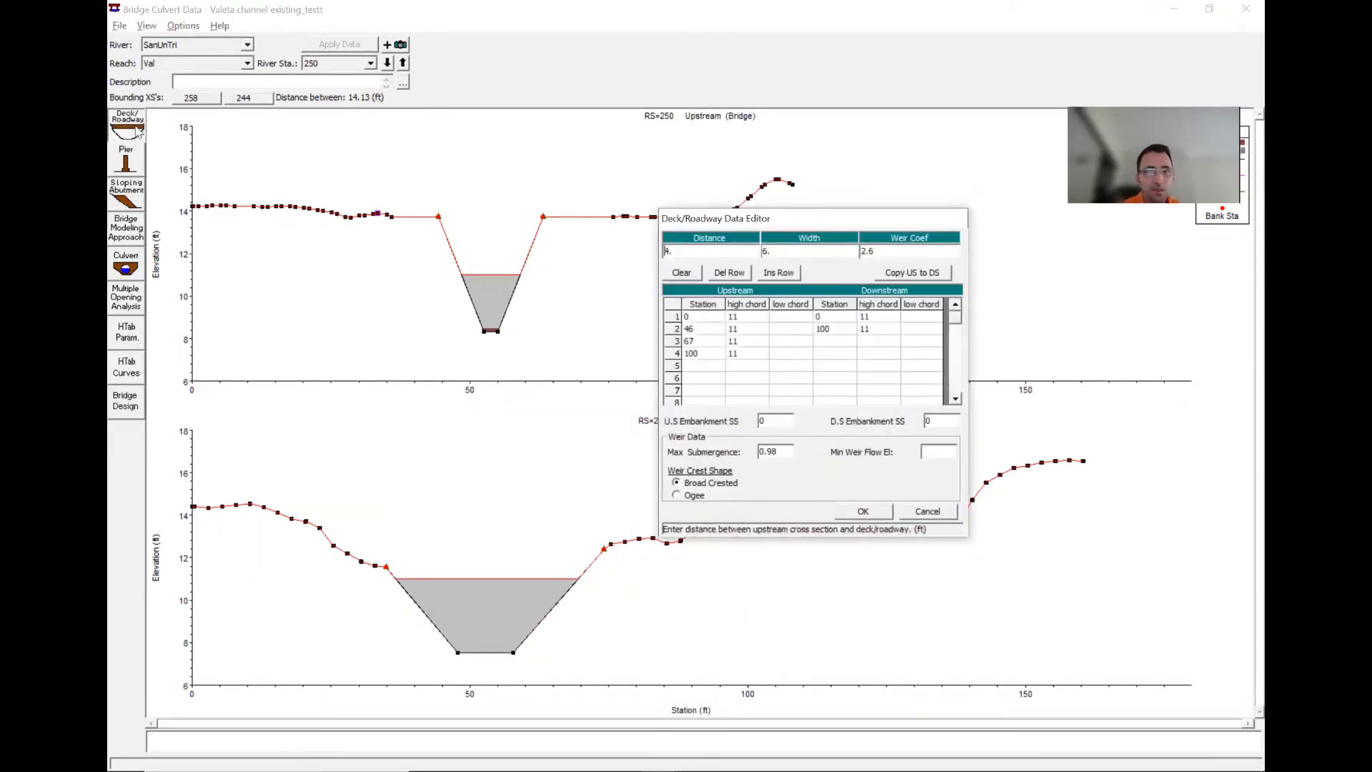
click(770, 420)
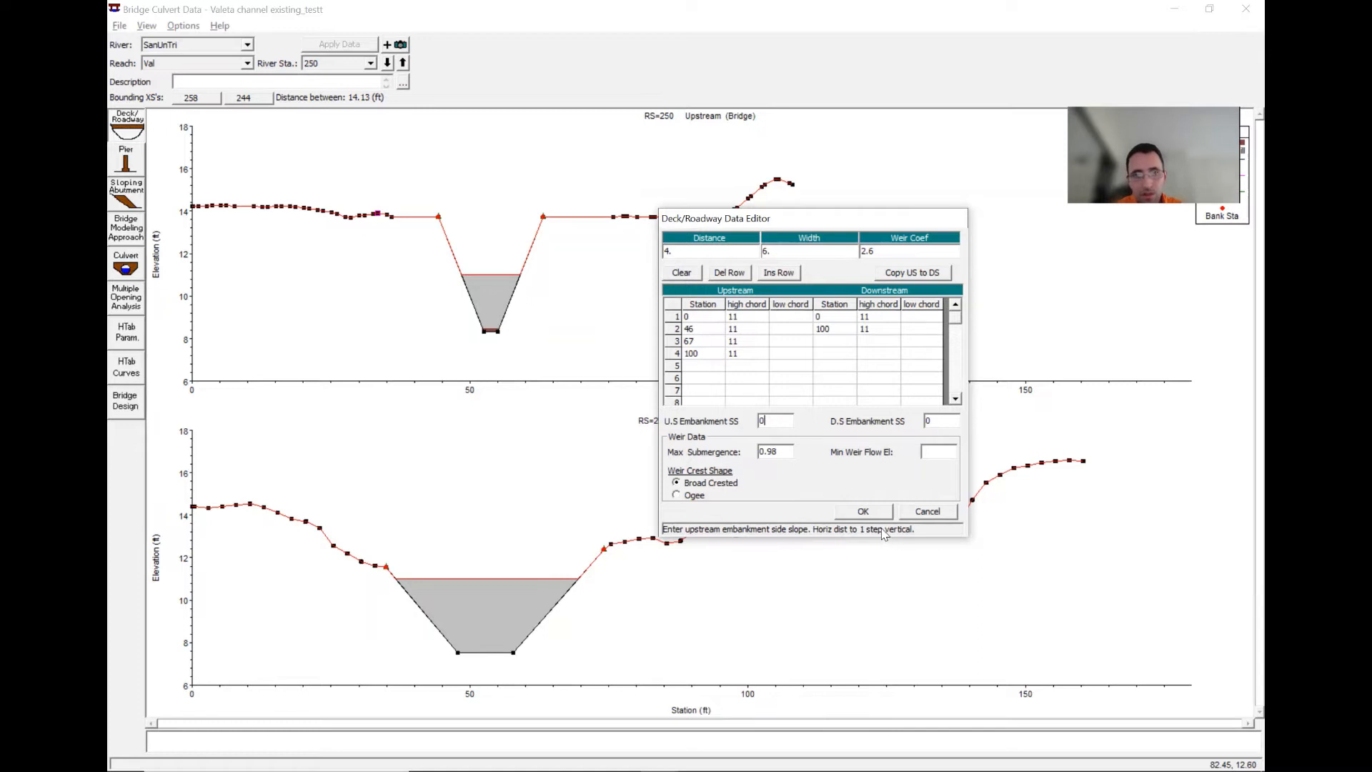
double_click(763, 420)
text(2)
click(936, 420)
text(2)
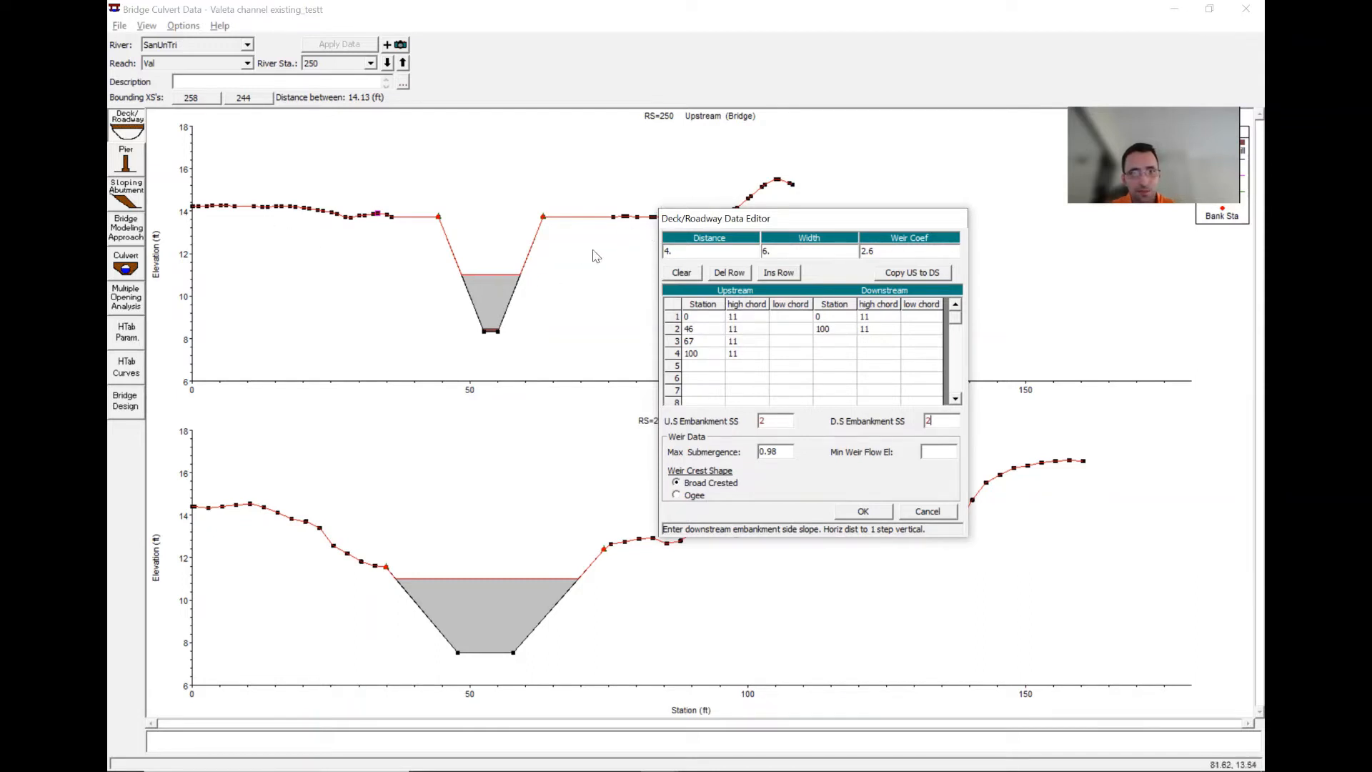
click(743, 319)
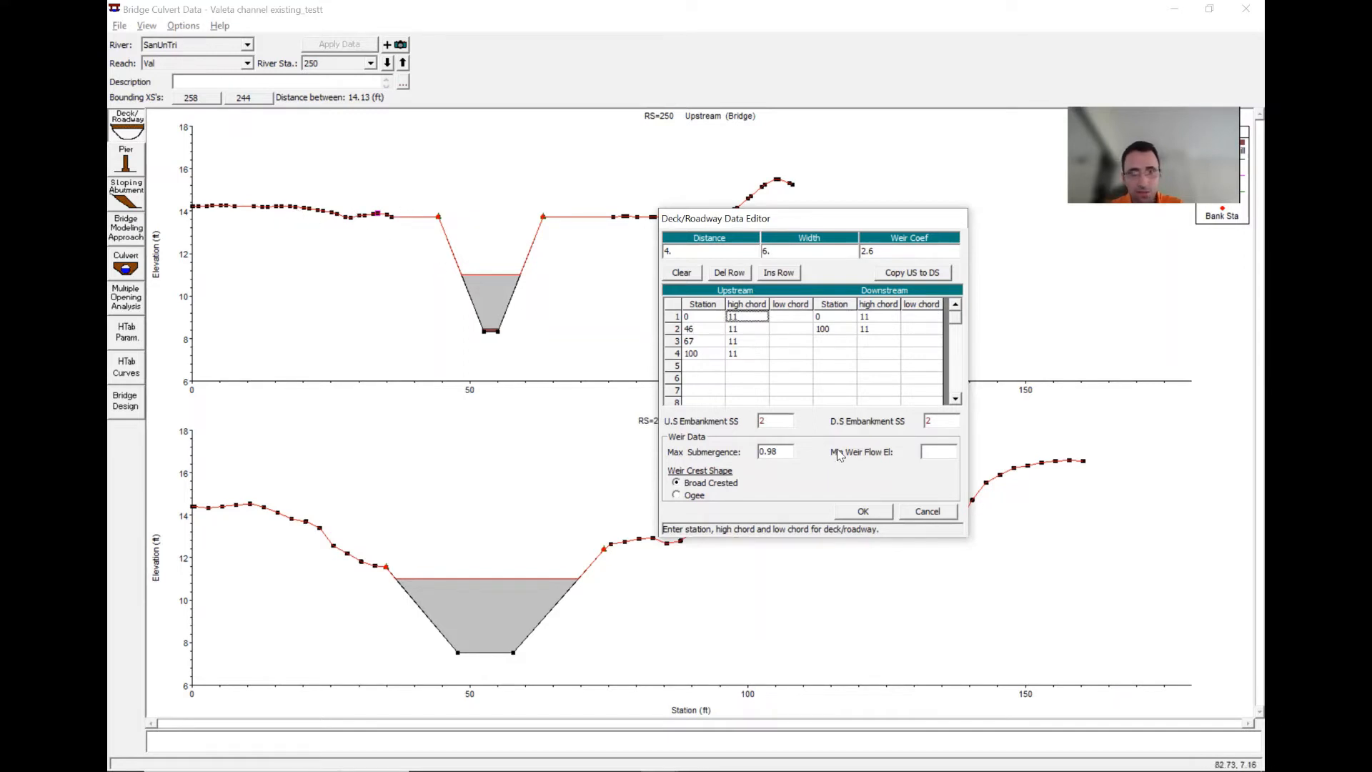
click(863, 511)
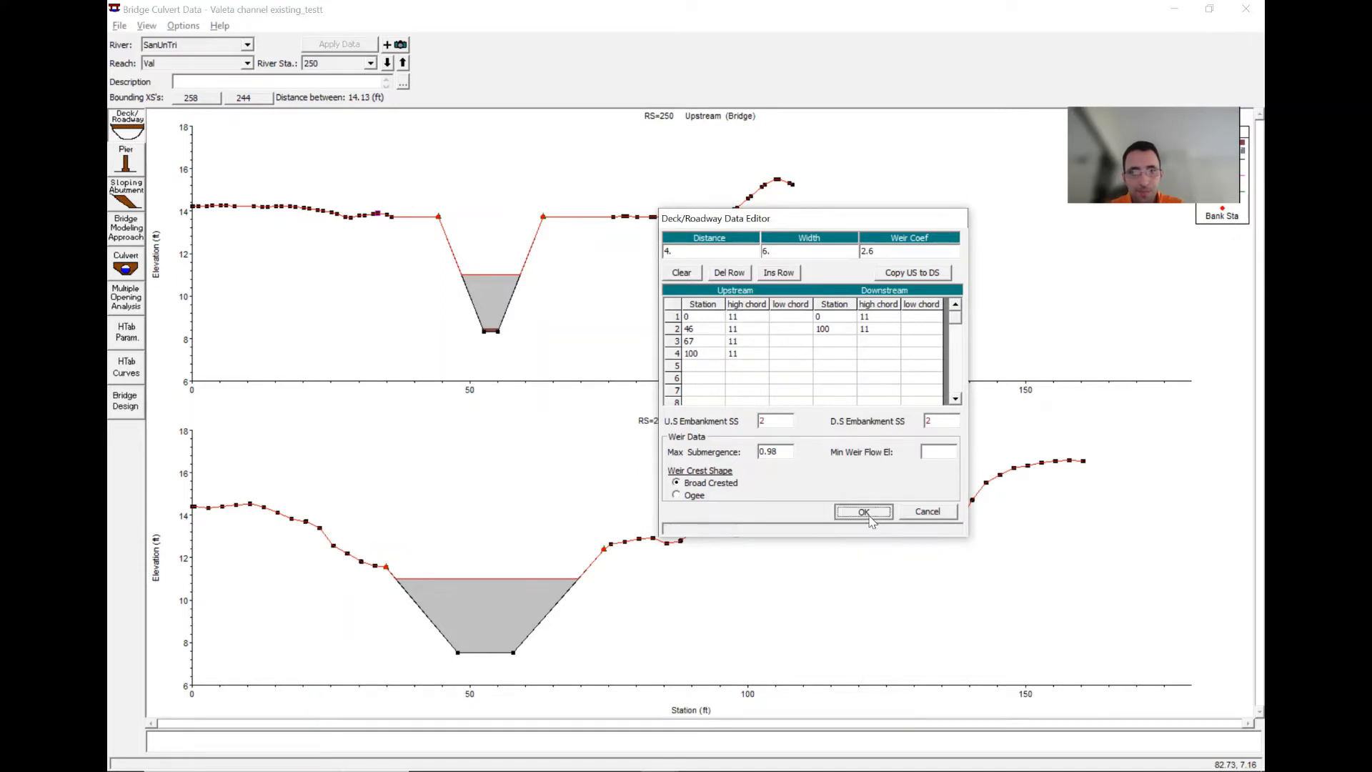
- Open the Culvert editor and set diameter 2, distance to upstream cross section 4 and culvert length 12
click(133, 266)
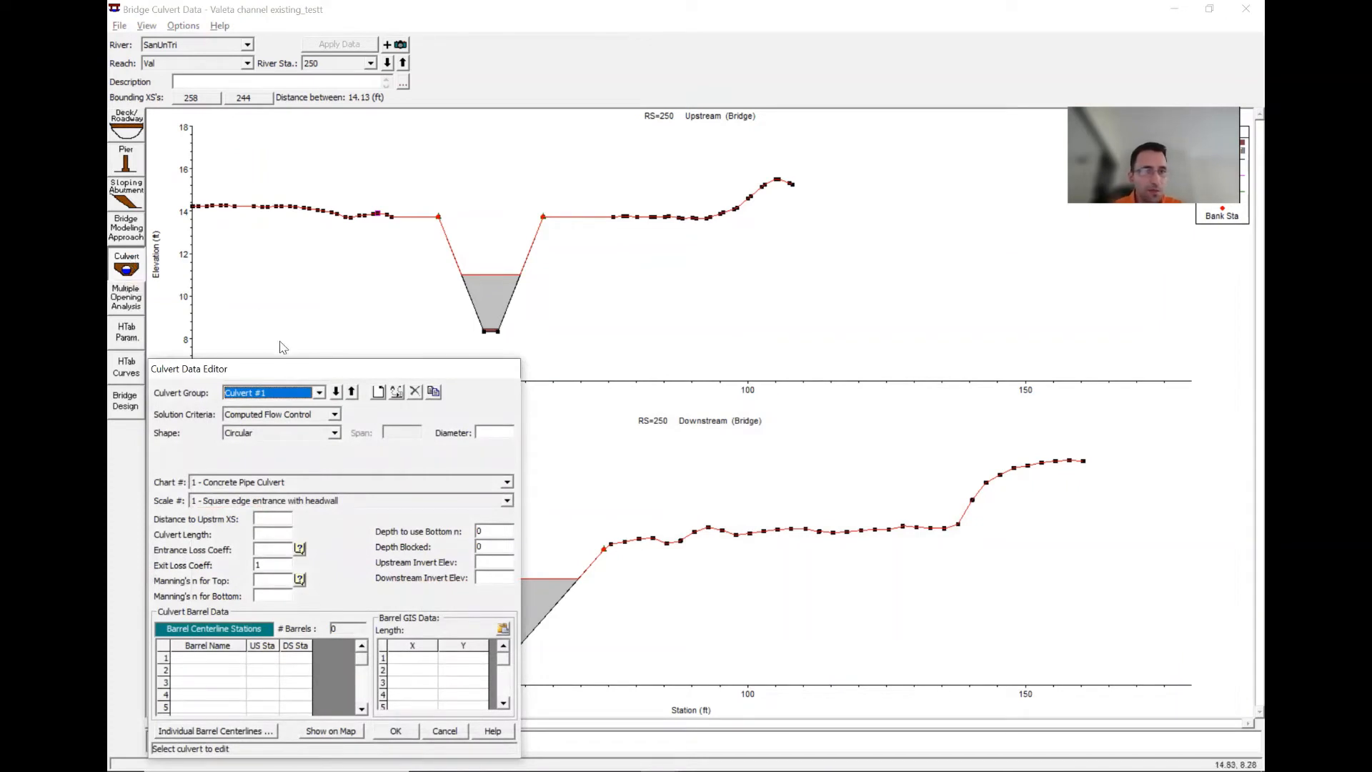
drag(298, 371, 866, 237)
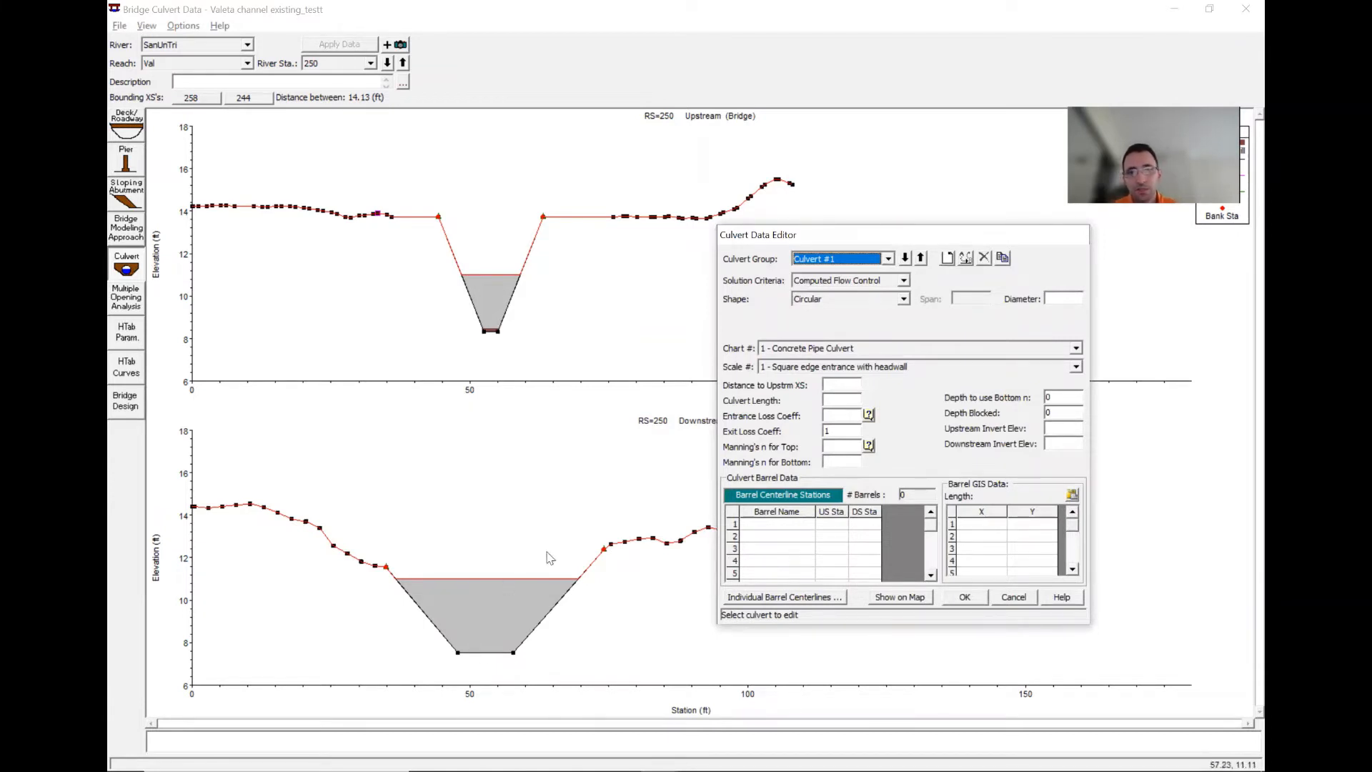
click(1069, 292)
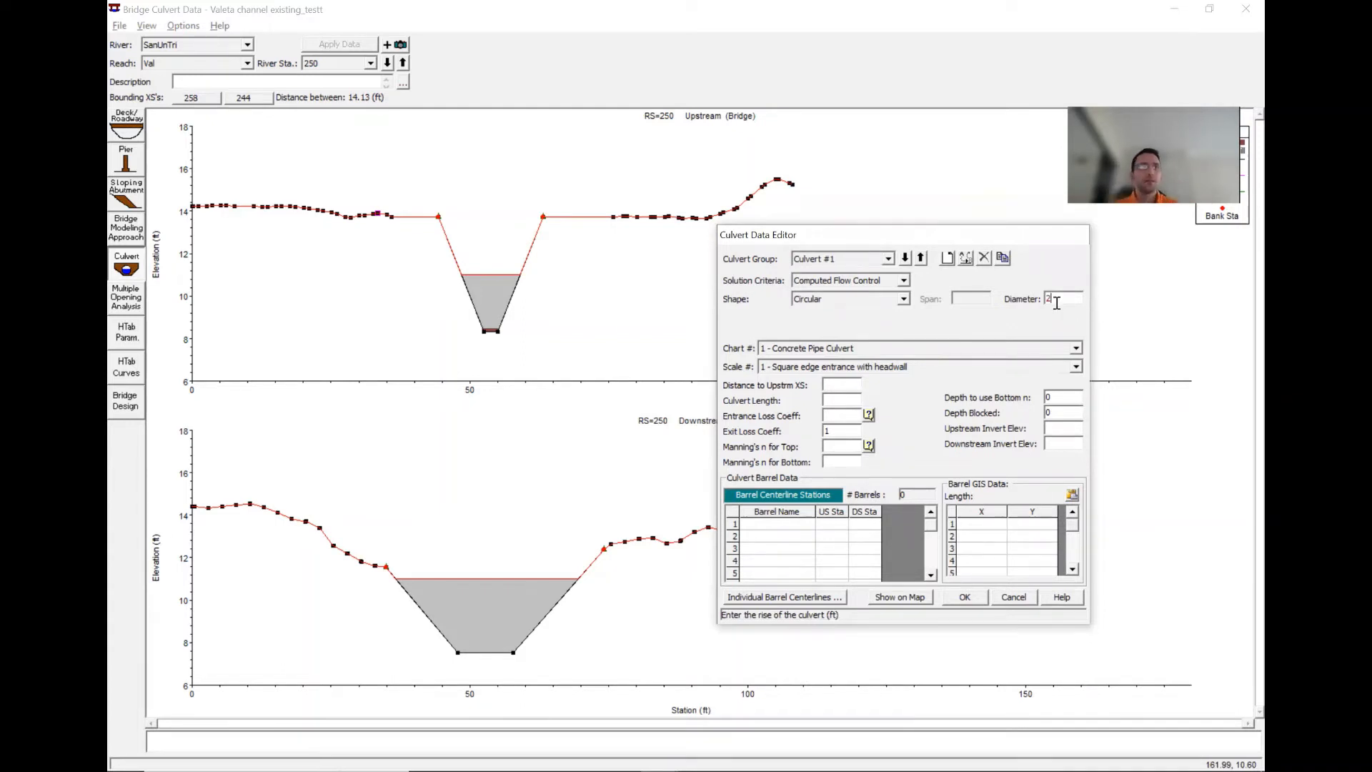
click(840, 385)
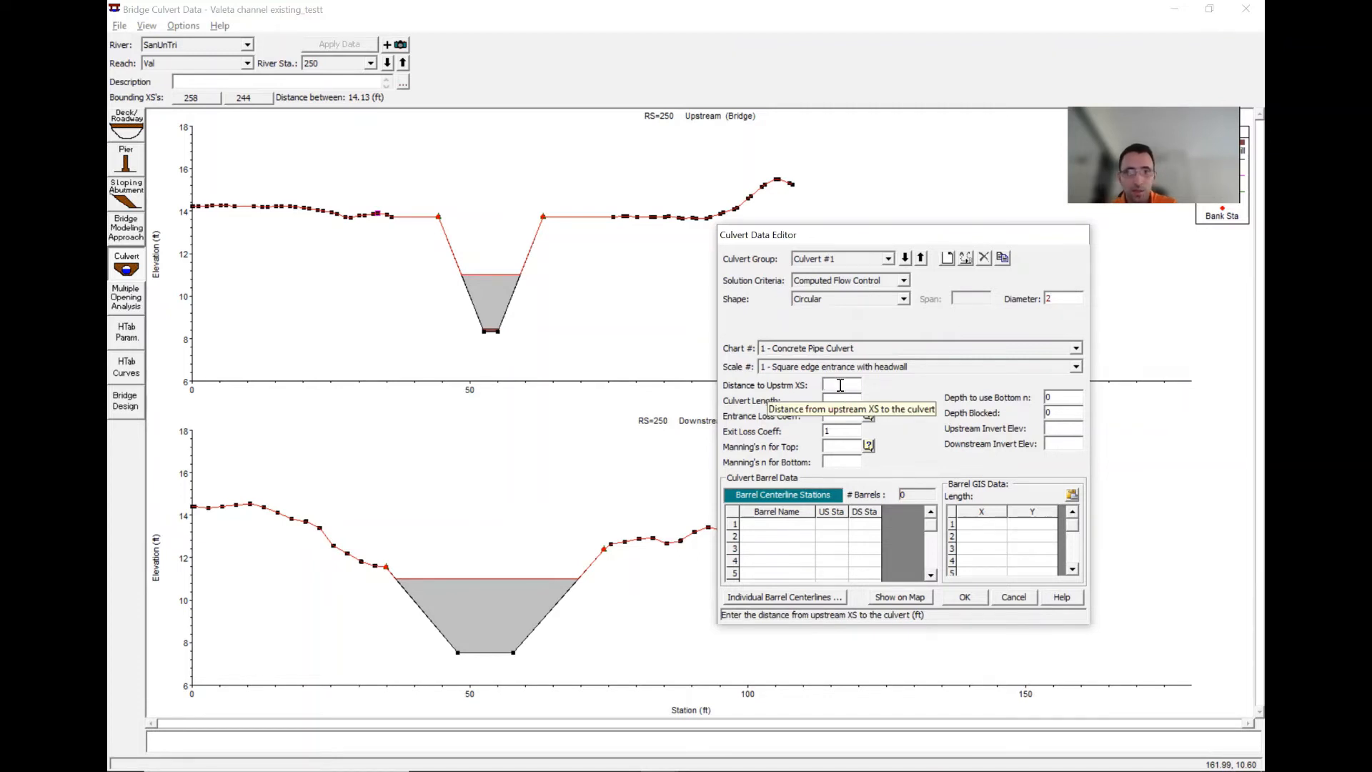
text(4)
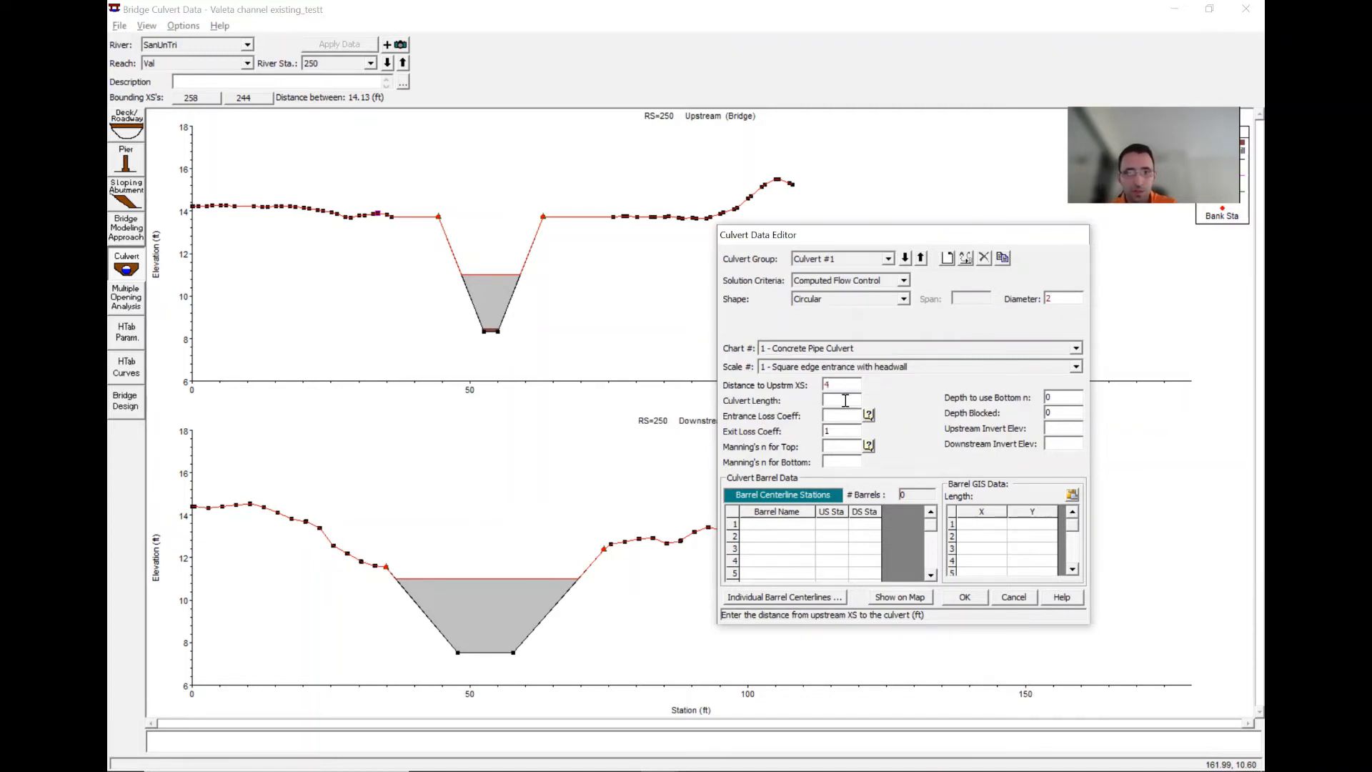
click(845, 401)
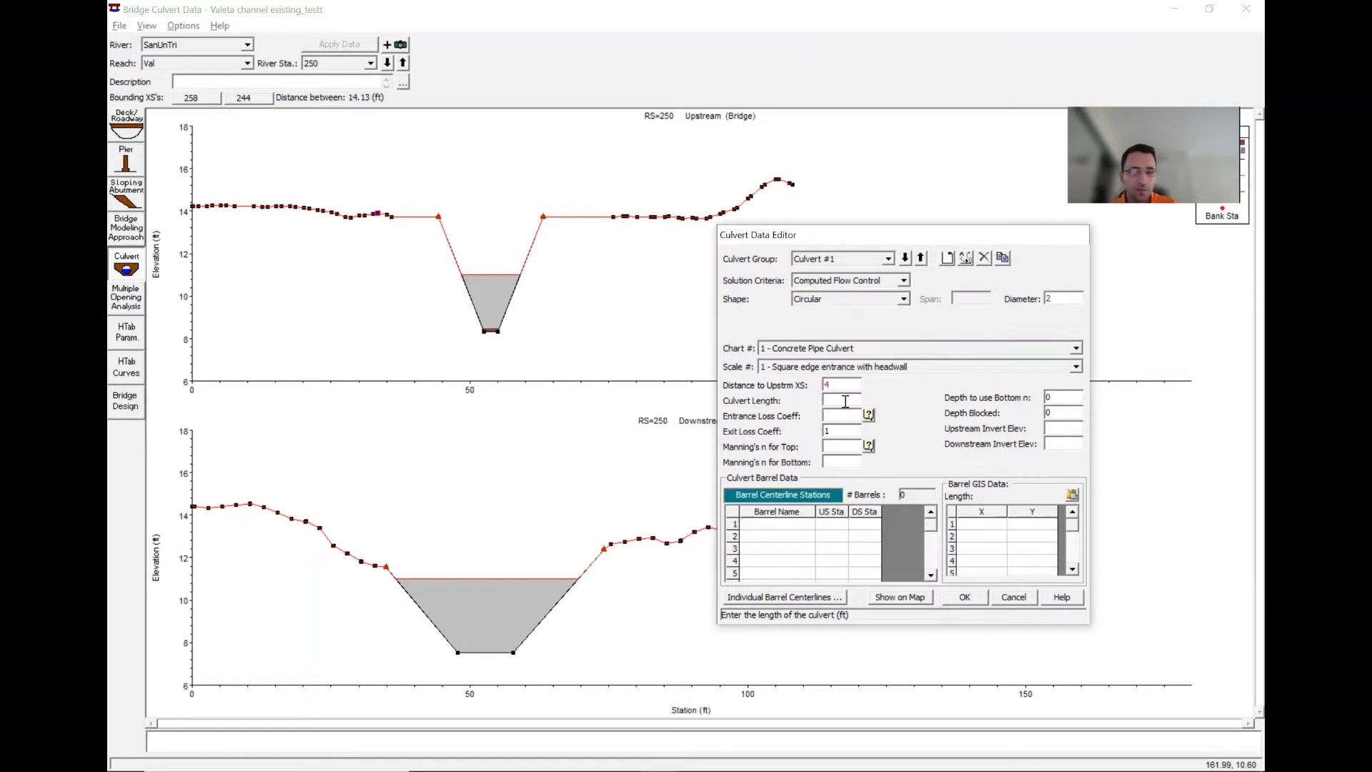
- Set the culvert entrance loss coefficient to 0.7 and Manning's n for top and bottom to 0.013
click(844, 415)
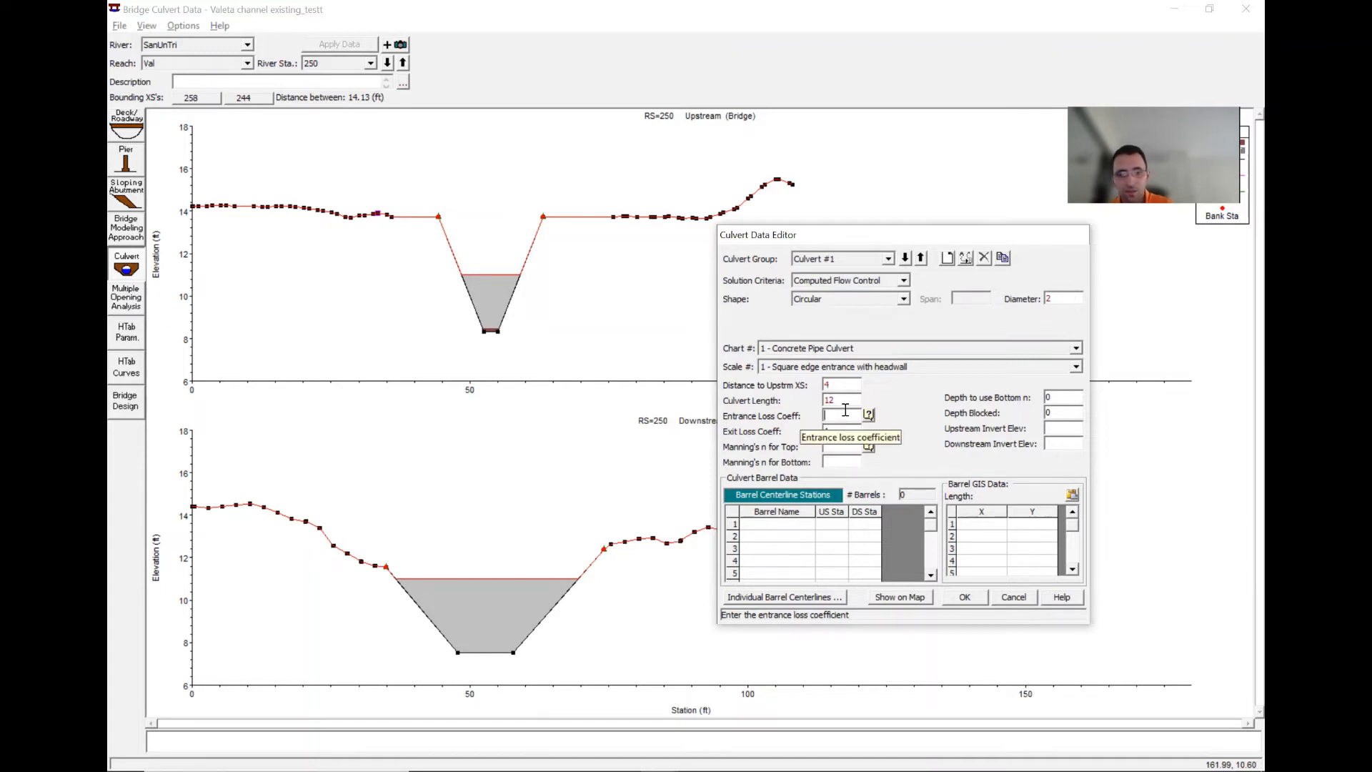
text(0.)
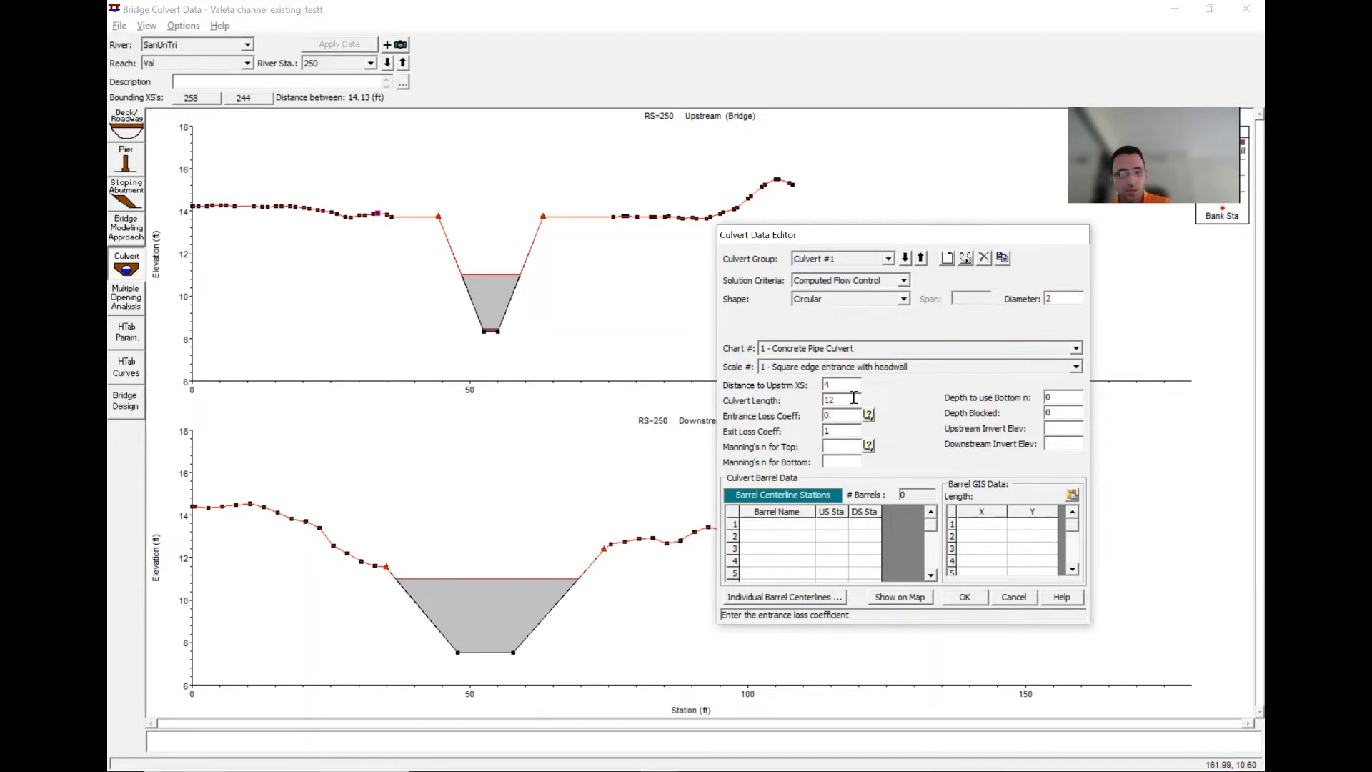
text(7)
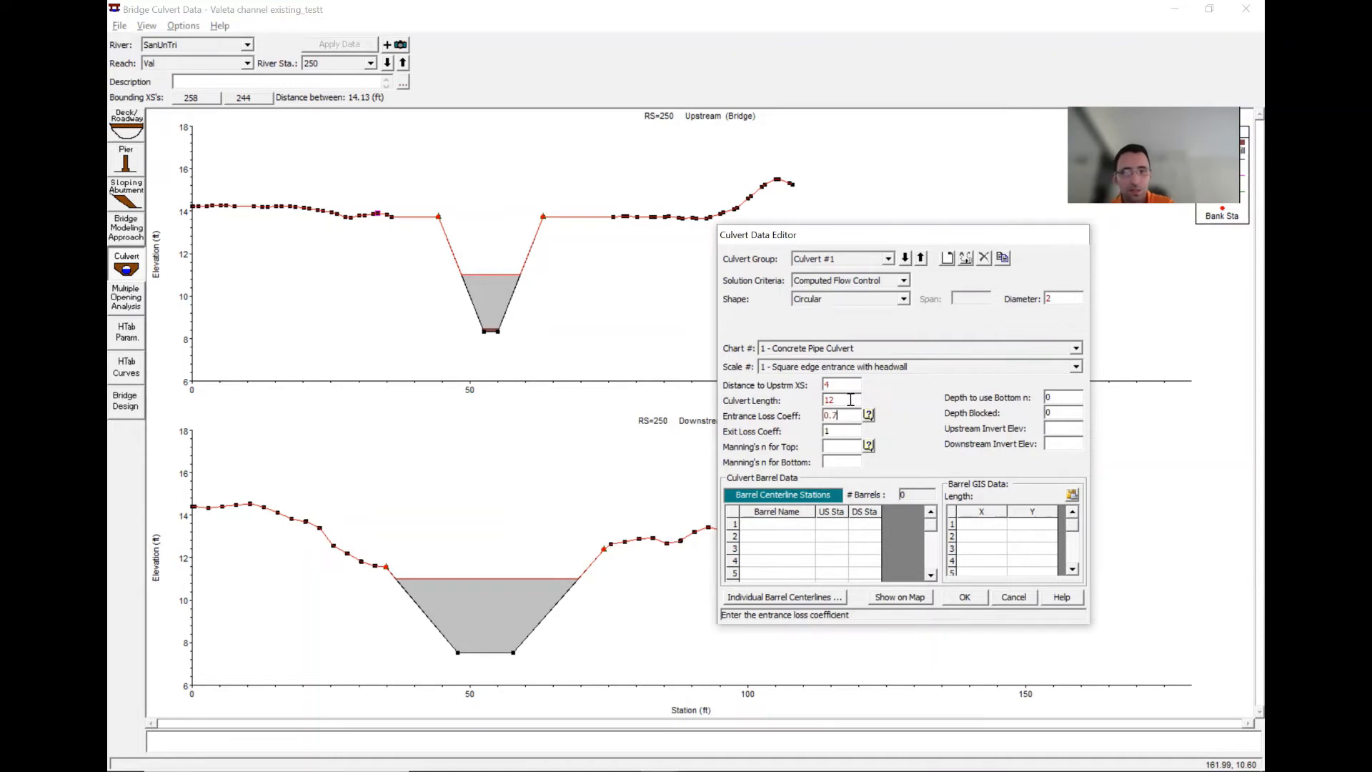
click(833, 448)
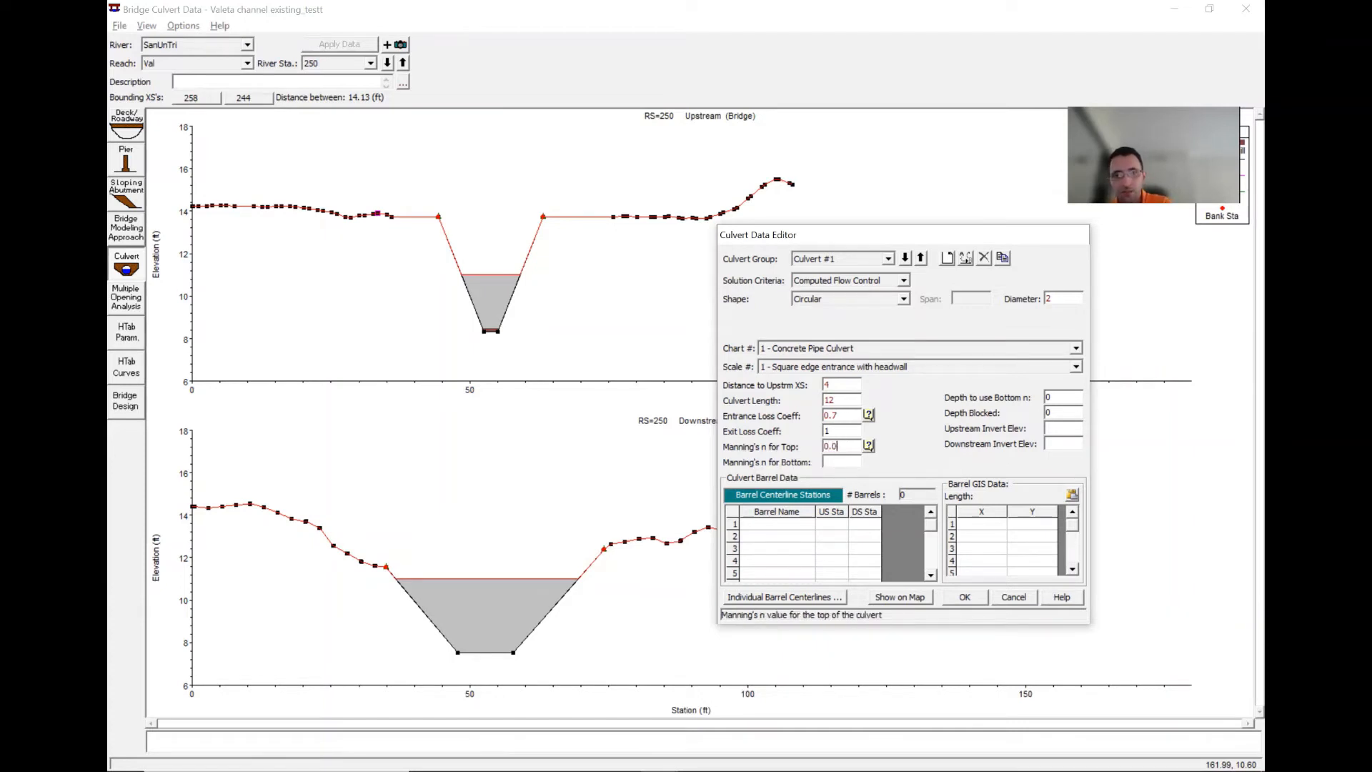
click(847, 463)
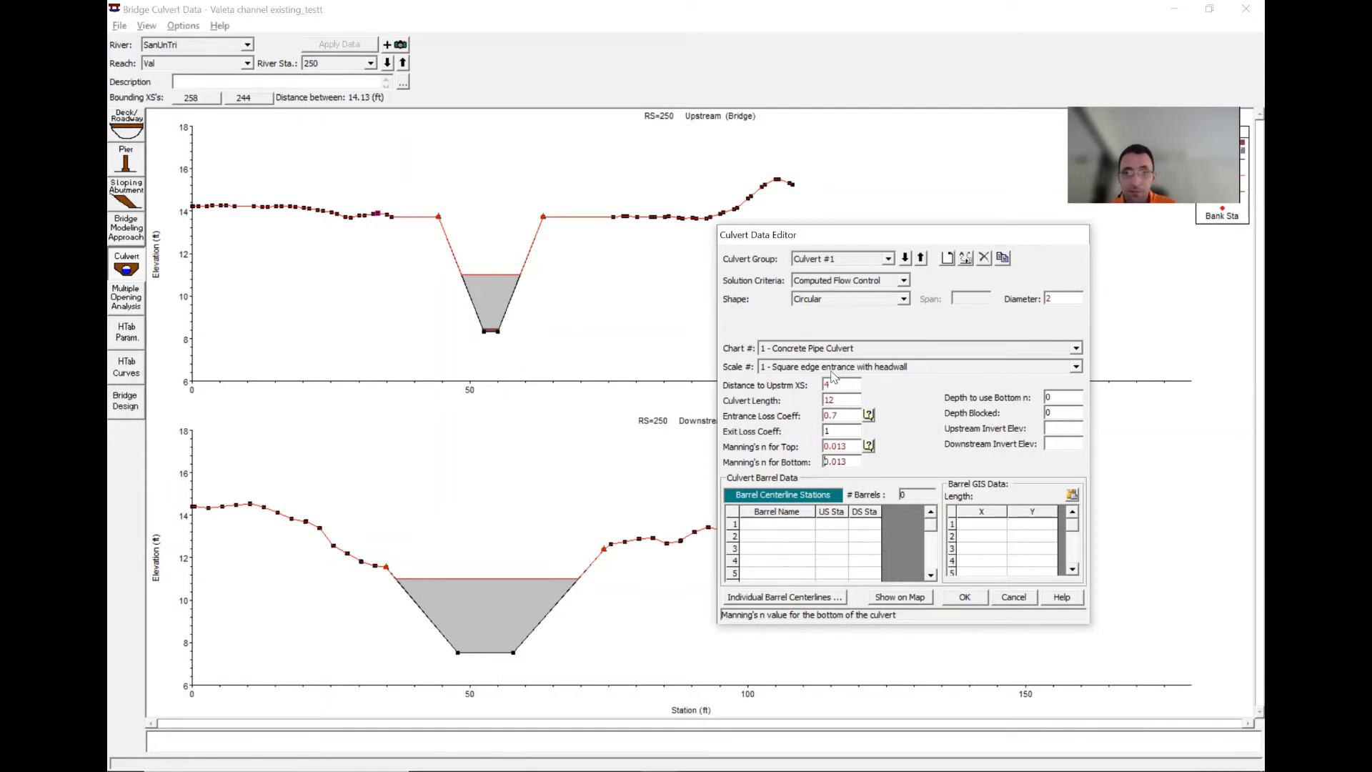
- Set the culvert's upstream invert elevation to 8.3 and downstream invert elevation to 7.6, and accept the culvert data
click(1057, 428)
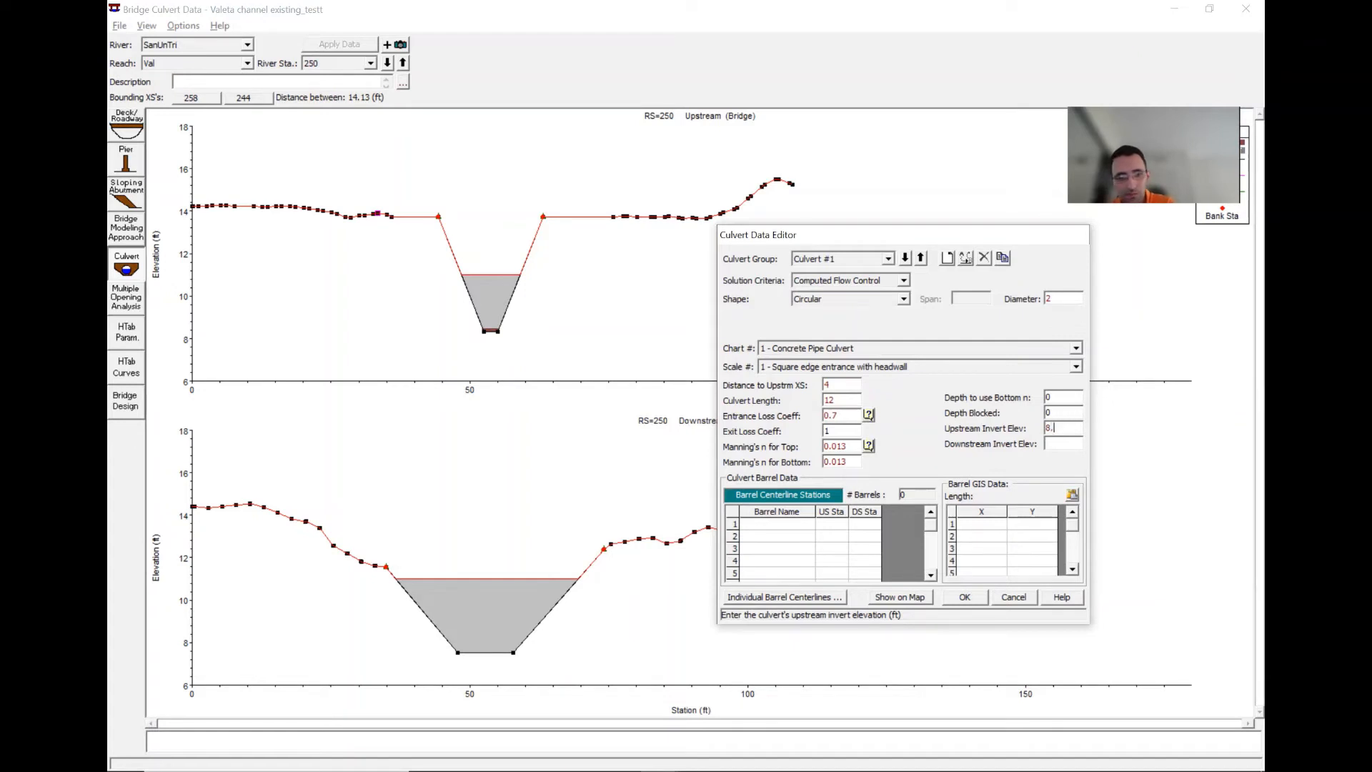
key(BackSpace)
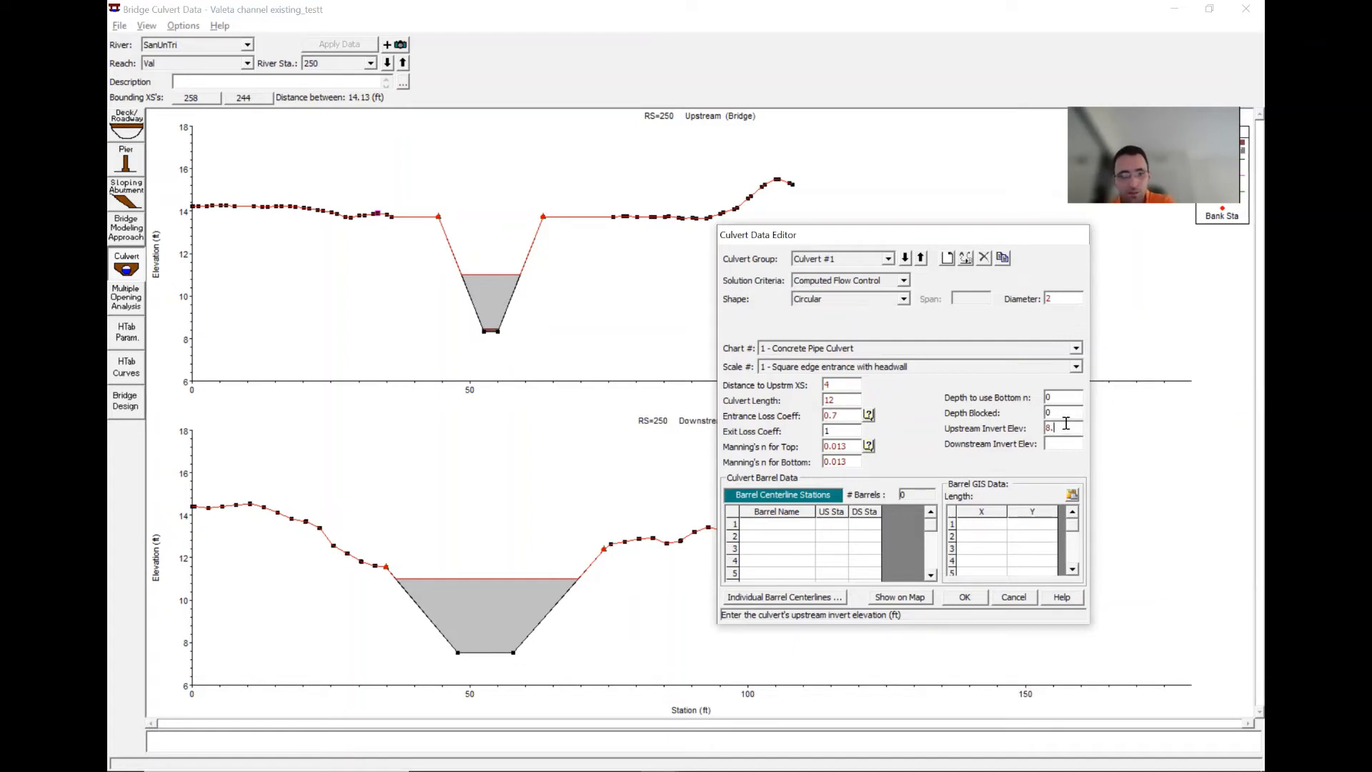
text(3)
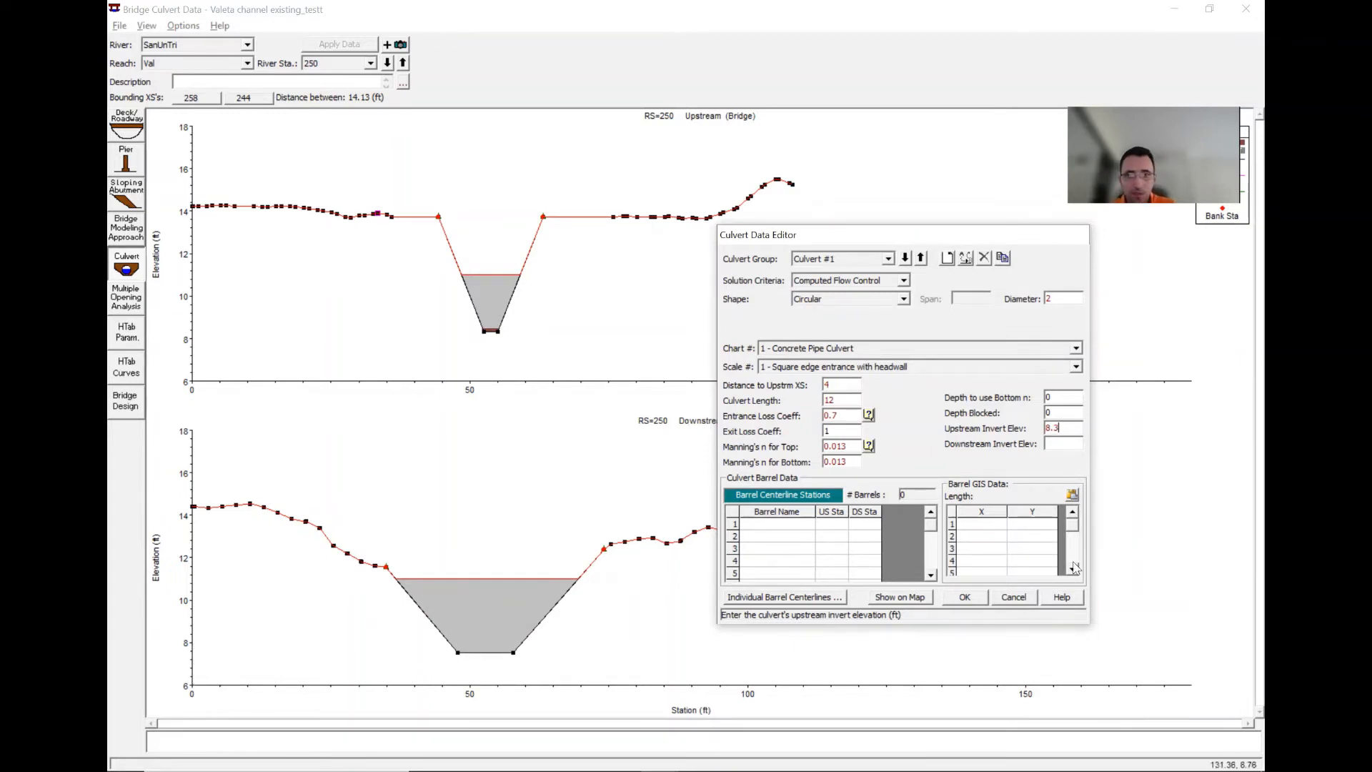
click(1063, 442)
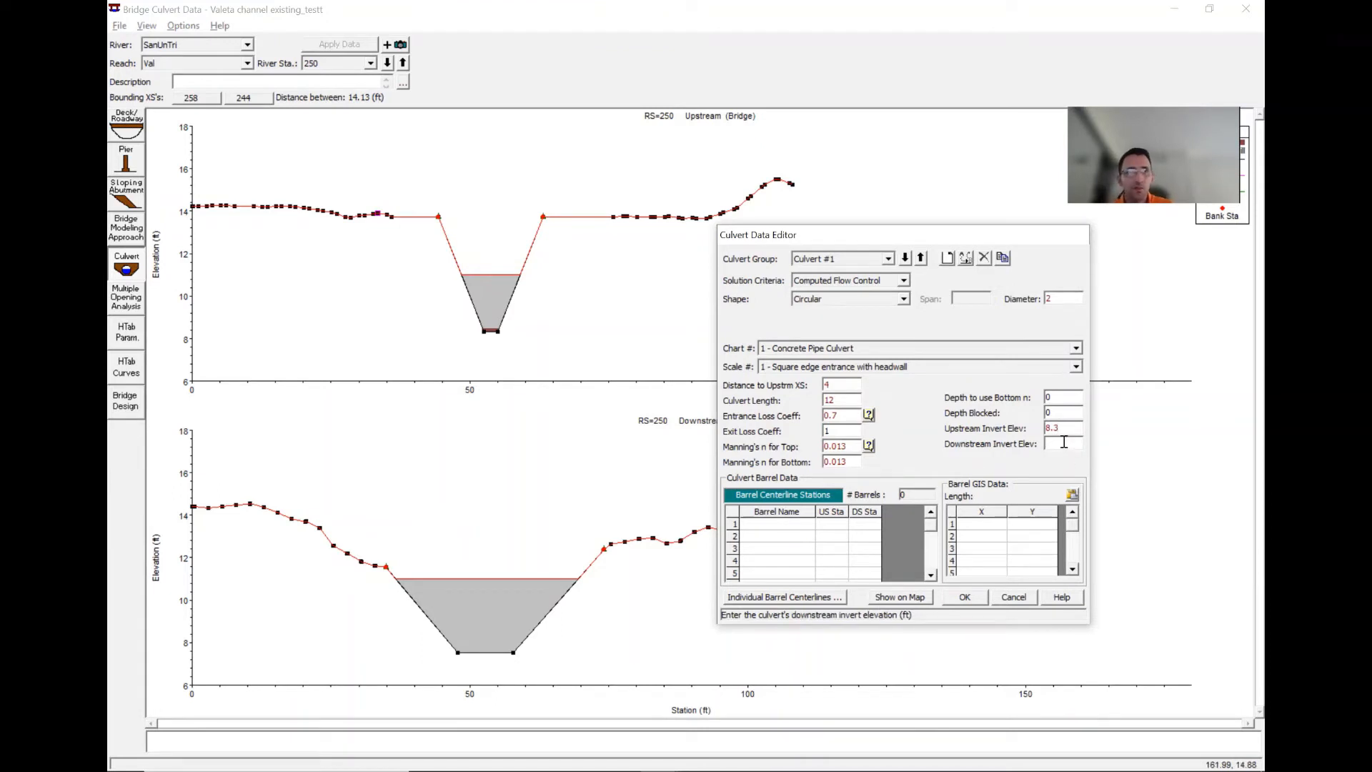
text(7.6)
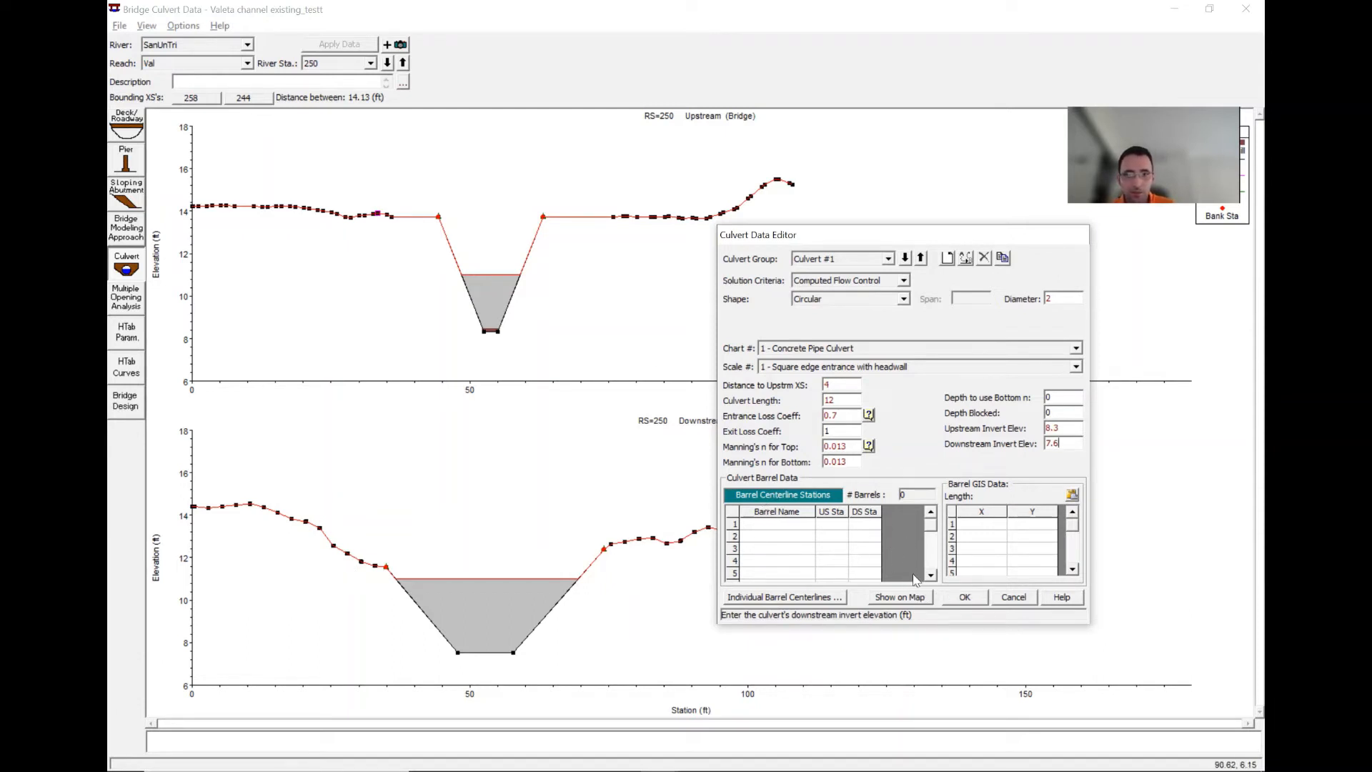
click(964, 598)
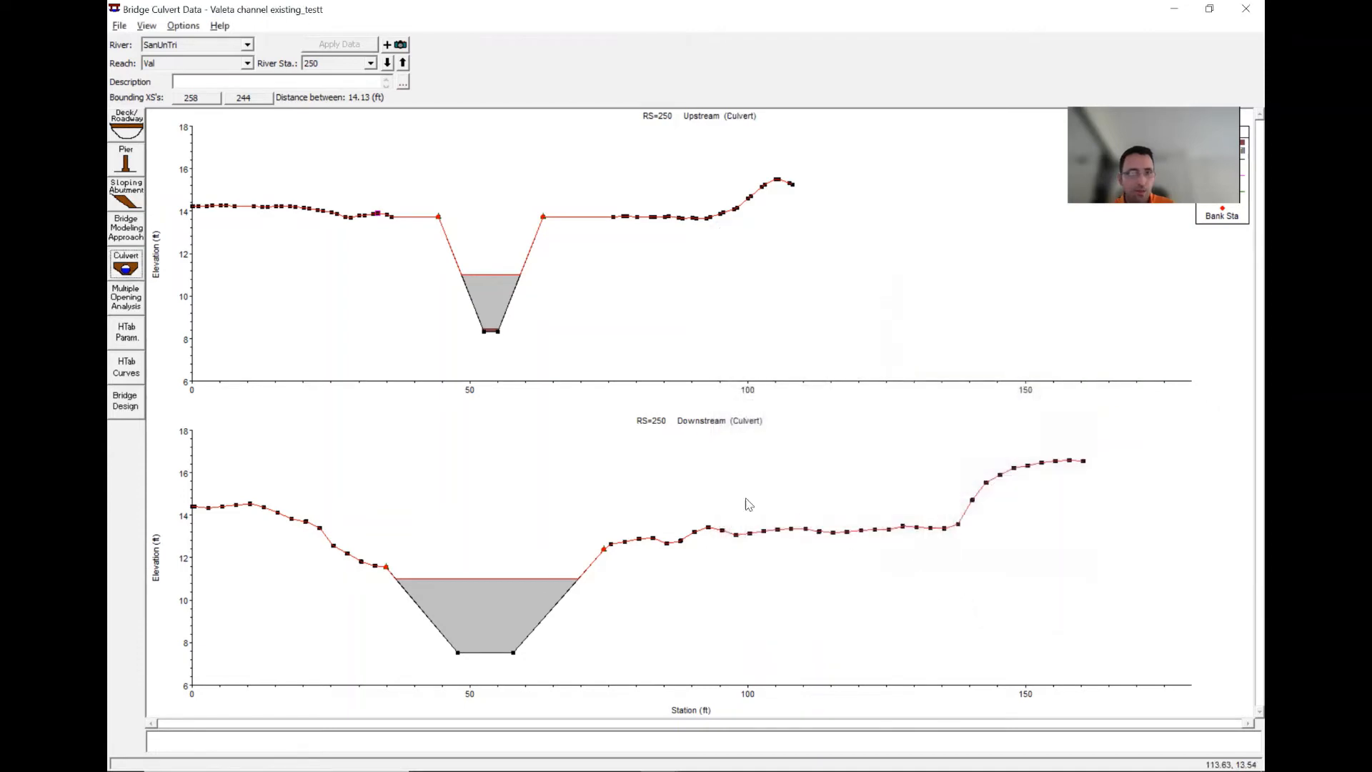
- Reopen the Culvert editor, add a barrel named Br with upstream station 53.7 and downstream station 52.8, and accept
click(126, 266)
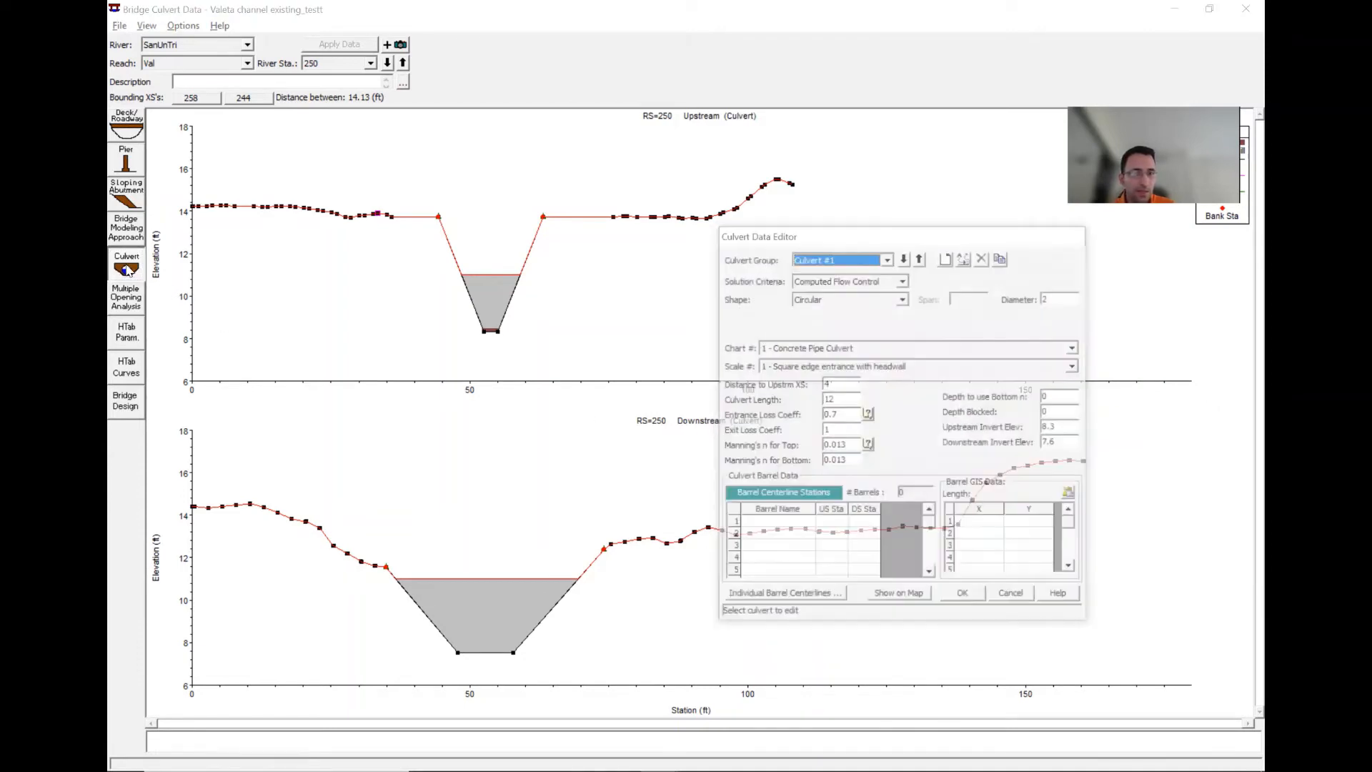
click(763, 526)
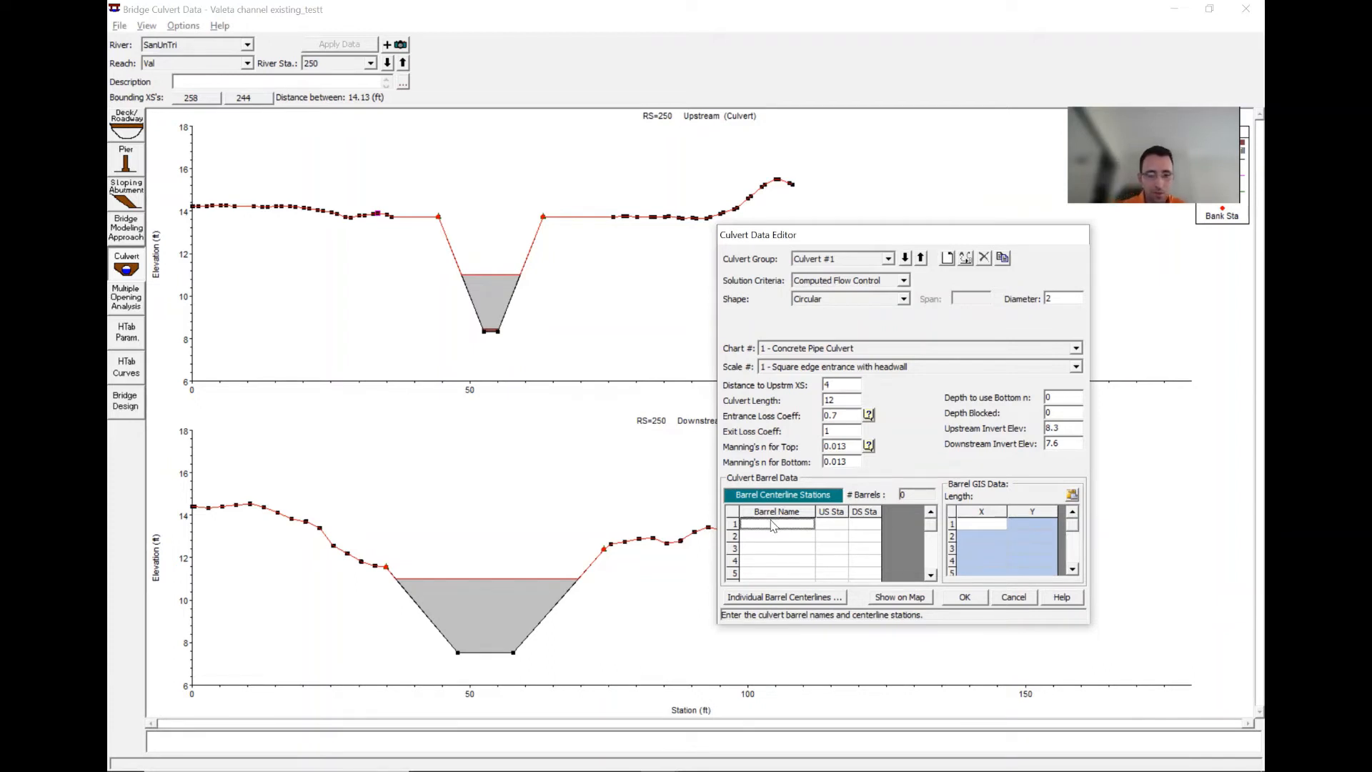
text(Br)
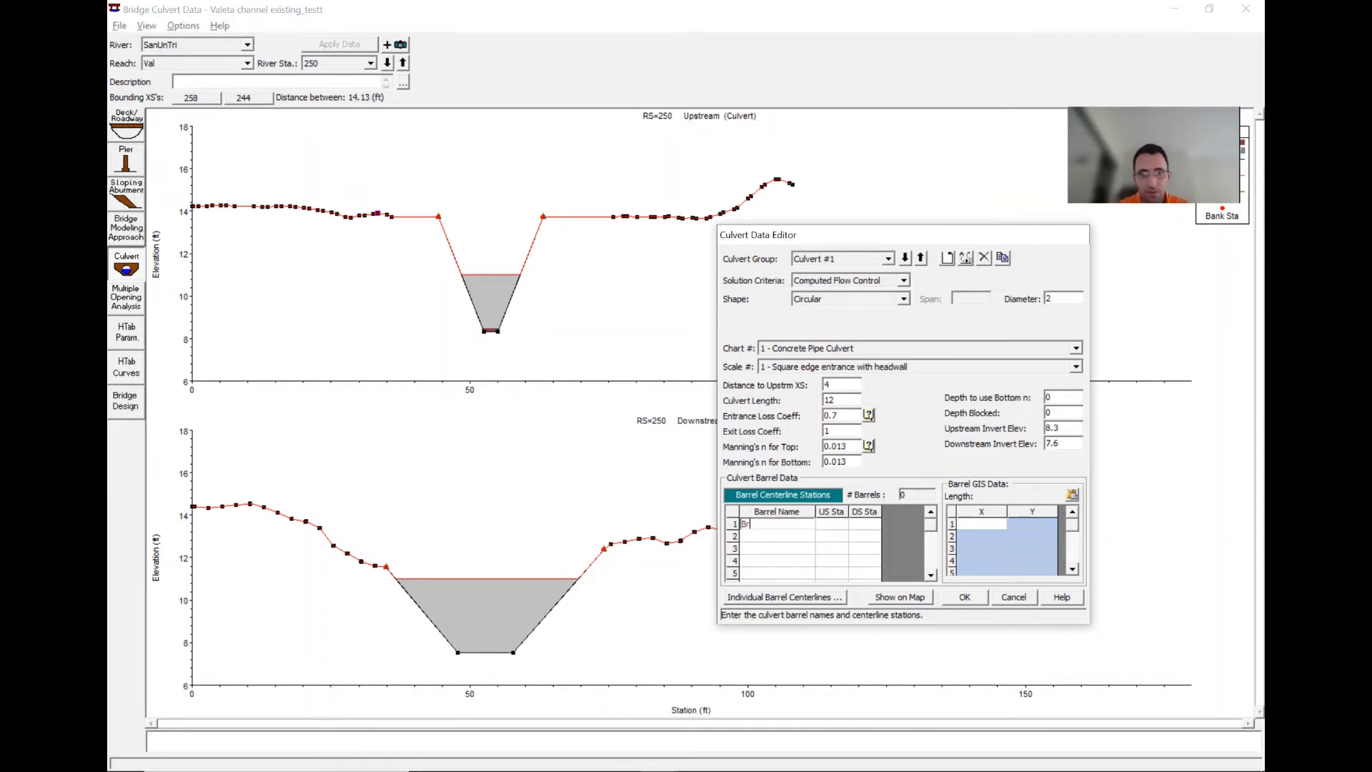
click(836, 525)
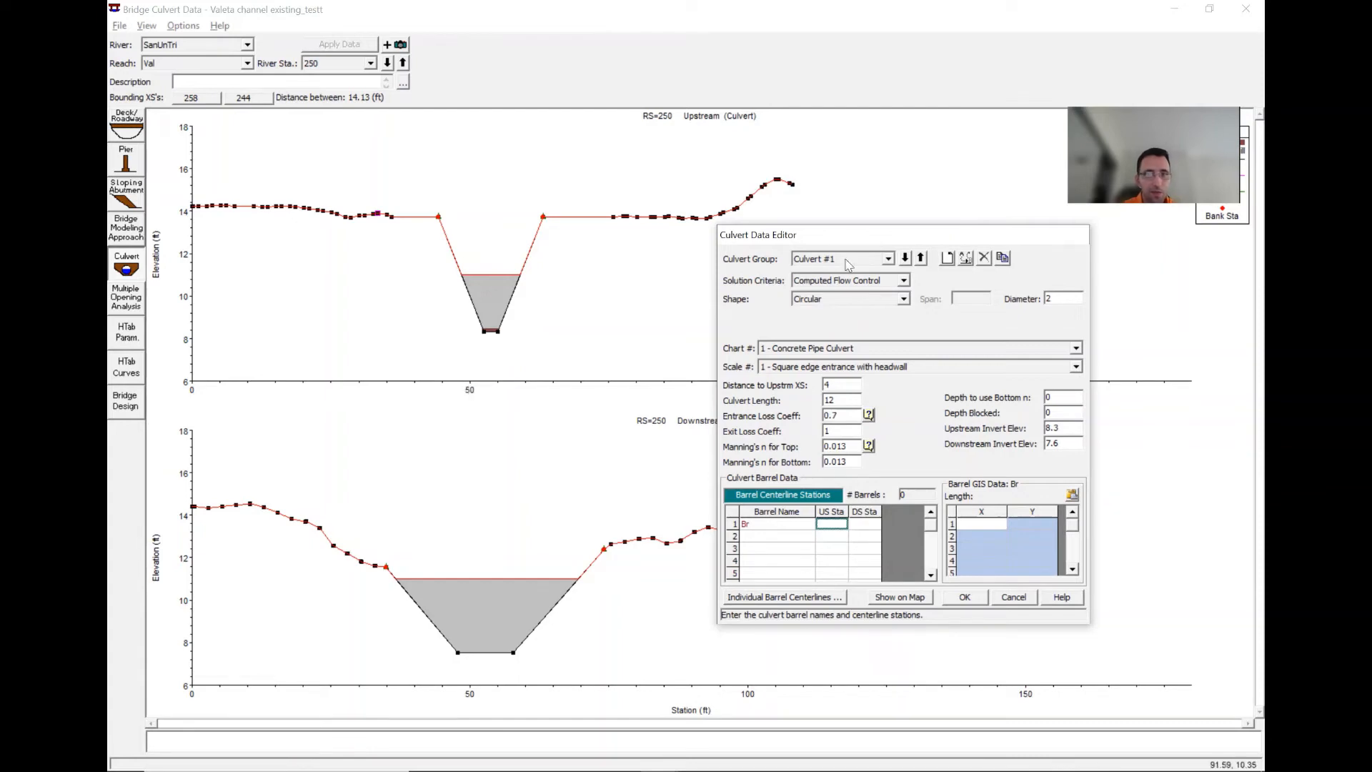
drag(854, 247, 821, 436)
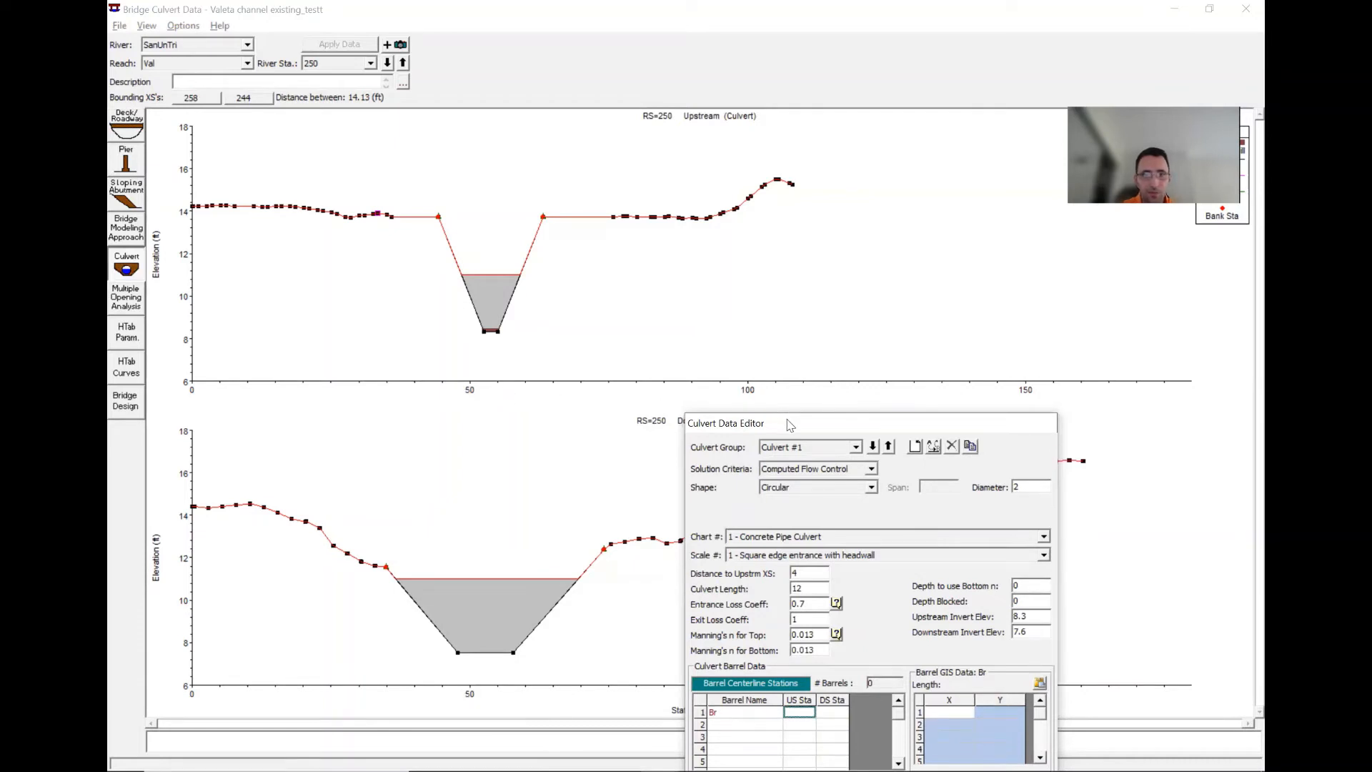
drag(789, 420, 735, 242)
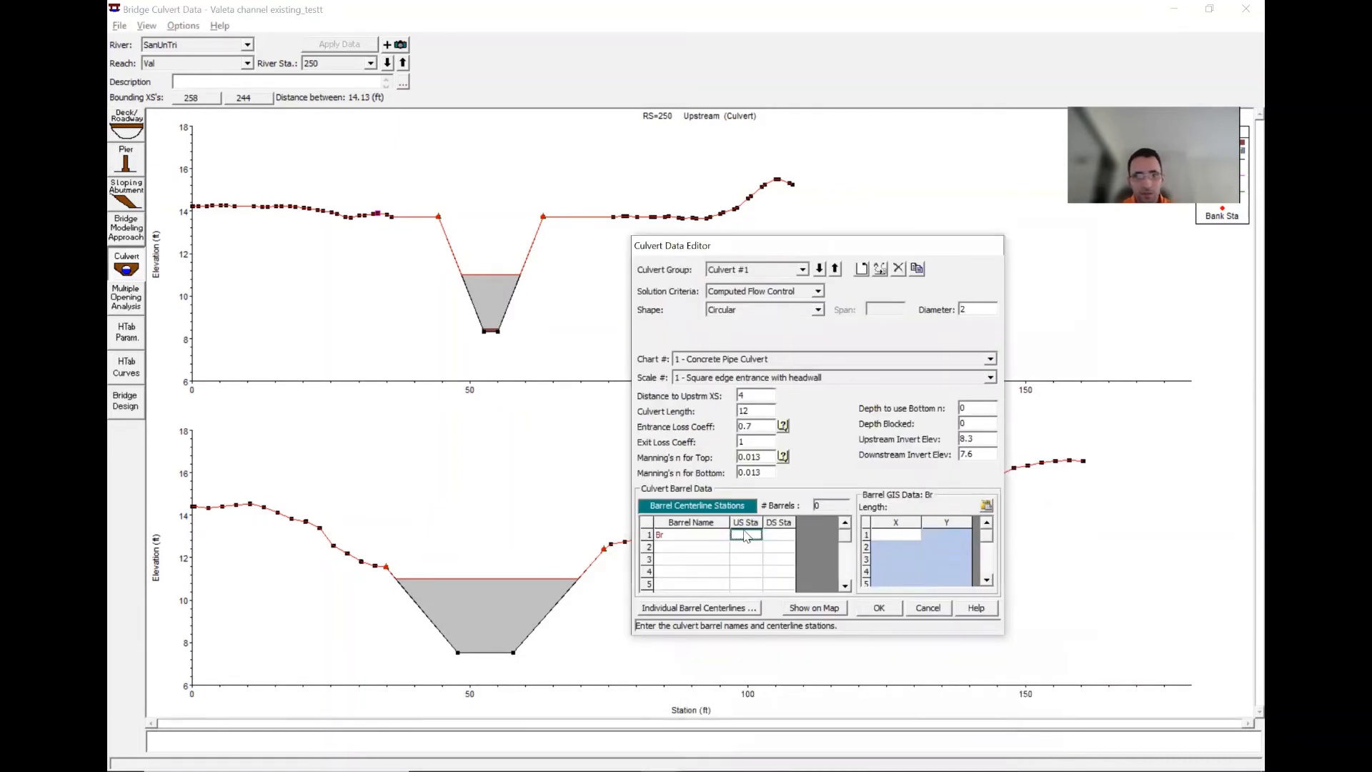
text(53.7)
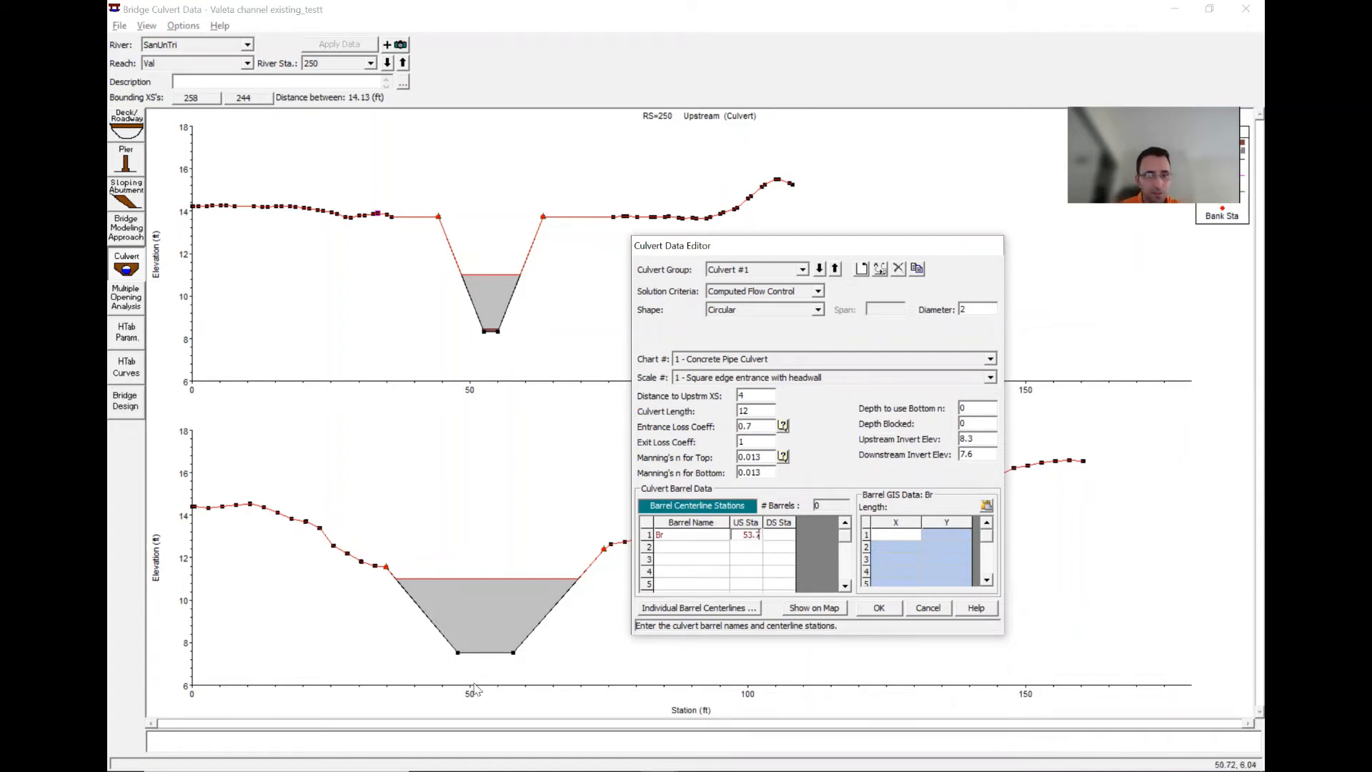
click(778, 536)
text(52.8)
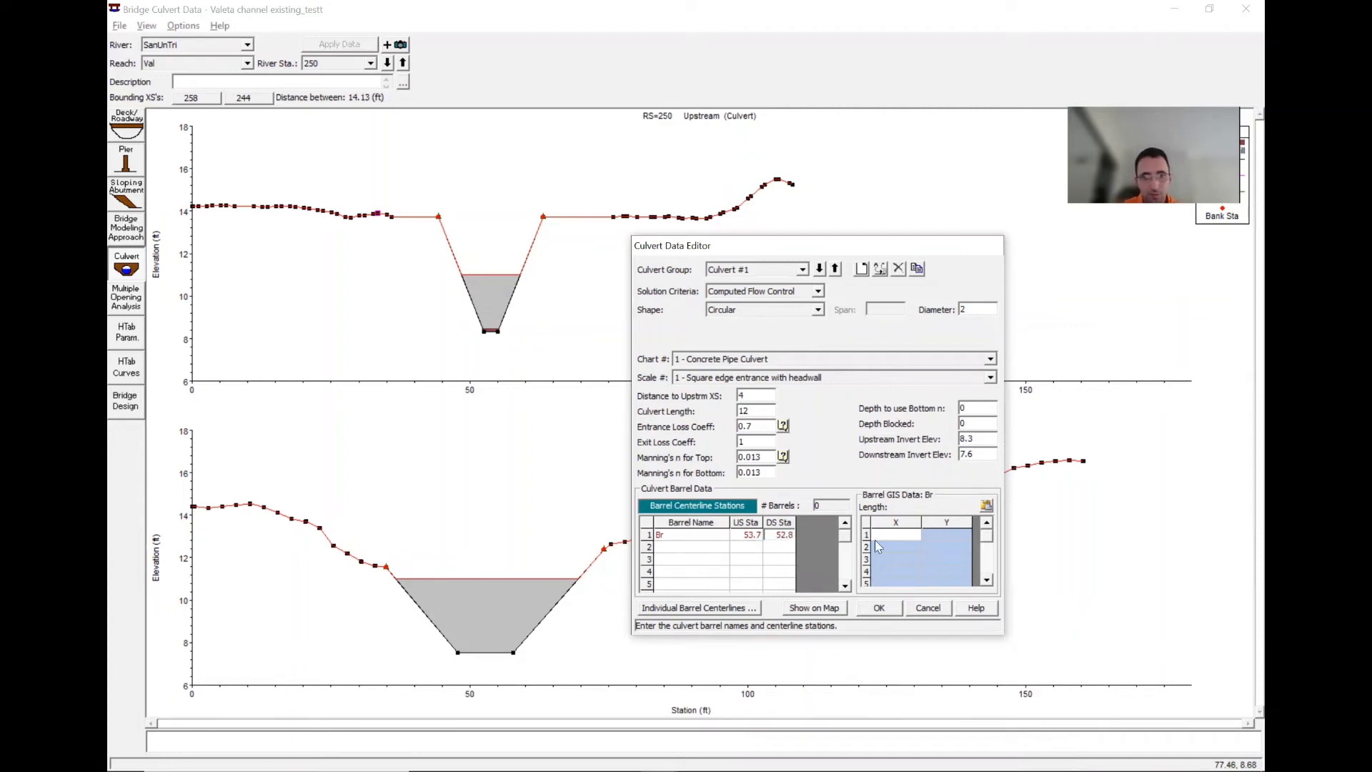
click(879, 608)
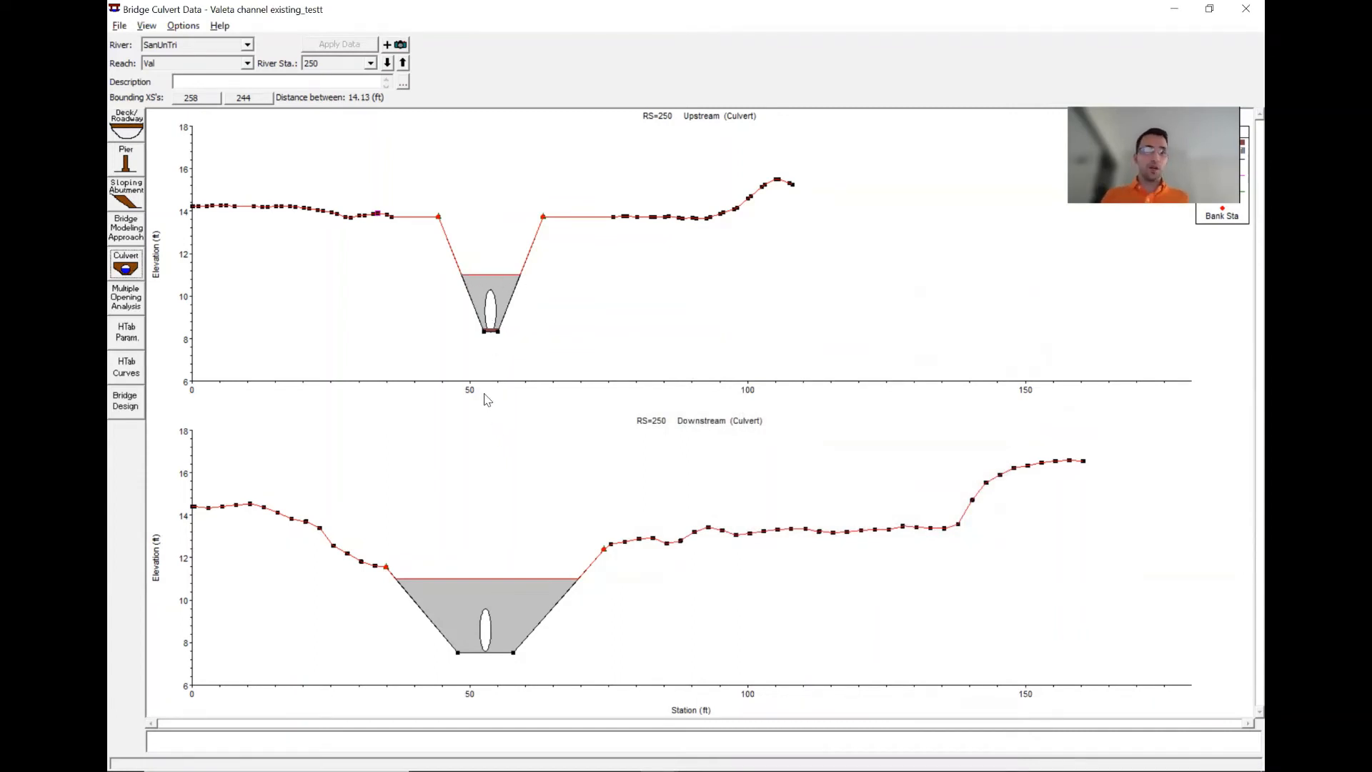
- Exit the Bridge Culvert Data editor and save the geometry data
click(117, 28)
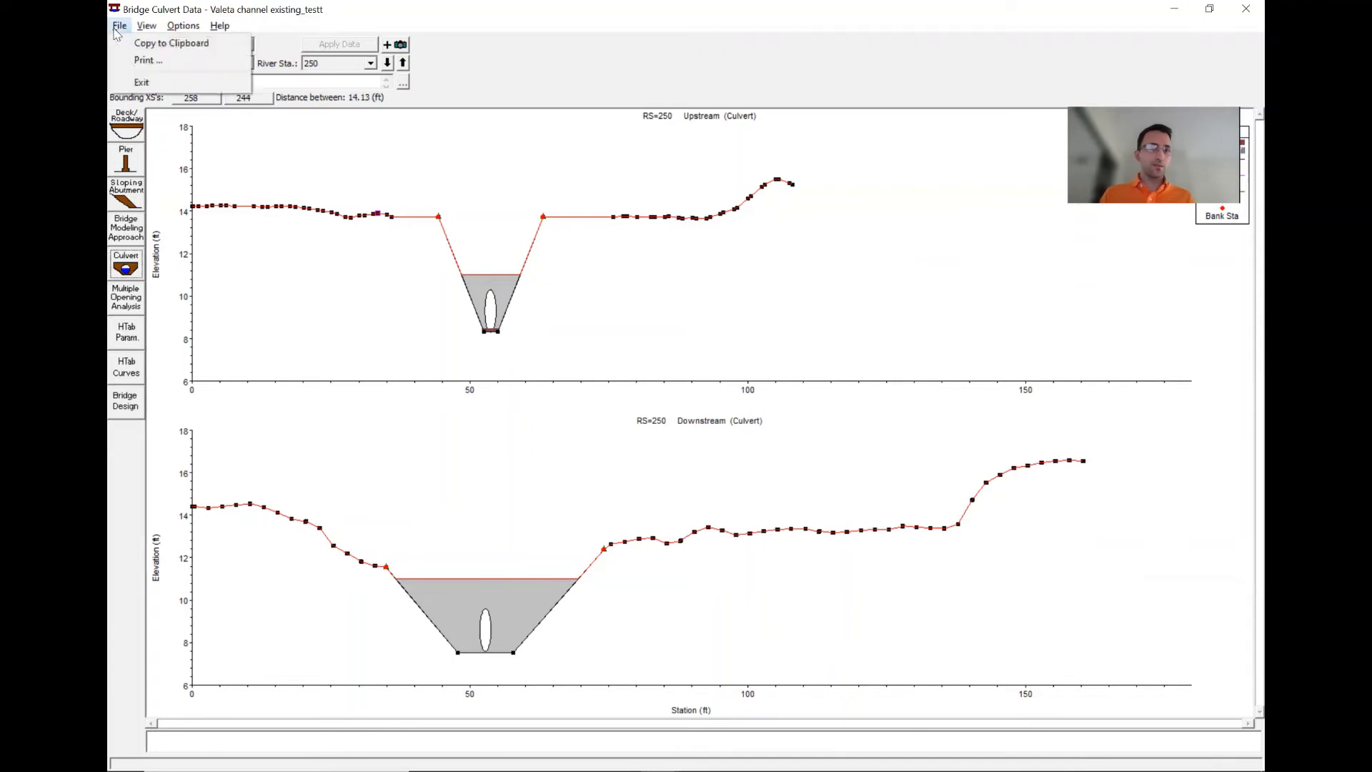
click(143, 80)
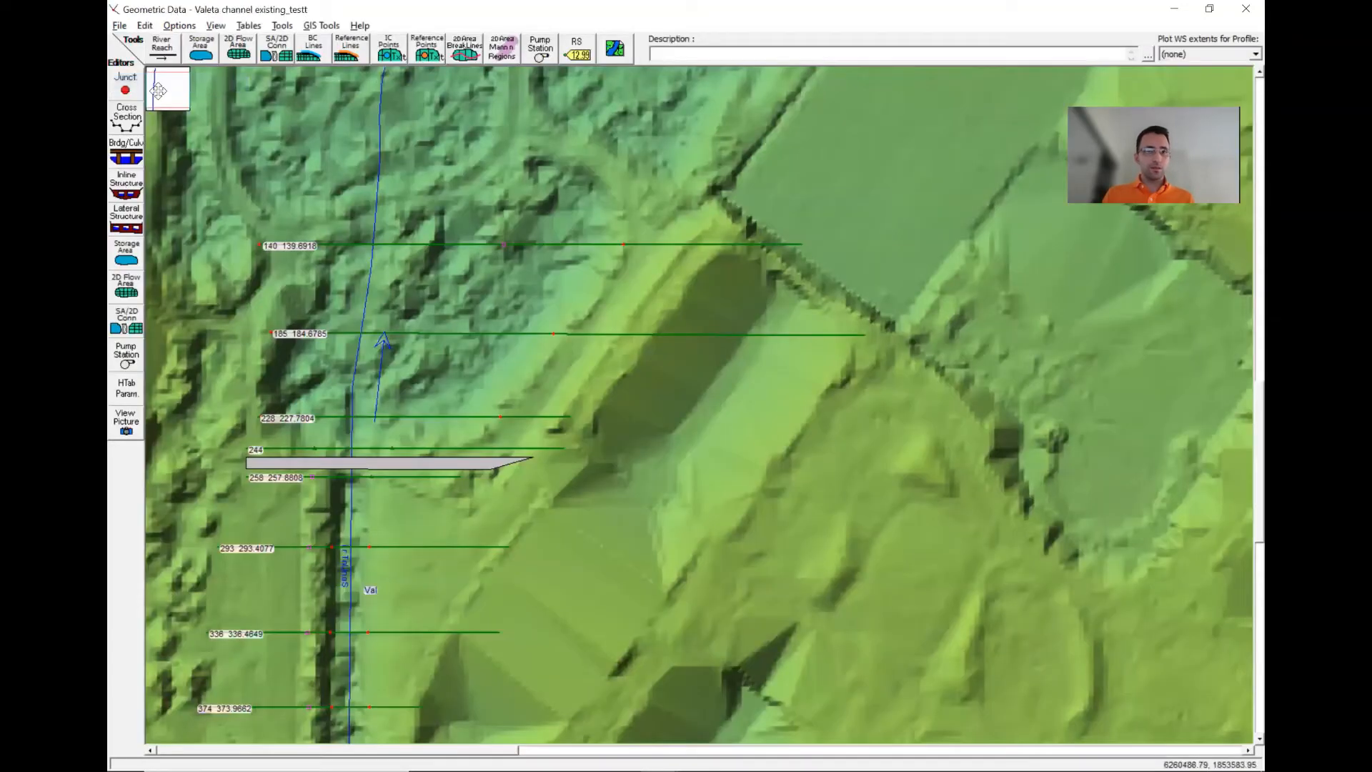
click(119, 27)
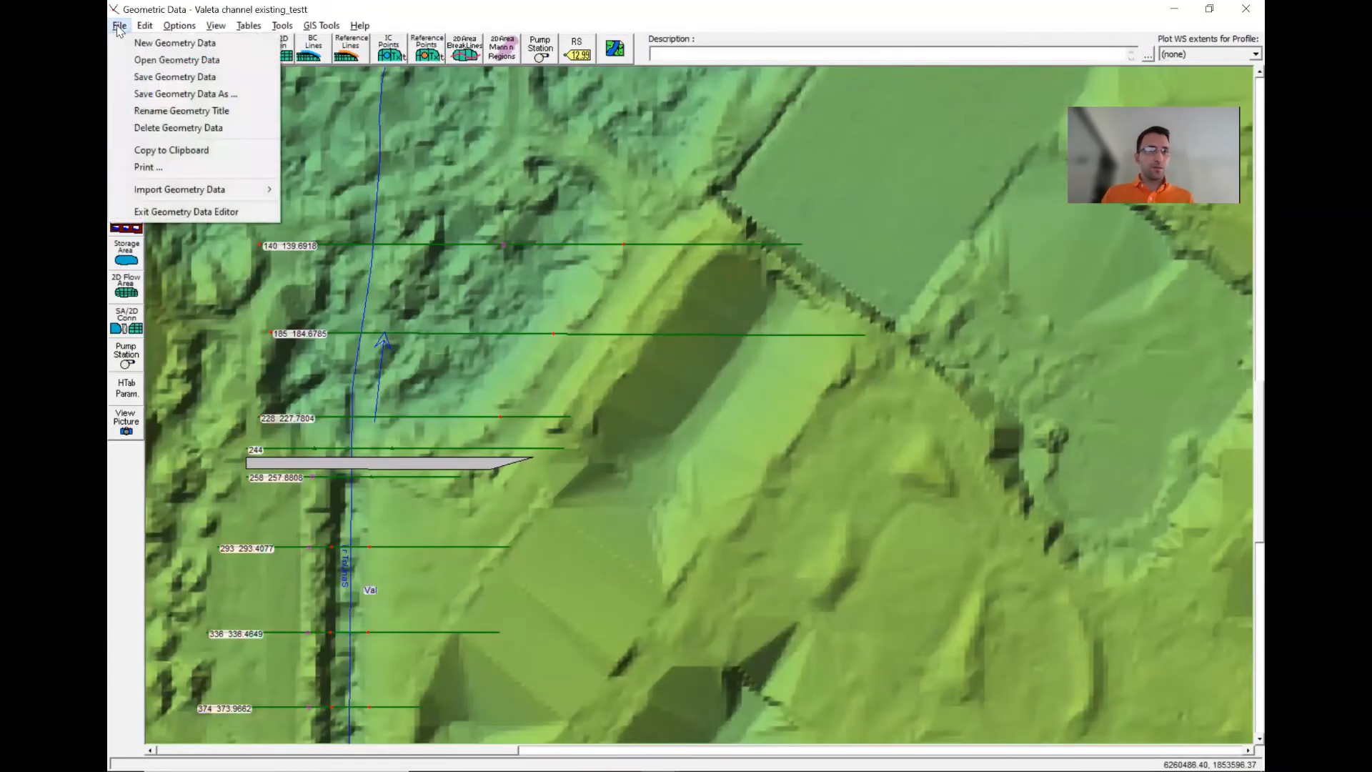
click(135, 77)
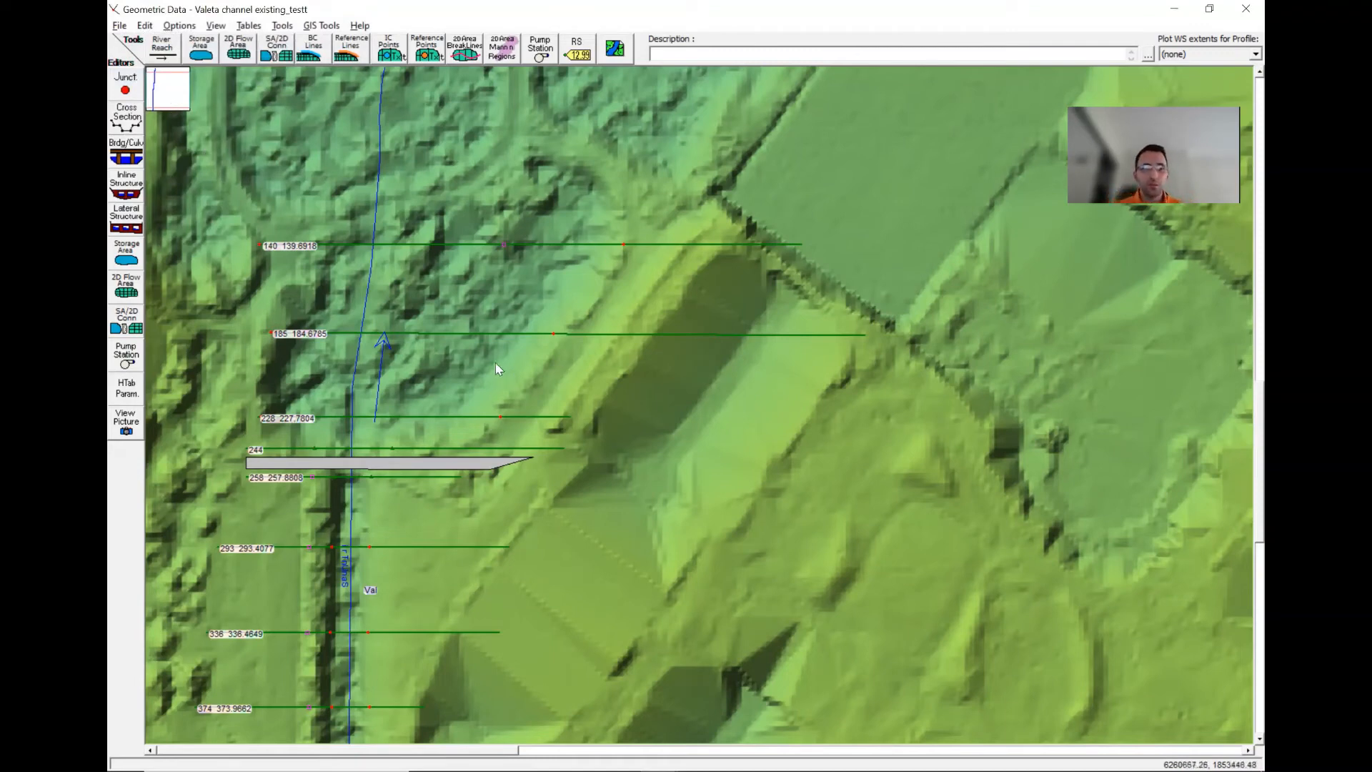
- Close the geometry editor, return to the main HEC-RAS window and briefly open the steady flow data
click(1243, 8)
key(alt+Tab)
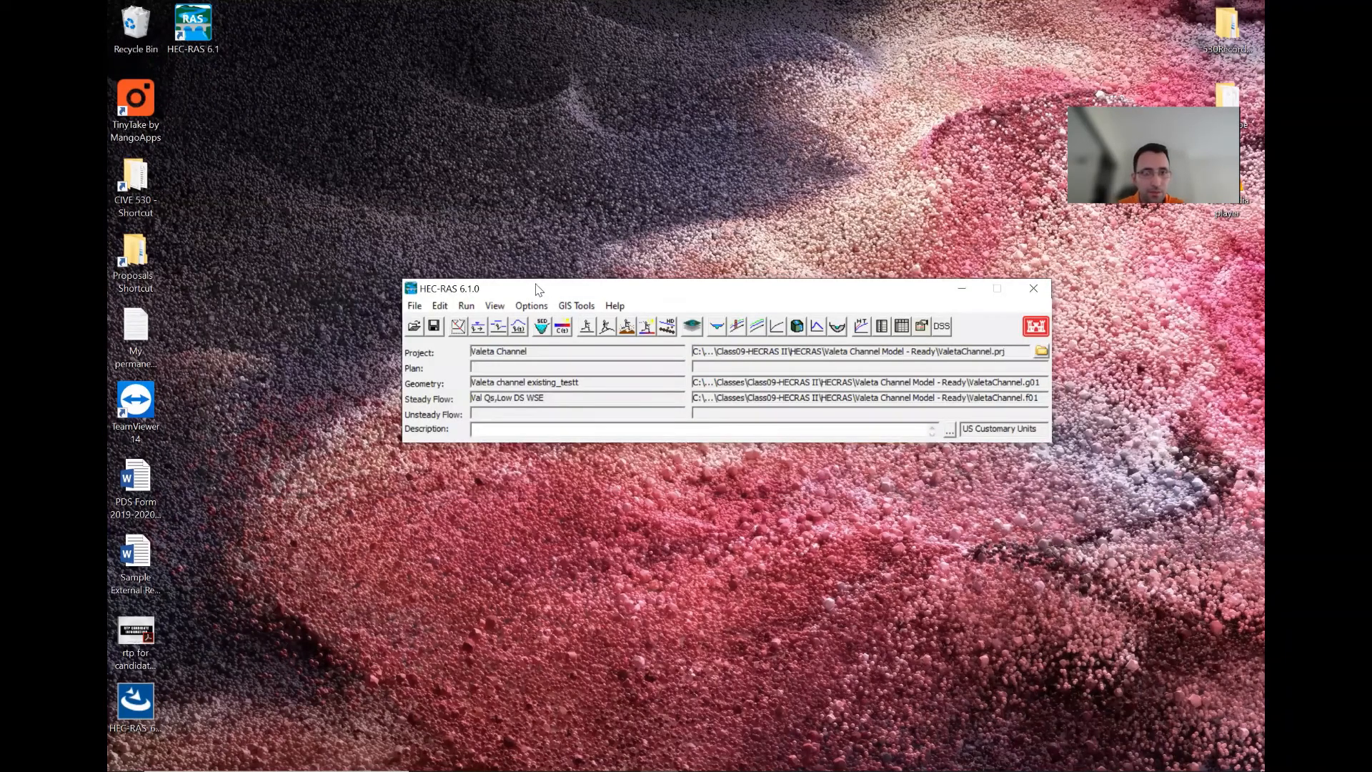
drag(537, 288, 485, 255)
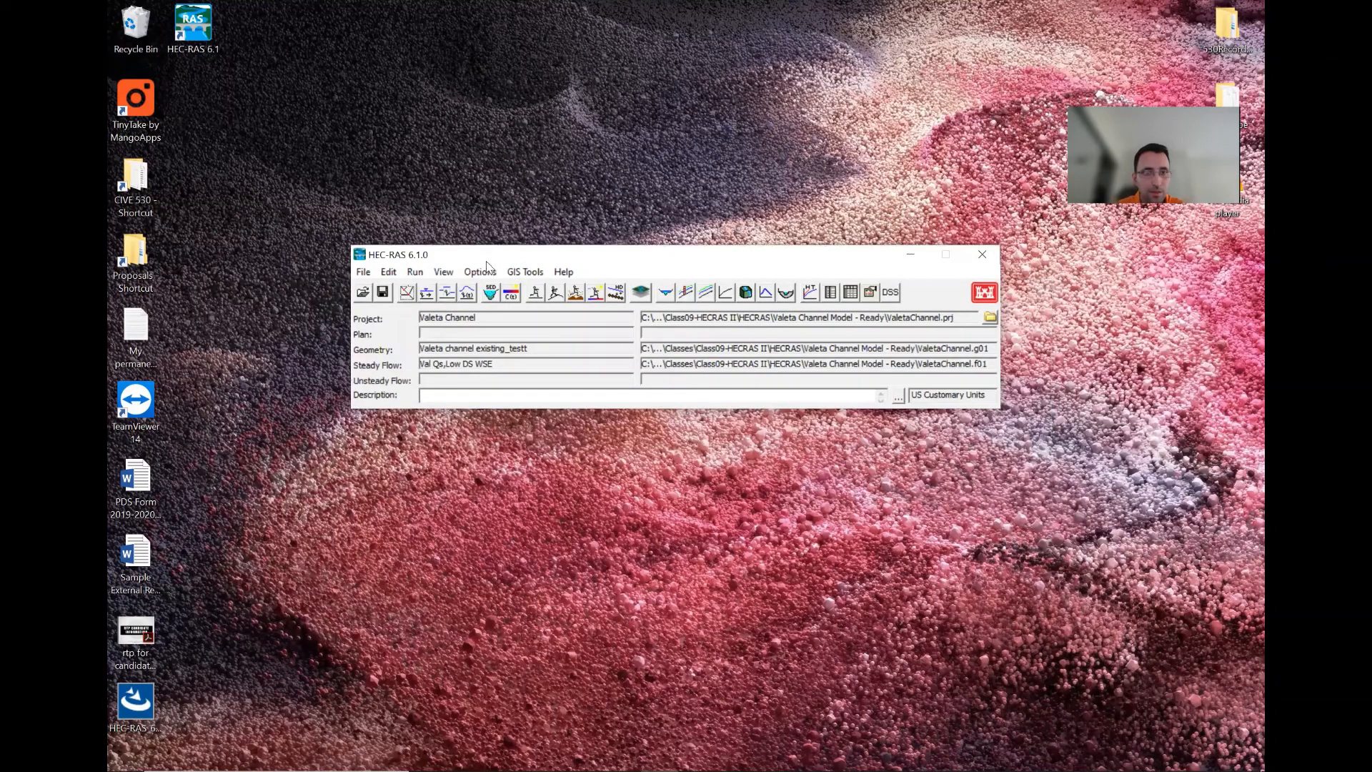
click(426, 293)
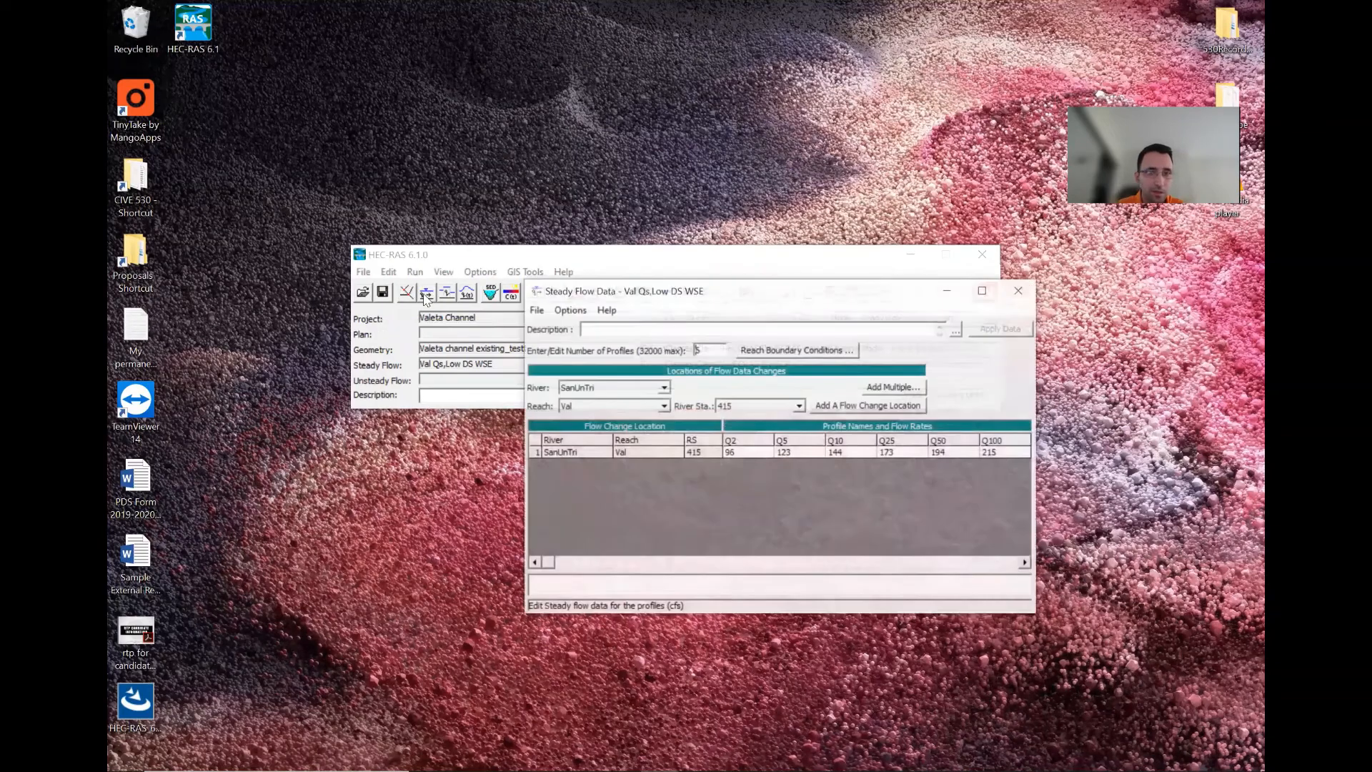
click(1019, 290)
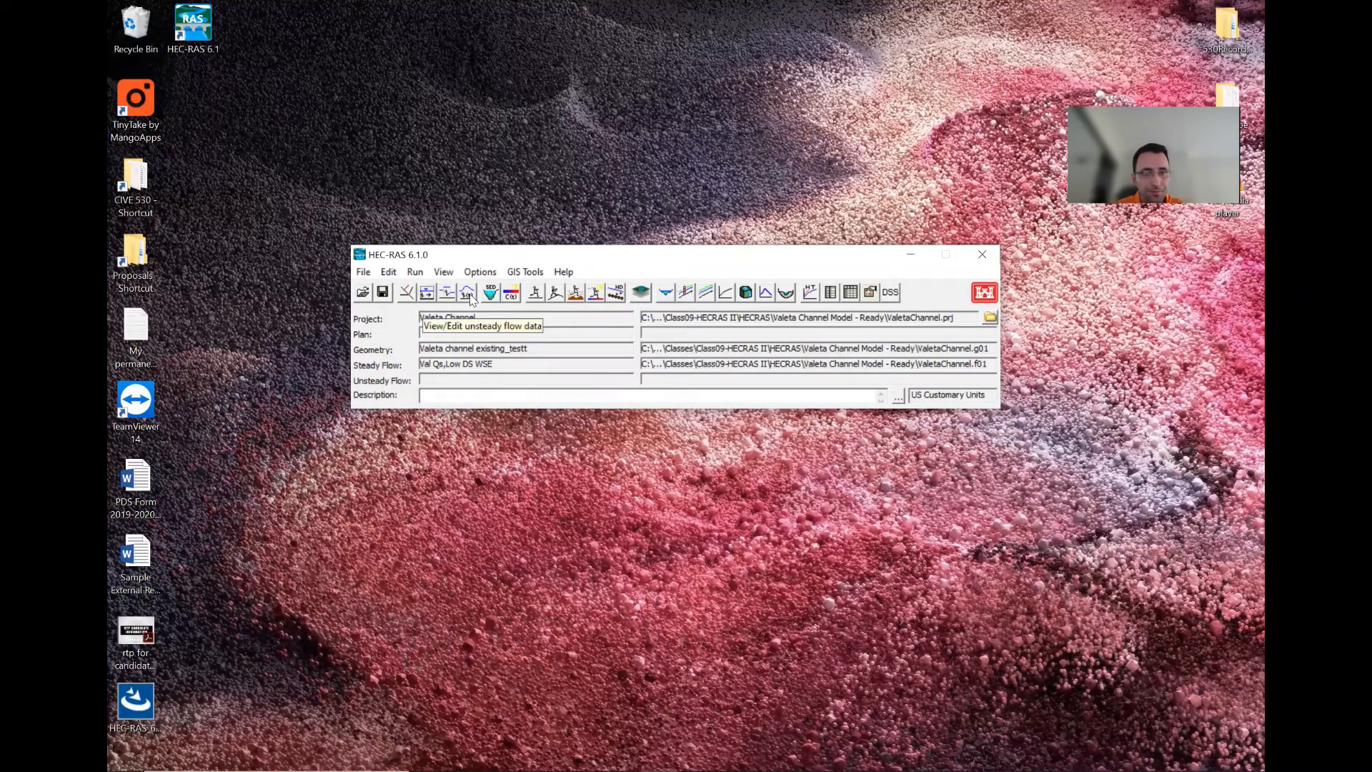
- Open the Steady Flow Analysis window and load the Maintained - High Water plan without saving the existing plan
click(537, 298)
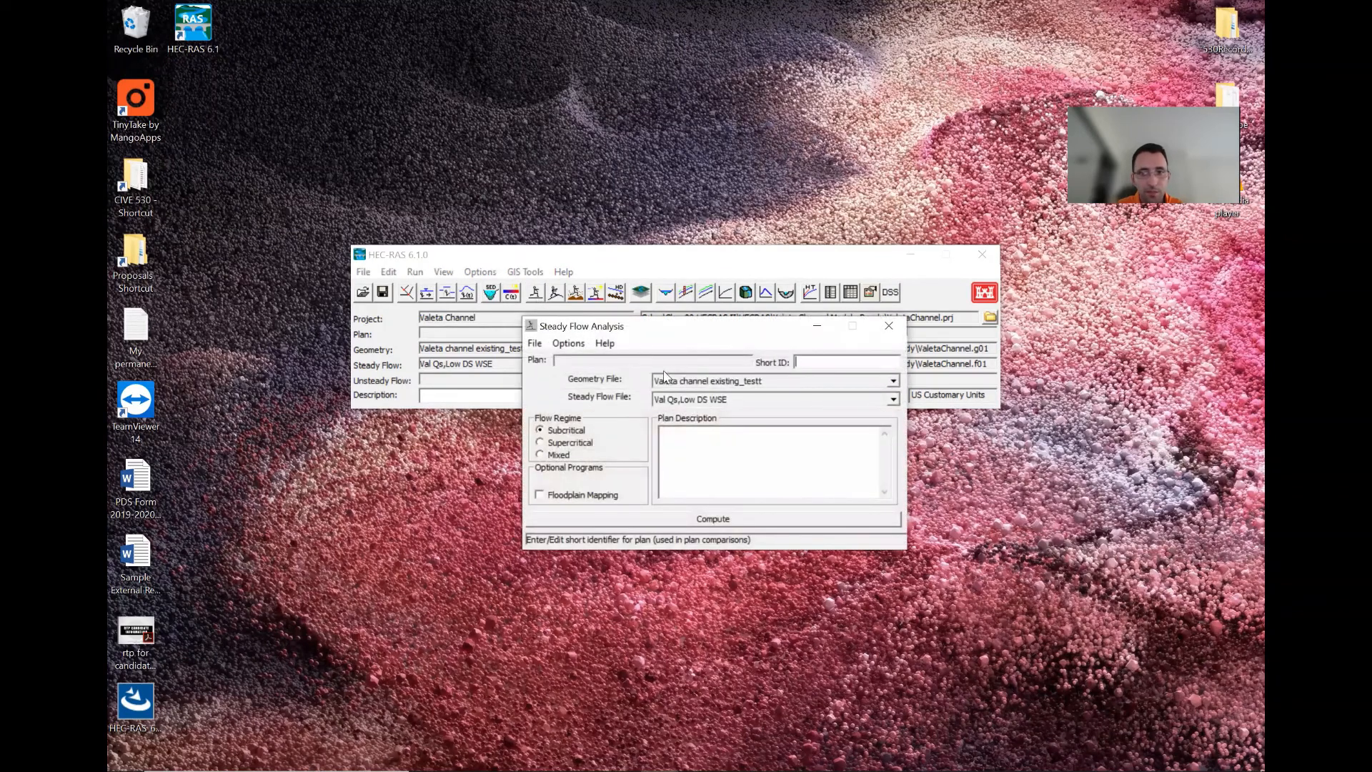
click(537, 343)
click(561, 378)
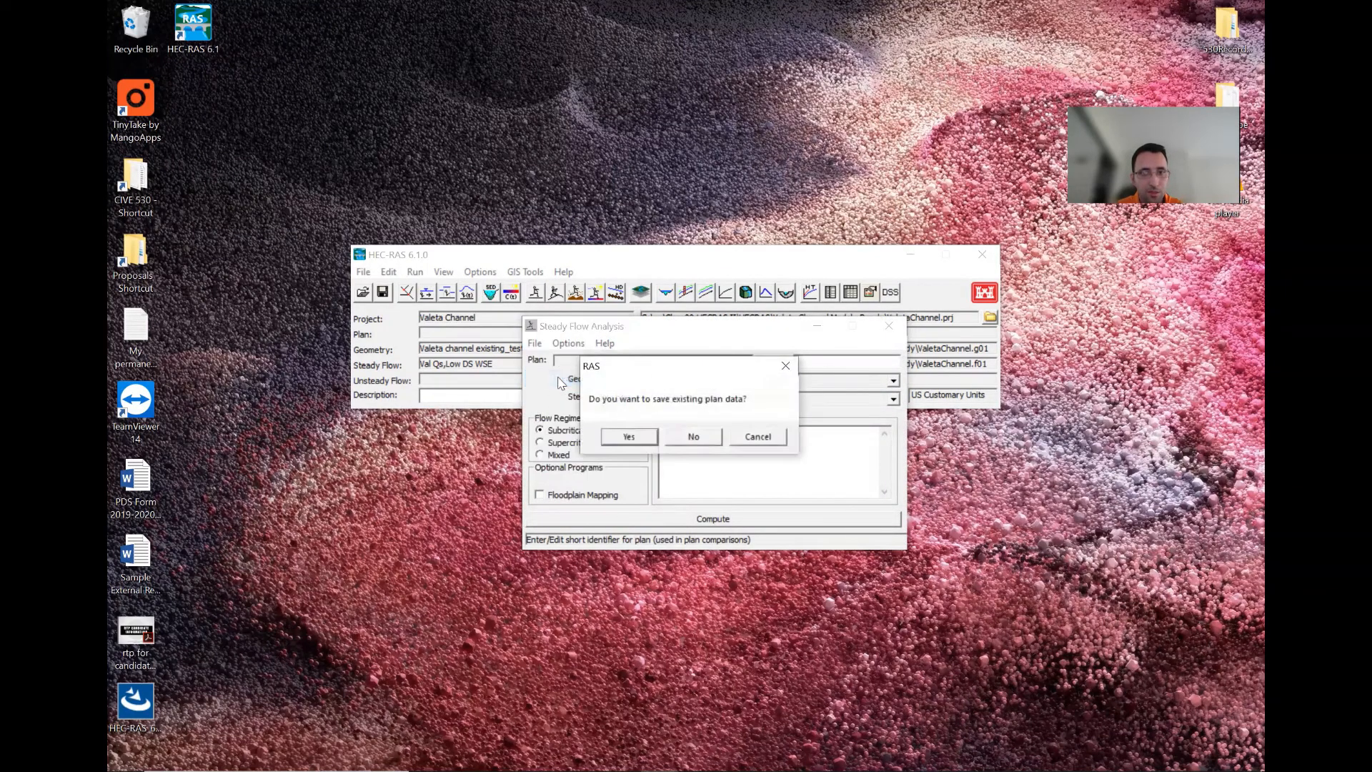
click(688, 438)
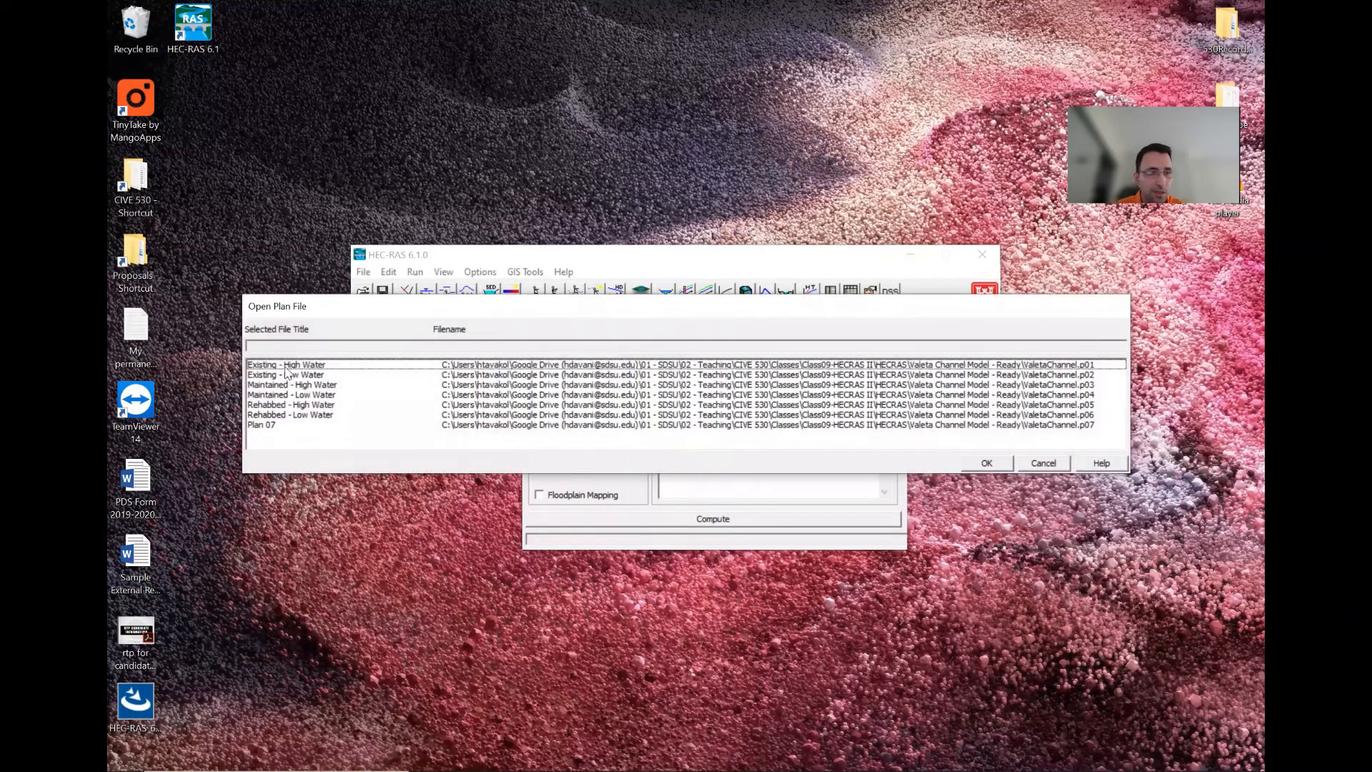
click(295, 387)
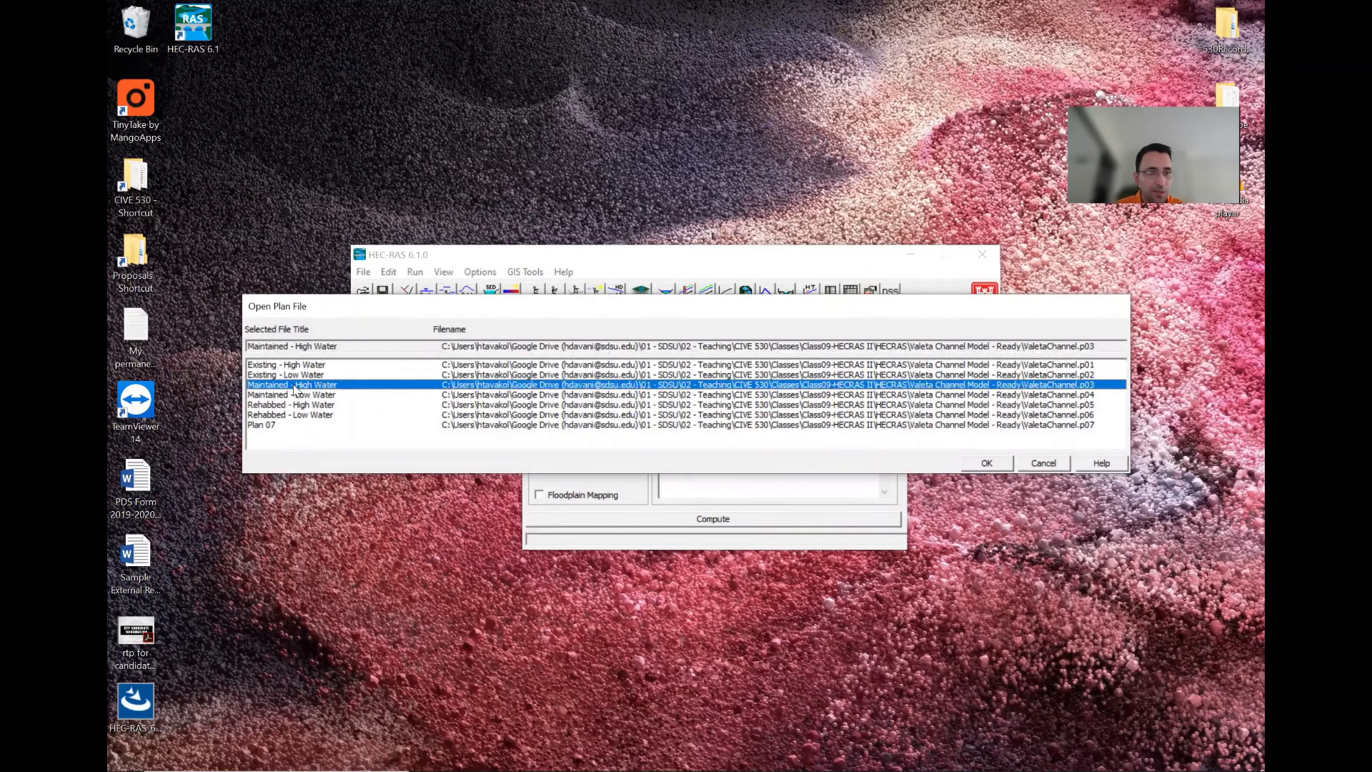
click(989, 464)
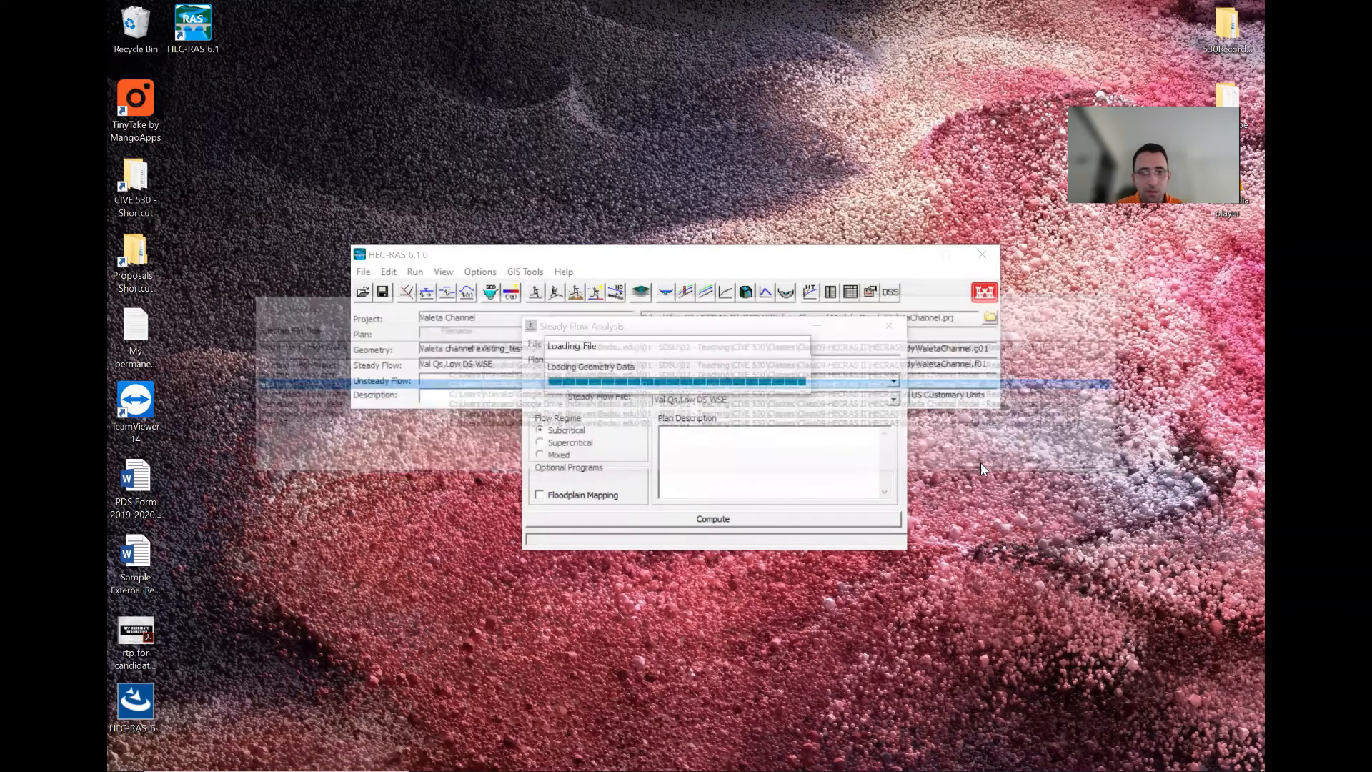
- Compute the steady flow simulation, then close the computation window and the Steady Flow Analysis window
click(697, 532)
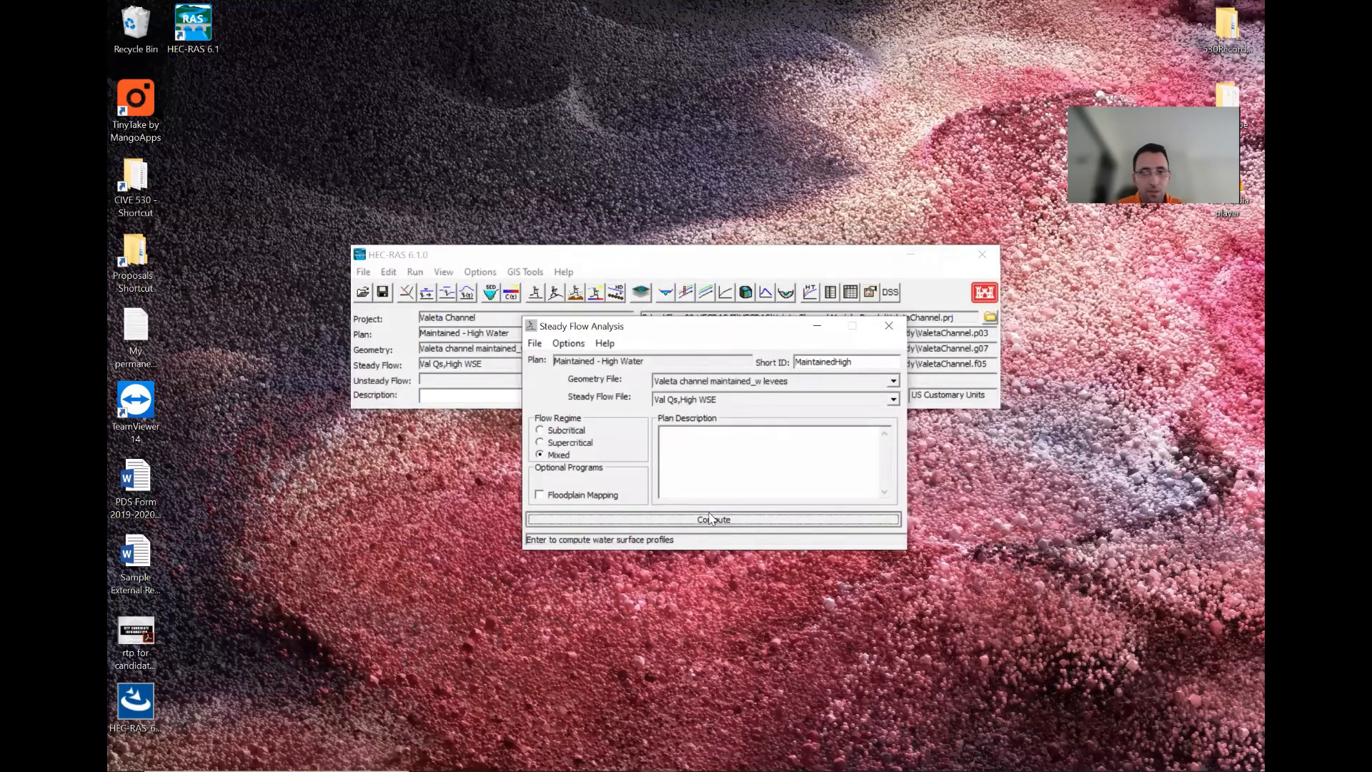
click(709, 518)
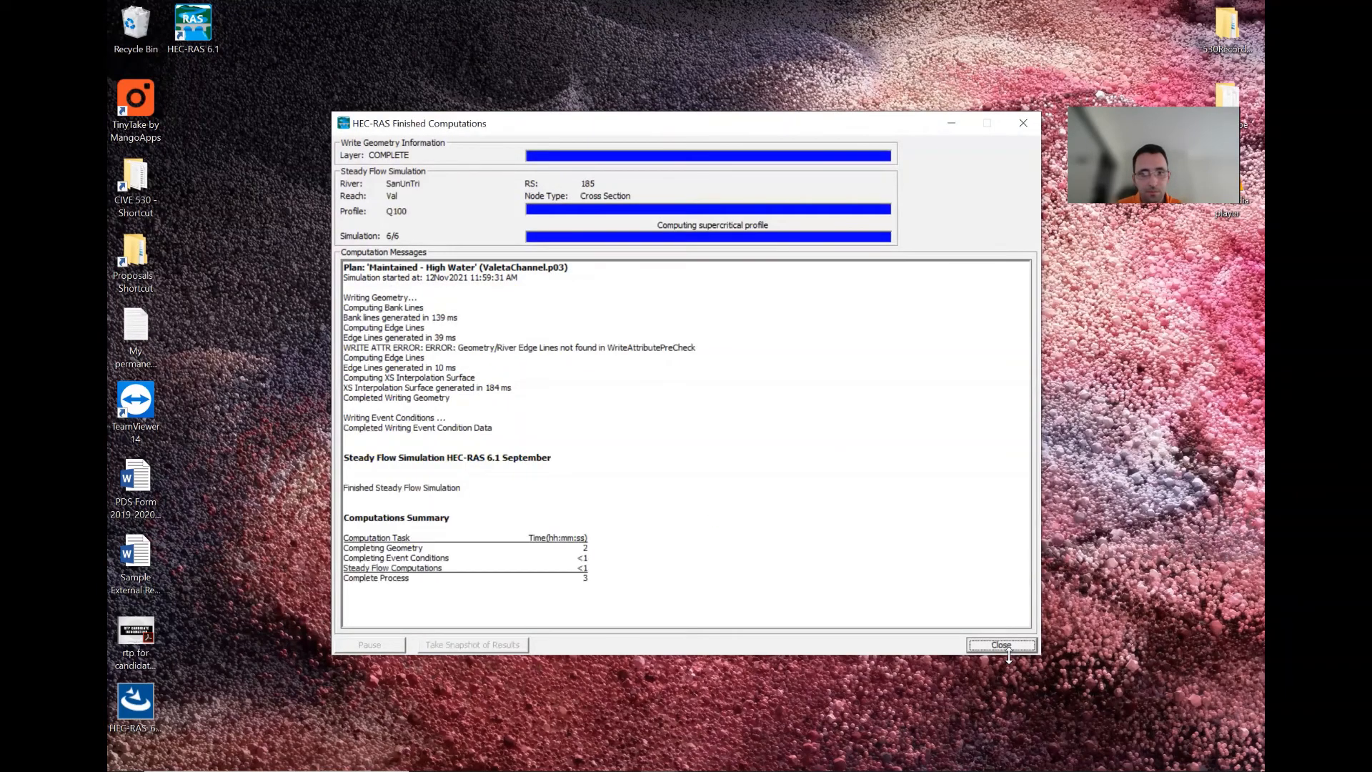
click(1001, 645)
click(888, 326)
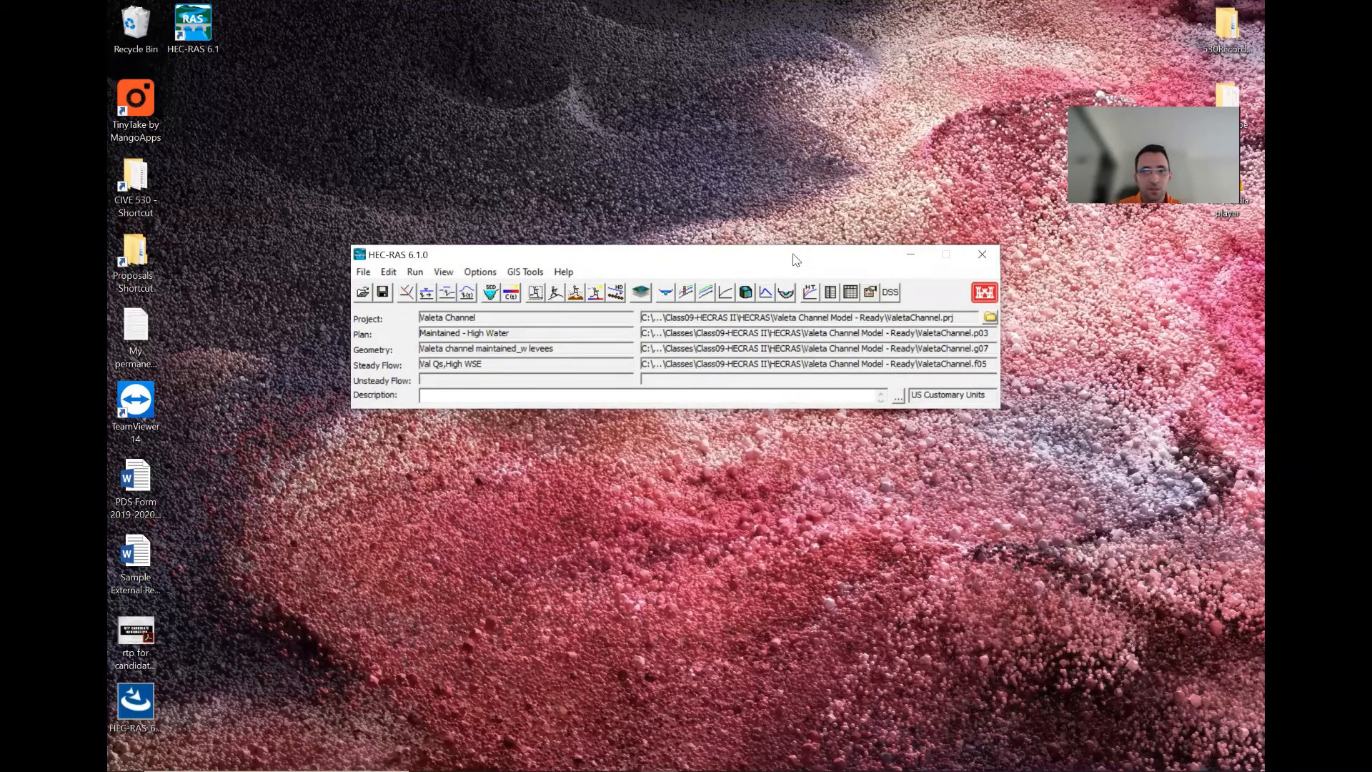
- Open the profile plot to examine the computed water surface profile, then close it
drag(793, 256, 818, 170)
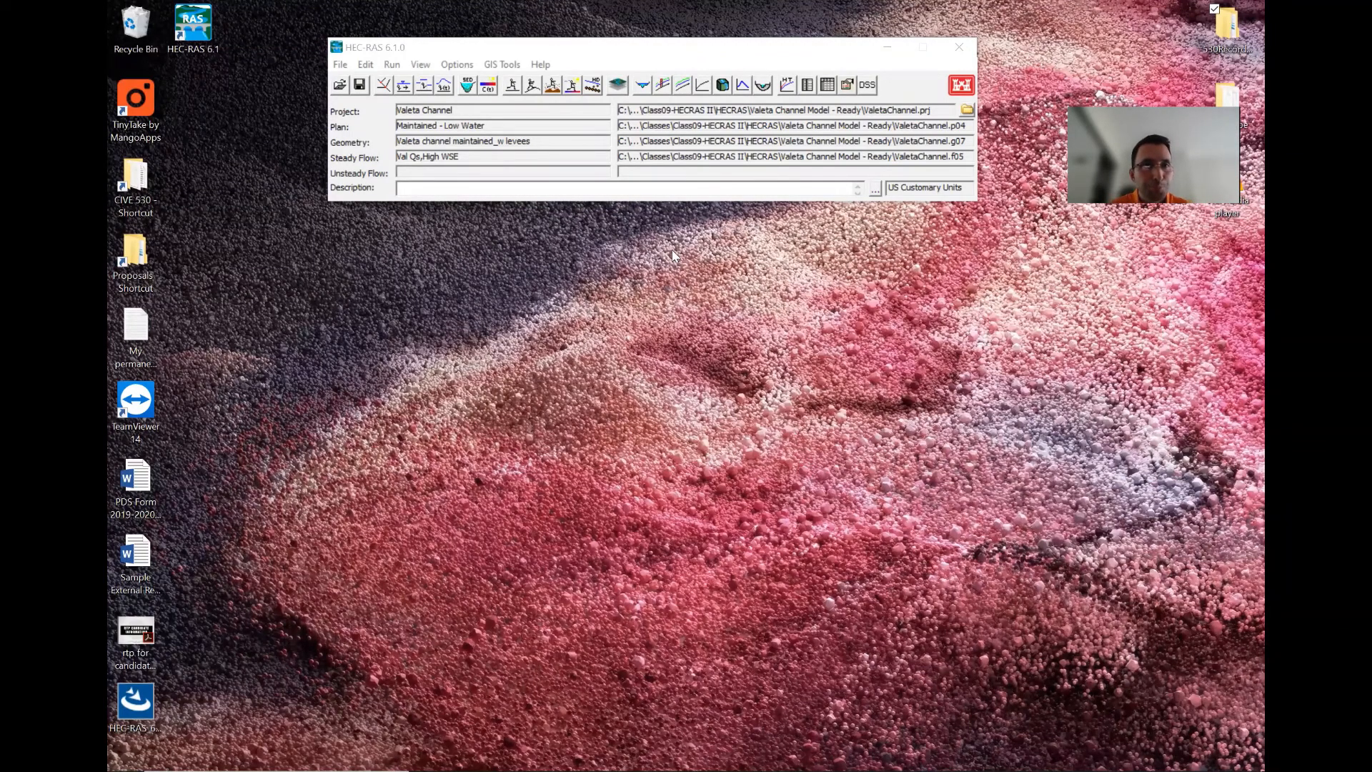
click(661, 86)
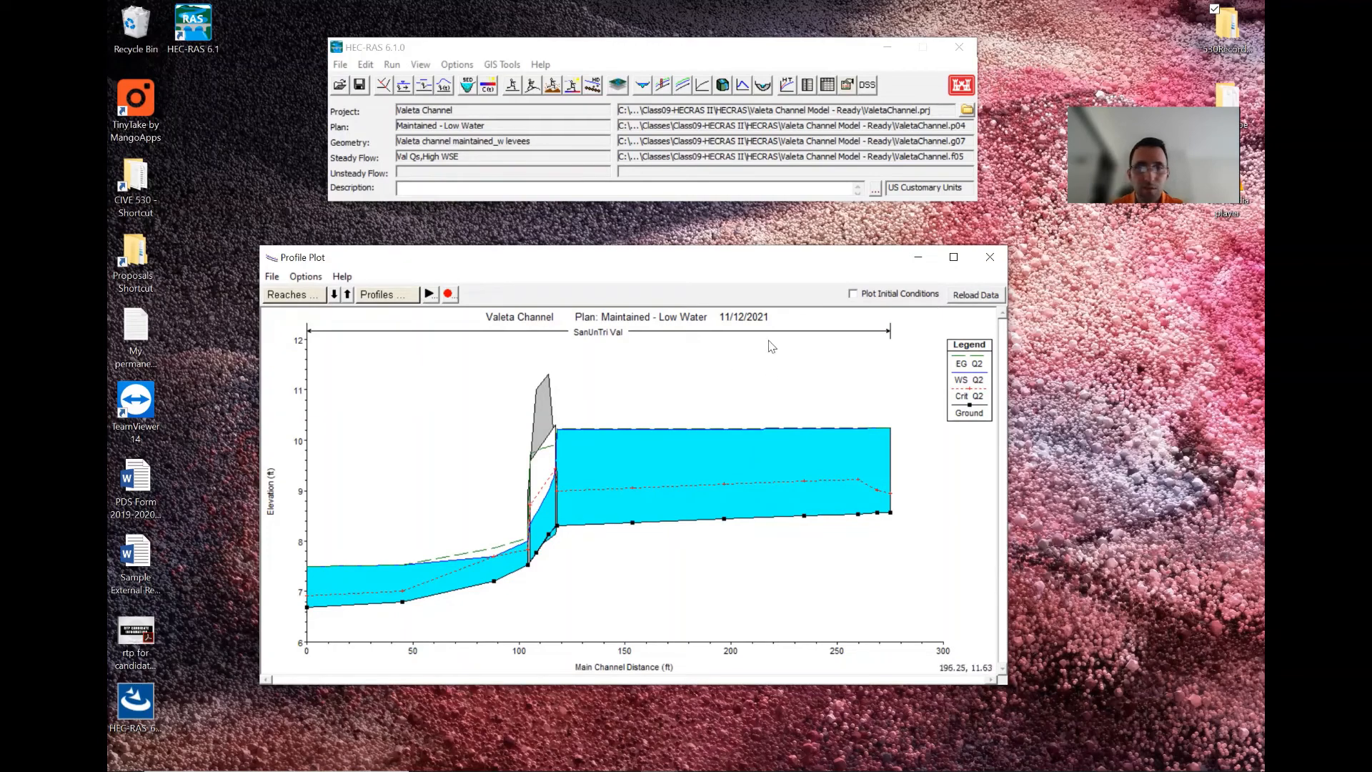
click(989, 257)
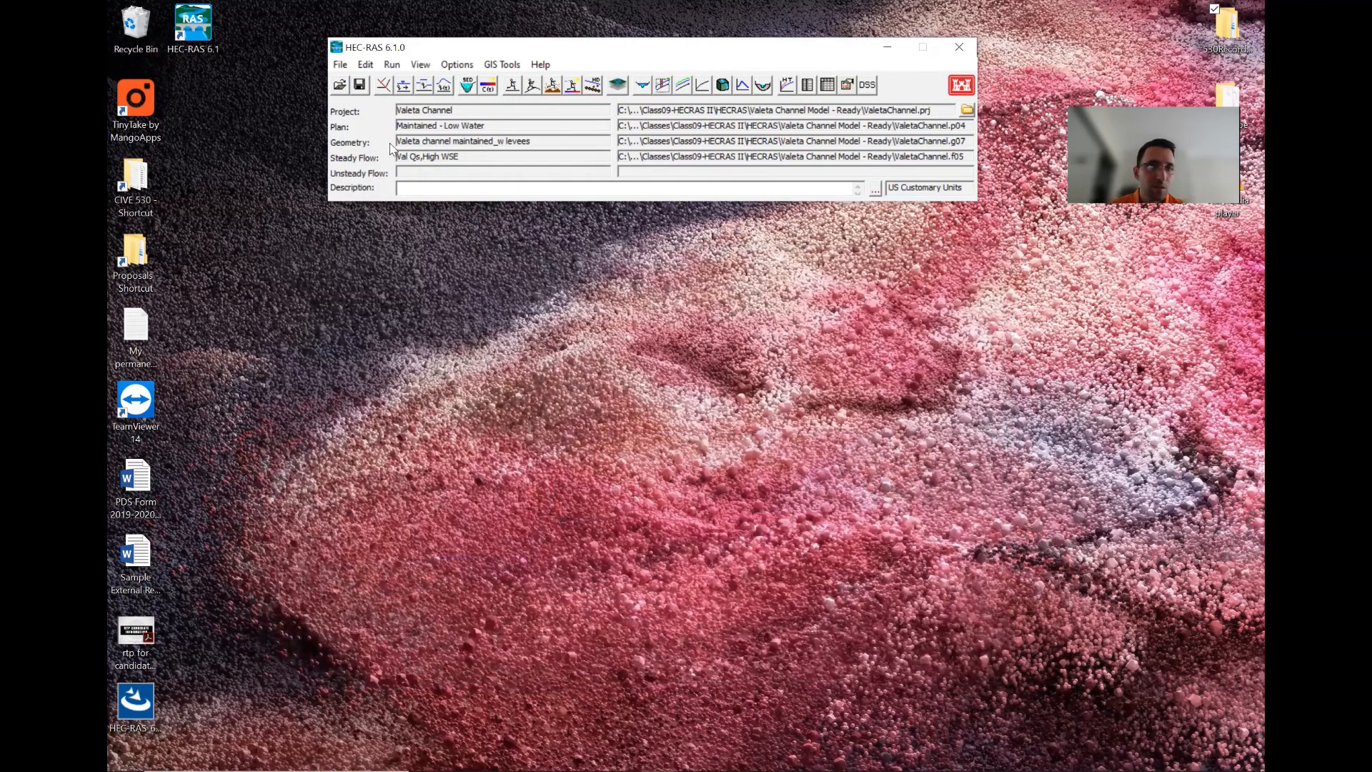
- Open the Existing - Low Water plan in Steady Flow Analysis, compute it, and close the computation window
click(512, 85)
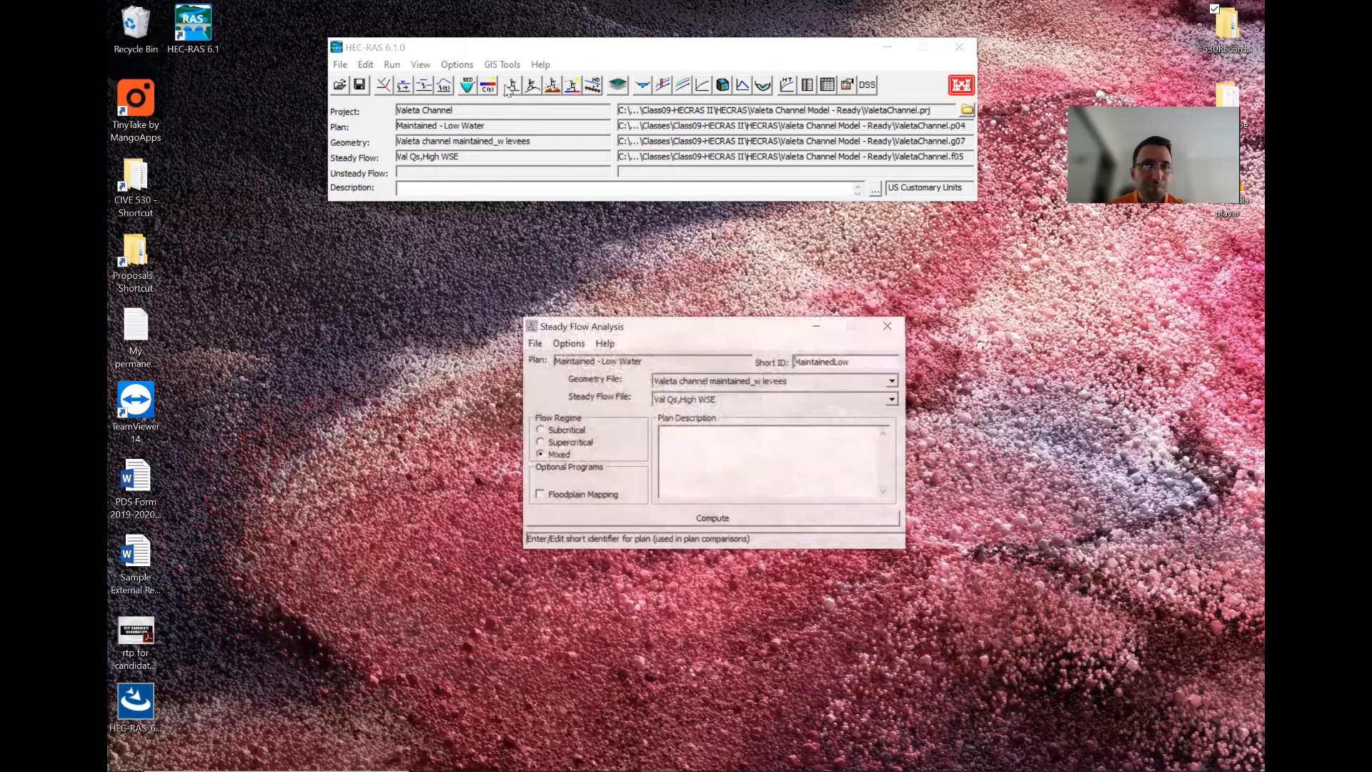
click(536, 345)
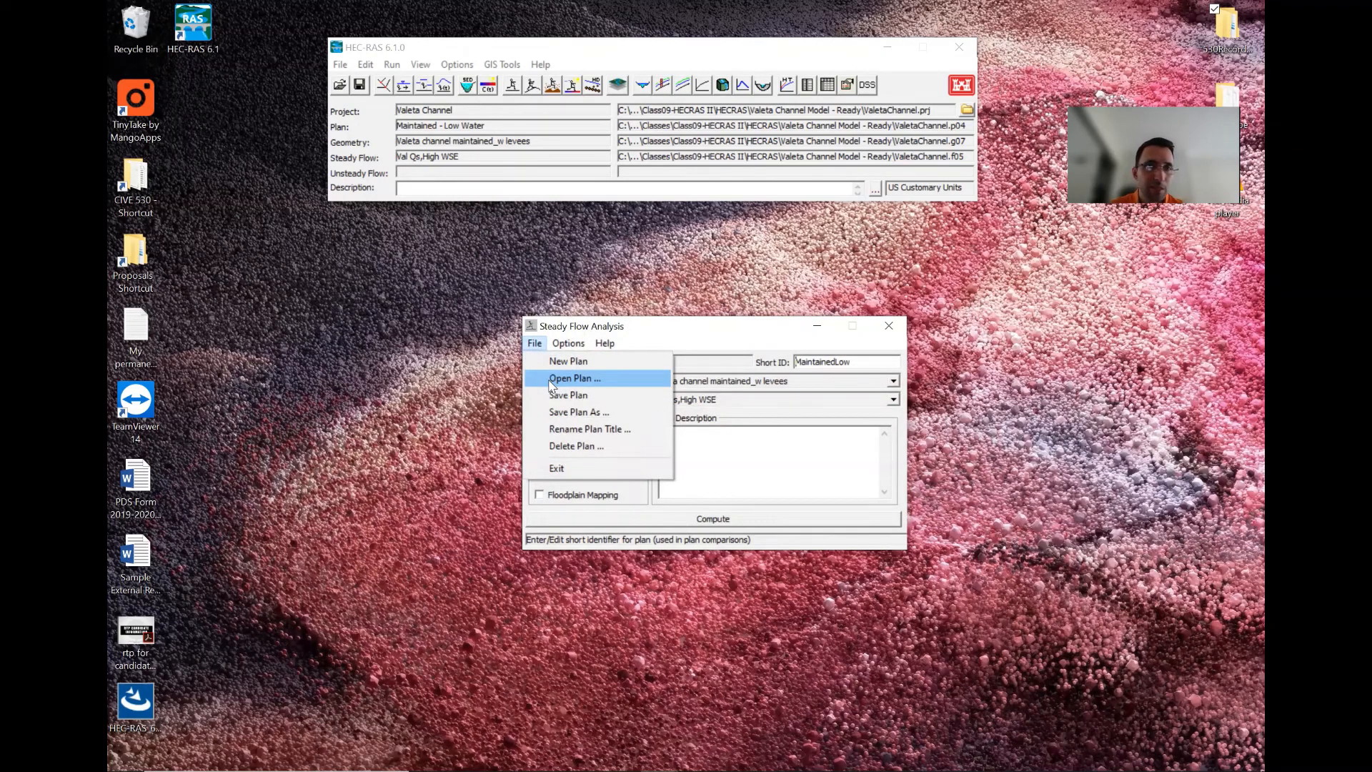
click(550, 378)
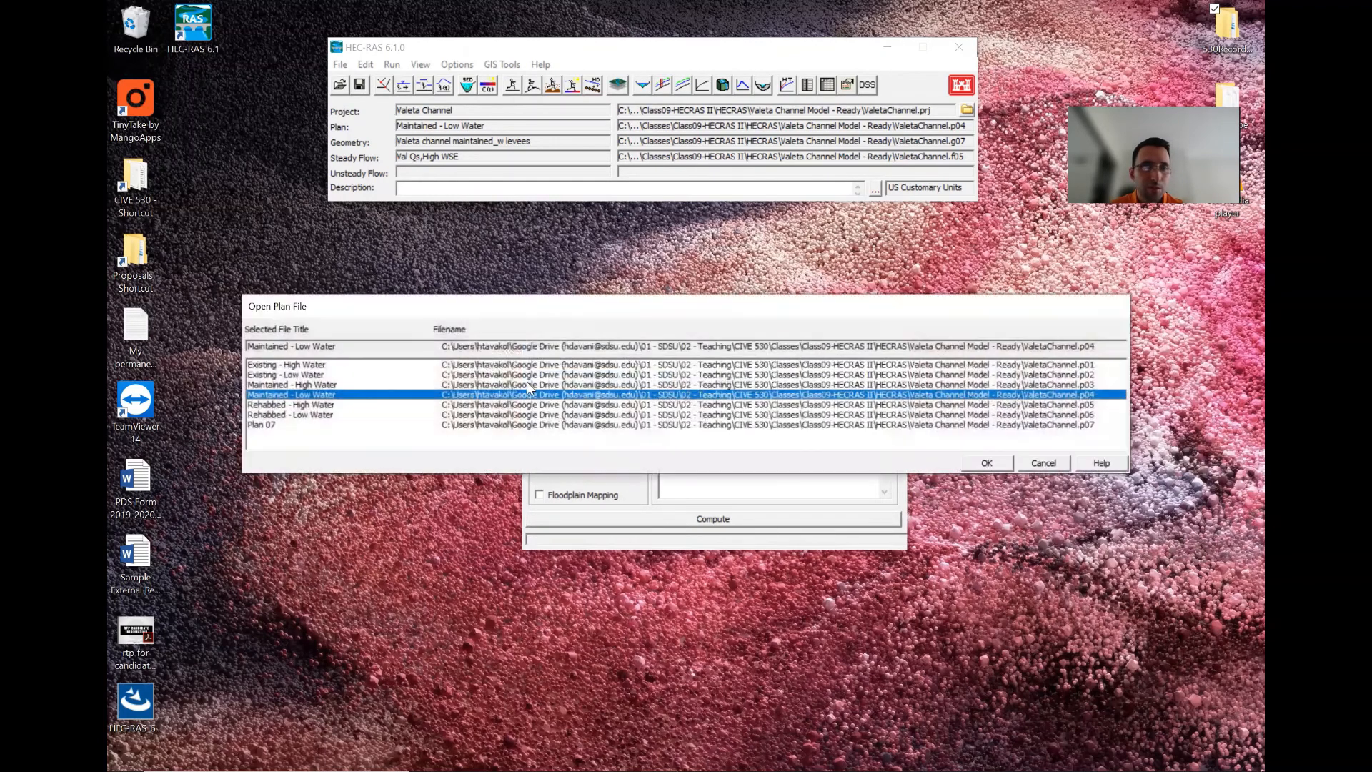
double_click(282, 375)
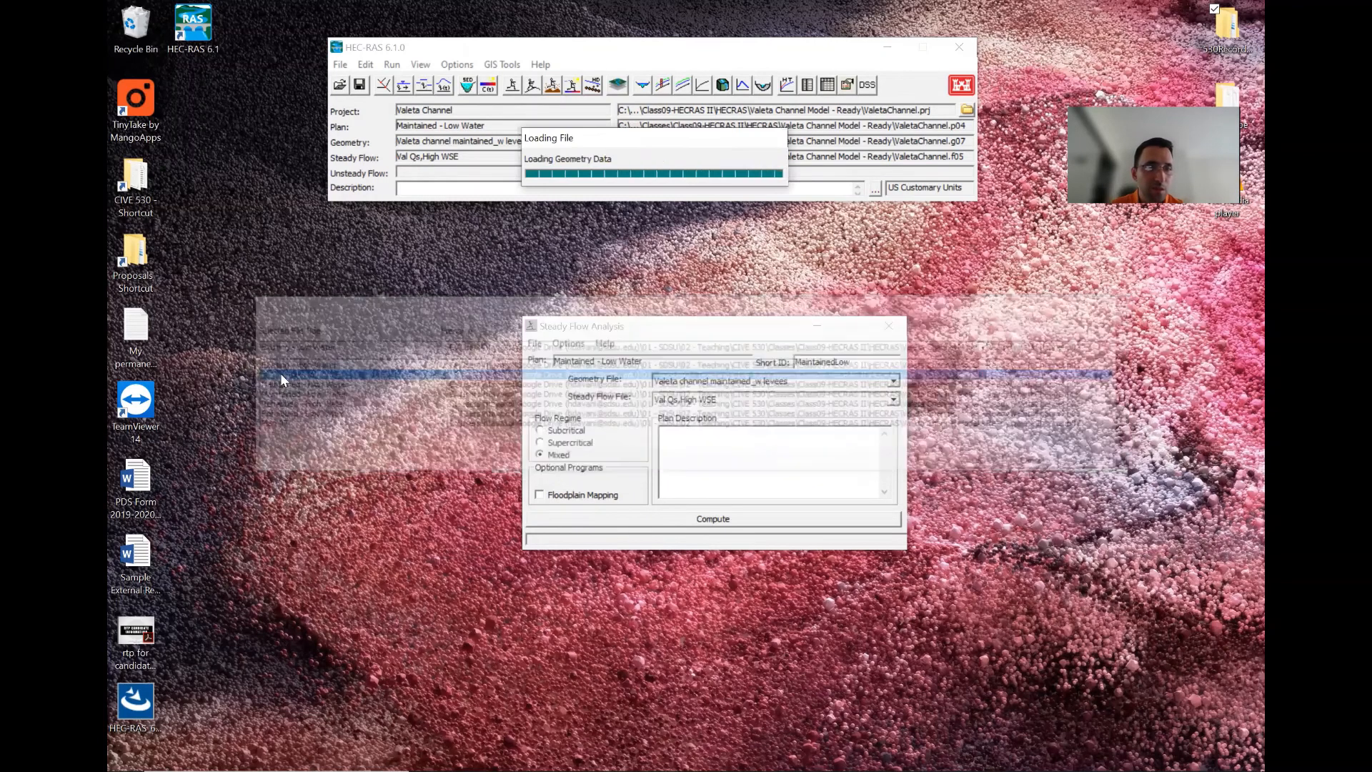
click(670, 534)
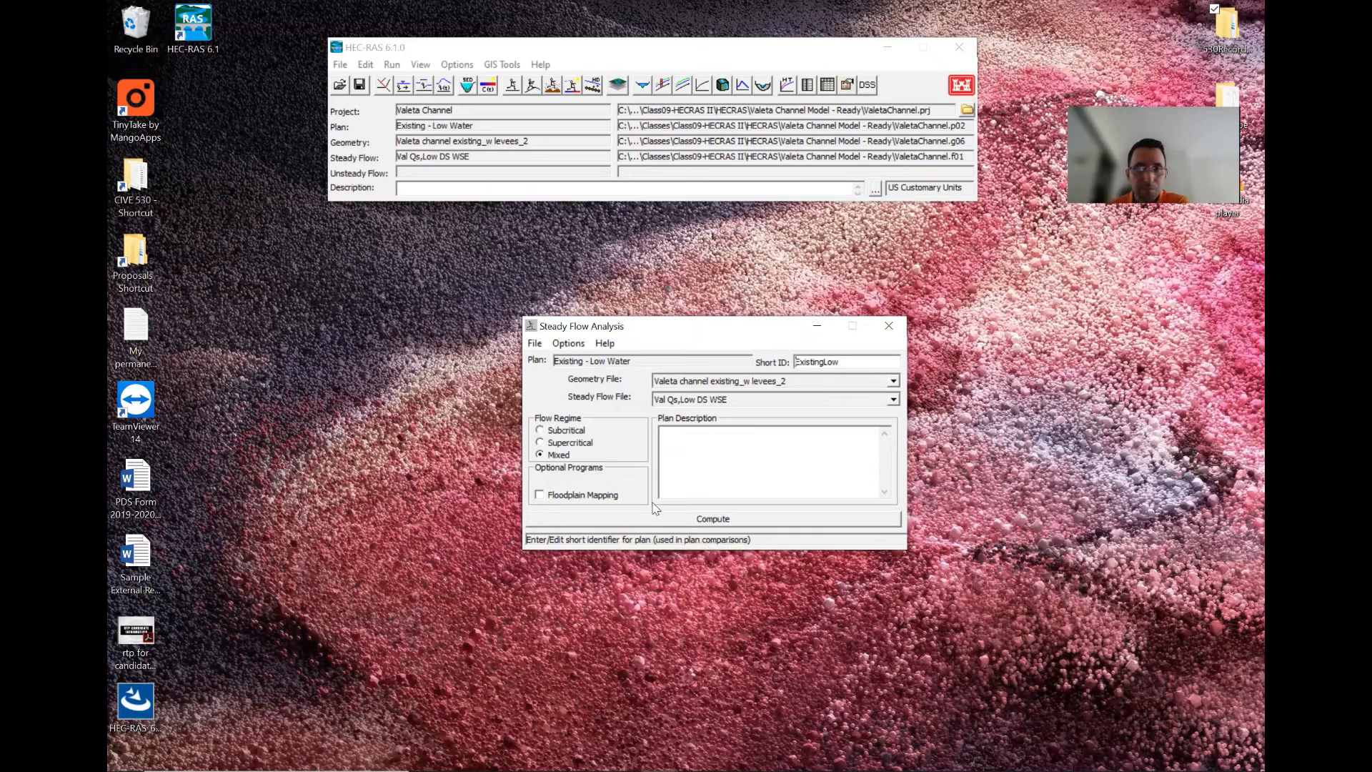
click(672, 520)
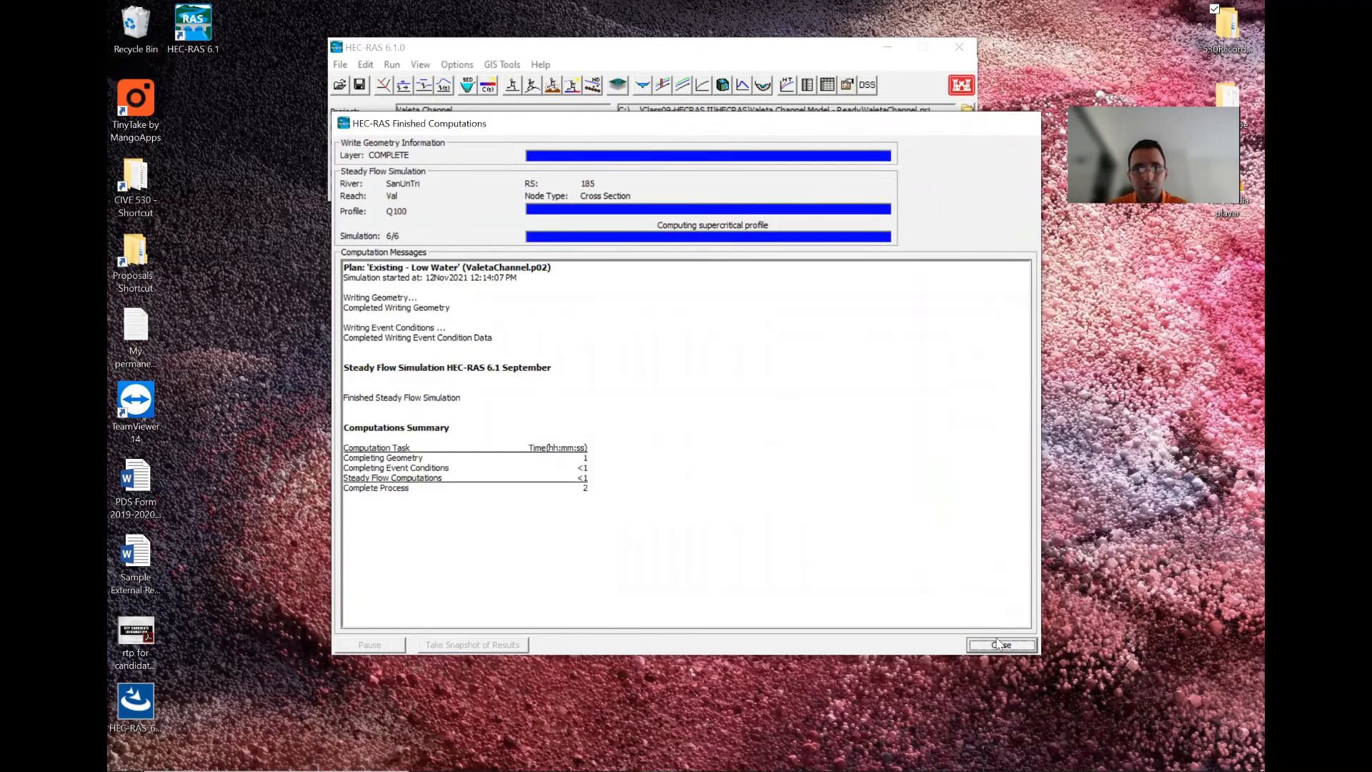
click(1000, 645)
- Examine the water surface profile and step through cross sections around river station 250, then close the plots and the Steady Flow Analysis window
click(662, 84)
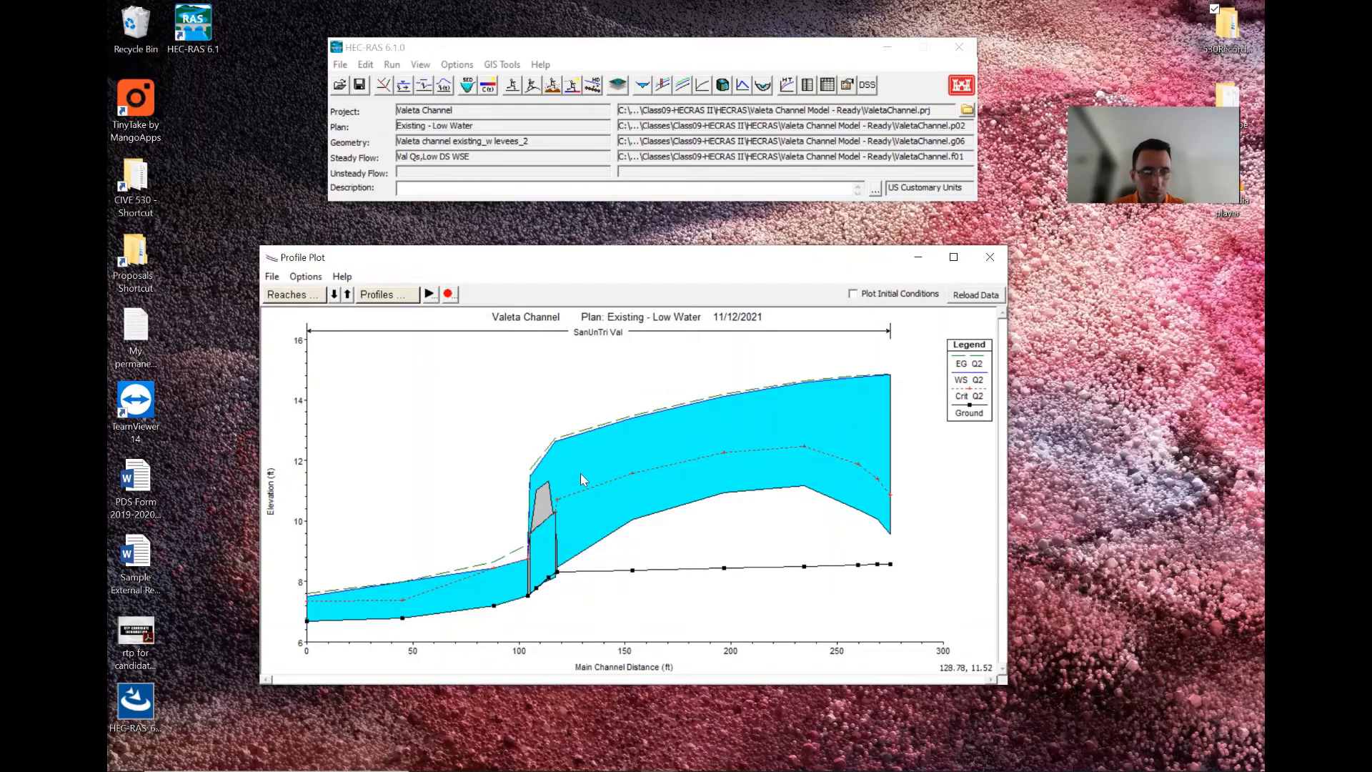
click(642, 85)
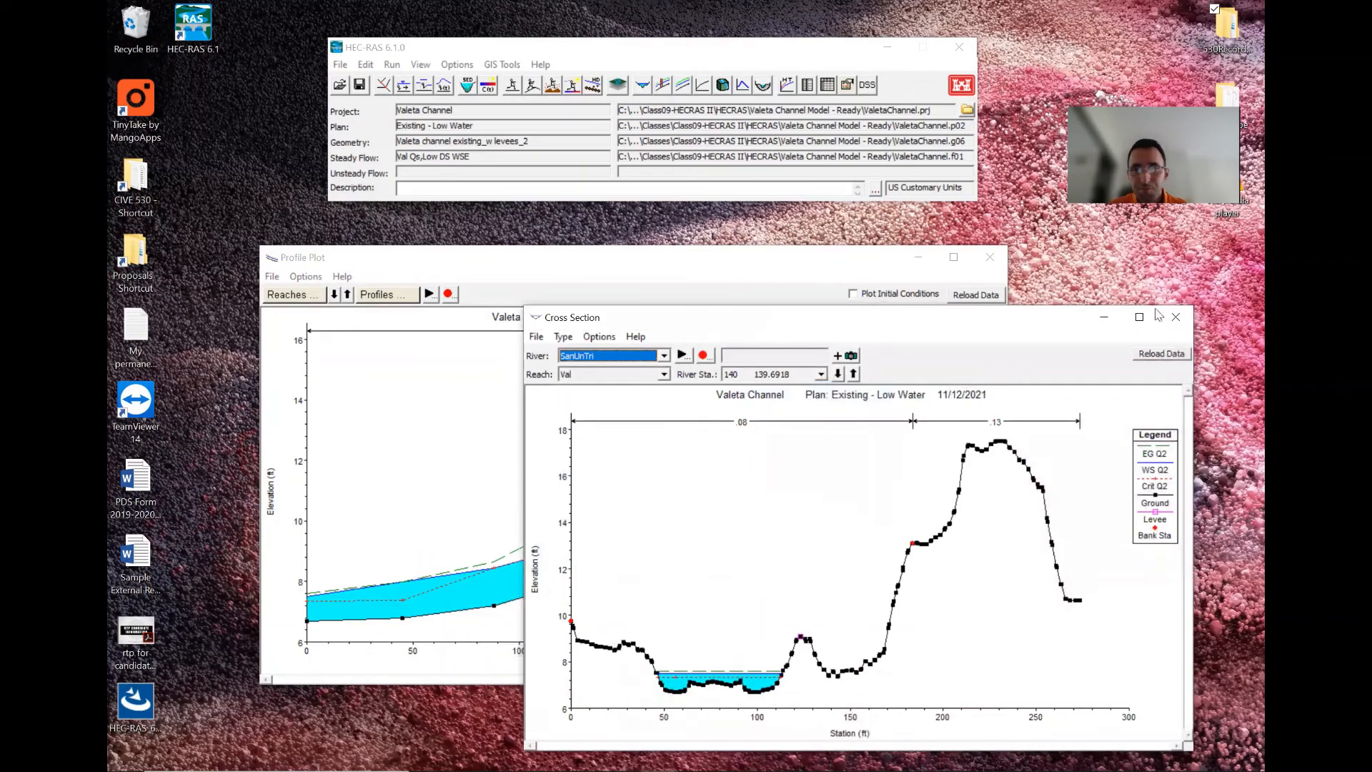
click(821, 375)
scroll(786, 422, up, 3)
click(795, 394)
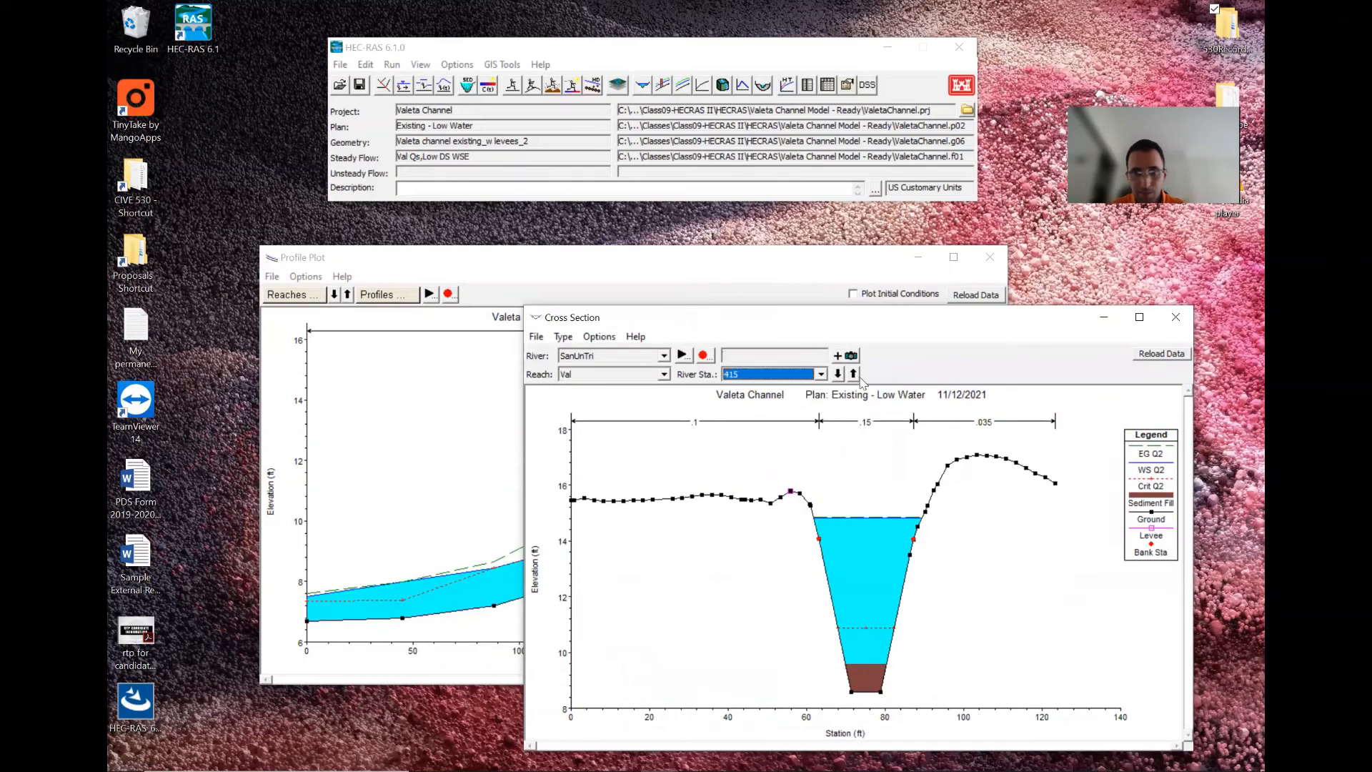
click(838, 374)
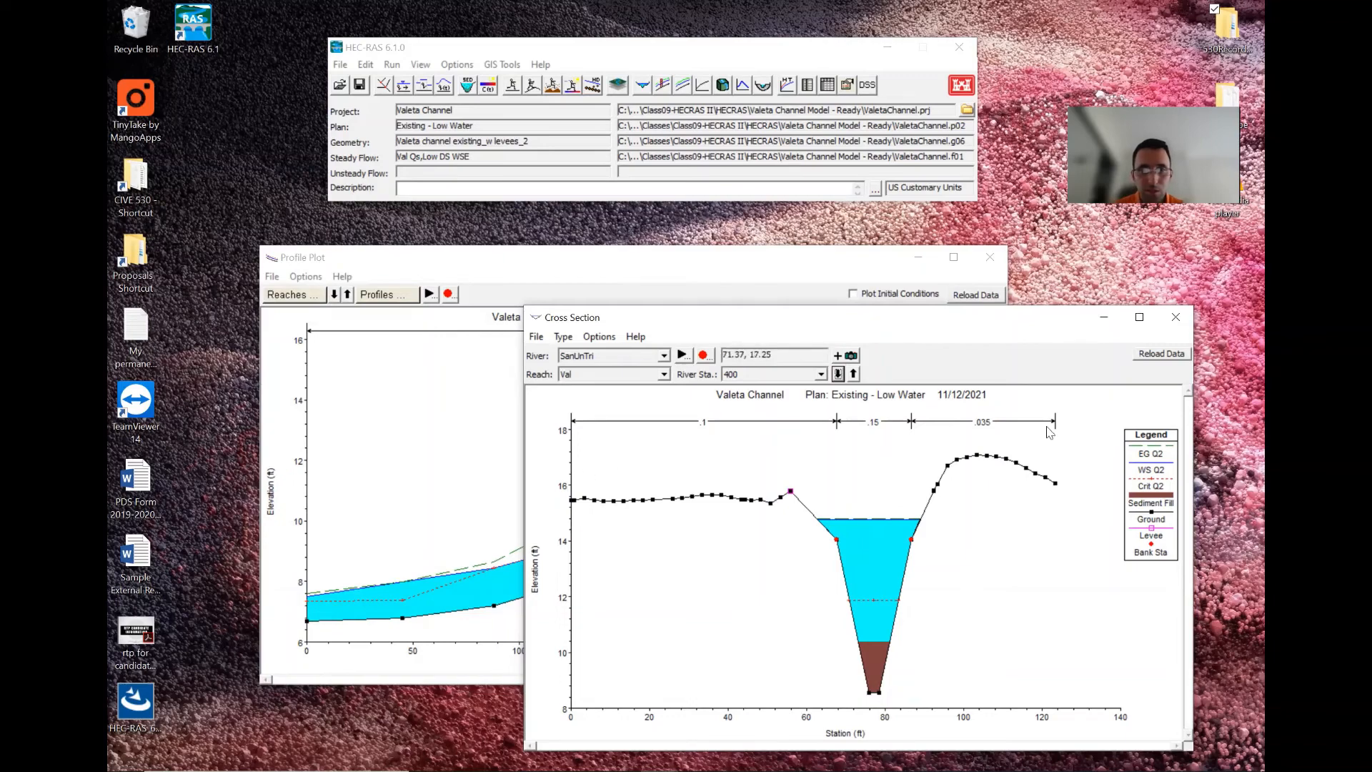
click(837, 374)
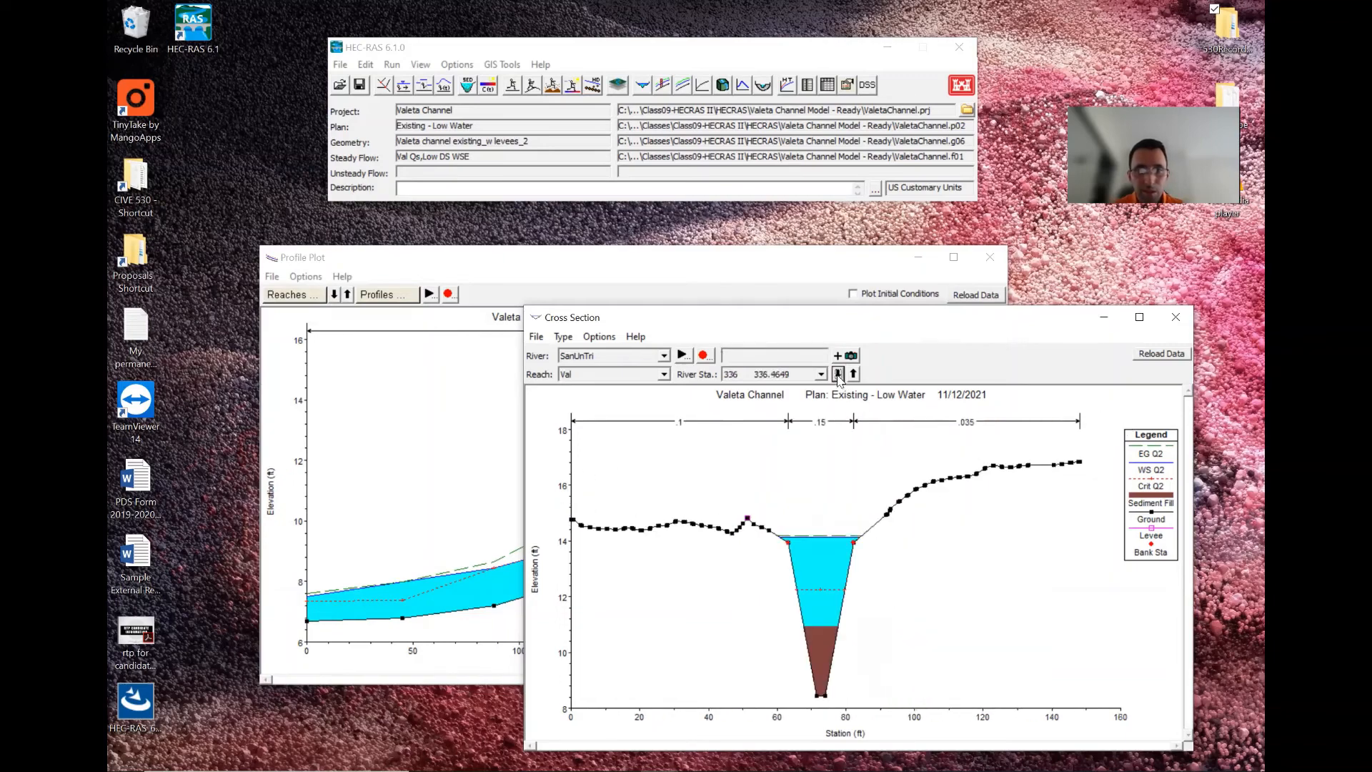
click(838, 375)
click(837, 374)
click(838, 374)
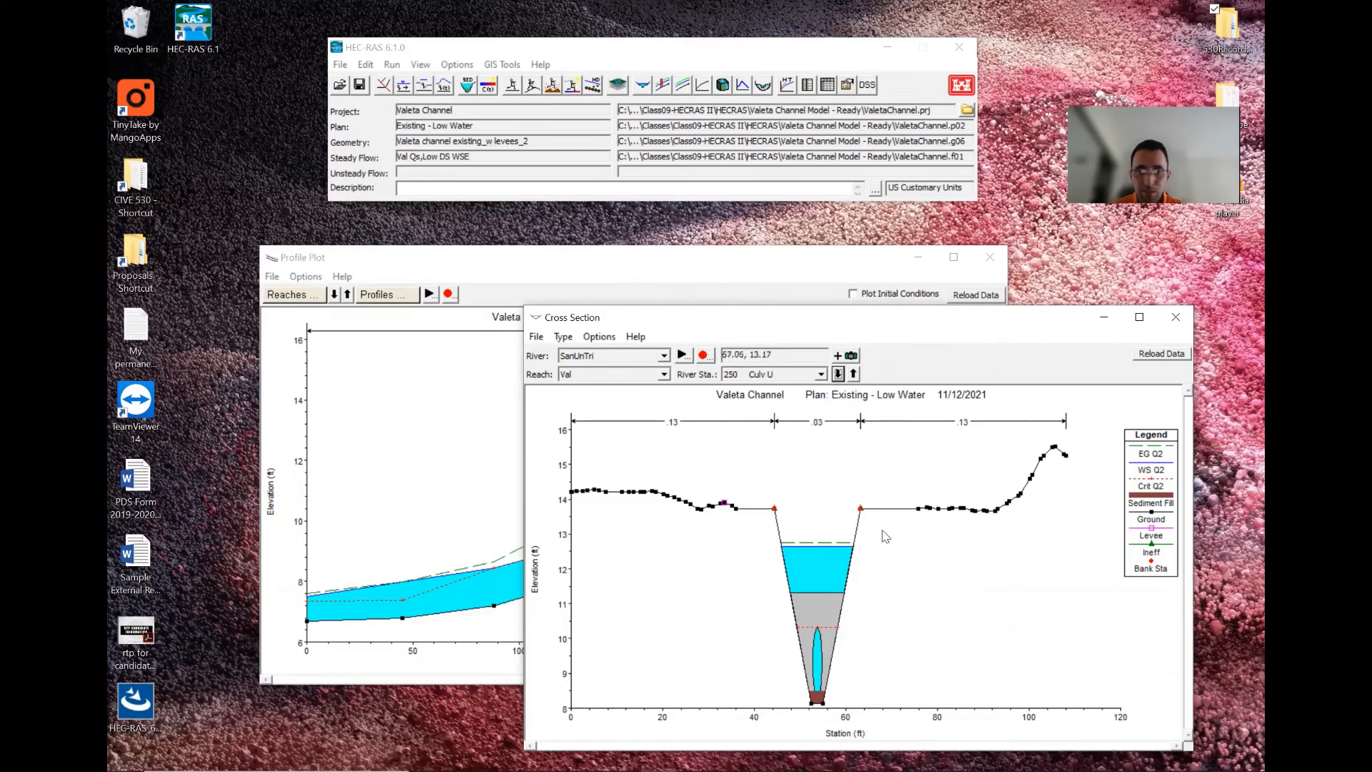
click(838, 374)
click(838, 374)
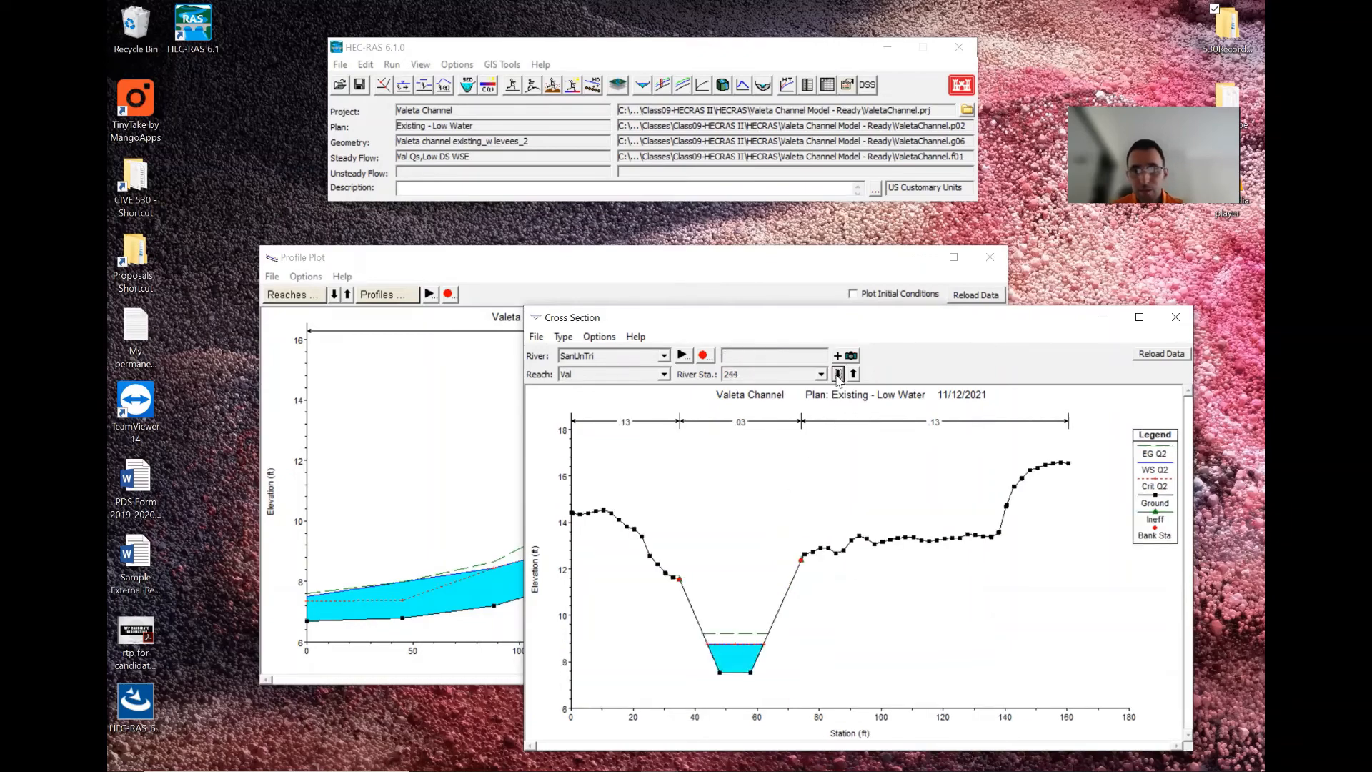
click(1171, 320)
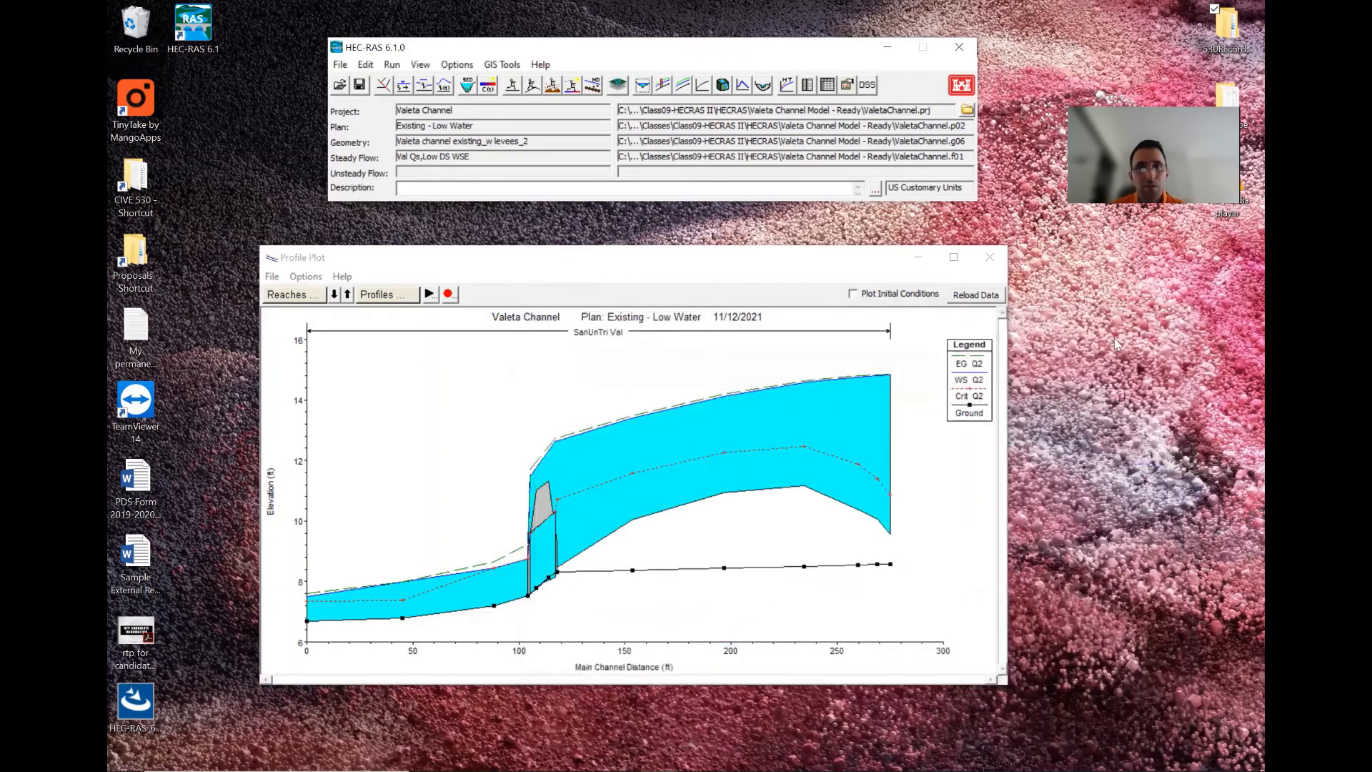
click(988, 259)
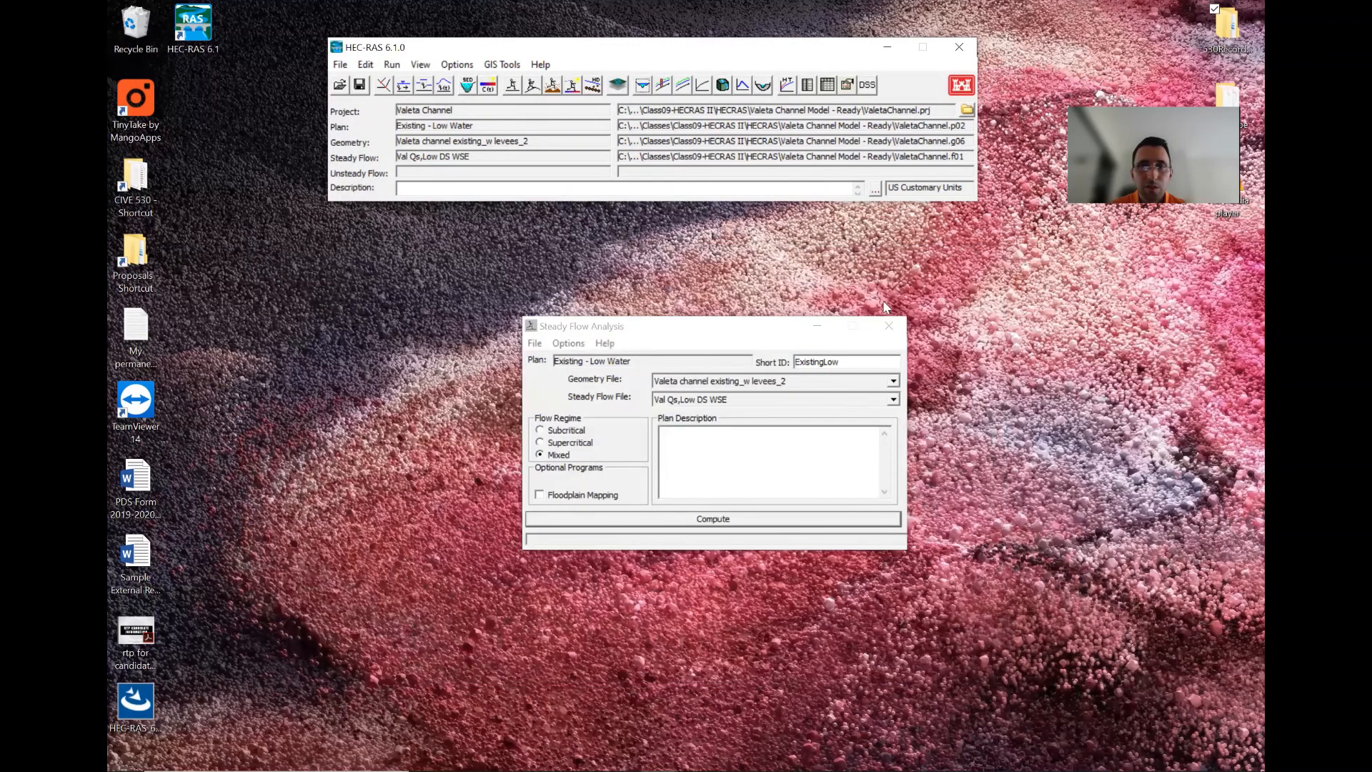
click(889, 326)
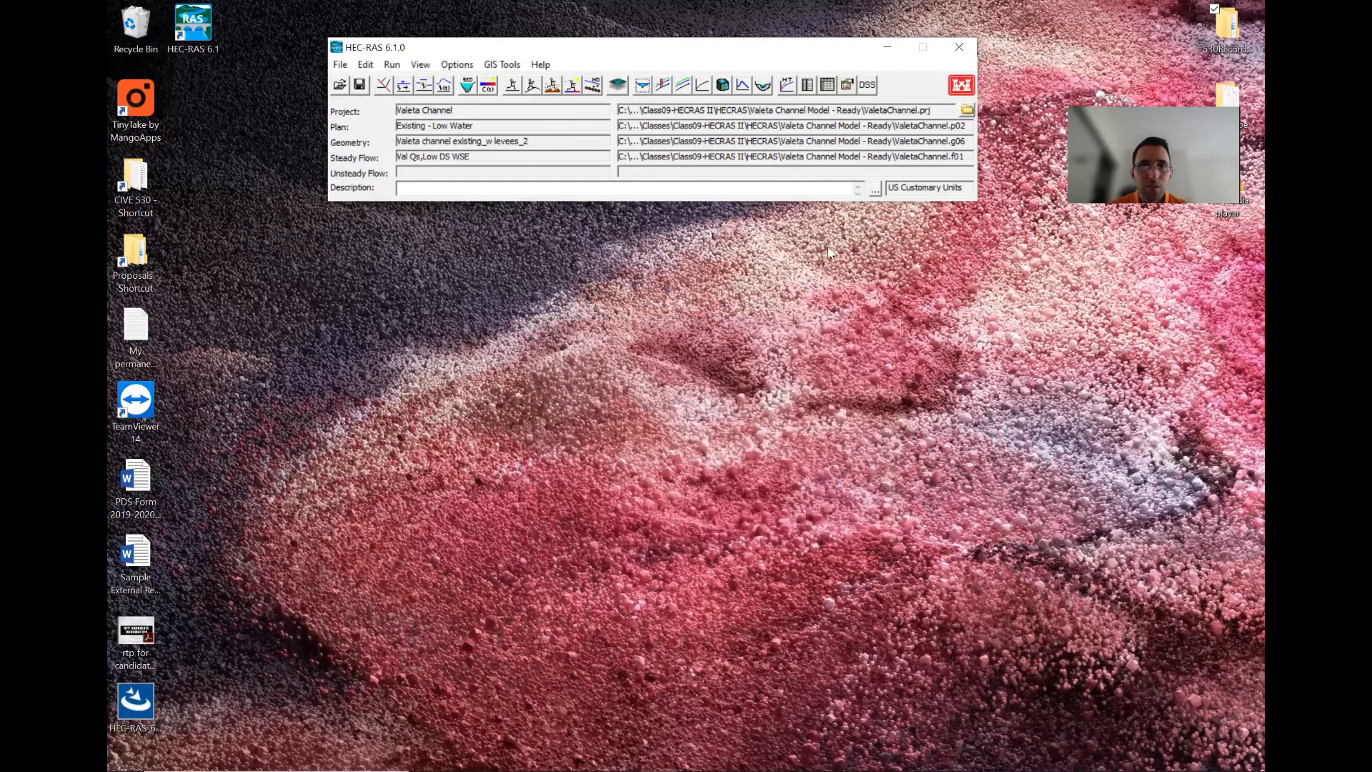
- Open RAS Mapper full-screen and display the Depth (Q100) result layer of the ExistingHigh plan
click(618, 85)
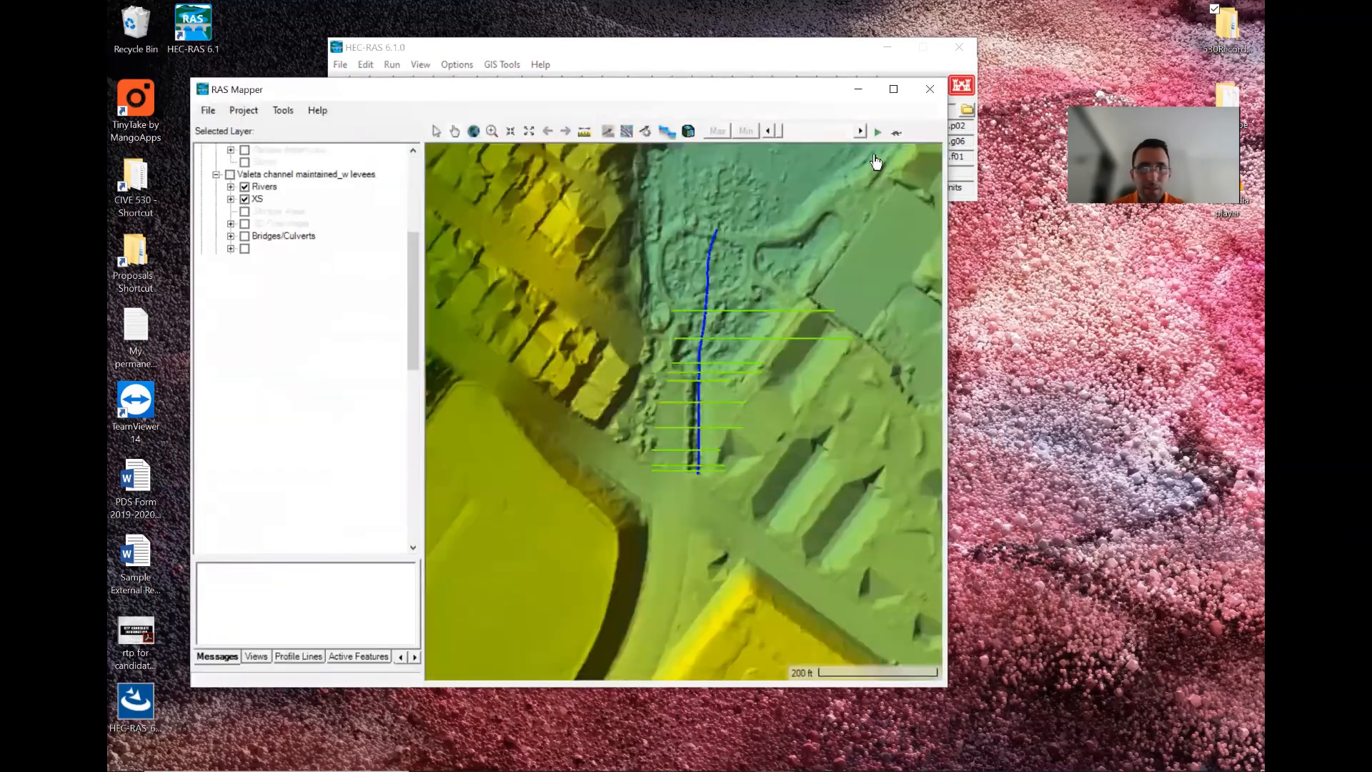
click(892, 88)
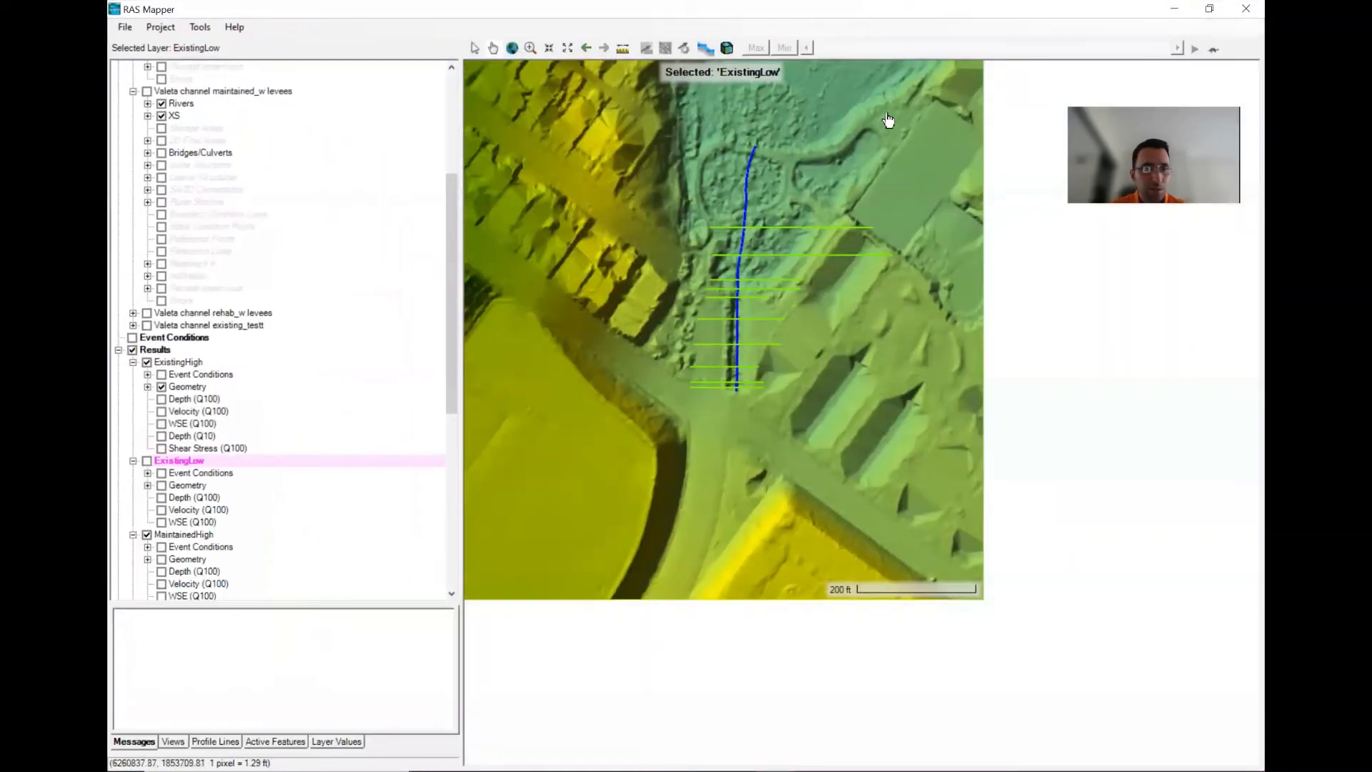
click(147, 534)
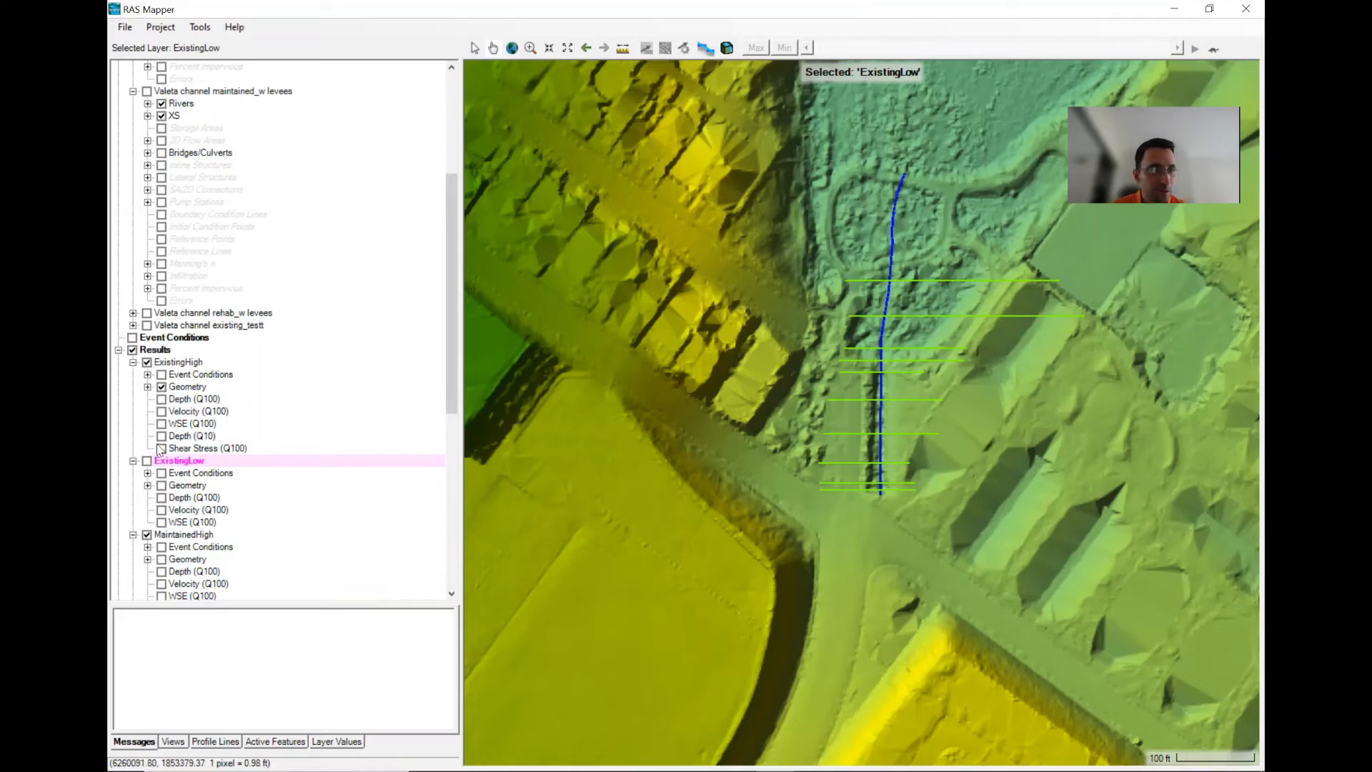
click(133, 535)
click(133, 461)
click(133, 485)
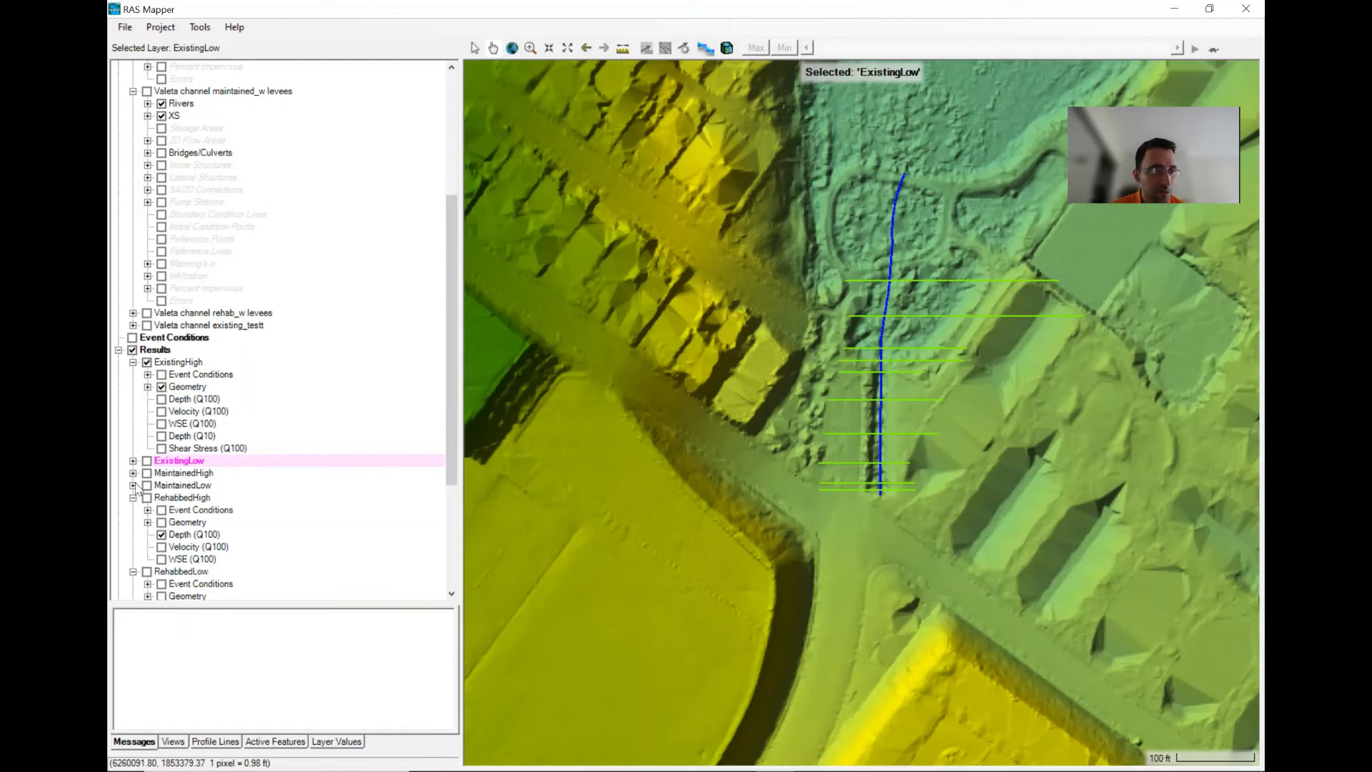
click(133, 497)
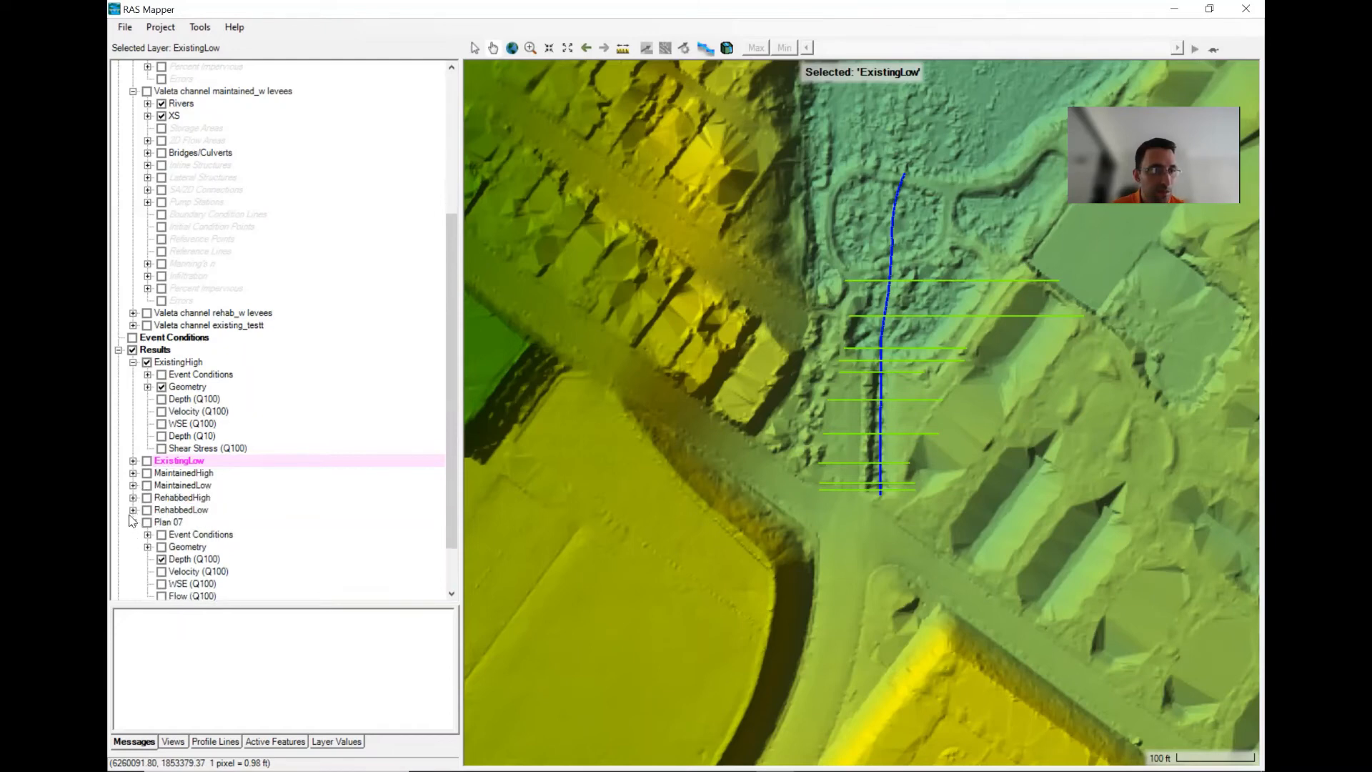
click(133, 509)
scroll(270, 500, up, 2)
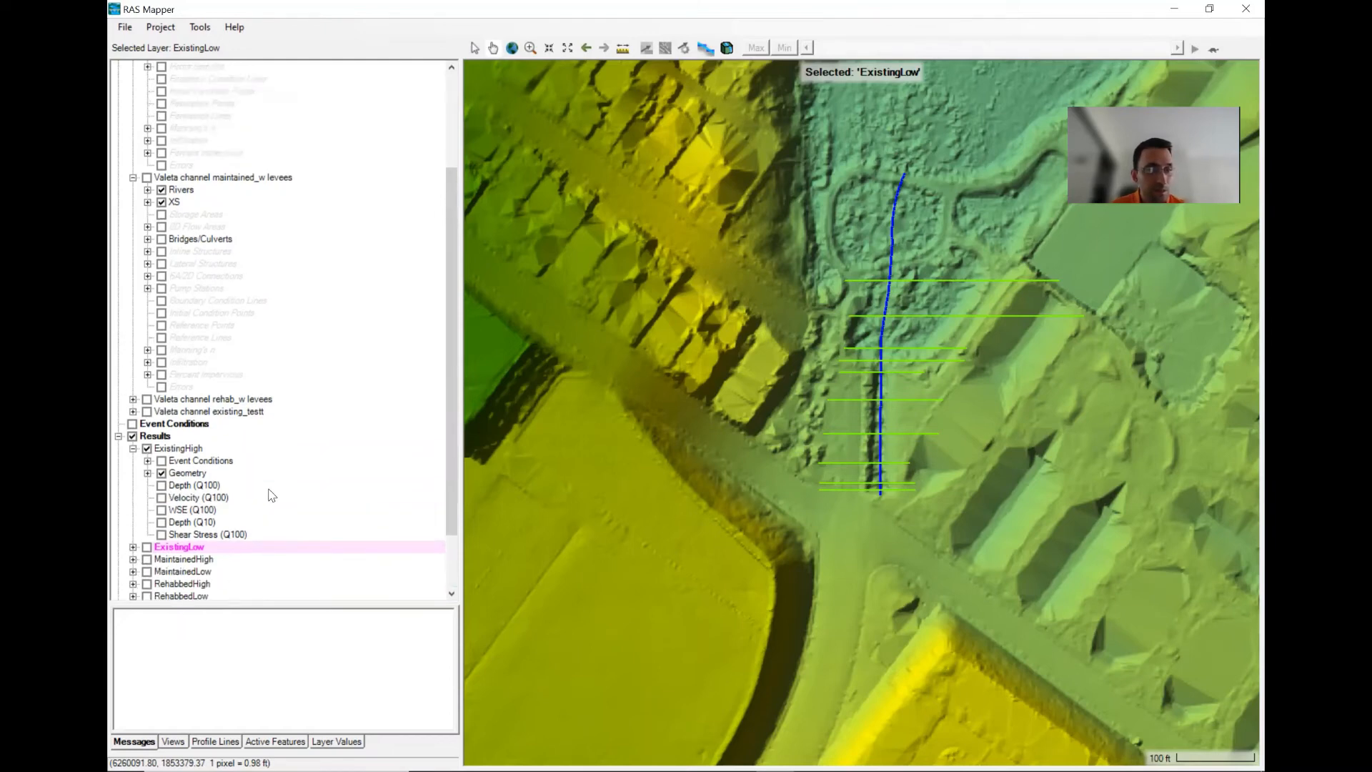
scroll(272, 494, down, 2)
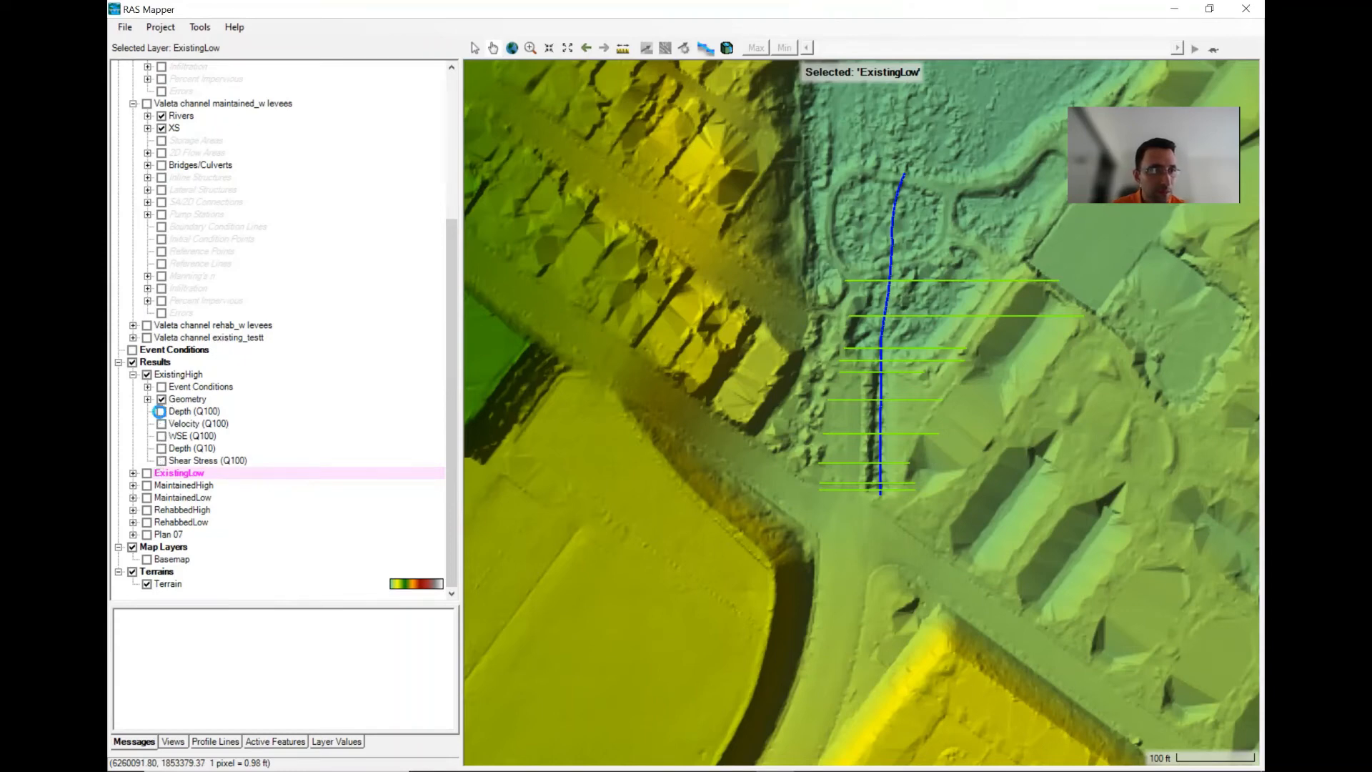
click(162, 412)
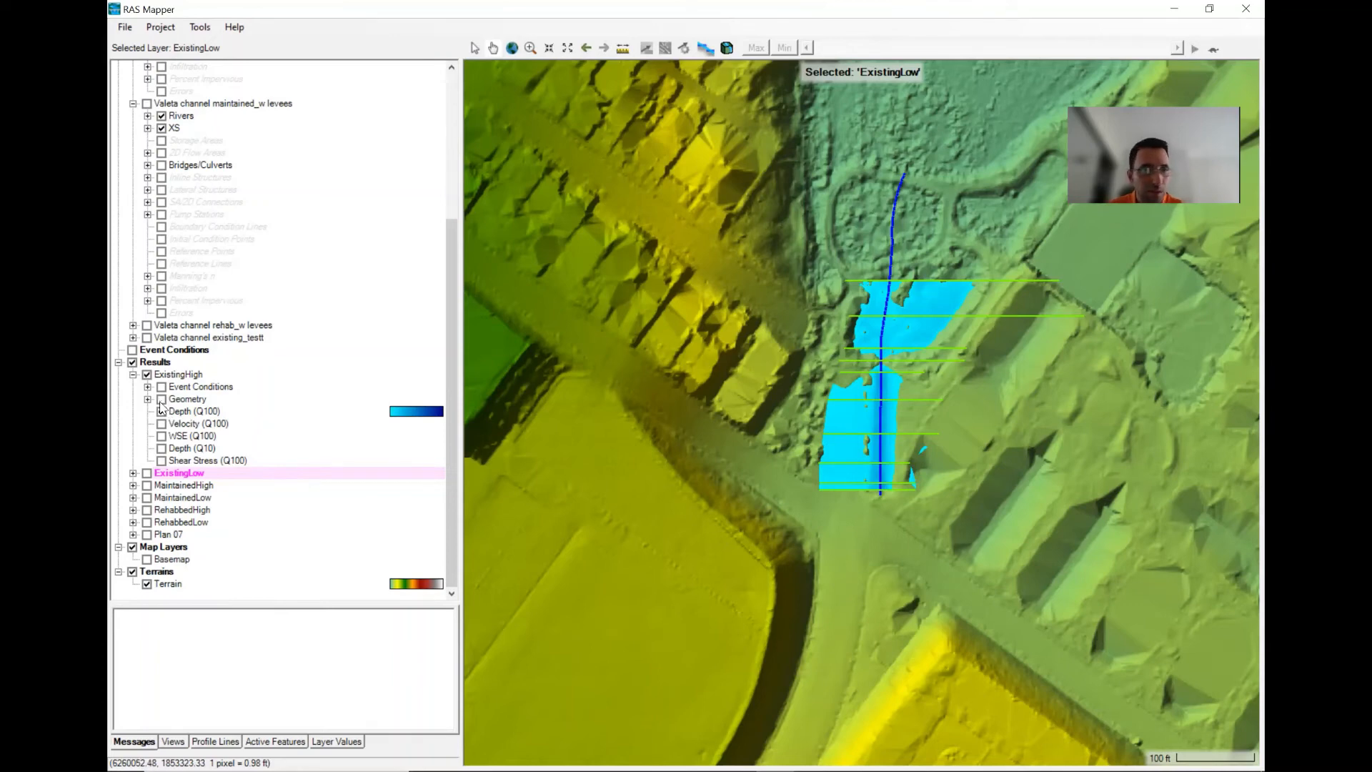
- Hide the geometry layers and turn on particle tracing for the ExistingHigh Depth (Q100) layer around the culvert
scroll(179, 372, up, 6)
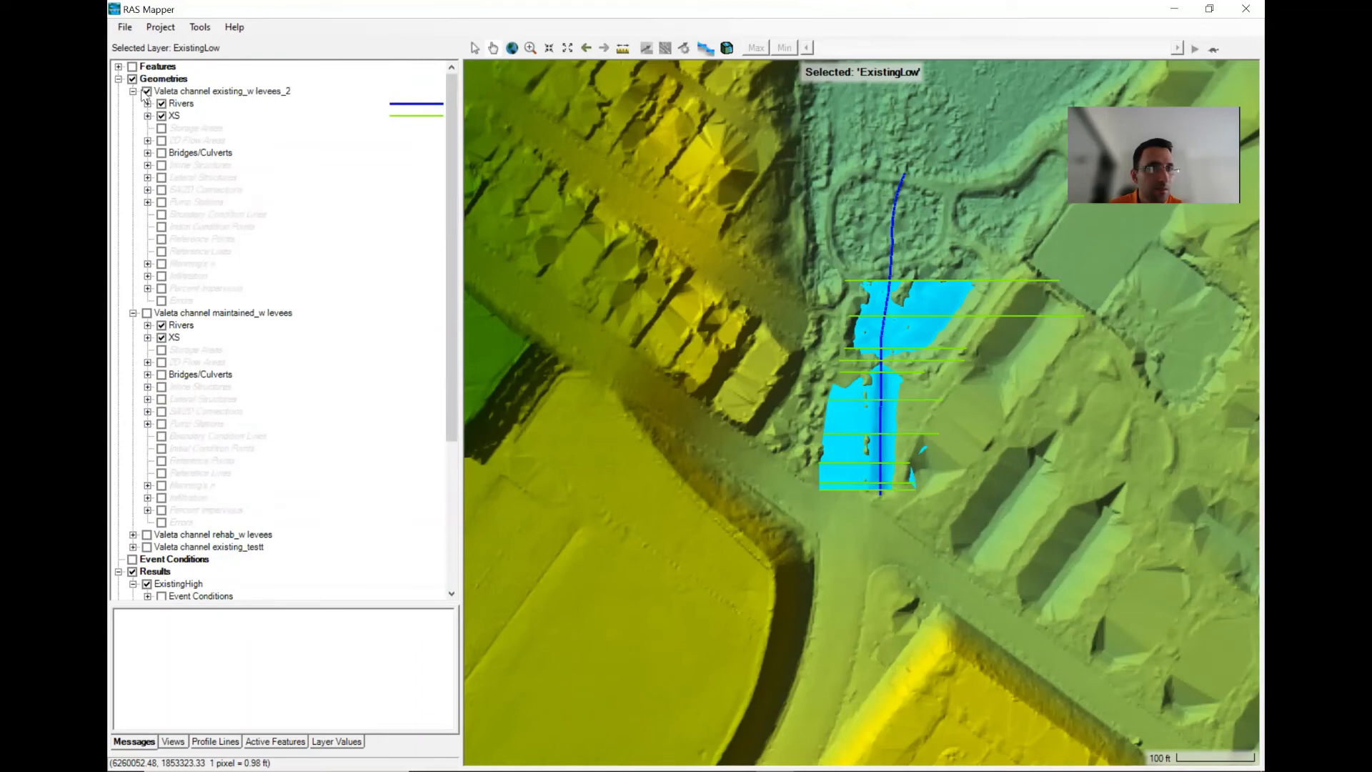
click(132, 80)
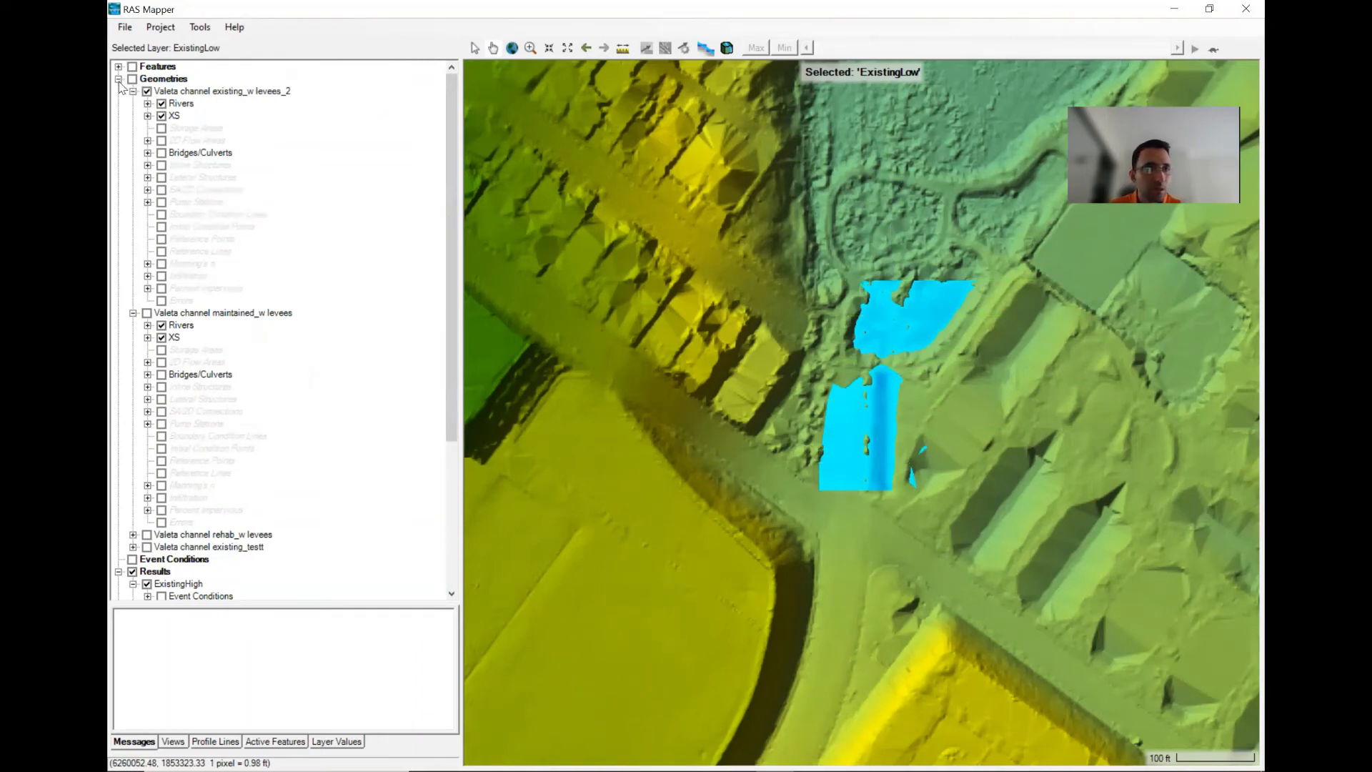
click(119, 79)
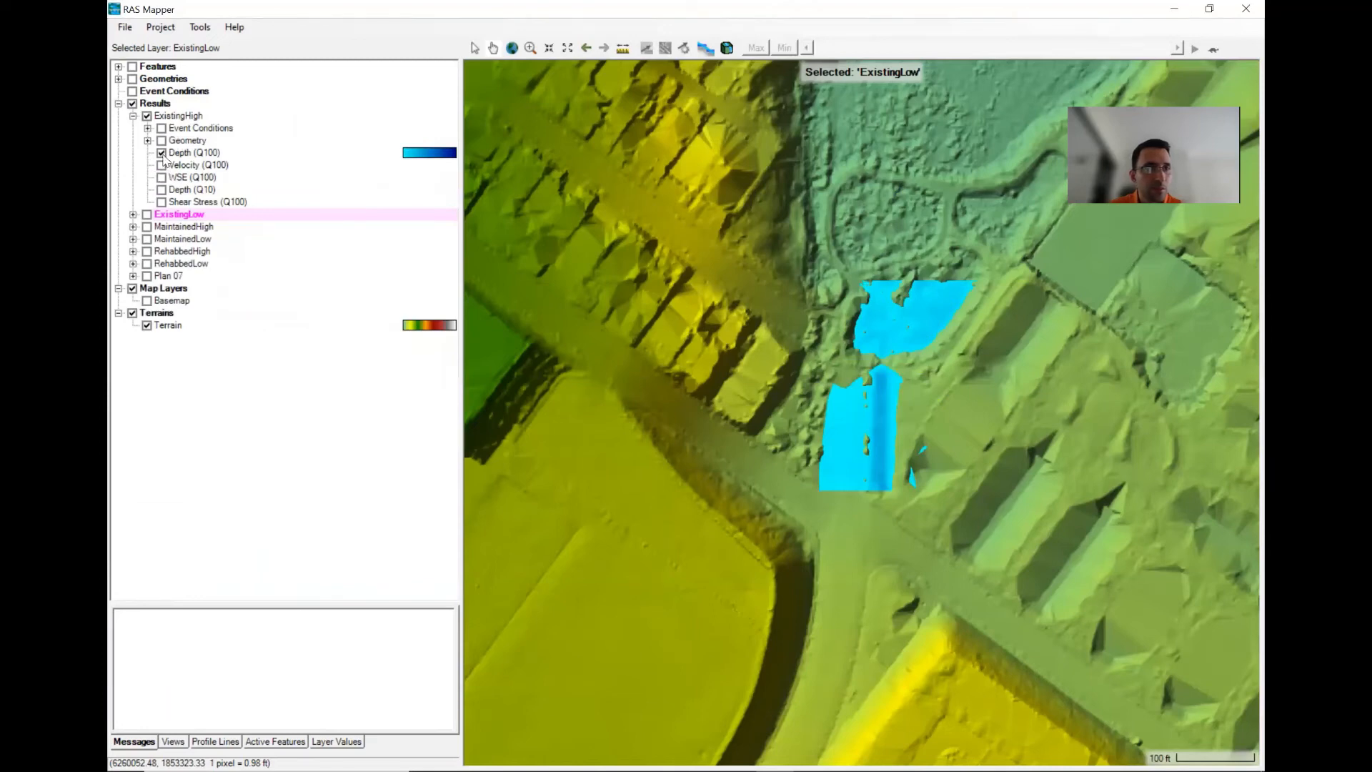
scroll(916, 390, up, 3)
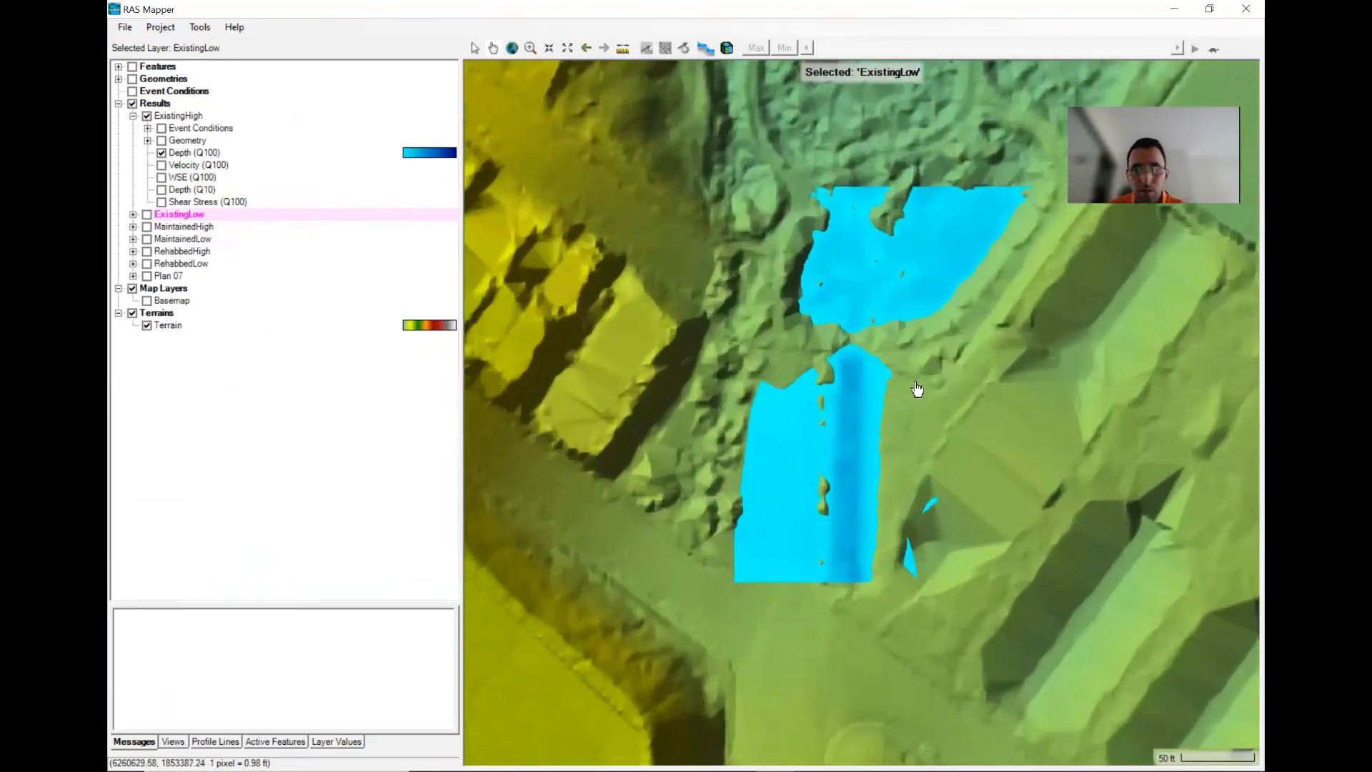
scroll(917, 390, up, 1)
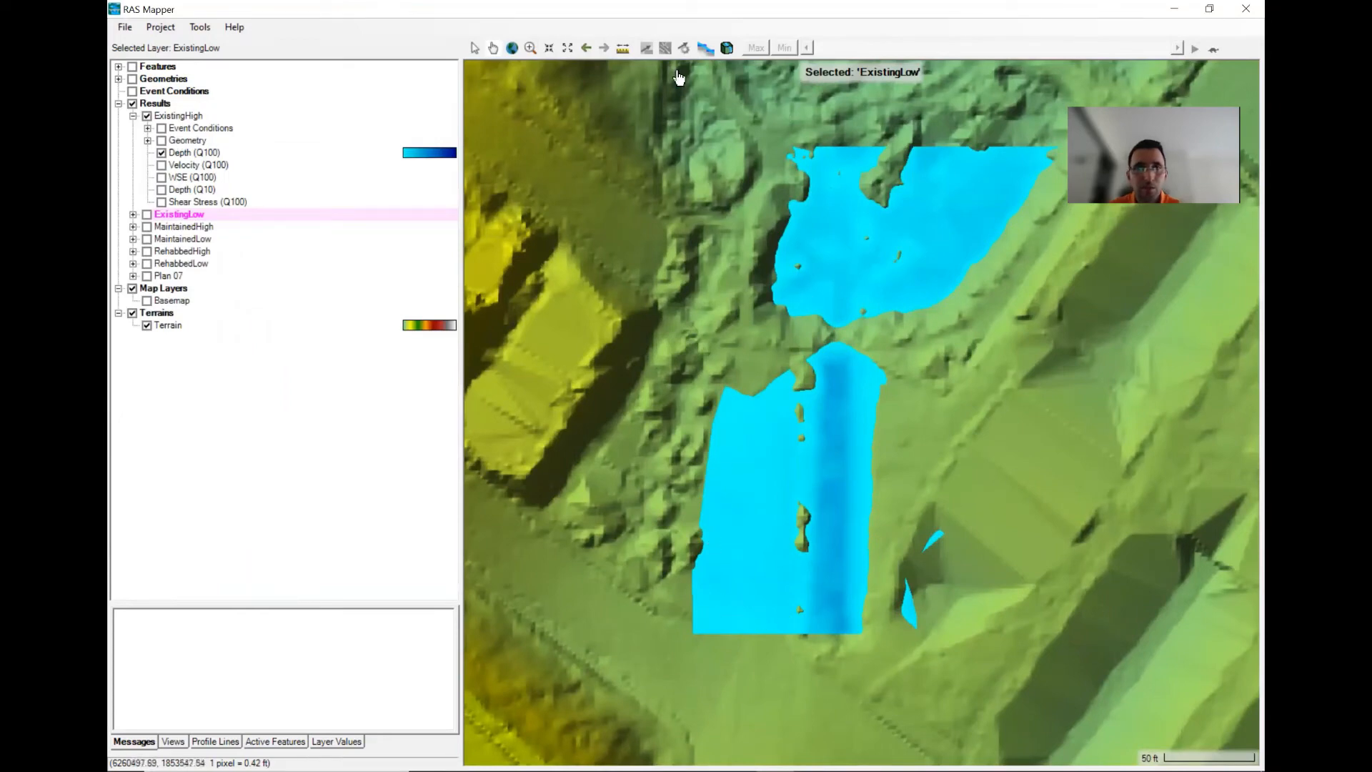
click(190, 153)
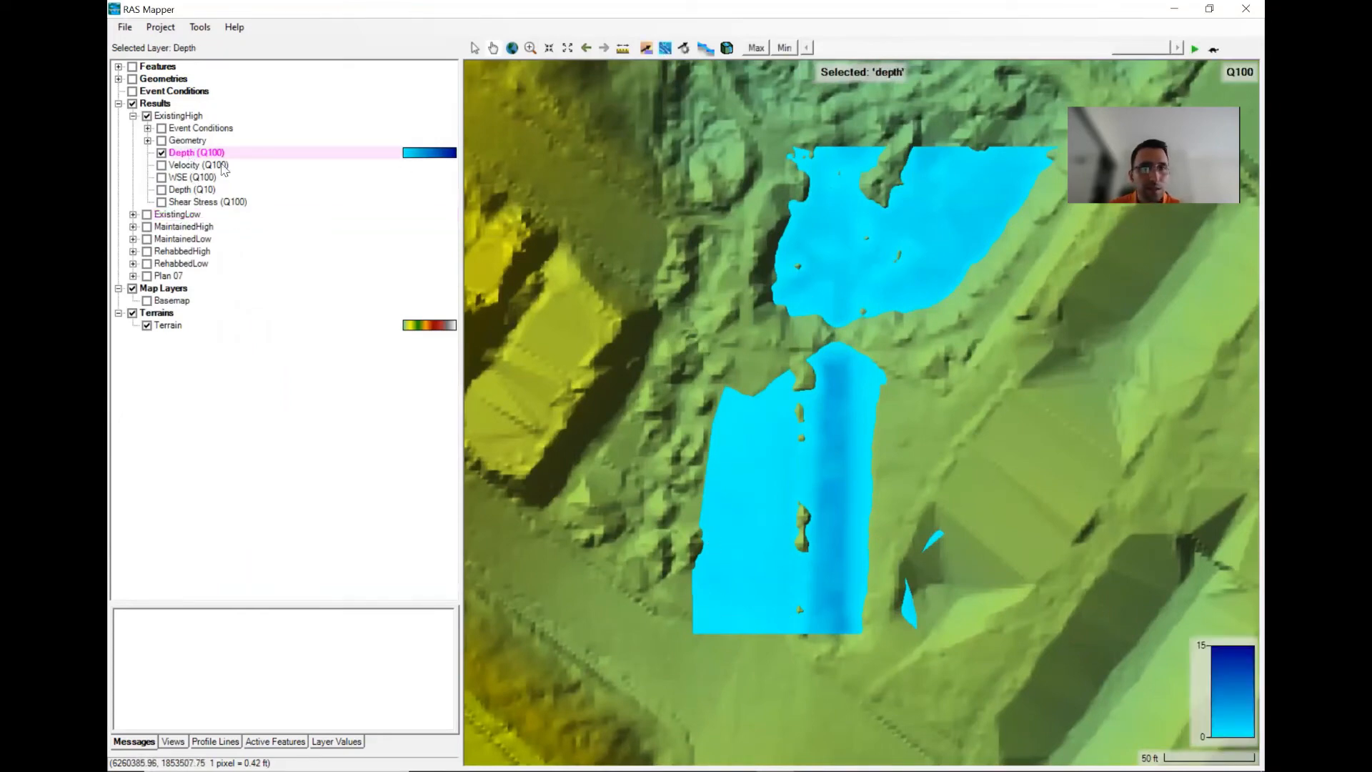
click(662, 46)
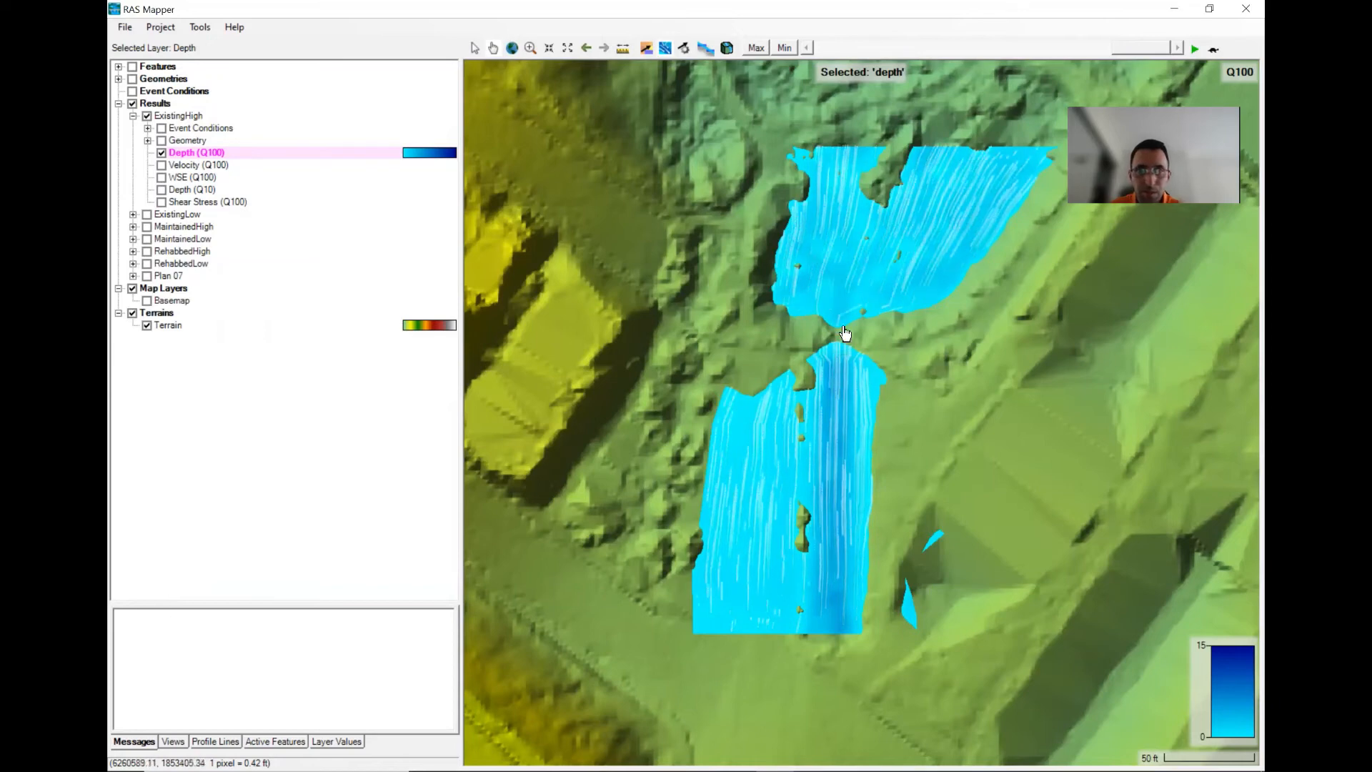
- Inspect the particle traces around the culvert, then hide the ExistingHigh results
scroll(767, 321, up, 4)
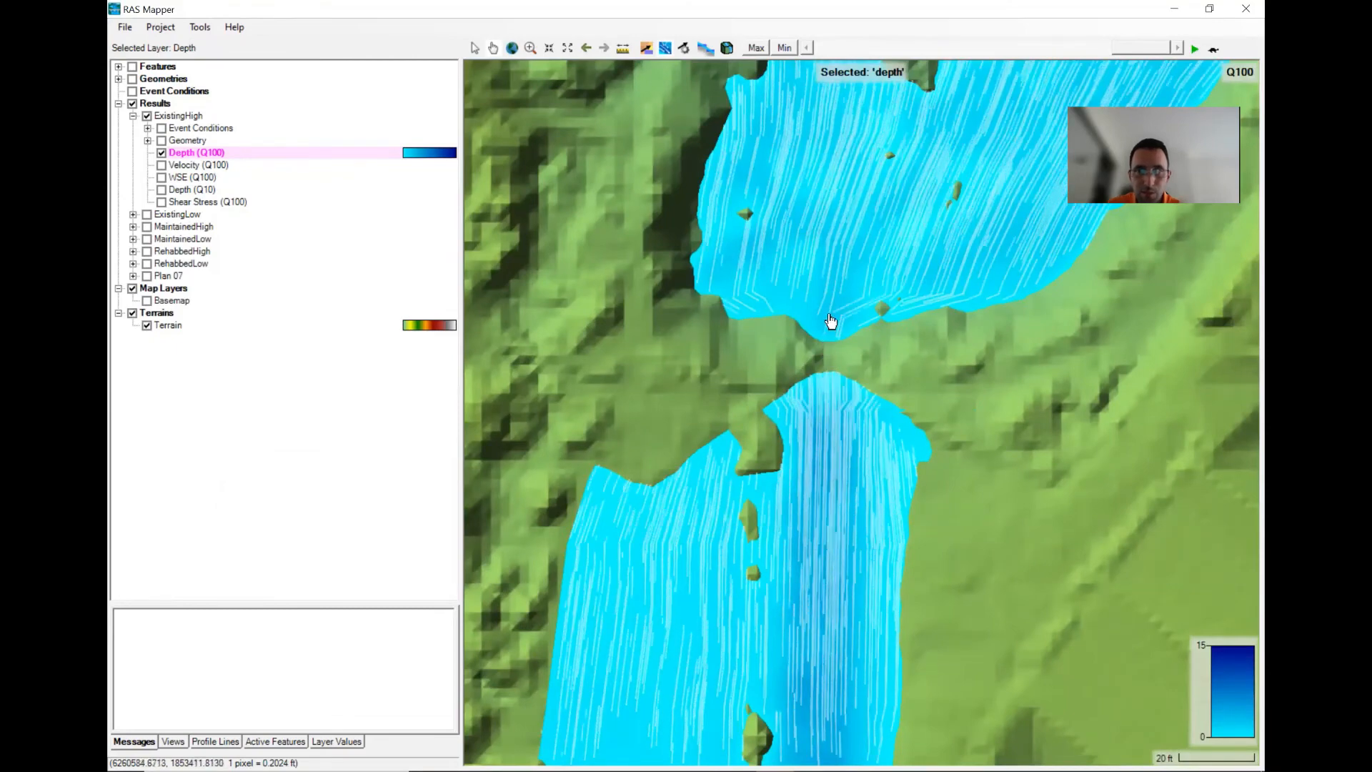
scroll(872, 444, down, 4)
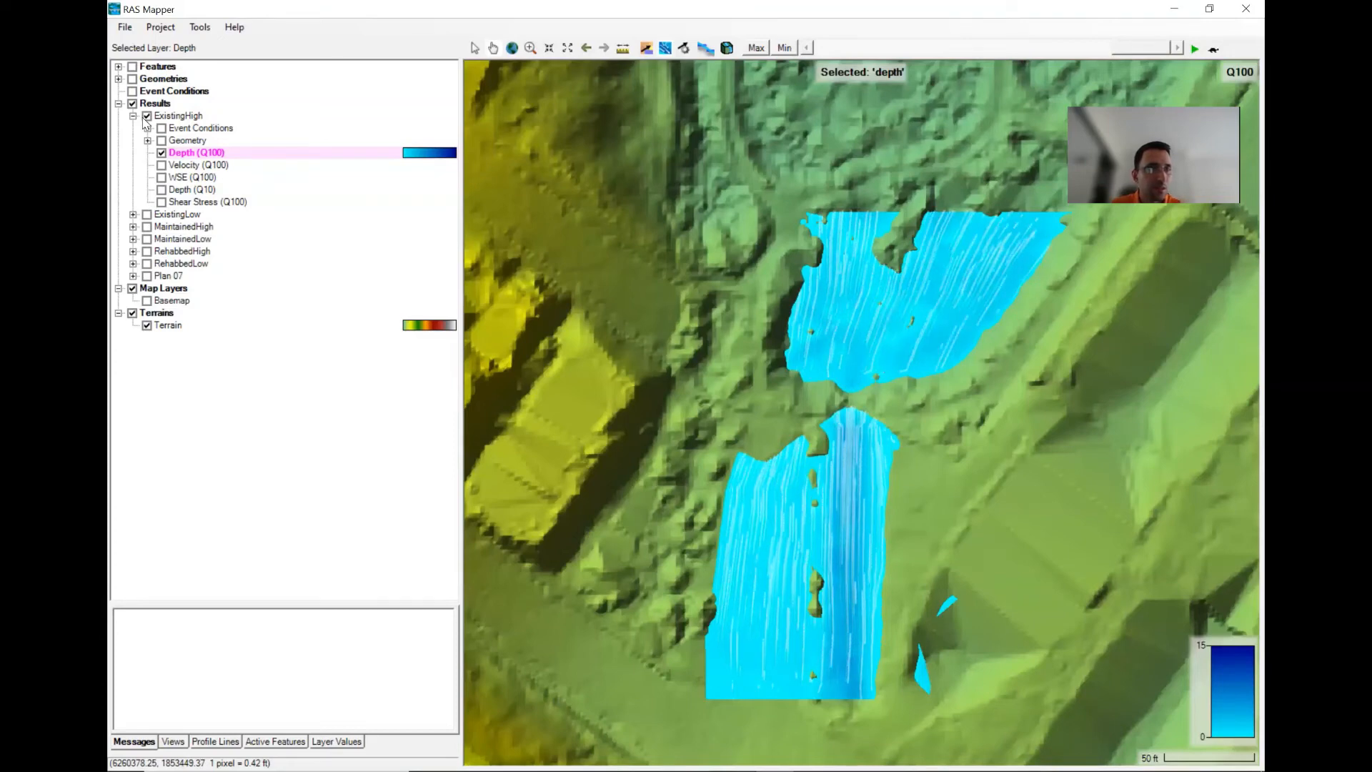
click(146, 116)
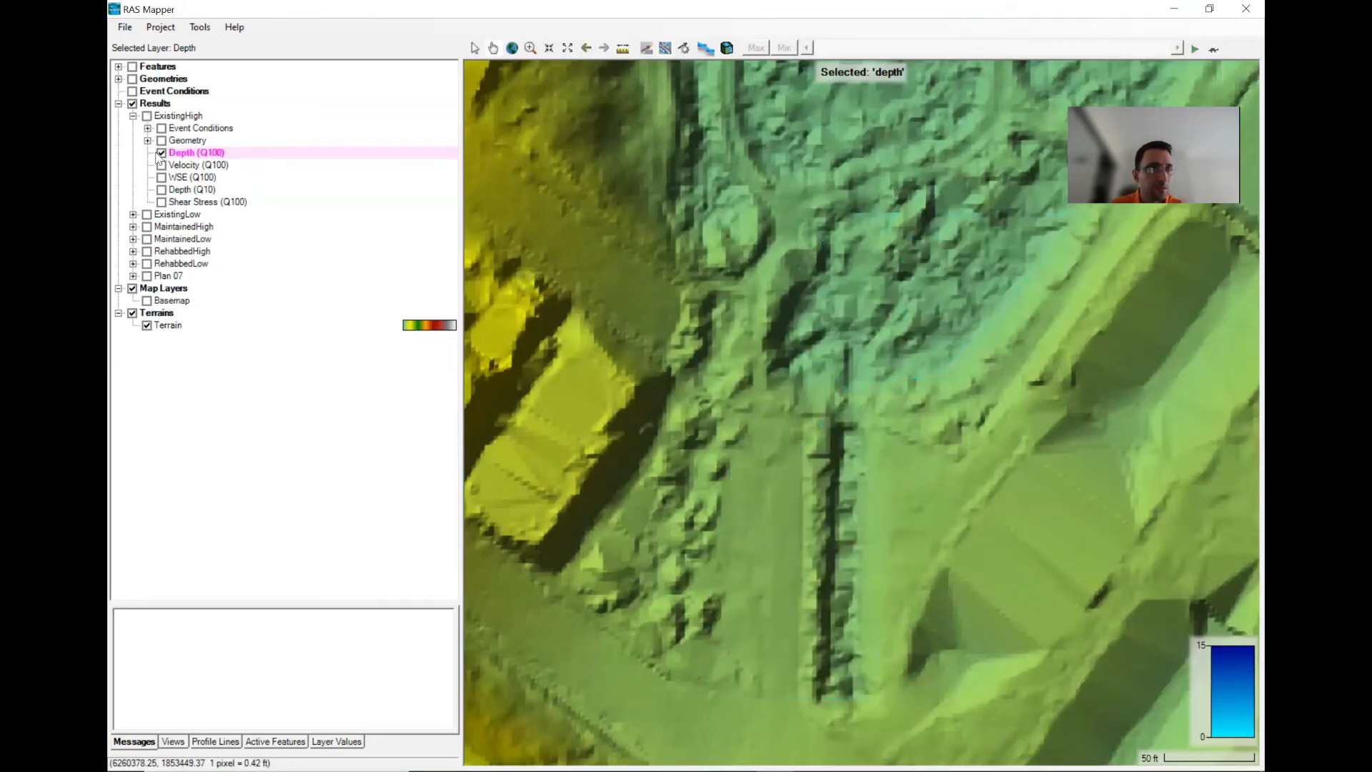
- Turn on the geometry layers and show the Bridges/Culverts layer of the existing_w levees_2 geometry
click(132, 215)
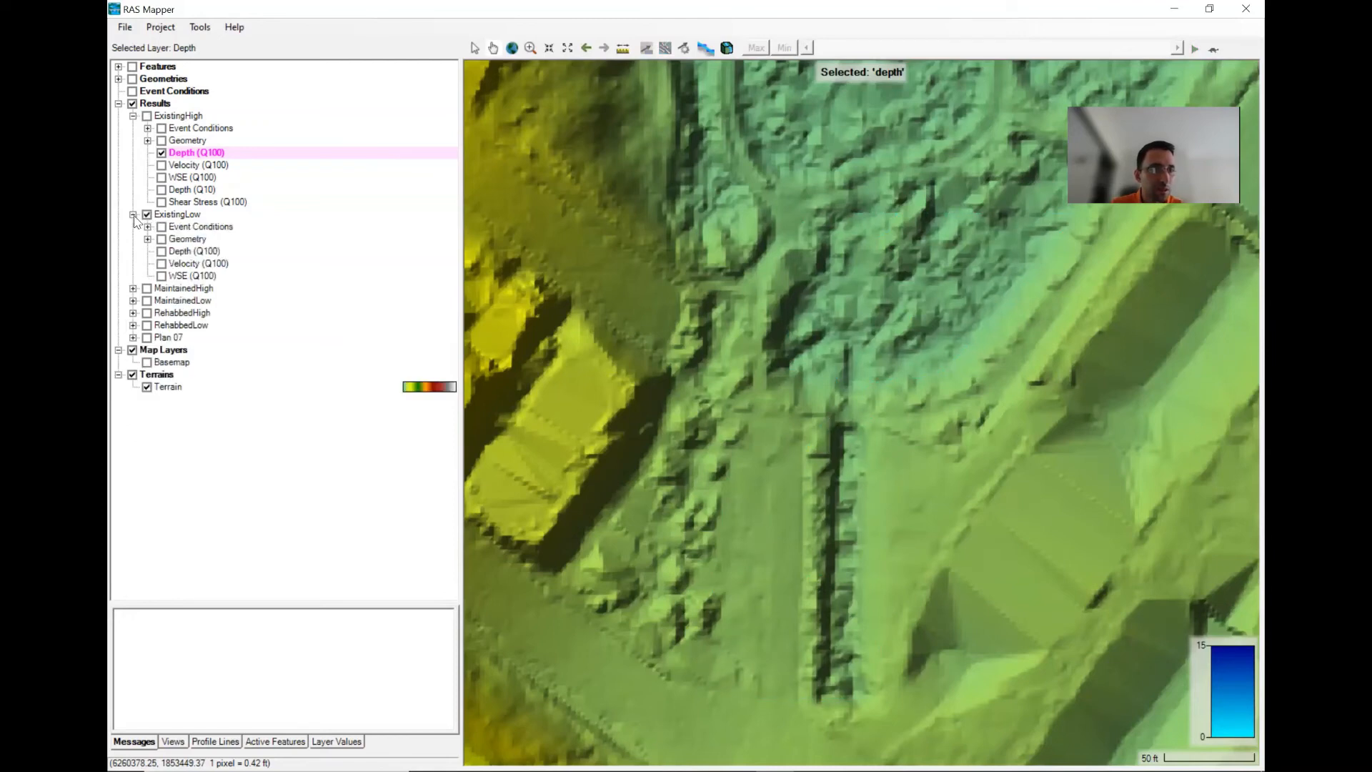
click(134, 216)
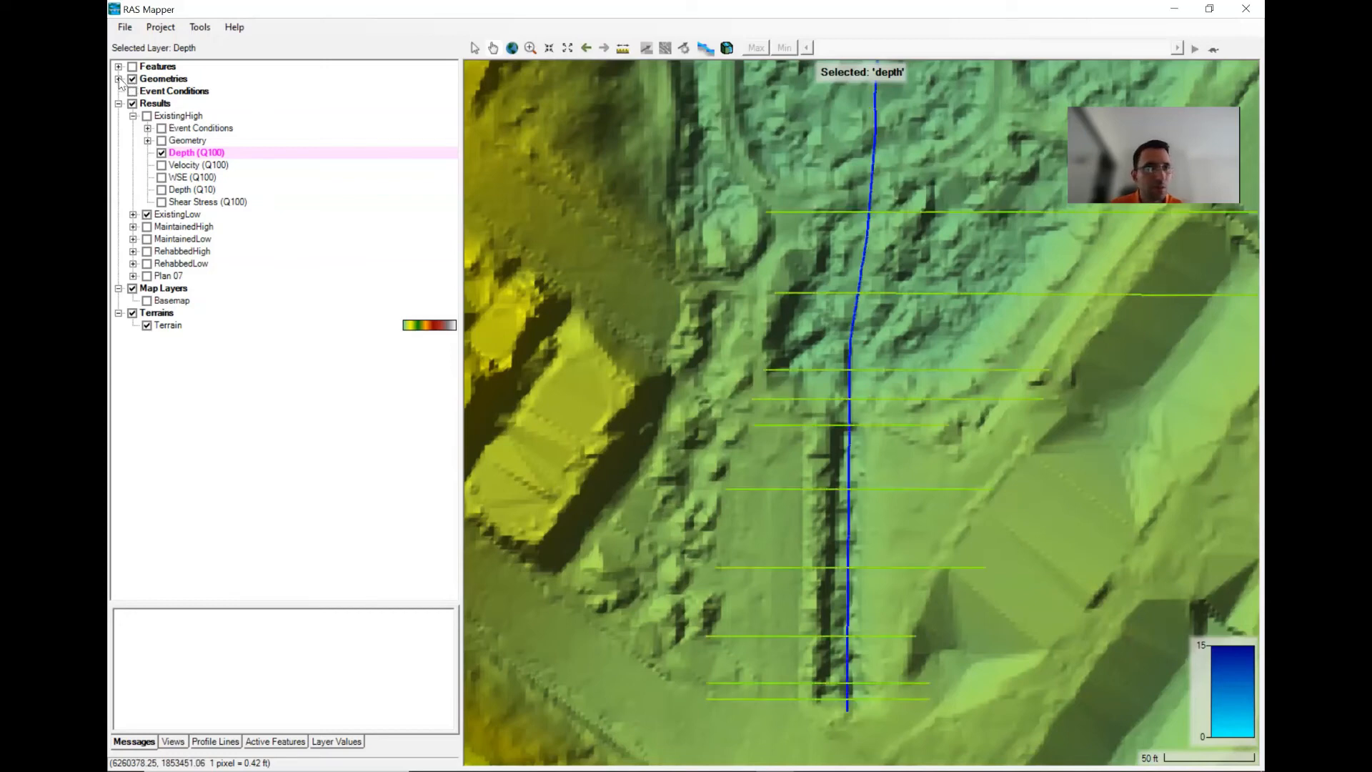
click(119, 79)
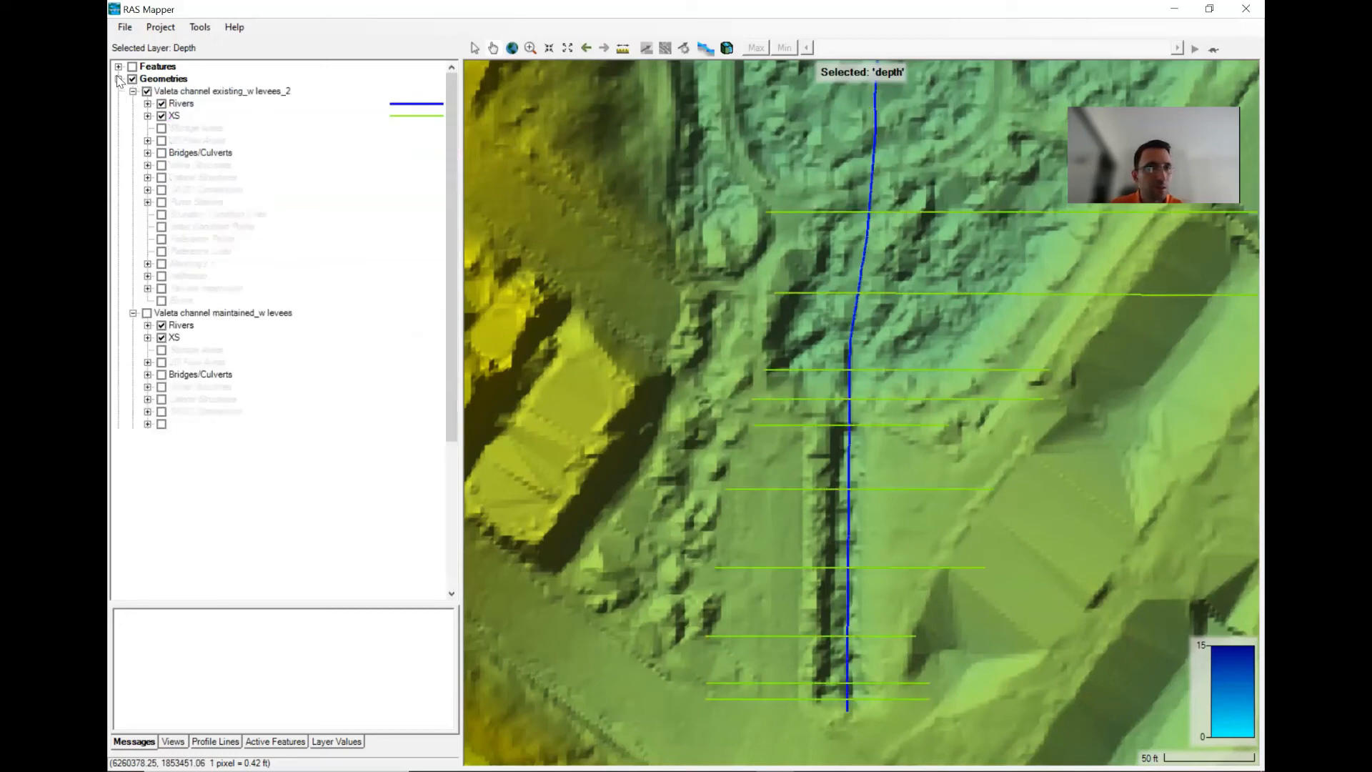
click(161, 153)
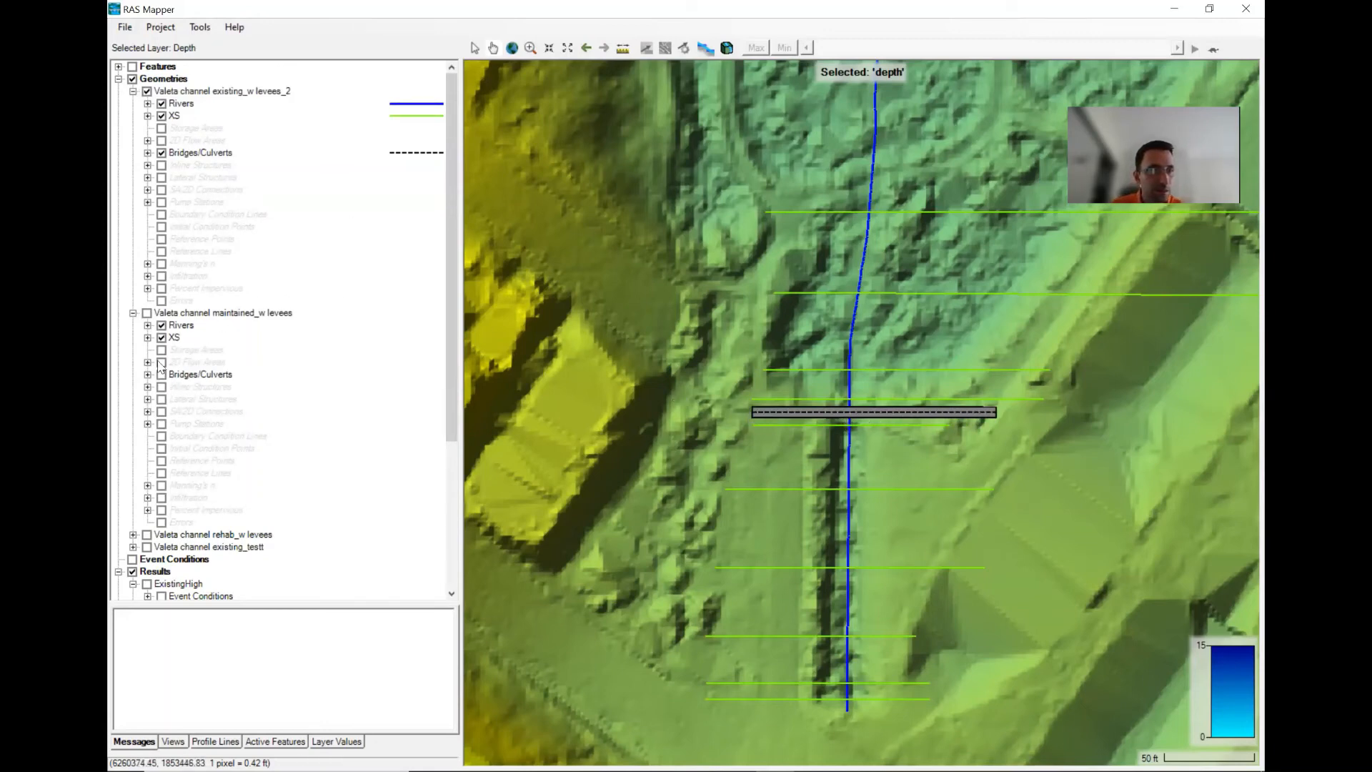
click(133, 313)
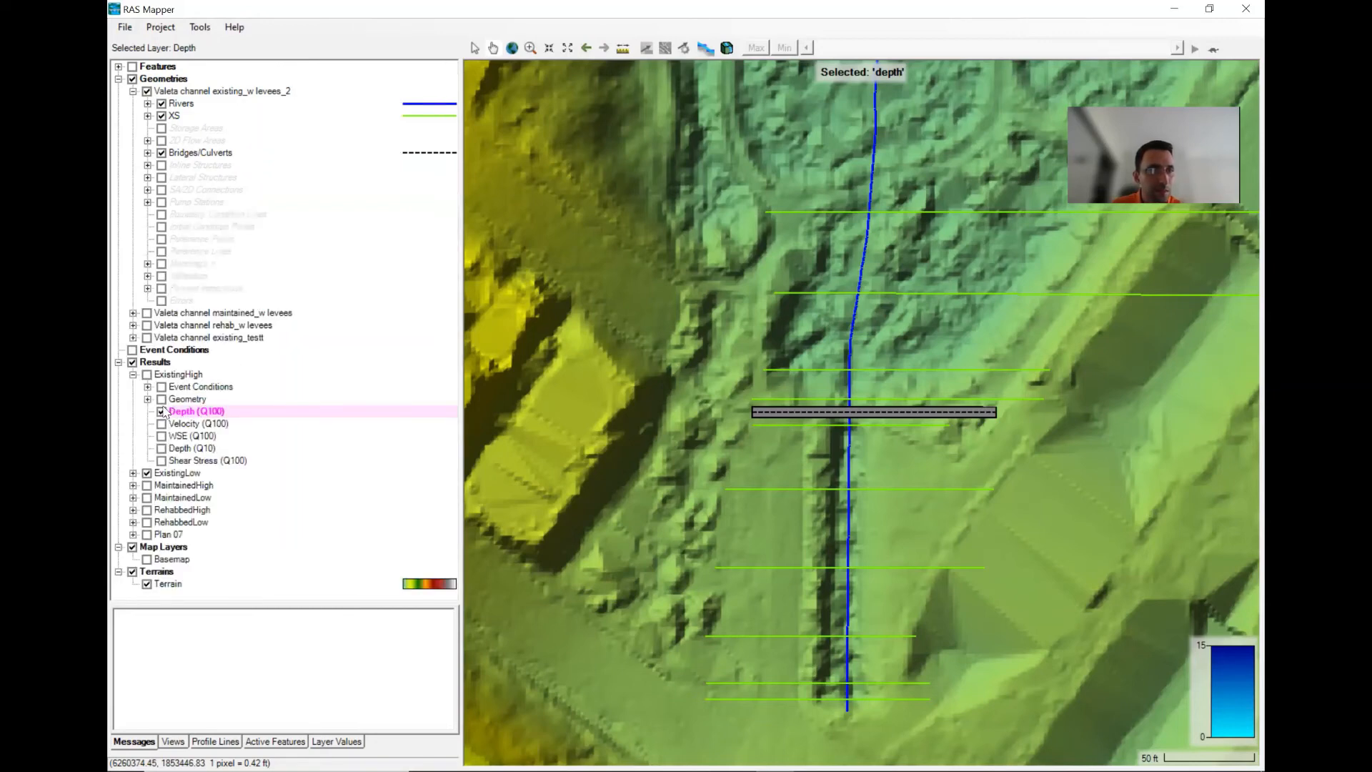
- Display the ExistingHigh Velocity (Q100) layer instead of Depth, then switch back to Depth (Q100)
click(161, 411)
click(161, 423)
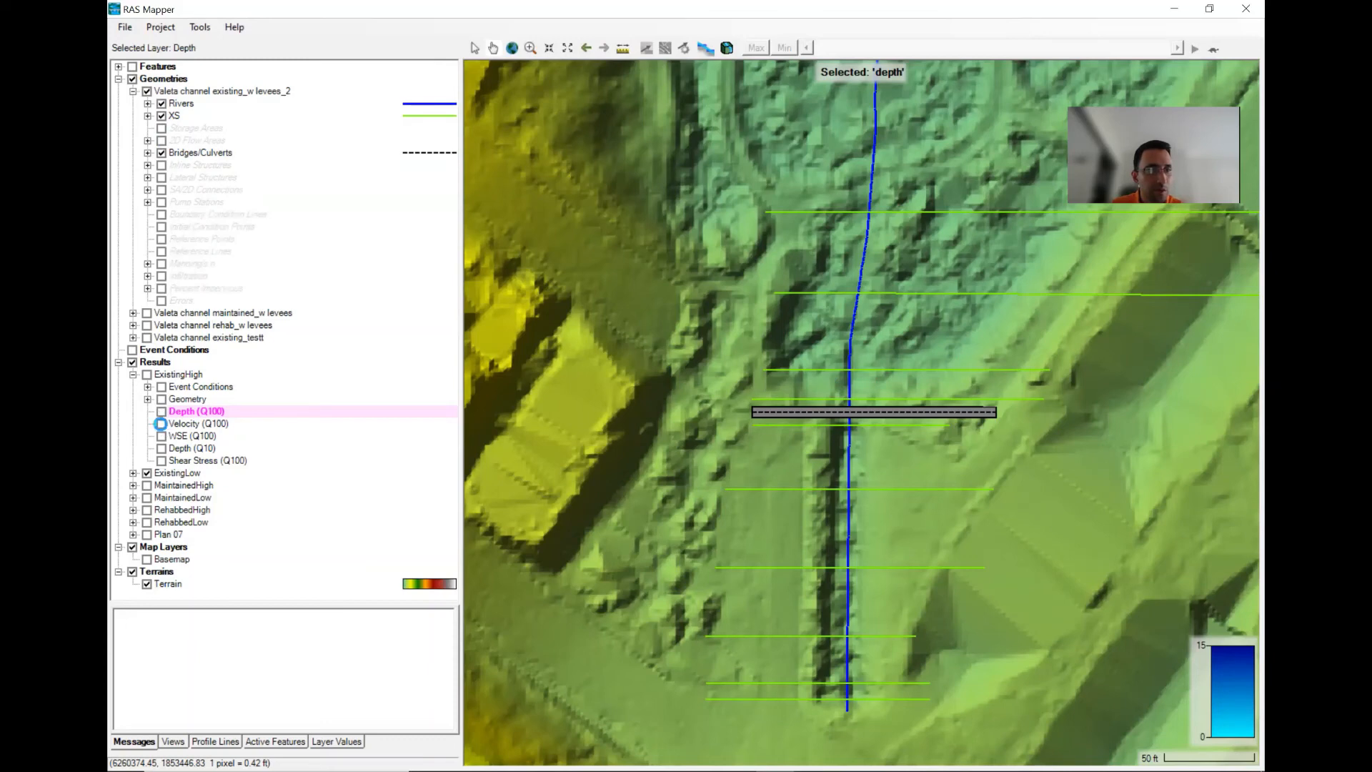
click(197, 437)
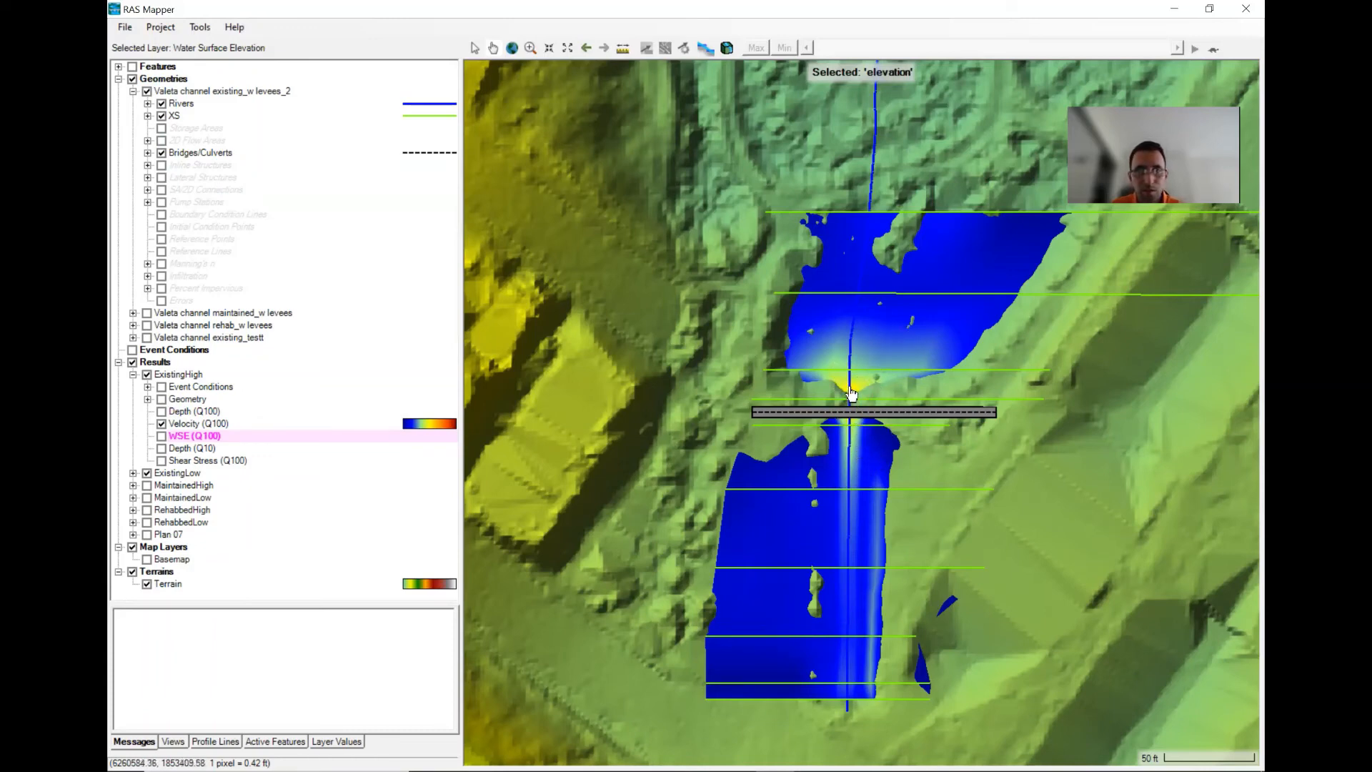
click(220, 423)
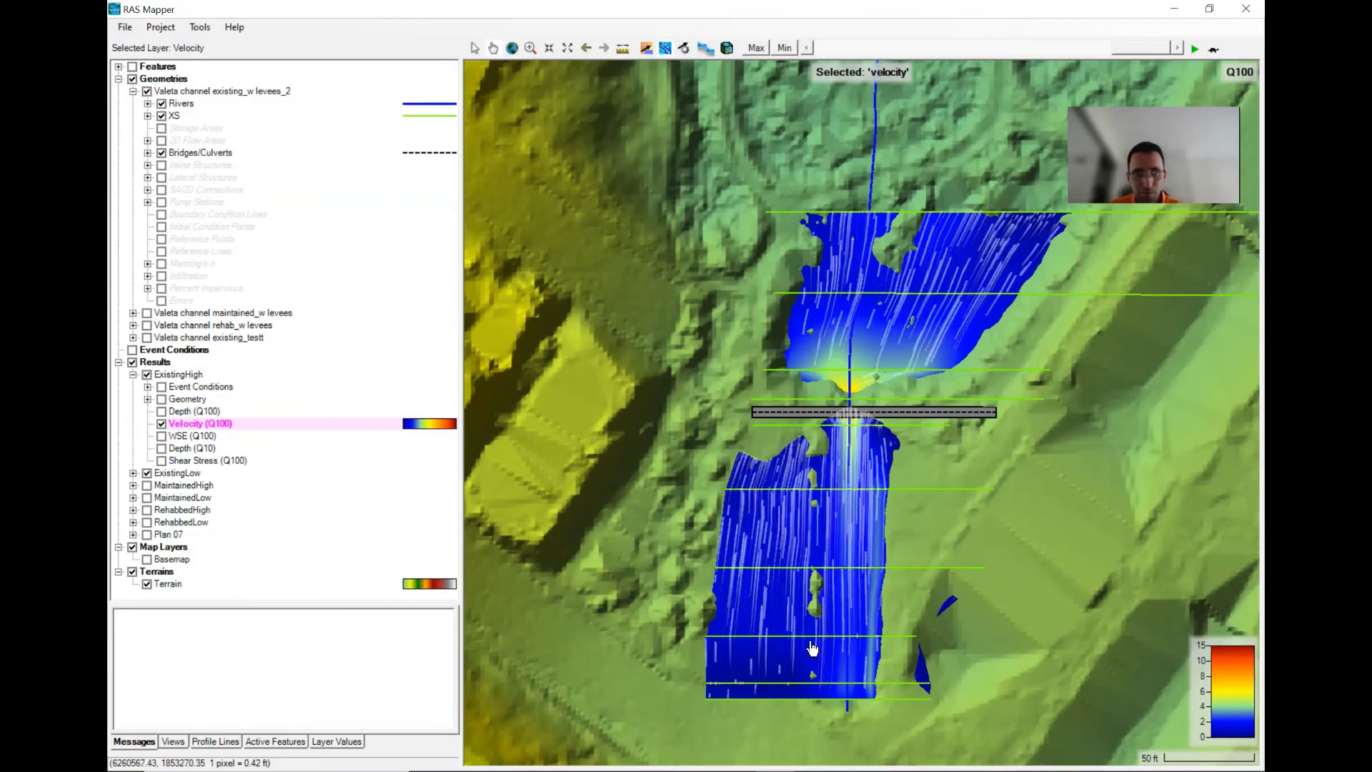
click(161, 424)
click(161, 411)
click(179, 413)
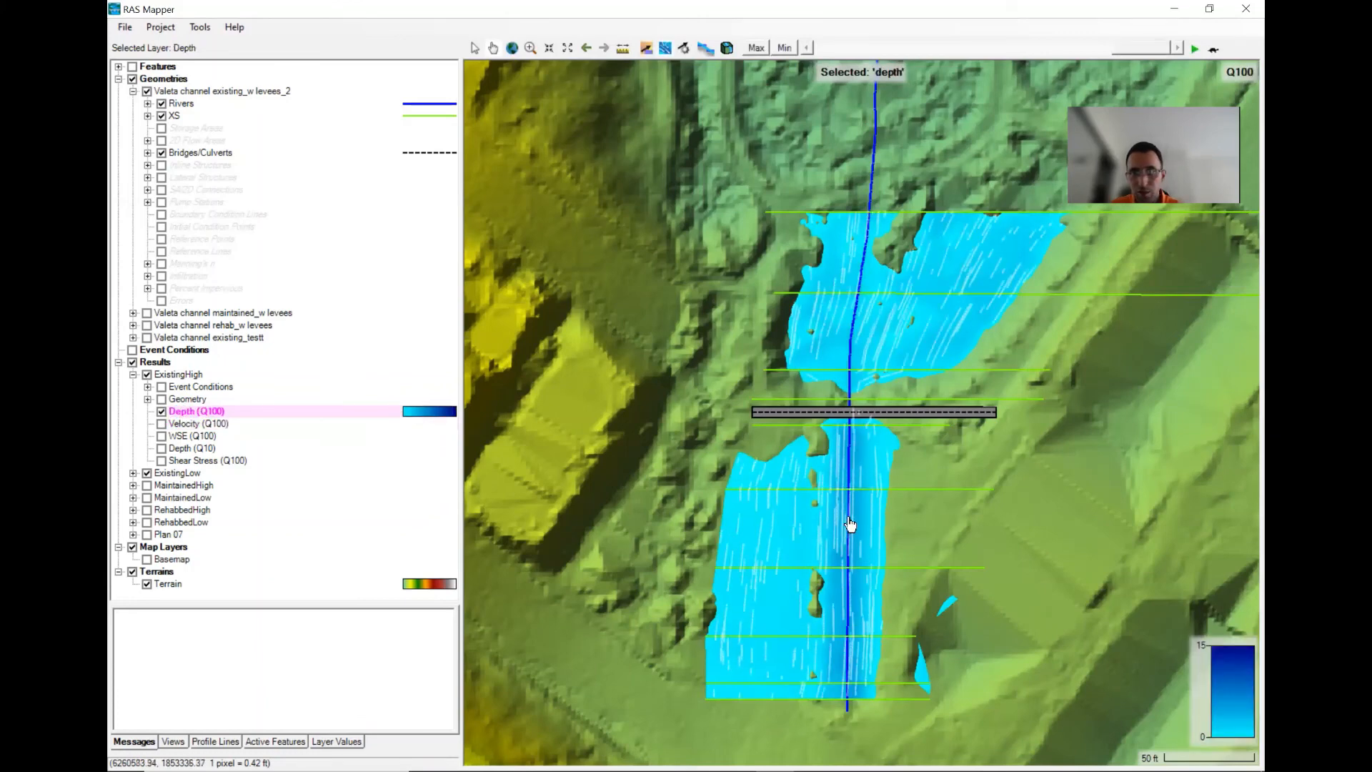
- Turn off particle tracing and frame the culvert area on the map
scroll(850, 526, up, 1)
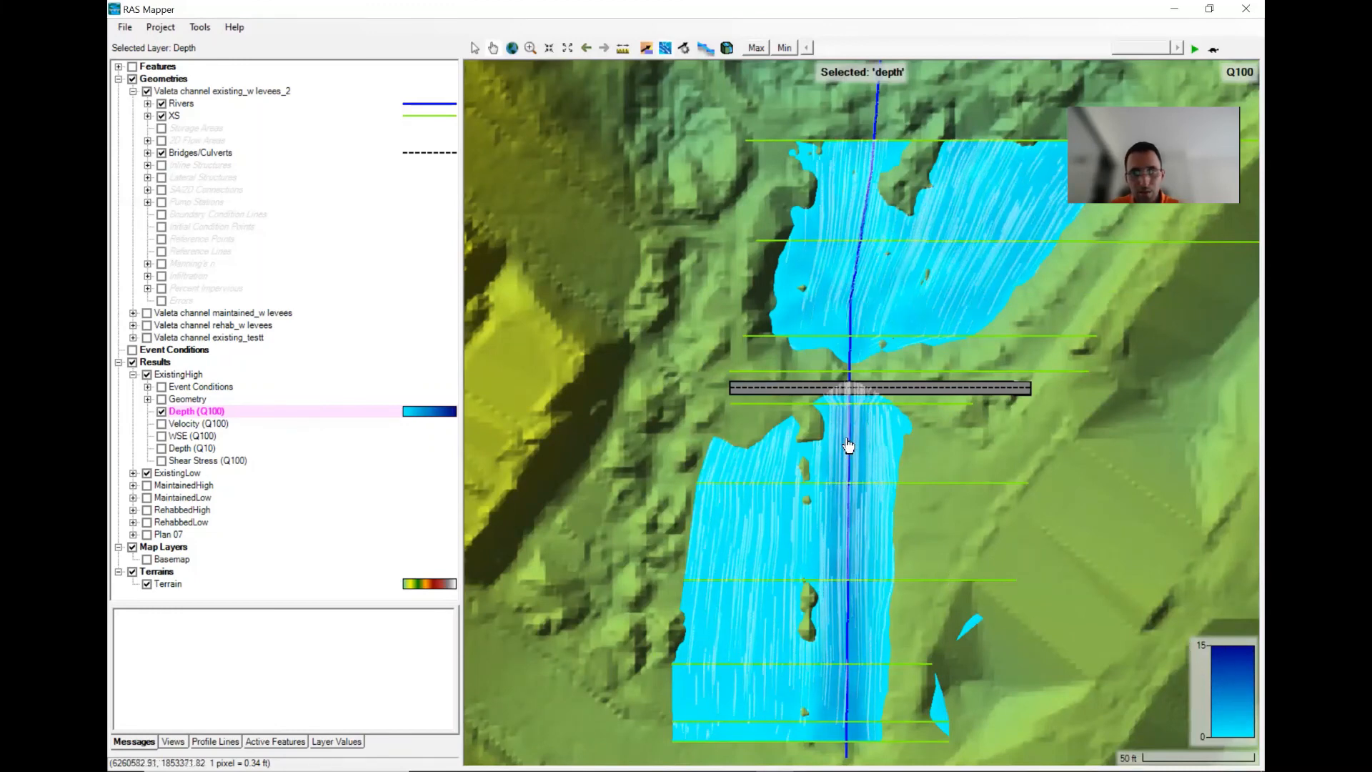
click(665, 50)
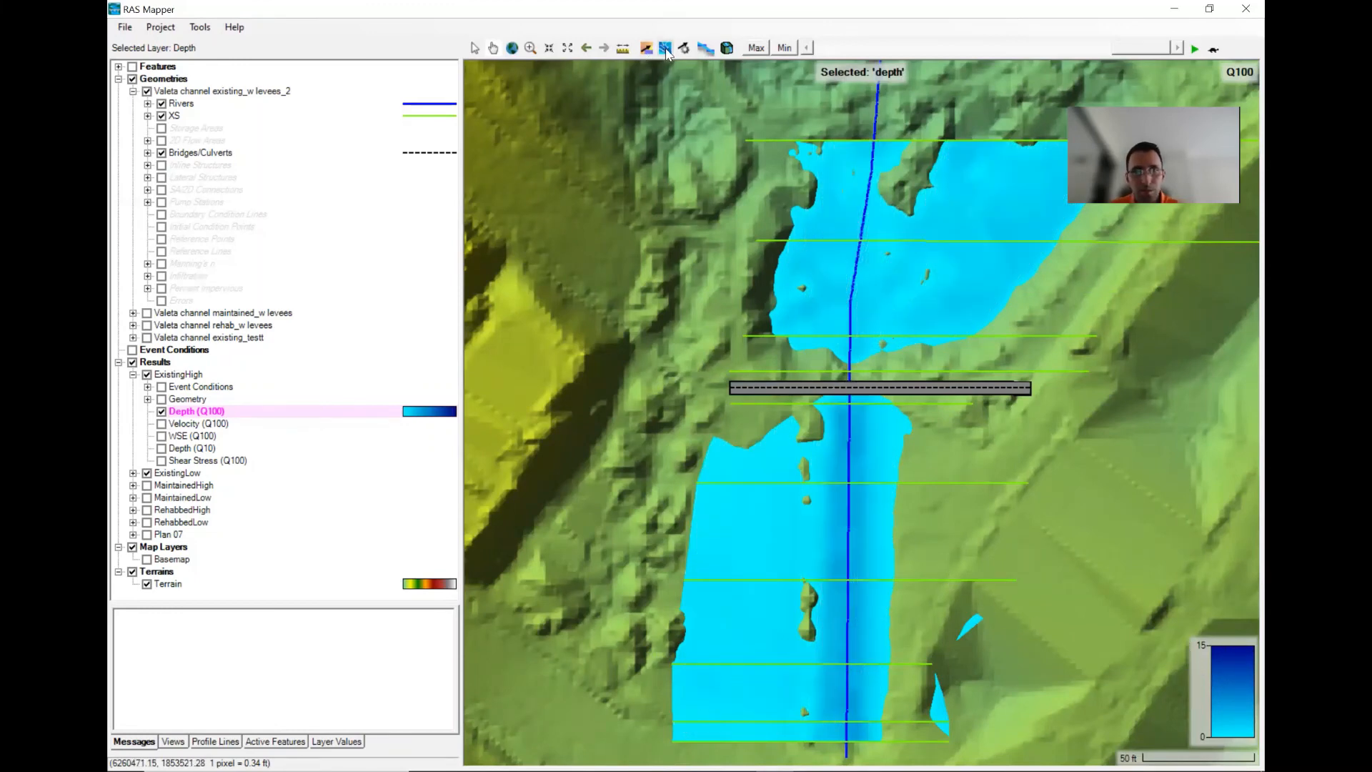
click(647, 48)
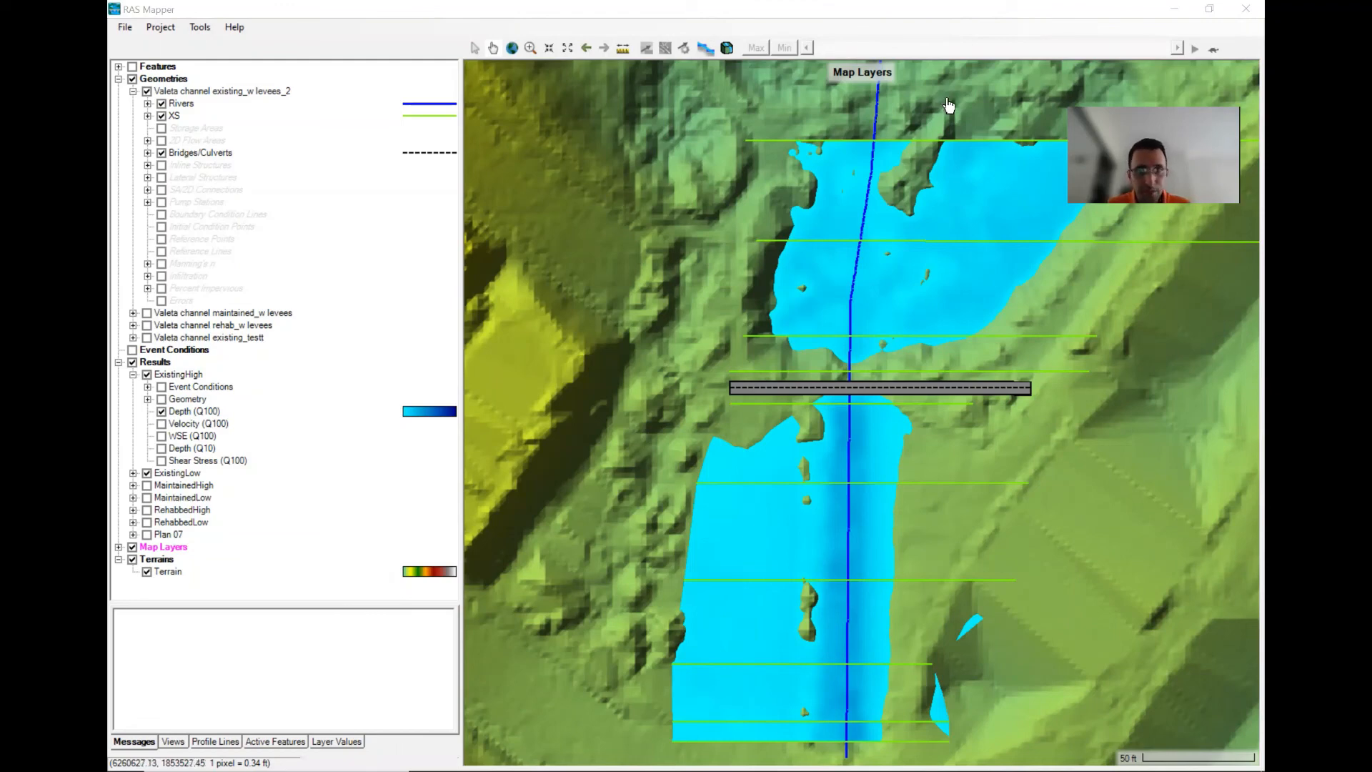
scroll(991, 409, down, 2)
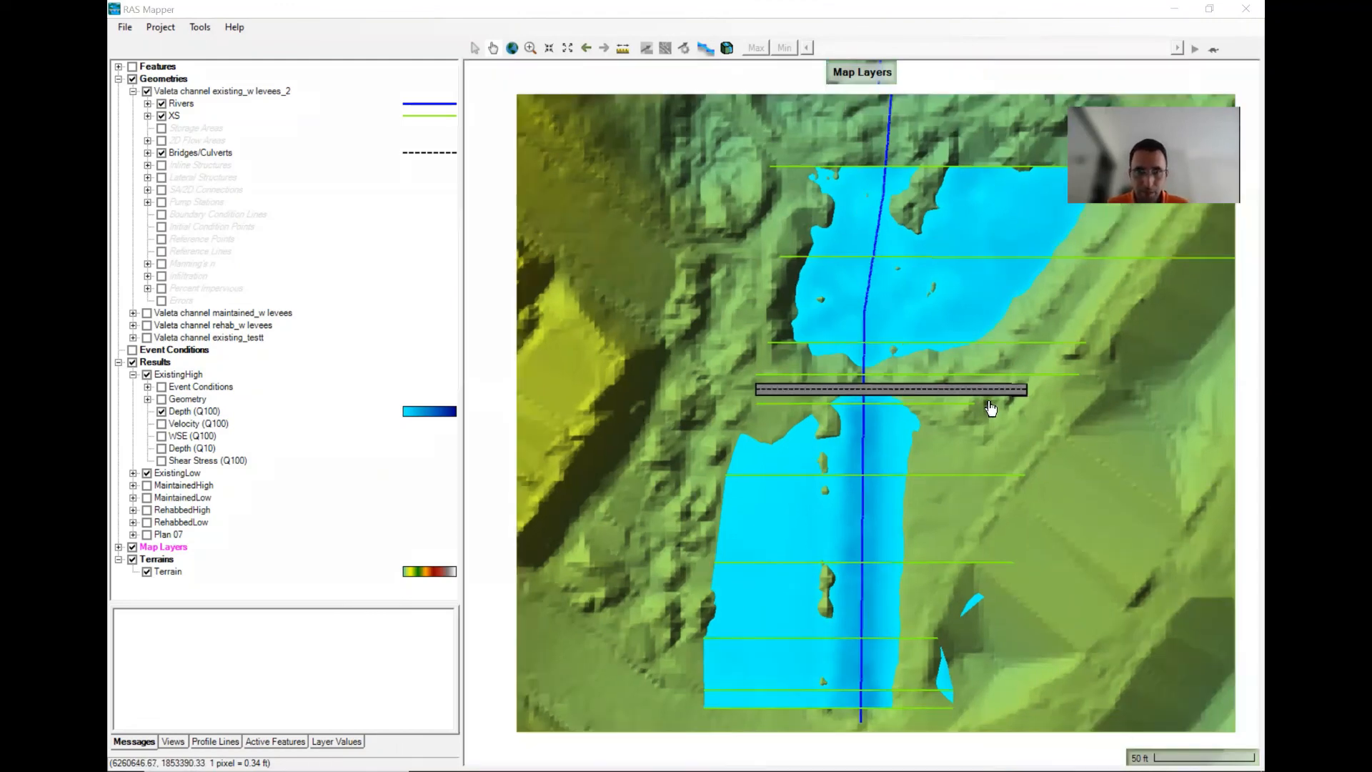
drag(955, 457, 842, 422)
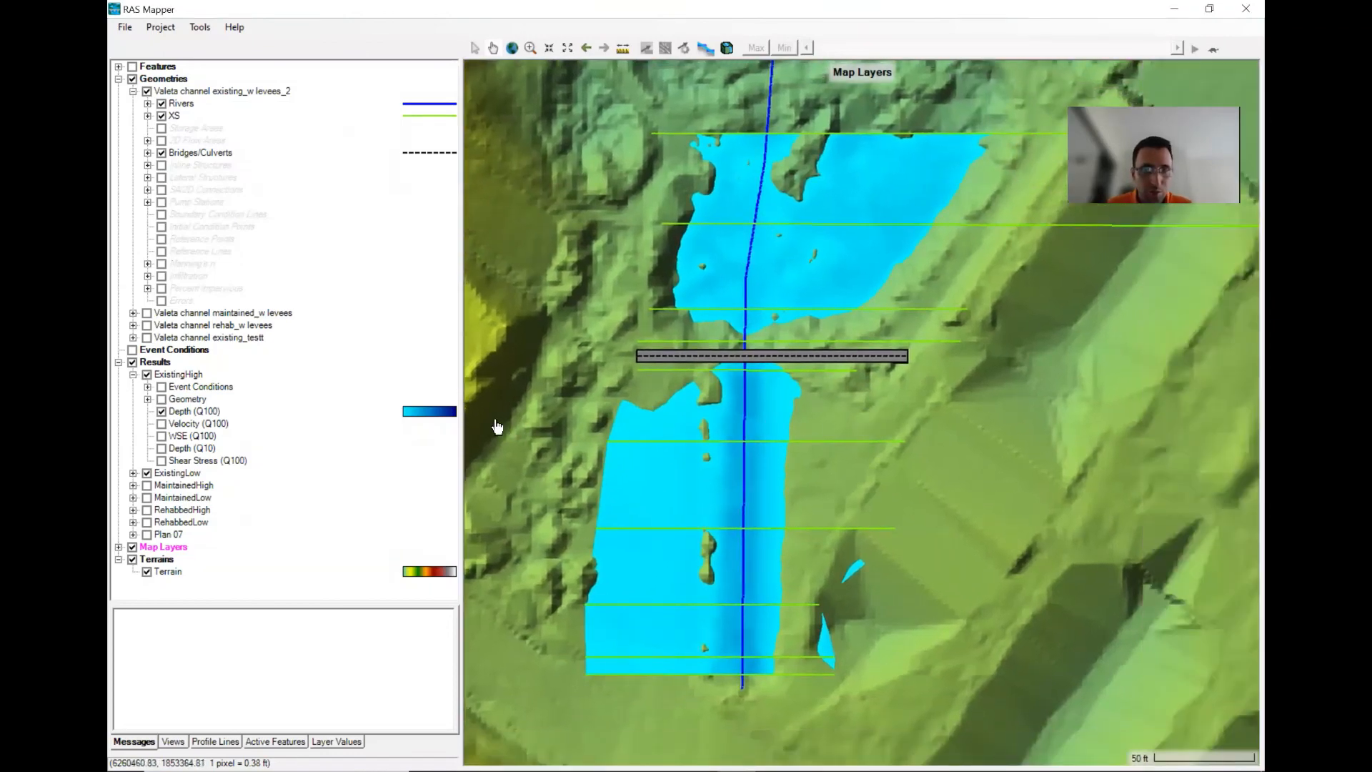
- Add Bing Satellite web imagery as a map layer, show it, and hide the terrain
right_click(170, 553)
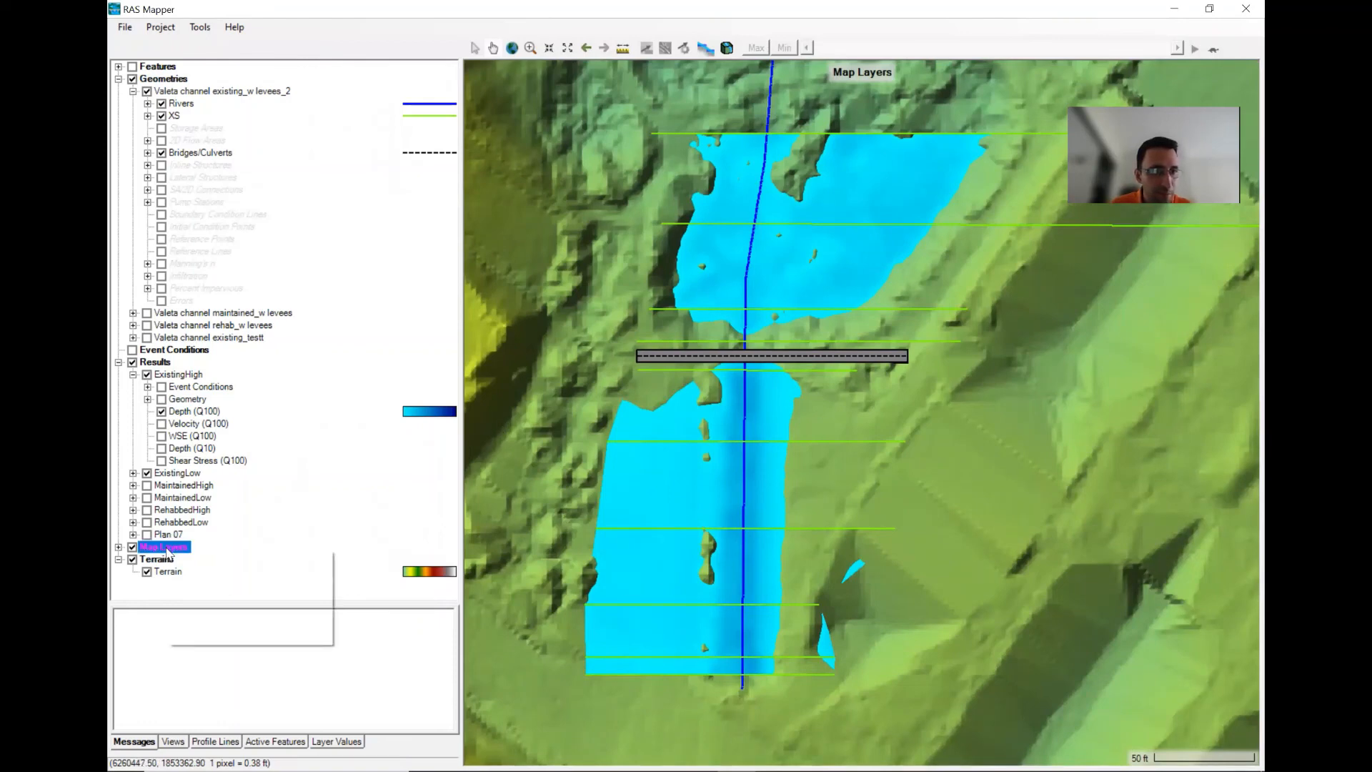
click(224, 564)
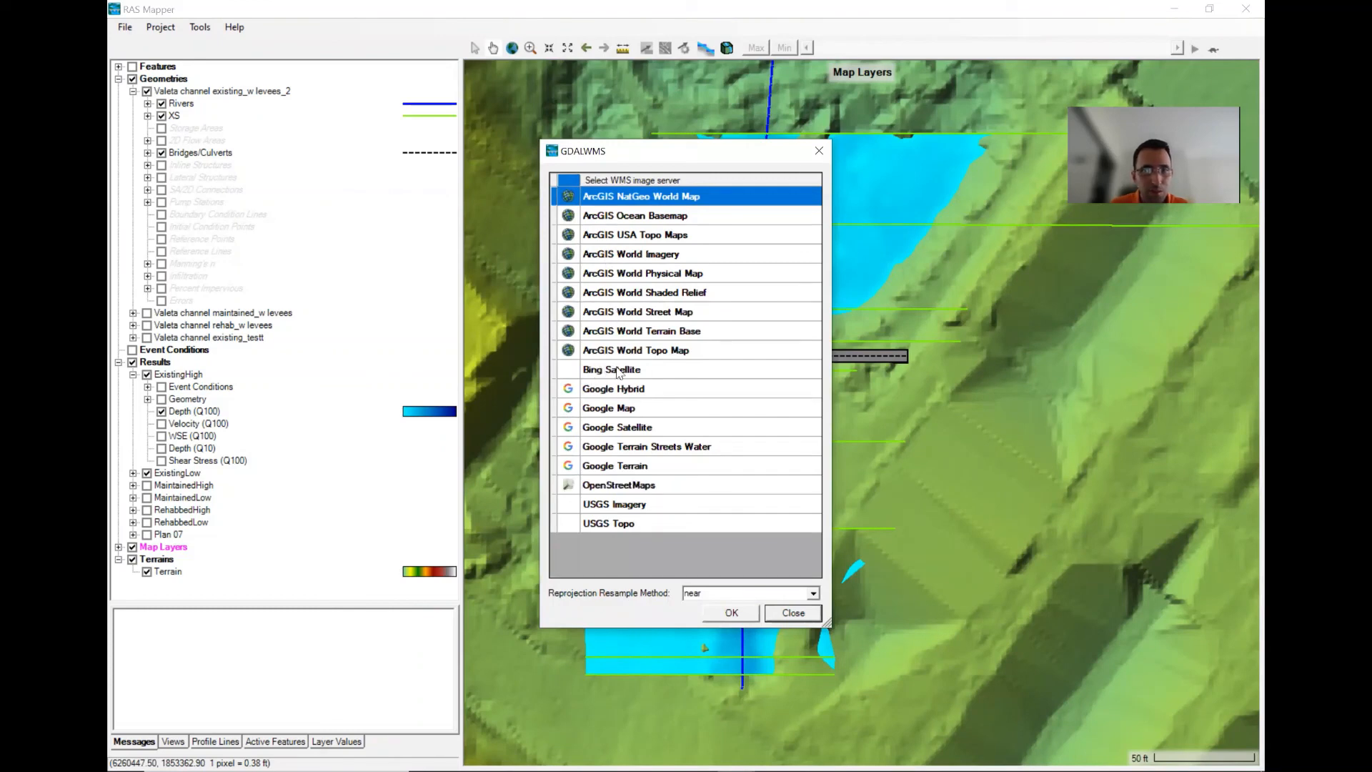
click(791, 614)
click(119, 548)
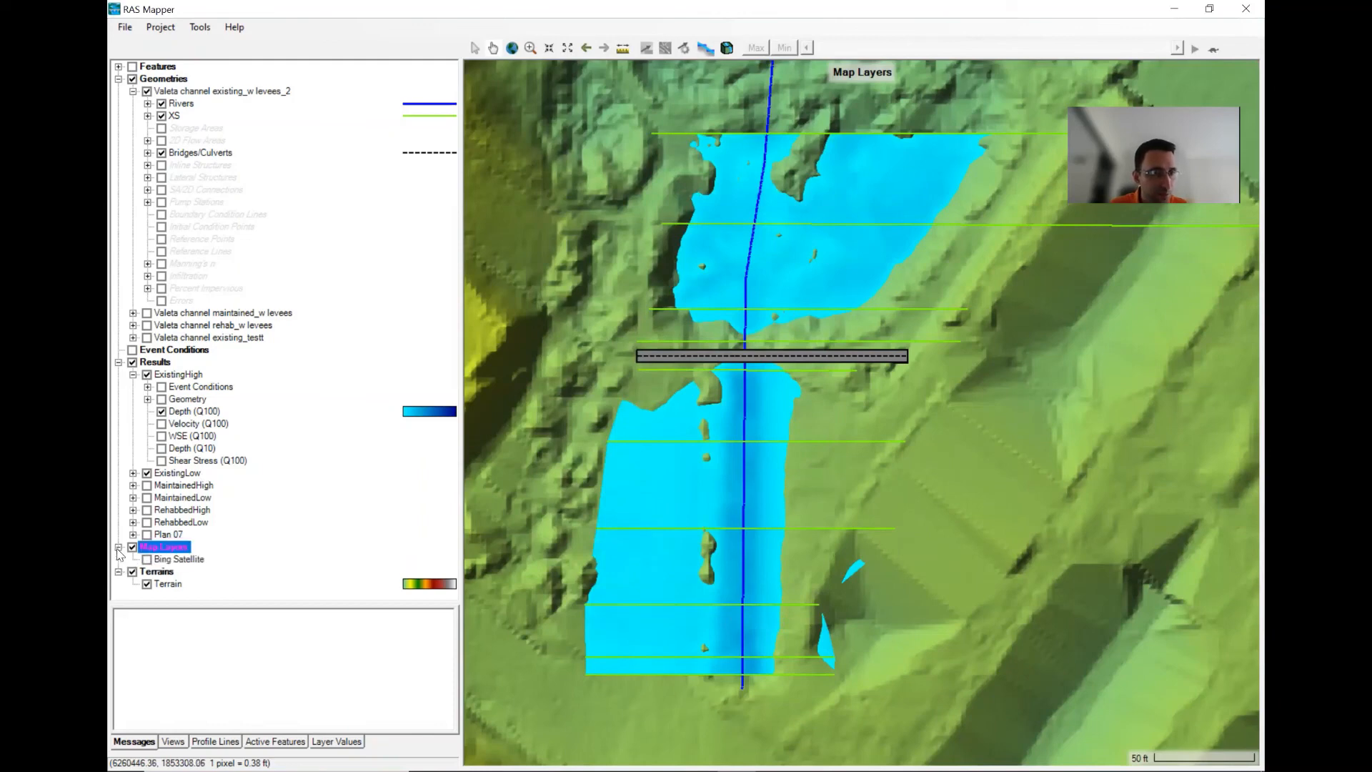
click(147, 559)
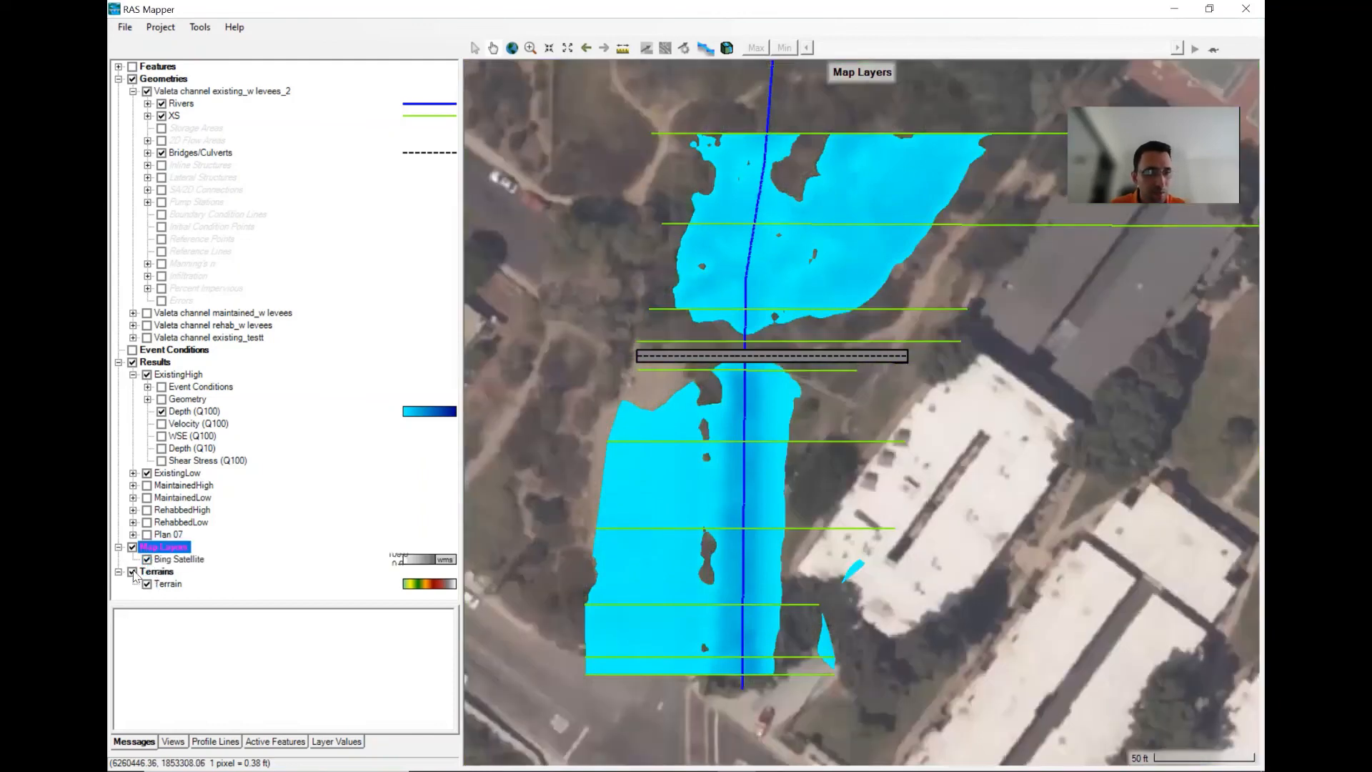
click(133, 572)
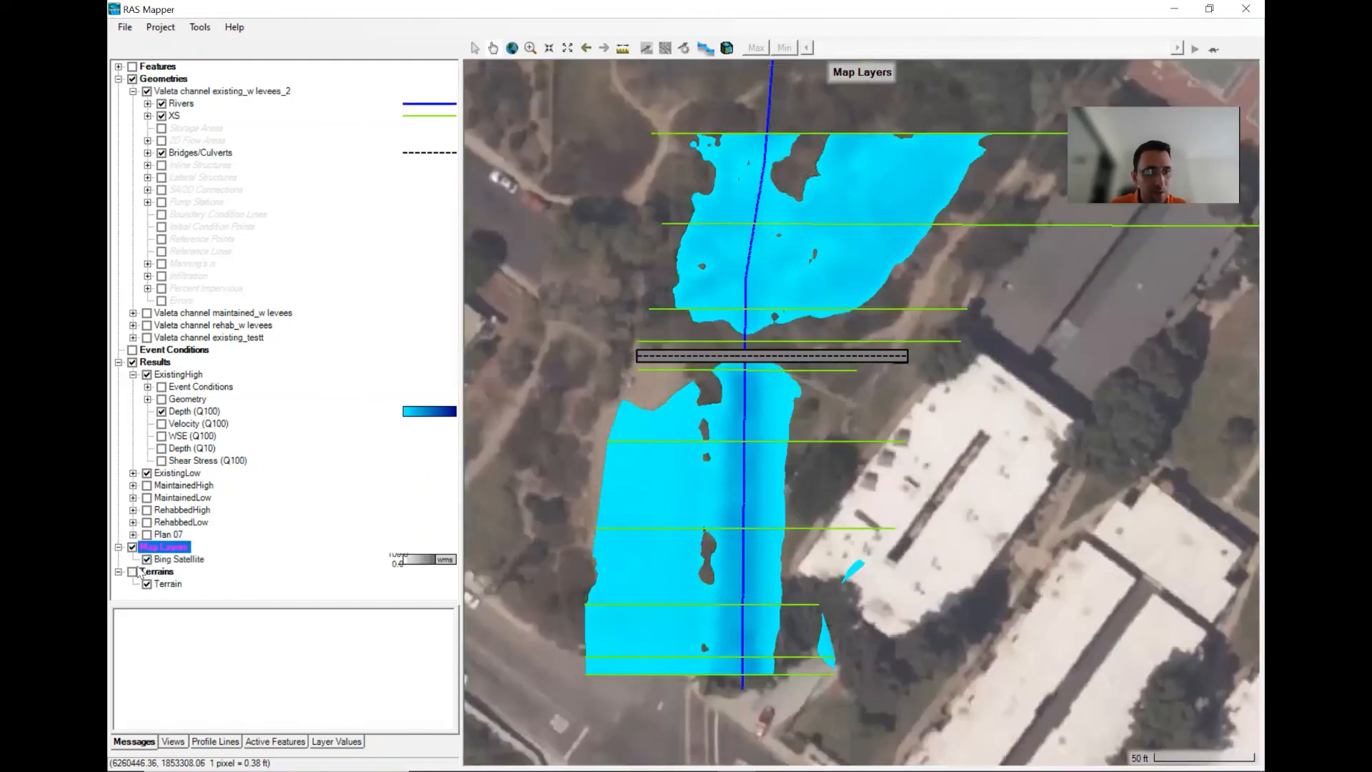
- Set the Depth (Q100) layer's opacity to 55% in its layer properties
click(200, 412)
right_click(205, 414)
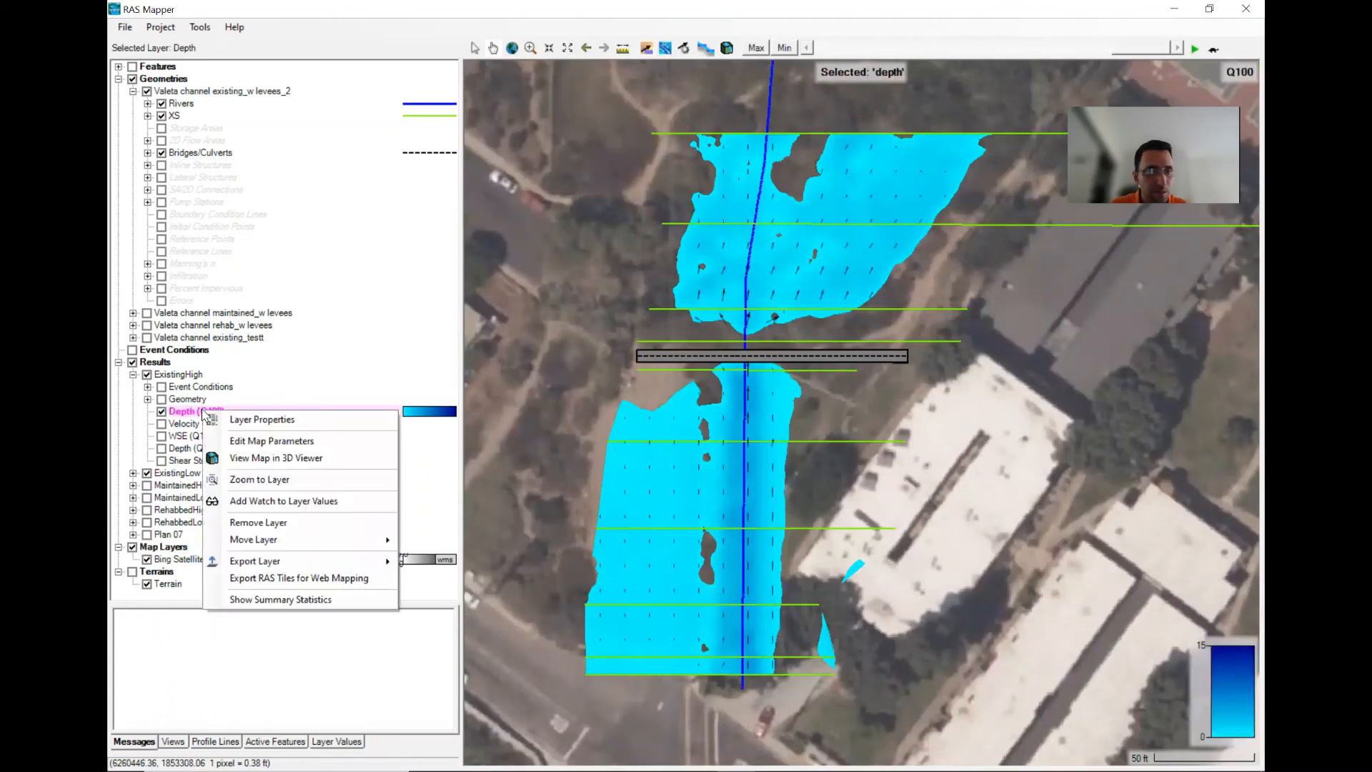
click(227, 422)
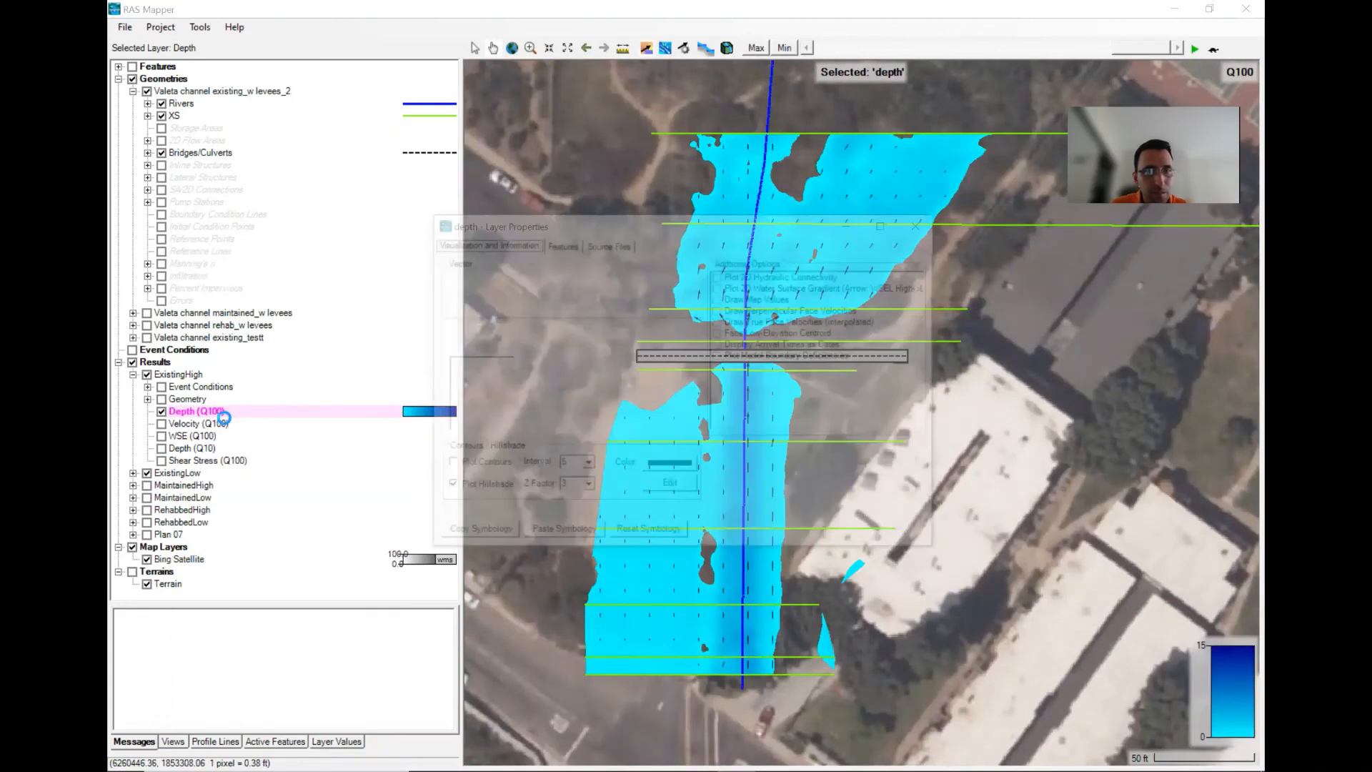
drag(660, 402, 626, 413)
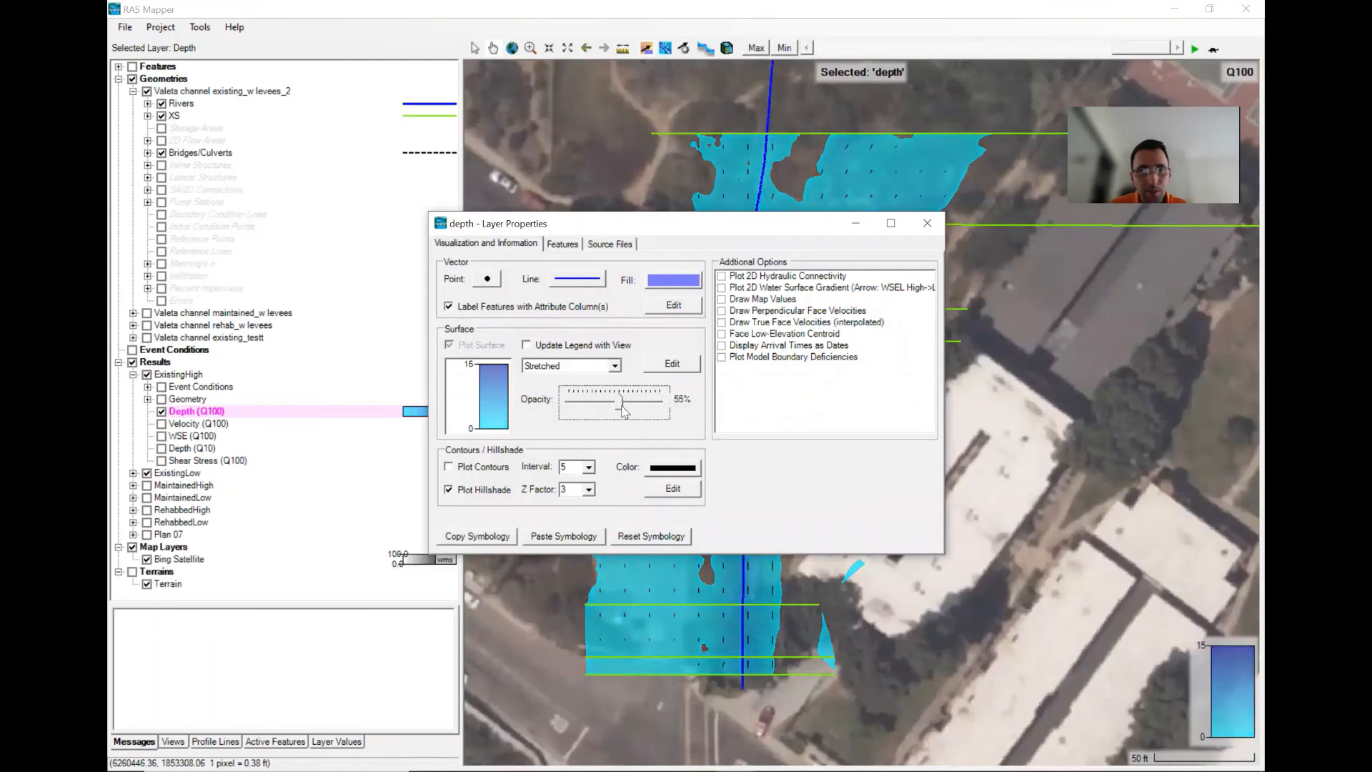
click(927, 223)
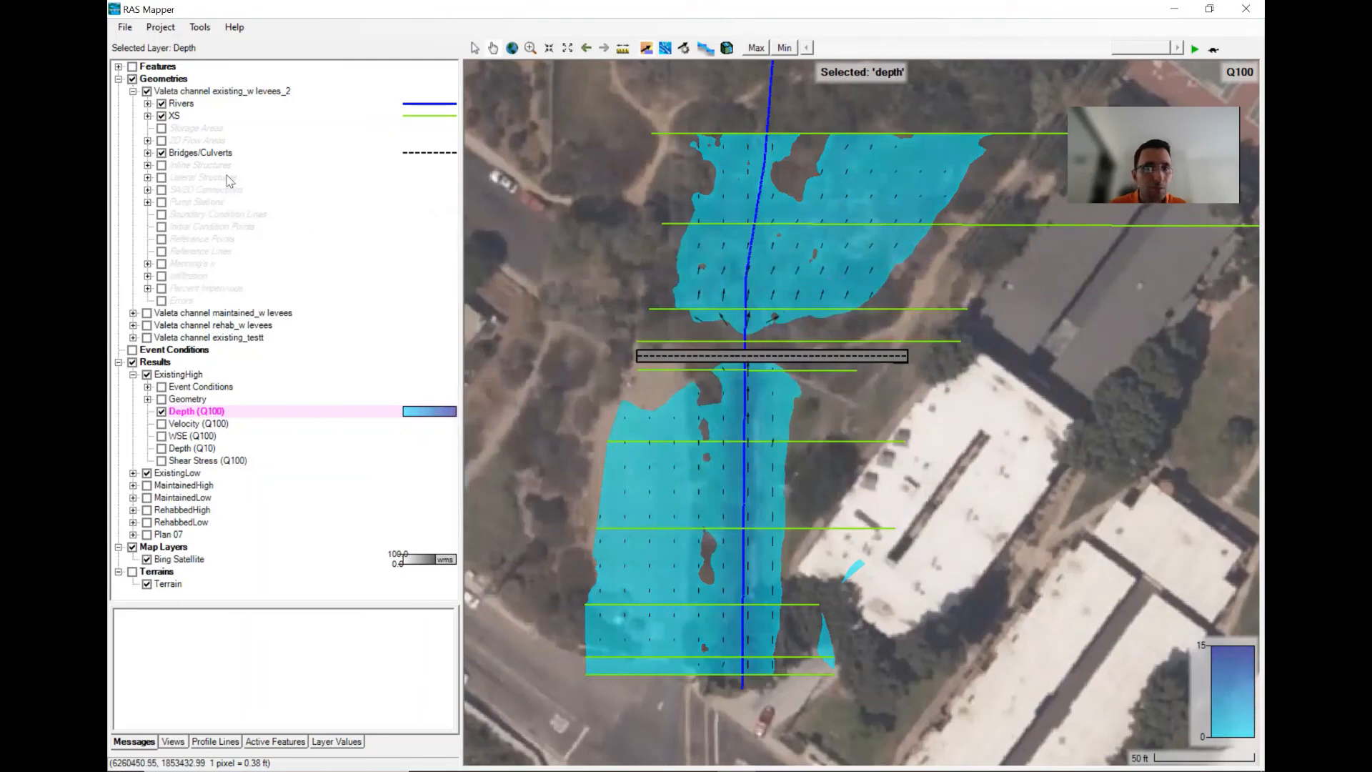
- Hide the cross sections and switch the displayed result from Depth (Q100) to Depth (Q10)
click(162, 115)
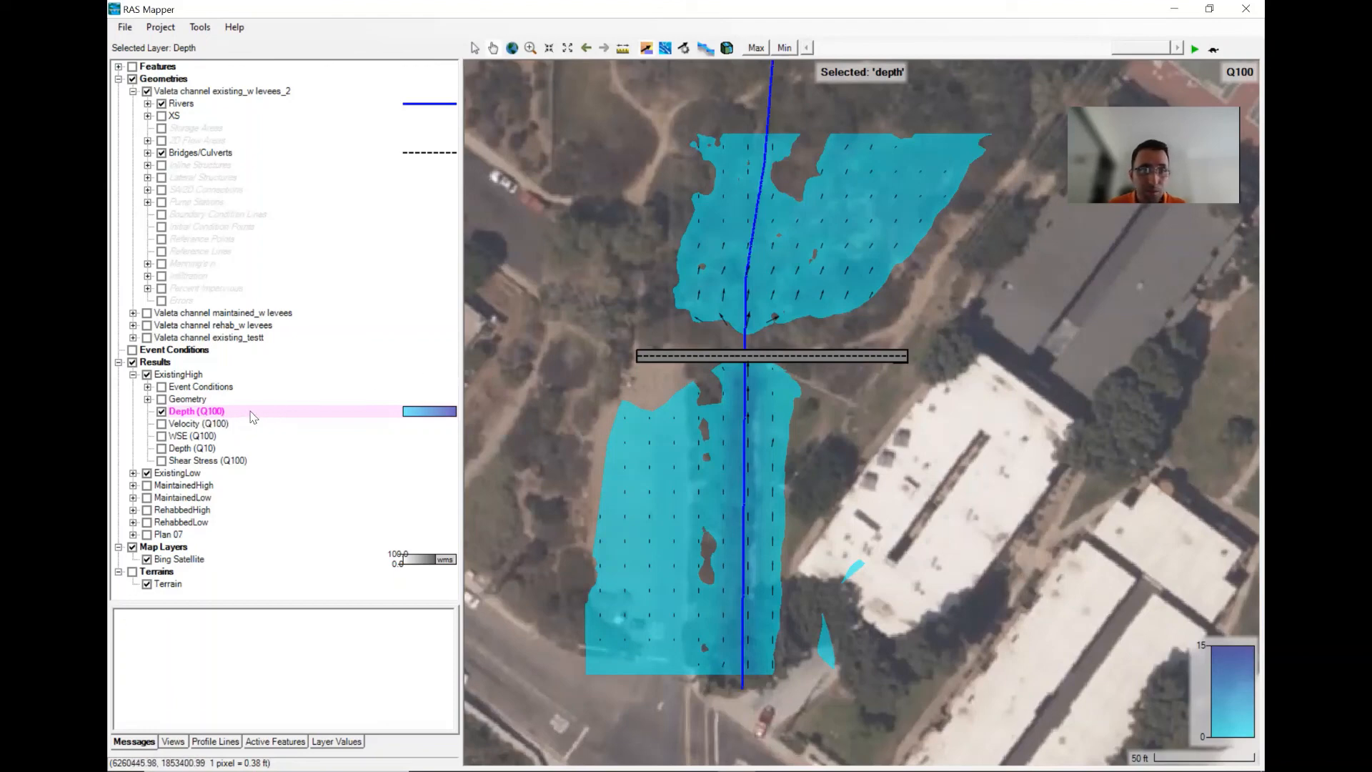
click(162, 448)
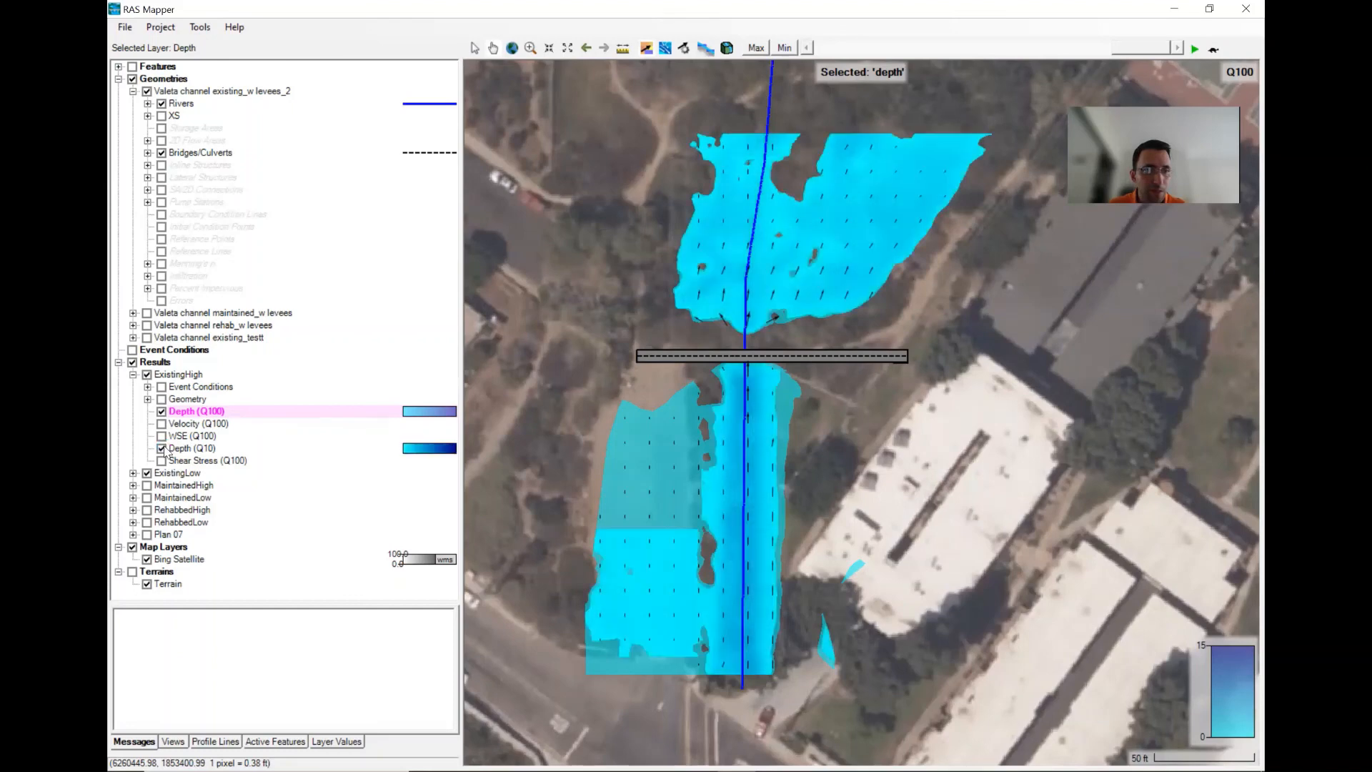
click(161, 411)
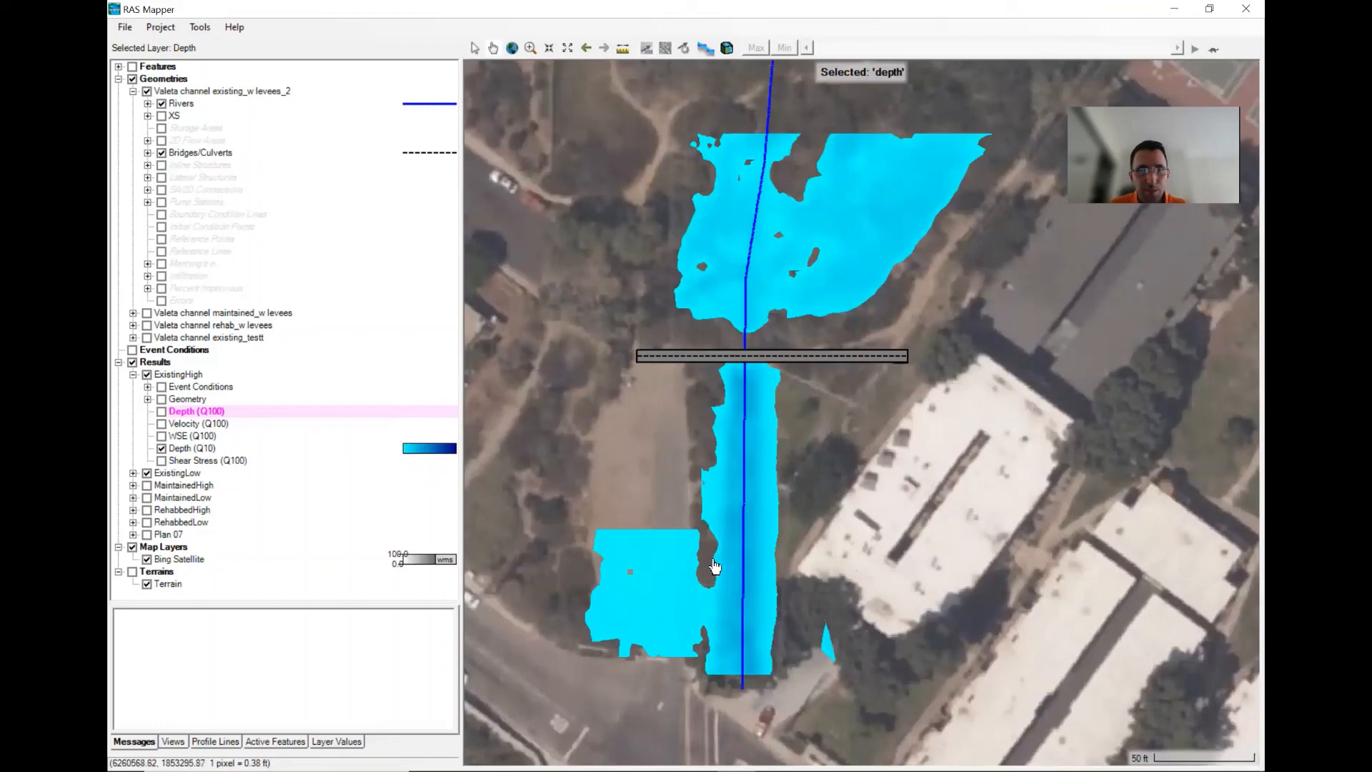
click(180, 448)
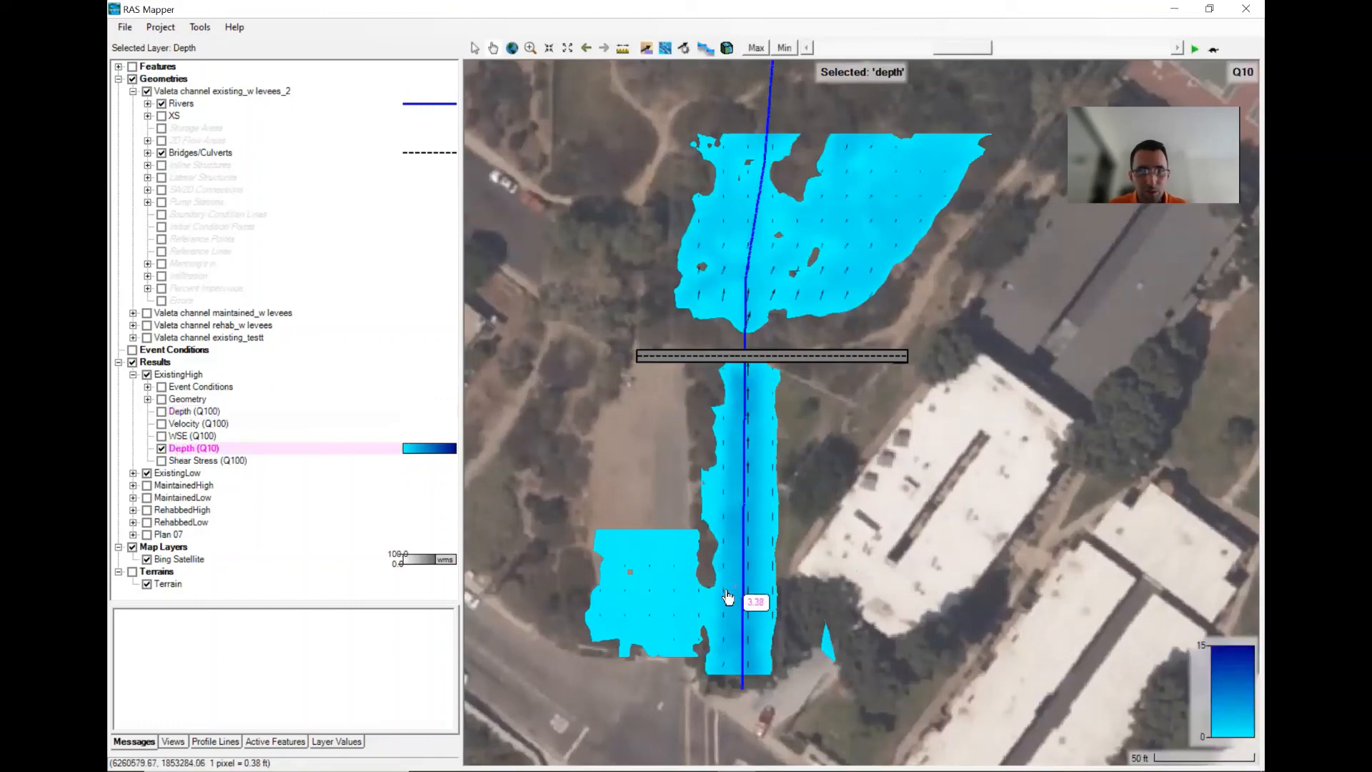